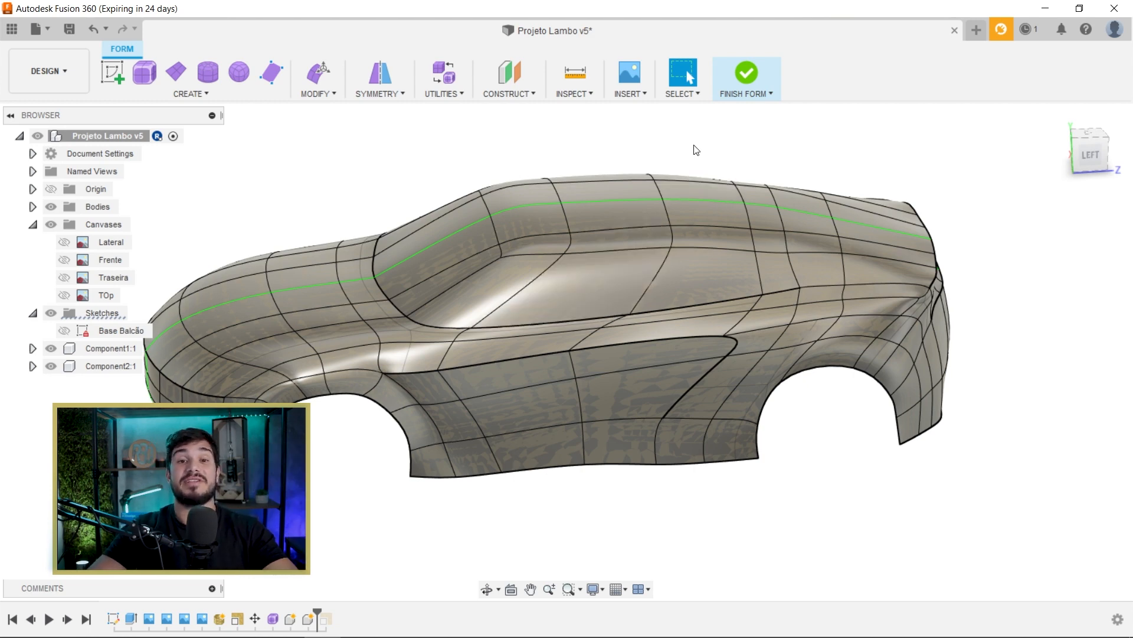
Step: Finish the form editing, hide the car body, and show the Lateral reference canvas
{"action": "left_click", "coordinate": [764, 66]}
{"action": "left_click", "coordinate": [64, 260]}
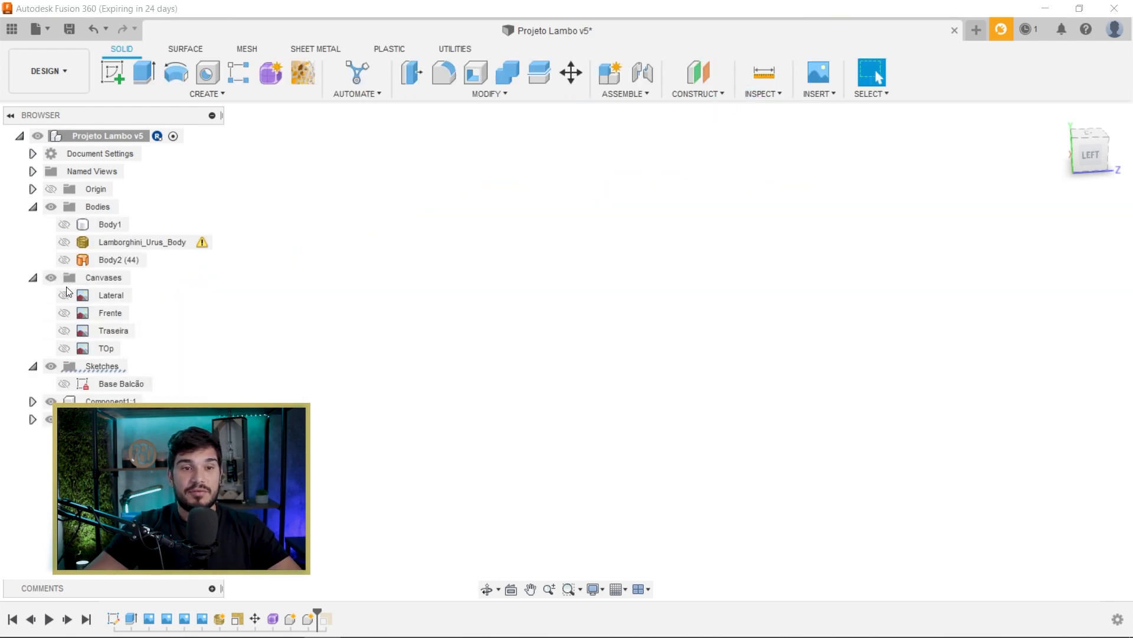
{"action": "left_click", "coordinate": [64, 295]}
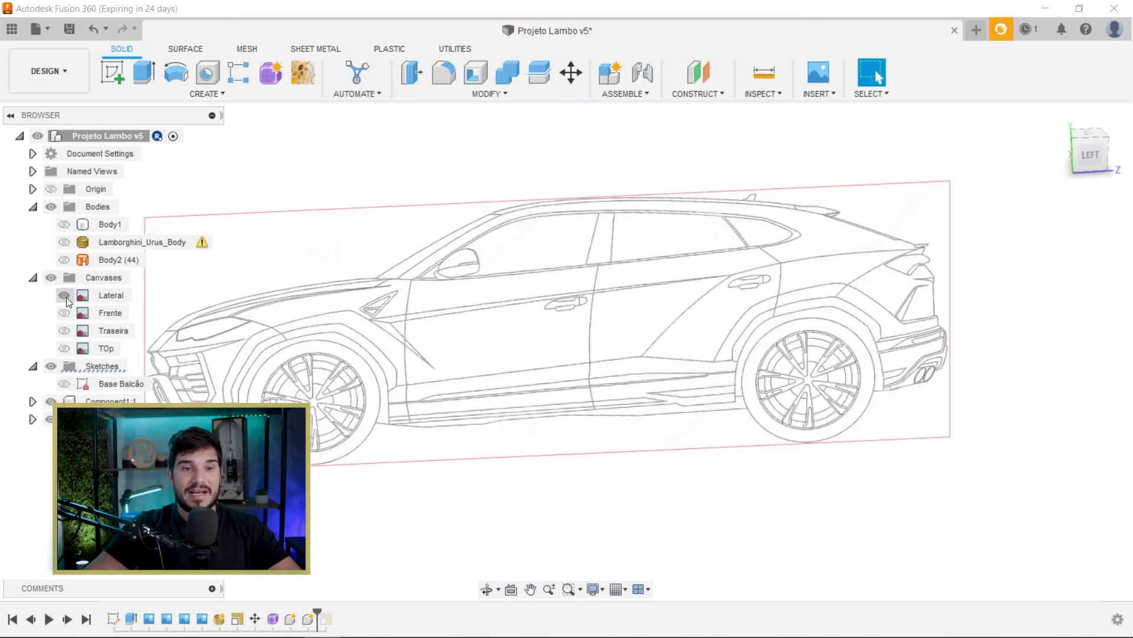
Step: Start a sketch on the side plane in the left view and draw a circle from the front wheel's hub around its rim
{"action": "left_click", "coordinate": [1089, 162]}
{"action": "scroll", "coordinate": [427, 423], "scroll_direction": "up", "scroll_amount": 5}
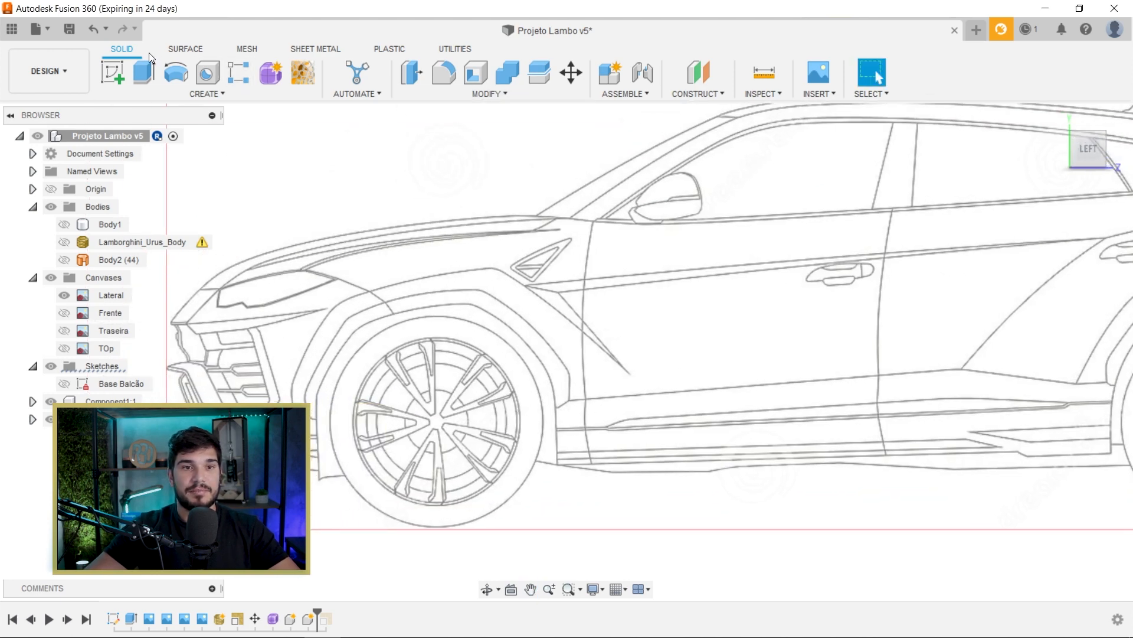
{"action": "left_click", "coordinate": [113, 70]}
{"action": "left_click", "coordinate": [873, 499]}
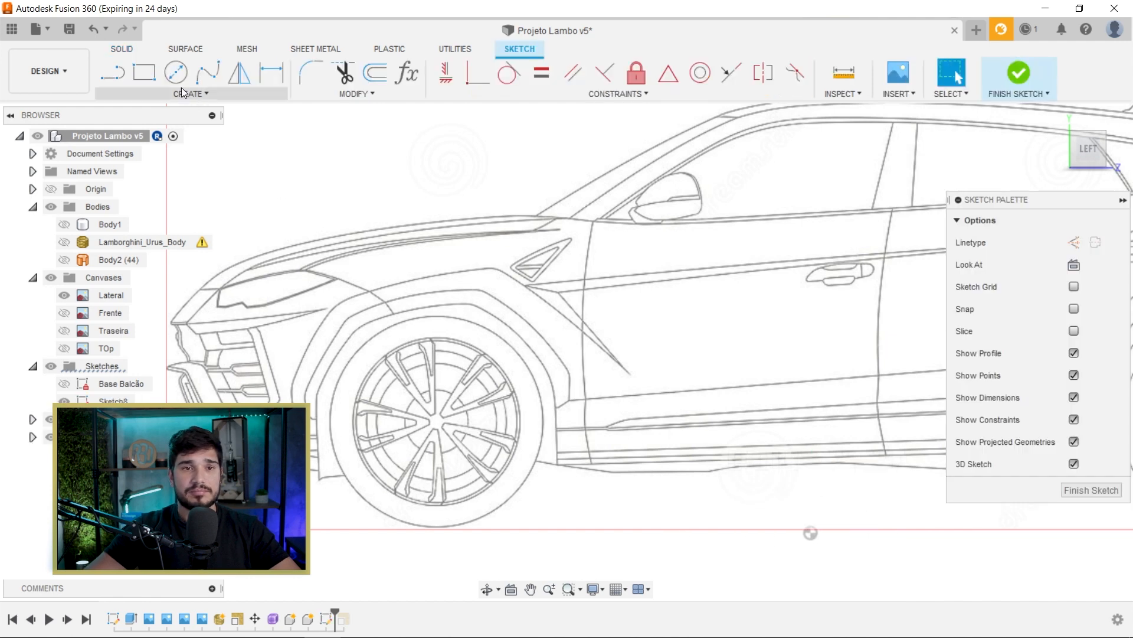
{"action": "left_click", "coordinate": [175, 73]}
{"action": "scroll", "coordinate": [449, 436], "scroll_direction": "up", "scroll_amount": 5}
{"action": "middle_click_drag", "start_coordinate": [448, 434], "coordinate": [452, 357]}
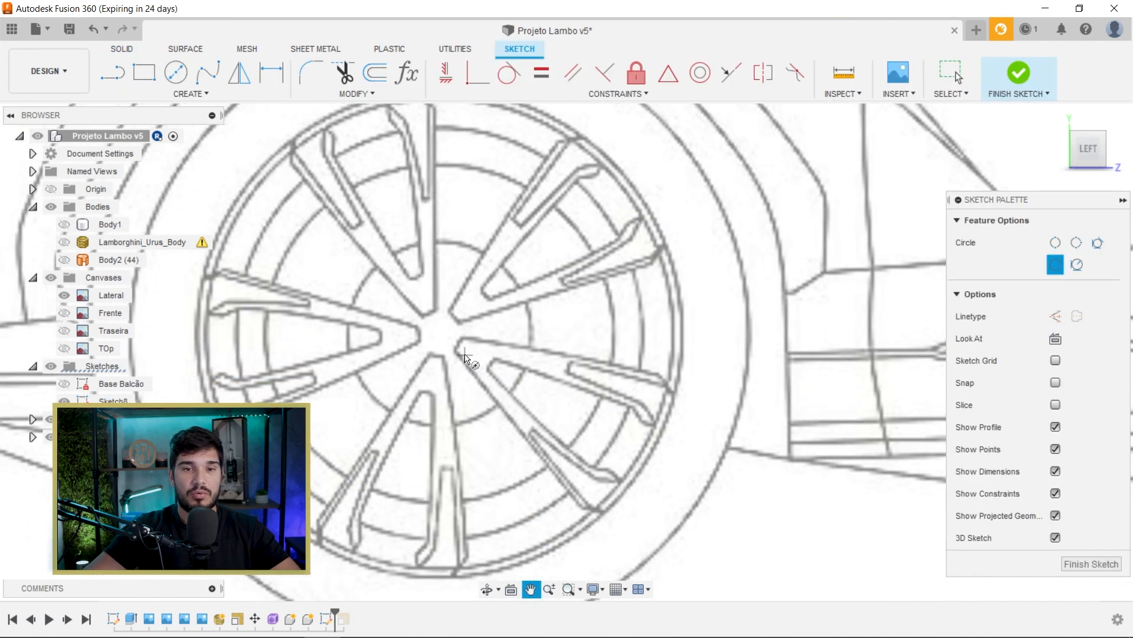
{"action": "left_click", "coordinate": [439, 332]}
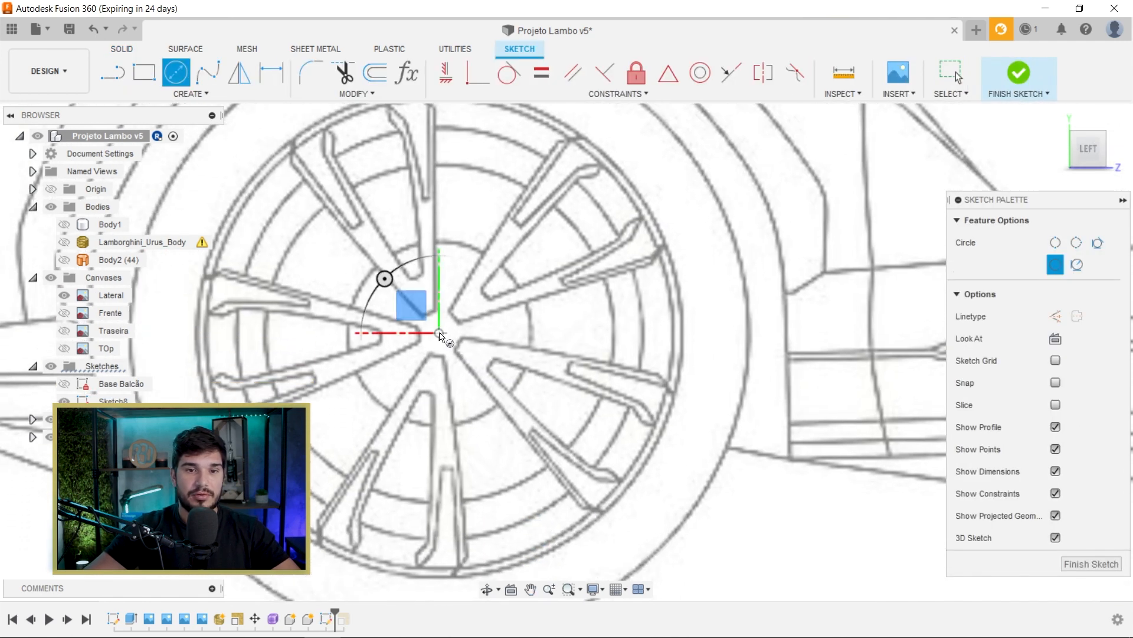
{"action": "left_click", "coordinate": [614, 499]}
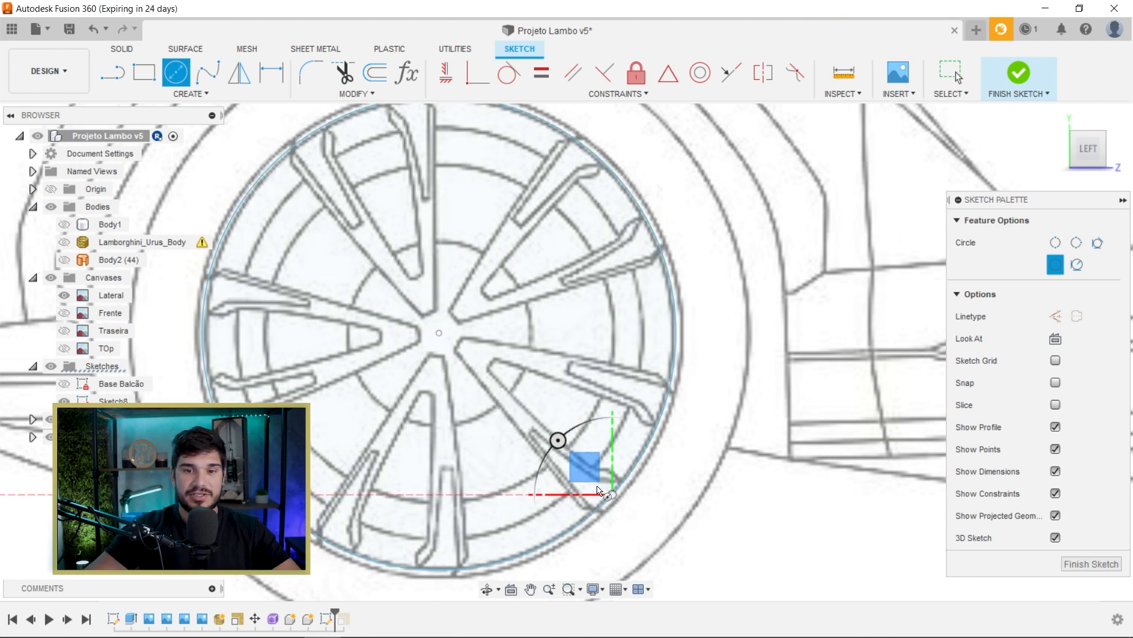
Step: Offset the rim circle outward by about 1.17 cm
{"action": "key", "text": "o"}
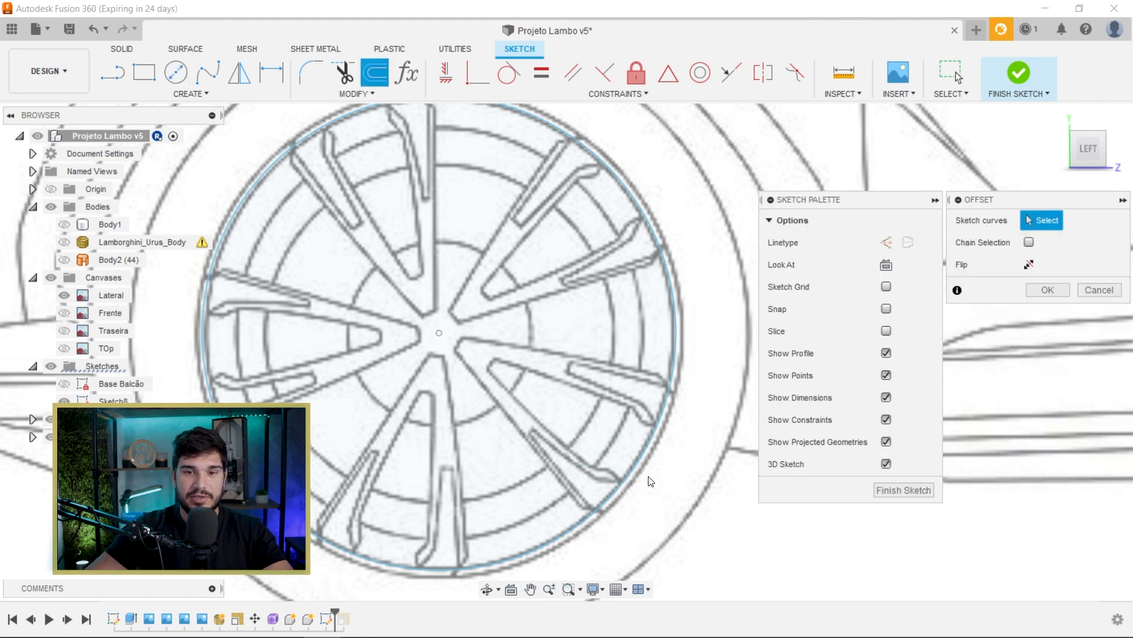
{"action": "left_click", "coordinate": [641, 463]}
{"action": "left_click_drag", "start_coordinate": [634, 462], "coordinate": [653, 477]}
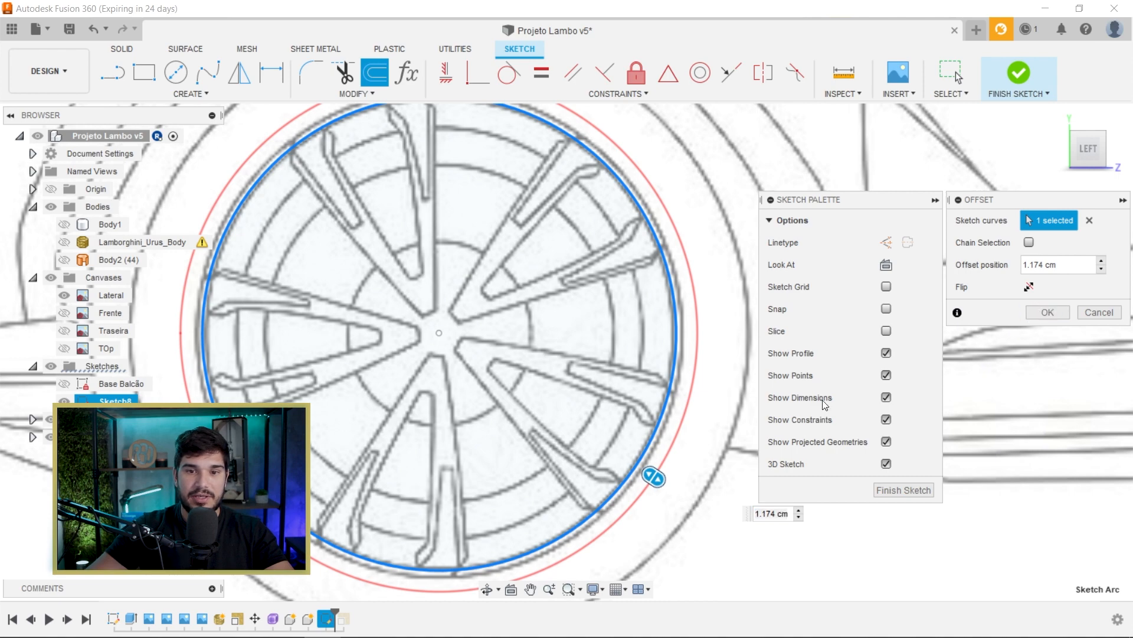
{"action": "left_click", "coordinate": [1054, 308]}
Step: Offset the original rim circle slightly inward to form a thin inner ring
{"action": "key", "text": "o"}
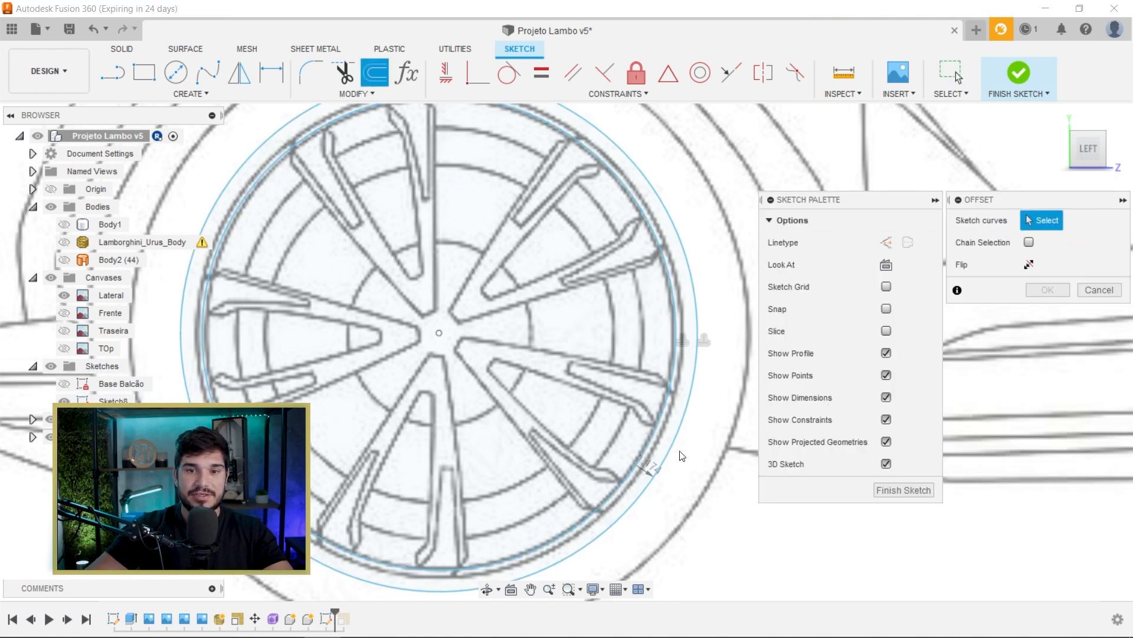
{"action": "left_click", "coordinate": [657, 429]}
{"action": "scroll", "coordinate": [659, 432], "scroll_direction": "up", "scroll_amount": 3}
{"action": "scroll", "coordinate": [659, 433], "scroll_direction": "up", "scroll_amount": 2}
{"action": "left_click_drag", "start_coordinate": [659, 432], "coordinate": [700, 428]}
{"action": "left_click", "coordinate": [1048, 311]}
{"action": "scroll", "coordinate": [643, 371], "scroll_direction": "down", "scroll_amount": 5}
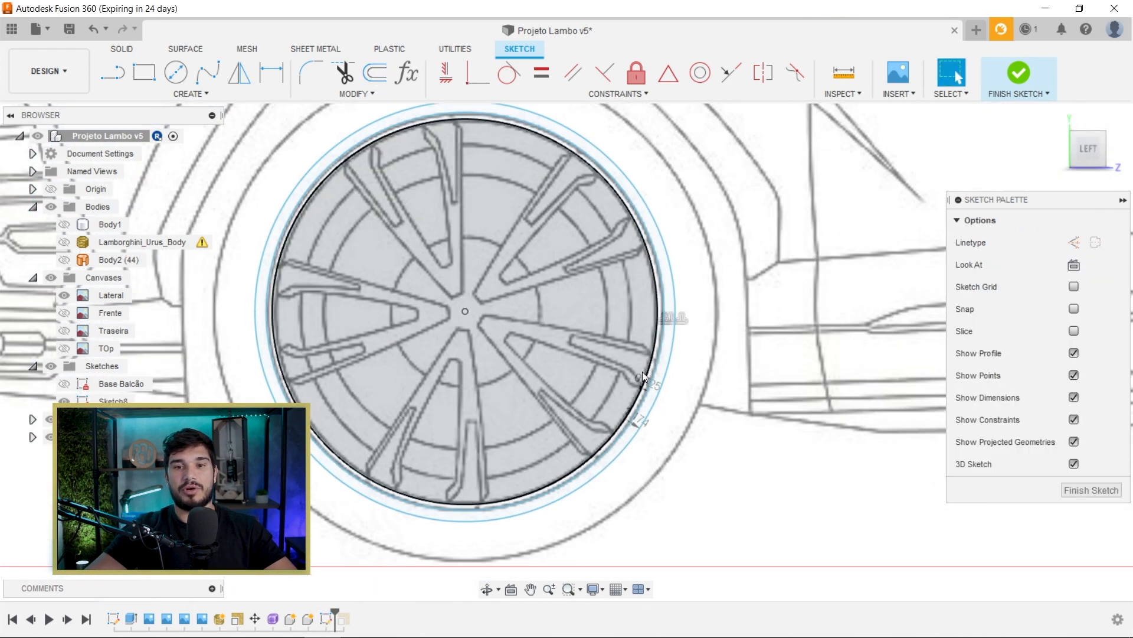
Step: Try moving the rim circles by their shared centre point, and undo the move
{"action": "middle_click_drag", "start_coordinate": [658, 432], "coordinate": [635, 455], "text": "shift"}
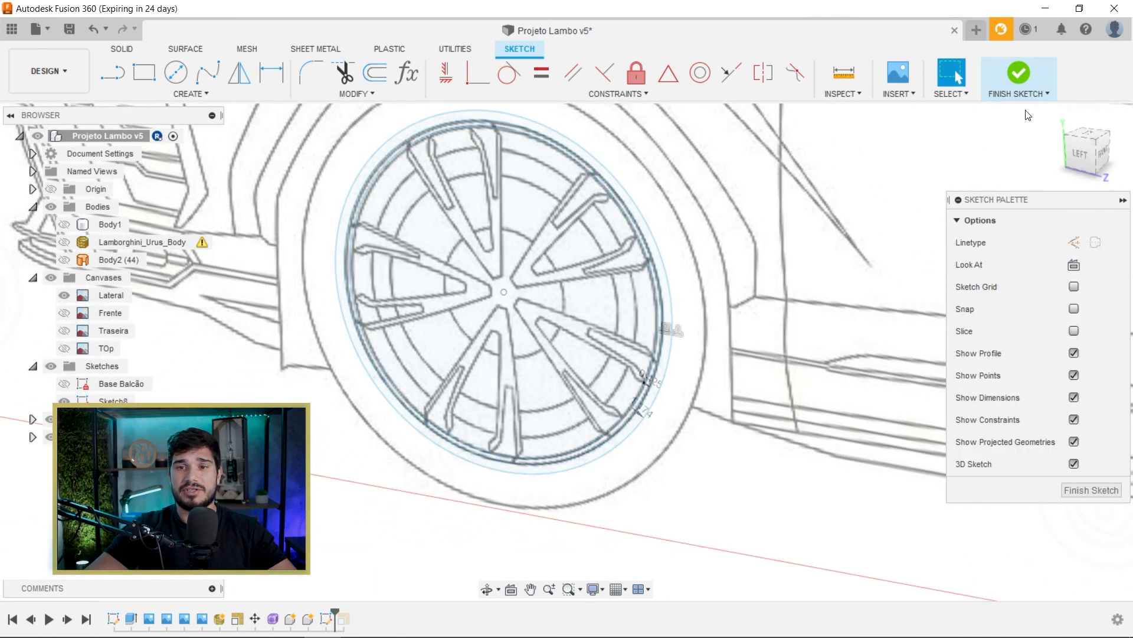
{"action": "left_click", "coordinate": [503, 293]}
{"action": "mouse_move", "coordinate": [501, 298]}
{"action": "middle_mouse_down", "text": "shift"}
{"action": "mouse_move", "coordinate": [491, 322]}
{"action": "mouse_move", "coordinate": [360, 321]}
{"action": "mouse_move", "coordinate": [541, 296]}
{"action": "middle_mouse_up", "text": "shift"}
{"action": "left_click_drag", "start_coordinate": [540, 296], "coordinate": [447, 367]}
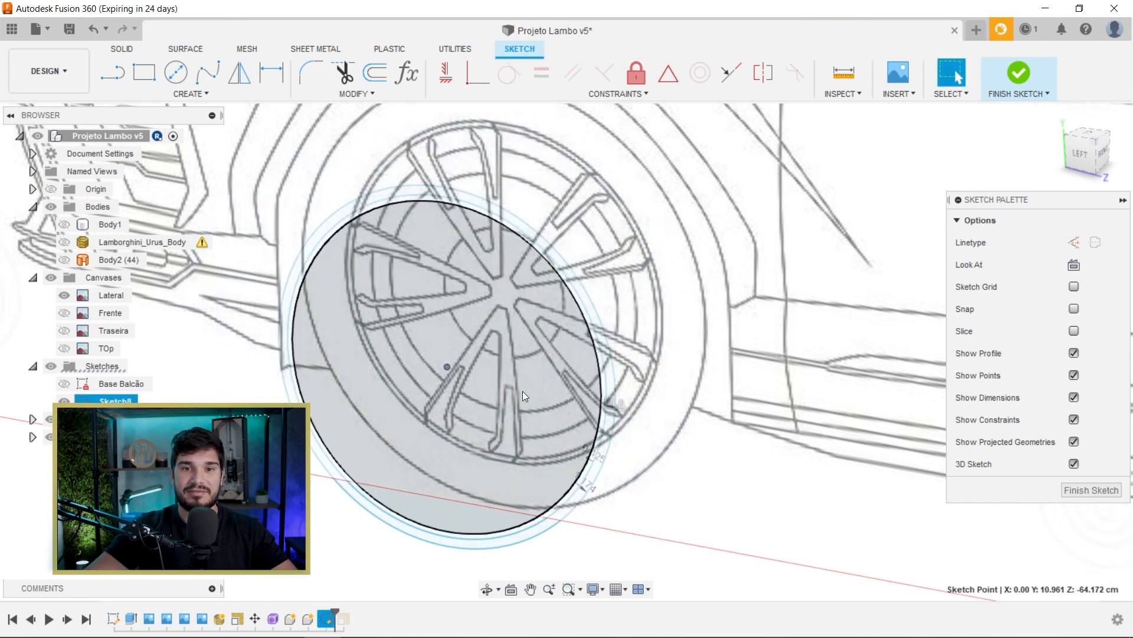
{"action": "key", "text": "ctrl+z"}
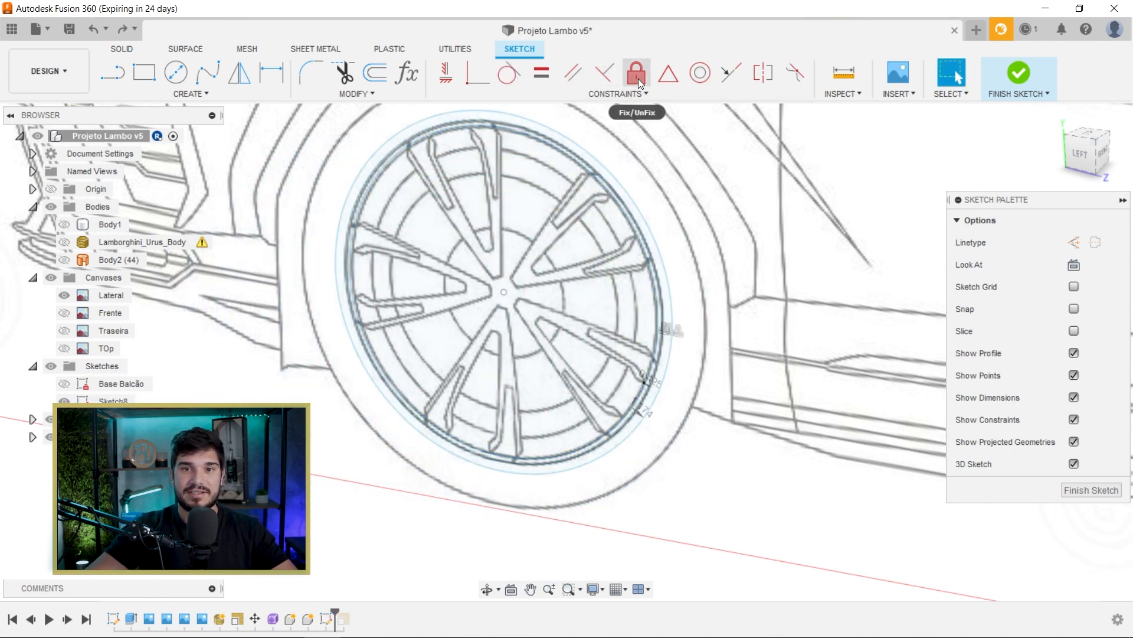
Step: Apply a Fix constraint to the centre point of the rim circles and finish the sketch
{"action": "left_click", "coordinate": [636, 77]}
{"action": "left_click", "coordinate": [506, 293]}
{"action": "key", "text": "Escape"}
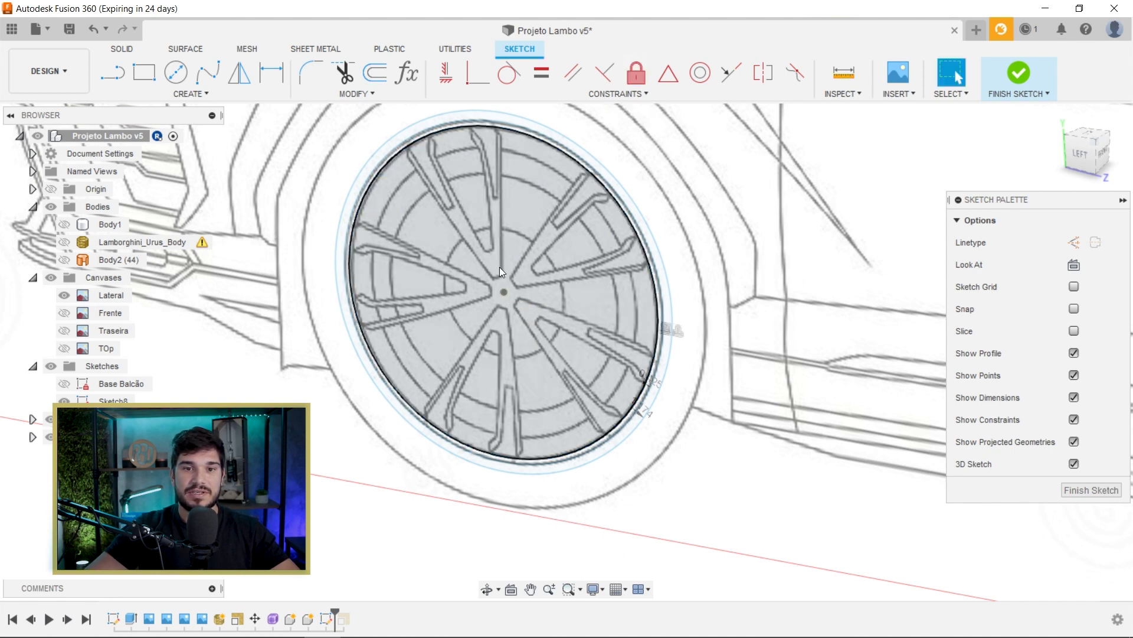
{"action": "left_click", "coordinate": [503, 291]}
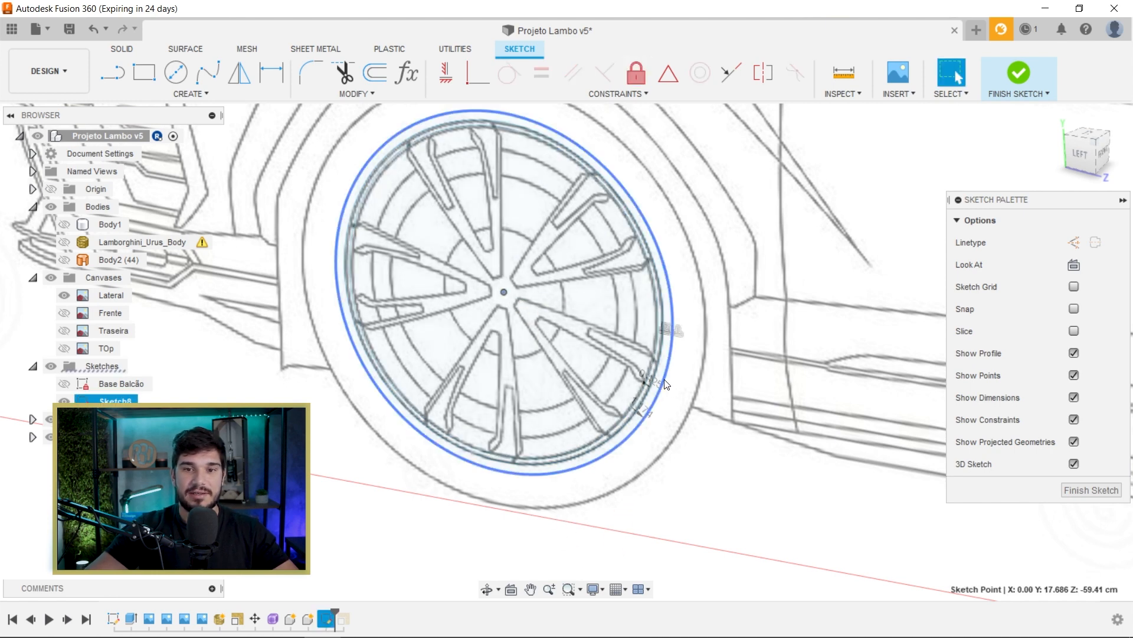
{"action": "left_click", "coordinate": [682, 508]}
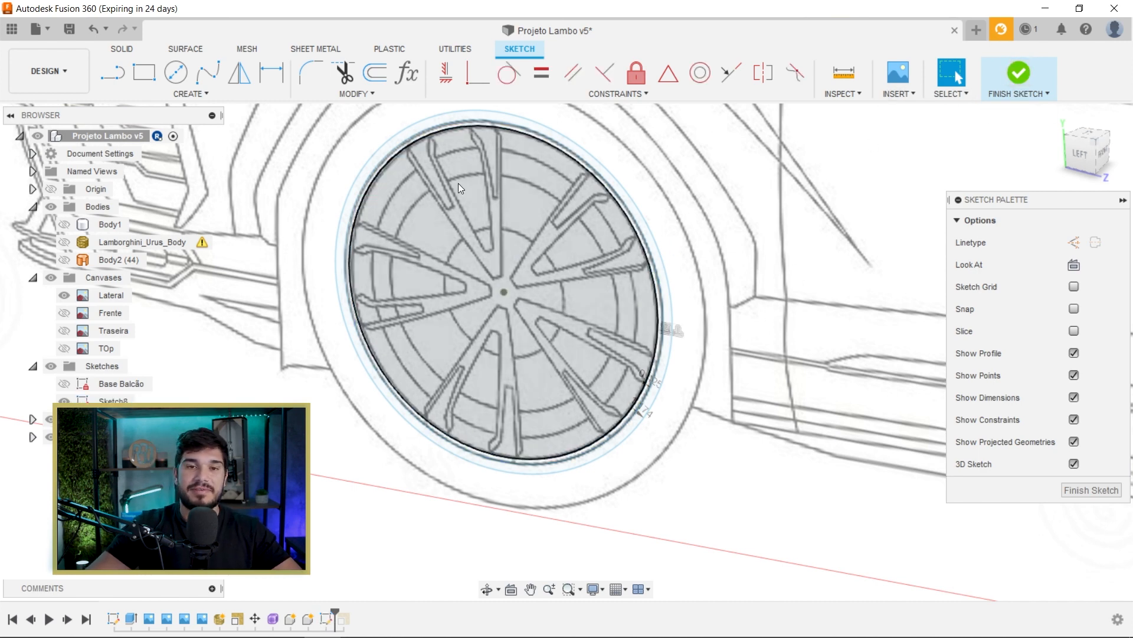
{"action": "left_click", "coordinate": [1017, 73]}
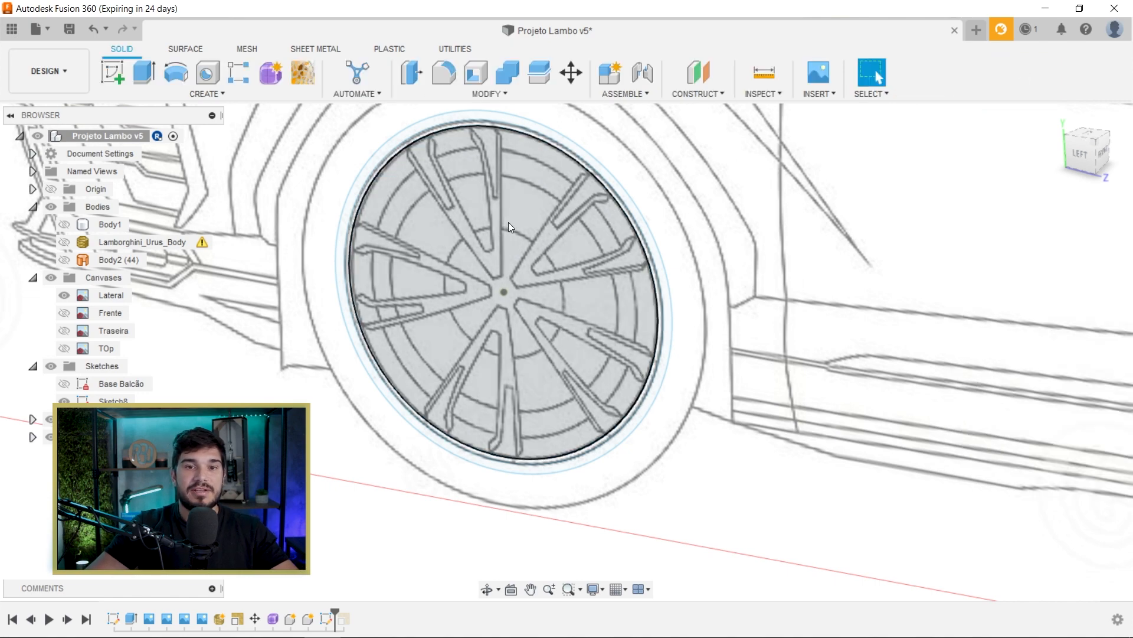
Step: Extrude the two ring profiles of the wheel rim 0.5 cm as a new component
{"action": "scroll", "coordinate": [608, 380], "scroll_direction": "up", "scroll_amount": 5}
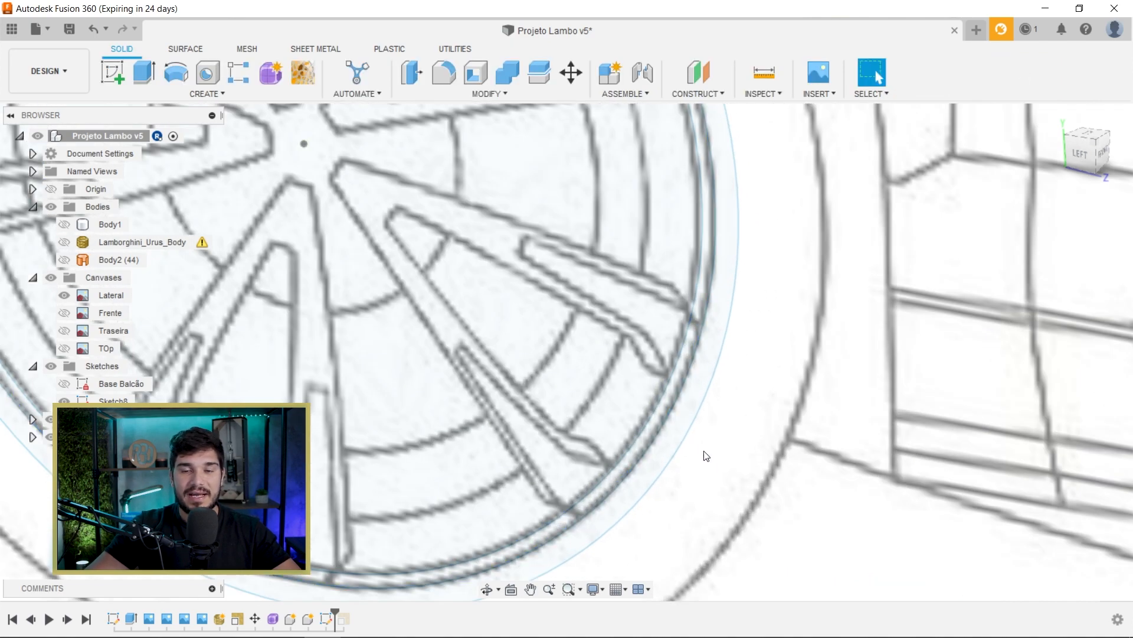
{"action": "key", "text": "e"}
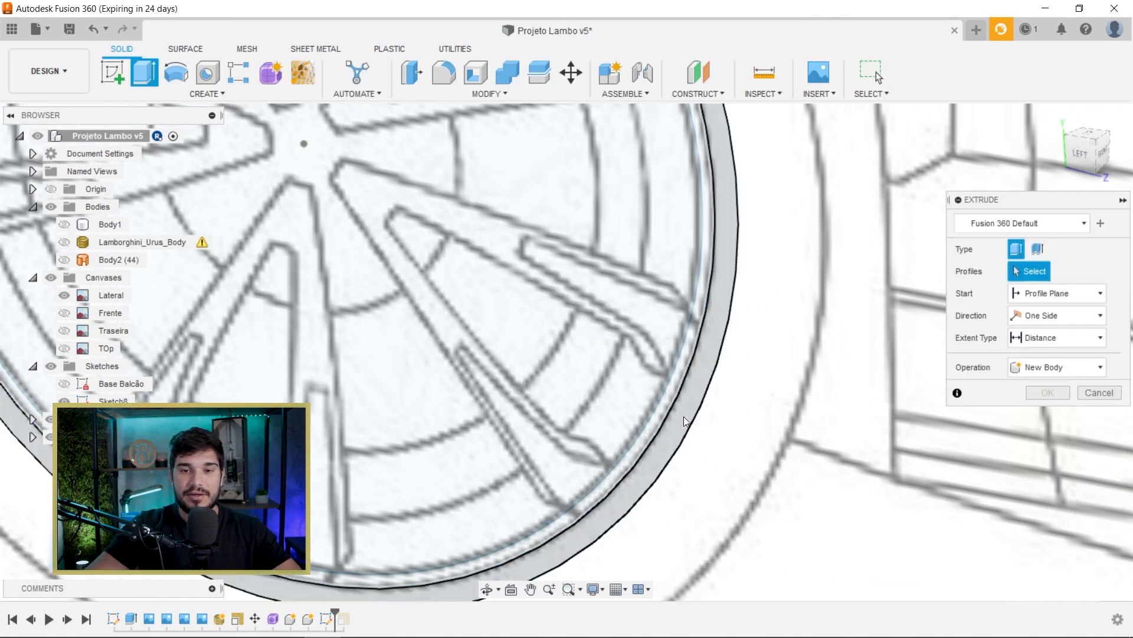
{"action": "left_click", "coordinate": [667, 409]}
{"action": "left_click", "coordinate": [655, 403]}
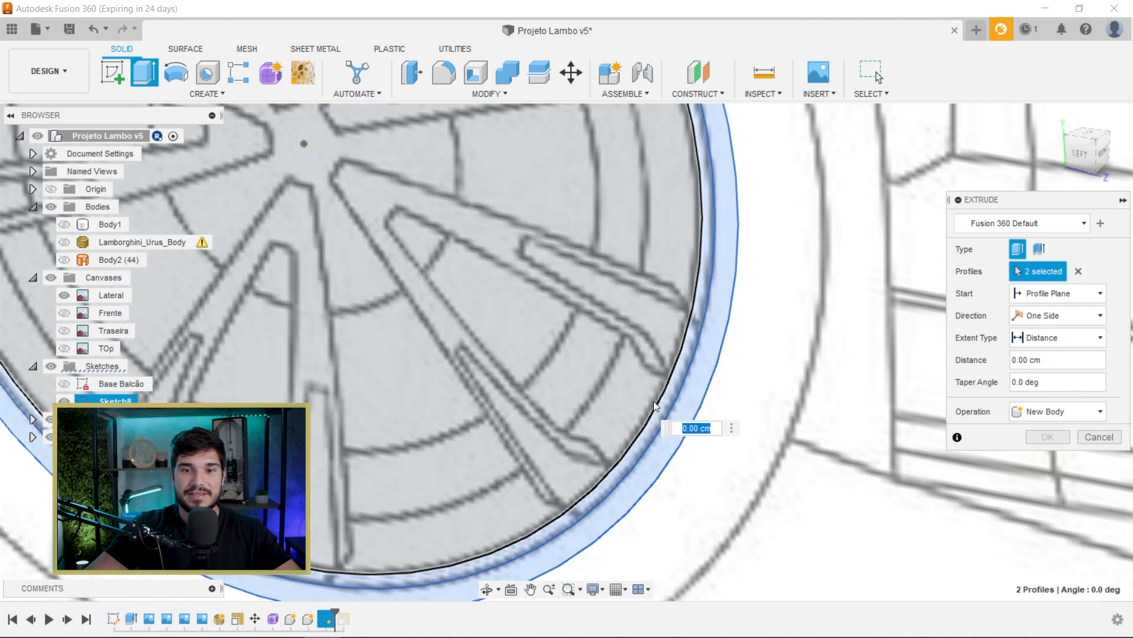
{"action": "middle_click_drag", "start_coordinate": [534, 424], "coordinate": [591, 423], "text": "shift"}
{"action": "scroll", "coordinate": [590, 423], "scroll_direction": "down", "scroll_amount": 3}
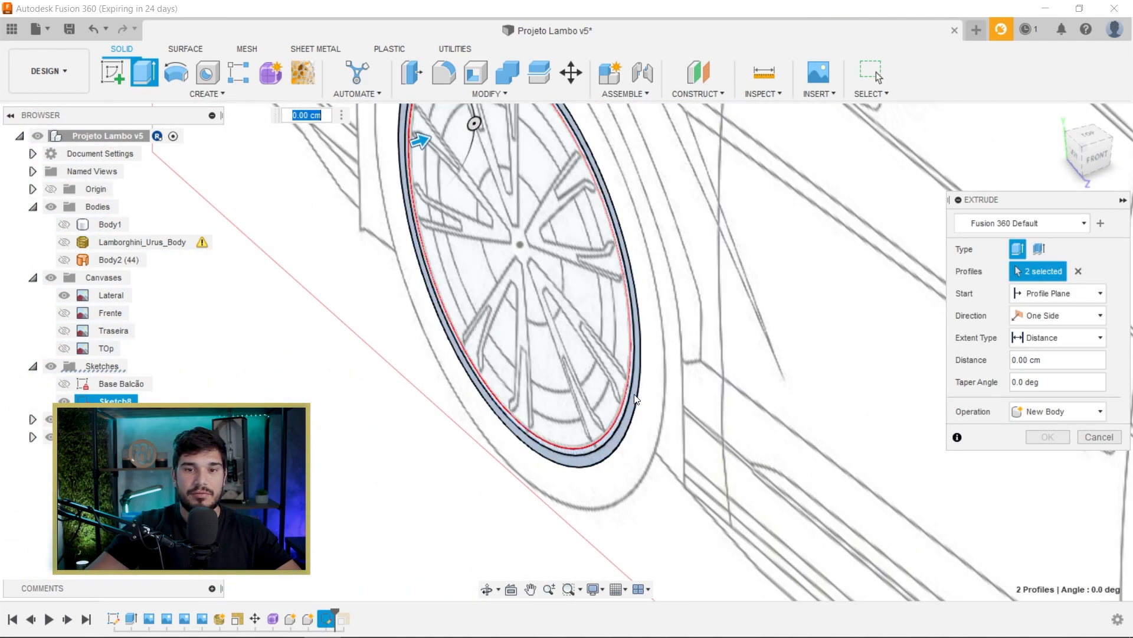
{"action": "middle_click_drag", "start_coordinate": [487, 135], "coordinate": [446, 247]}
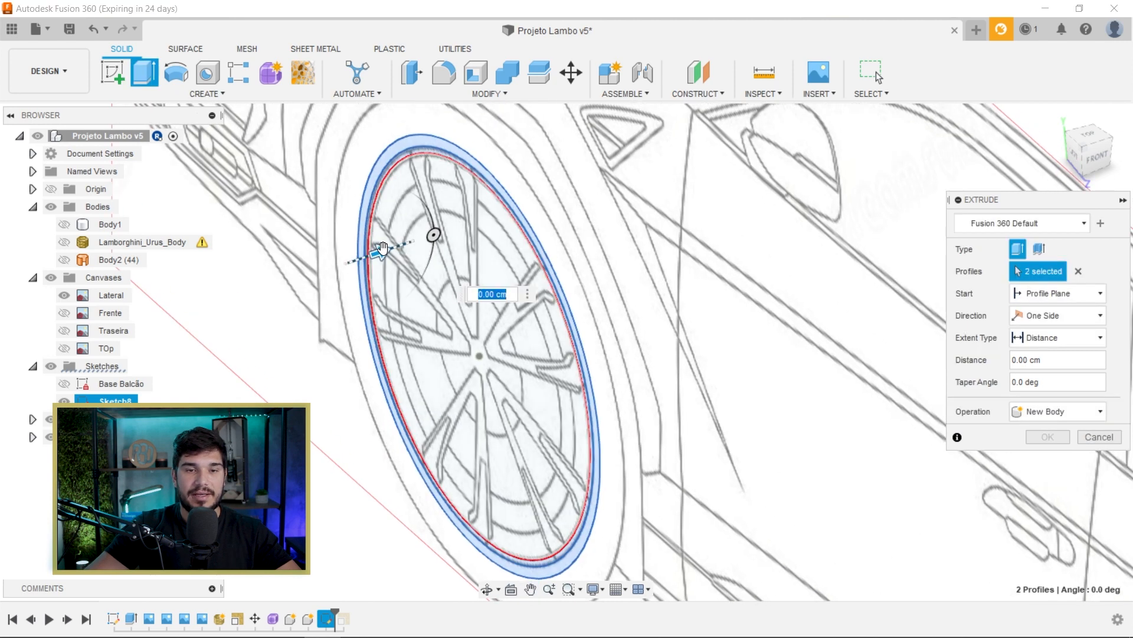
{"action": "left_click_drag", "start_coordinate": [382, 248], "coordinate": [396, 247]}
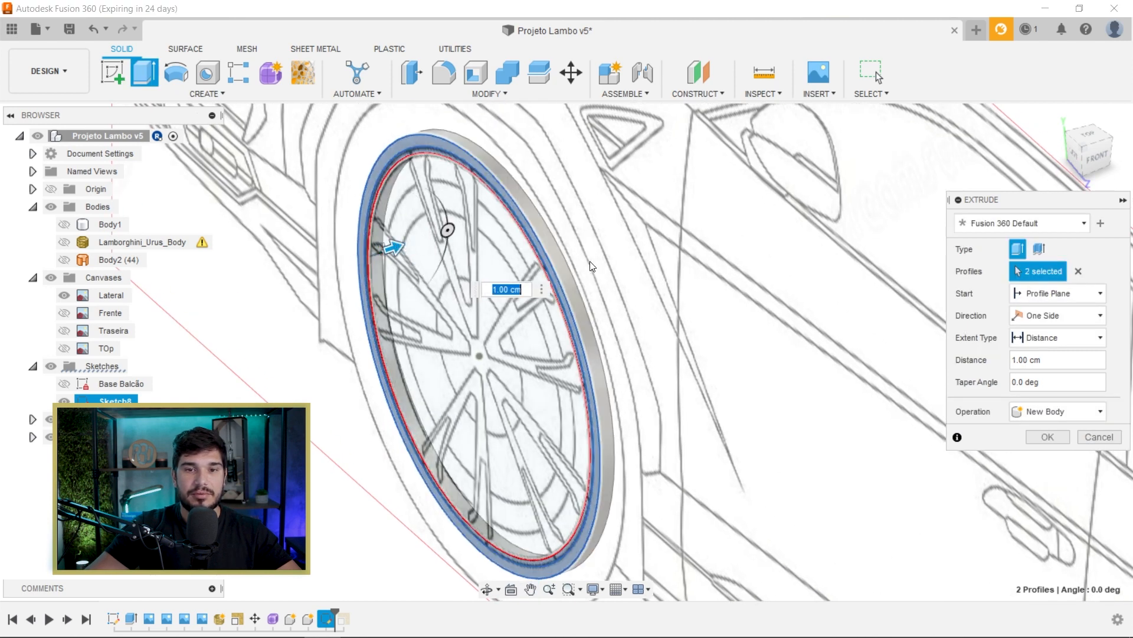
{"action": "scroll", "coordinate": [666, 319], "scroll_direction": "up", "scroll_amount": 2}
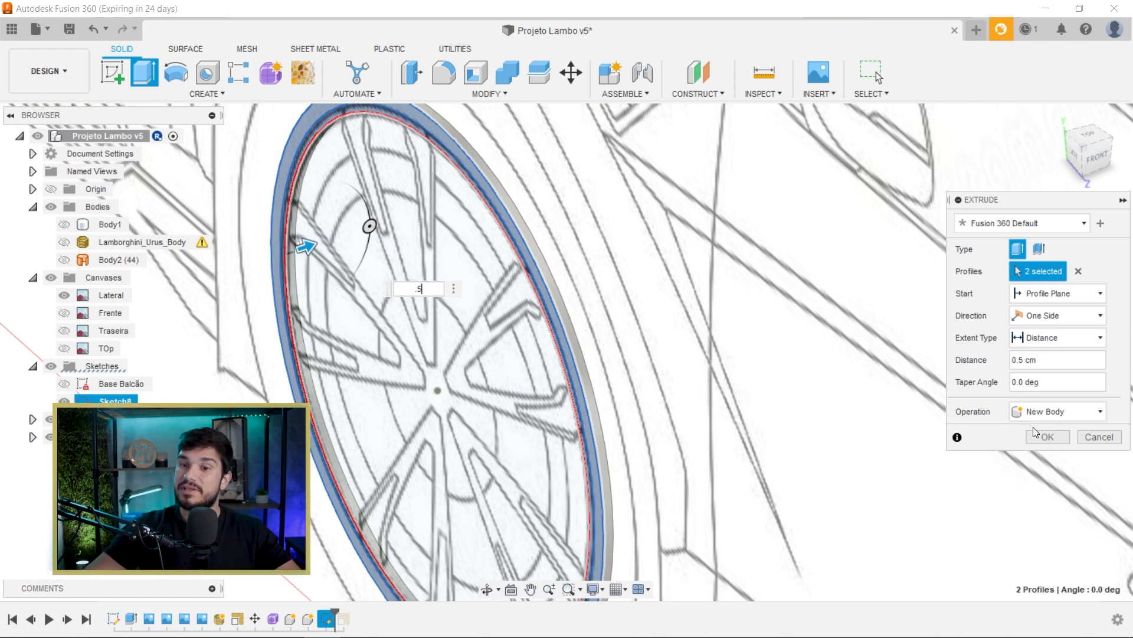
{"action": "left_click", "coordinate": [1042, 413]}
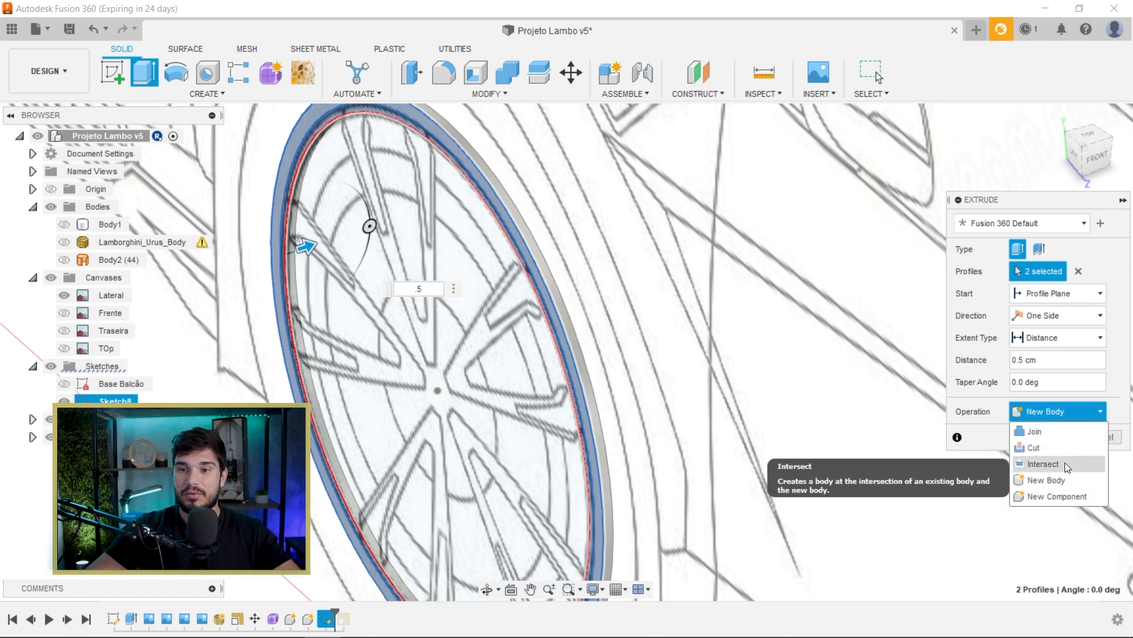
{"action": "left_click", "coordinate": [1067, 496]}
{"action": "left_click", "coordinate": [1051, 436]}
Step: Extrude the thin inner ring profile 6 cm inward and join it to the rim
{"action": "middle_click_drag", "start_coordinate": [613, 429], "coordinate": [567, 404], "text": "shift"}
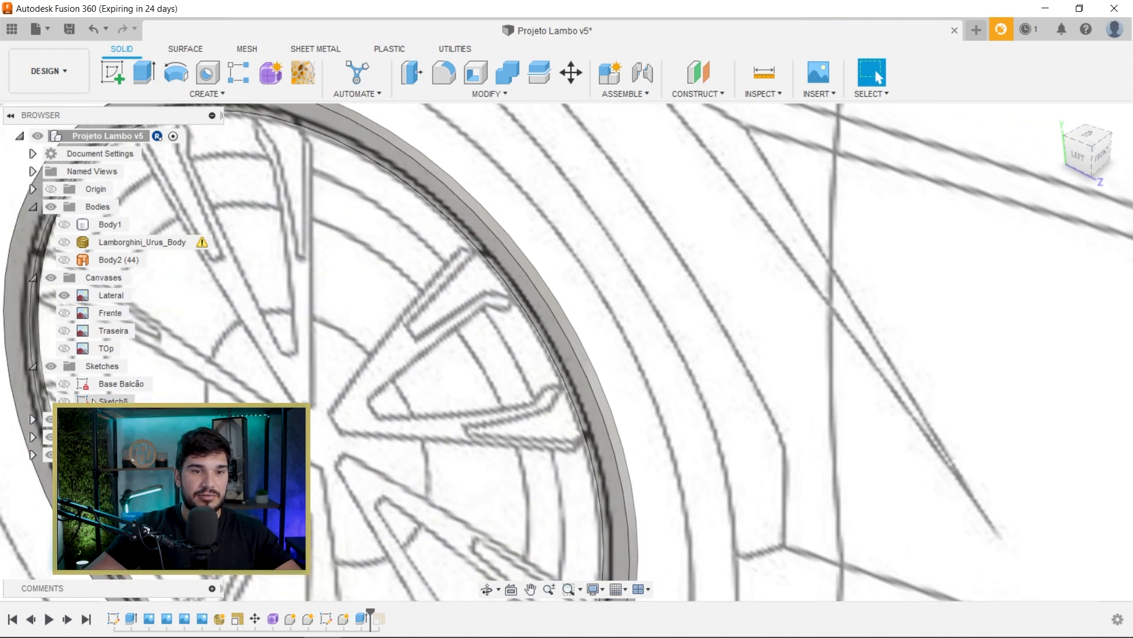
{"action": "scroll", "coordinate": [528, 405], "scroll_direction": "down", "scroll_amount": 2}
{"action": "scroll", "coordinate": [527, 405], "scroll_direction": "up", "scroll_amount": 6}
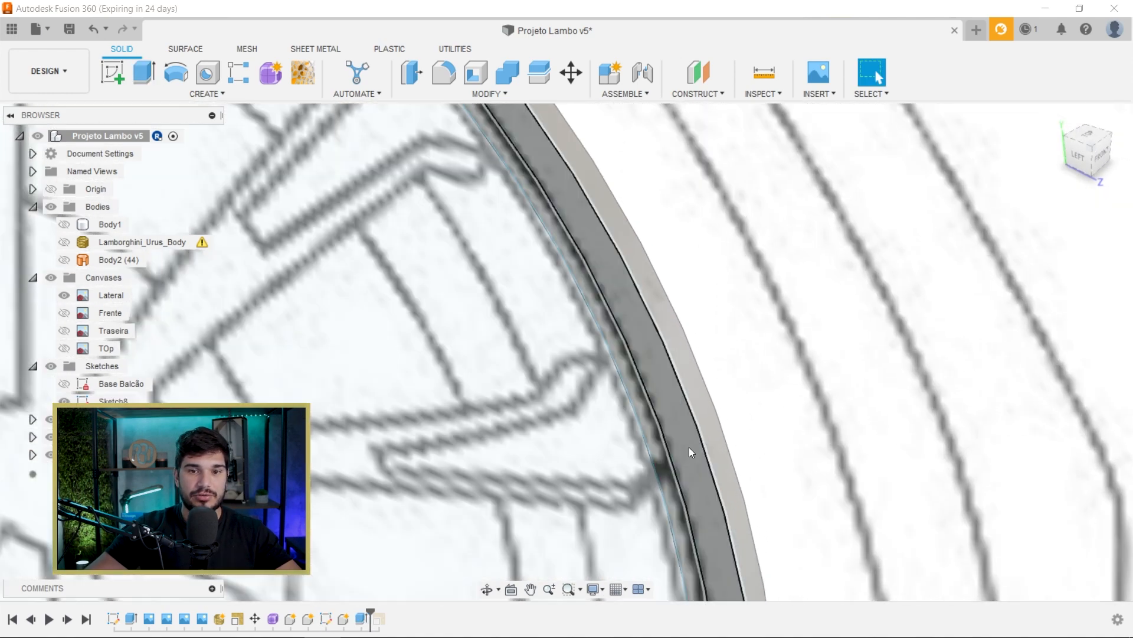
{"action": "left_click", "coordinate": [663, 440]}
{"action": "scroll", "coordinate": [658, 439], "scroll_direction": "down", "scroll_amount": 6}
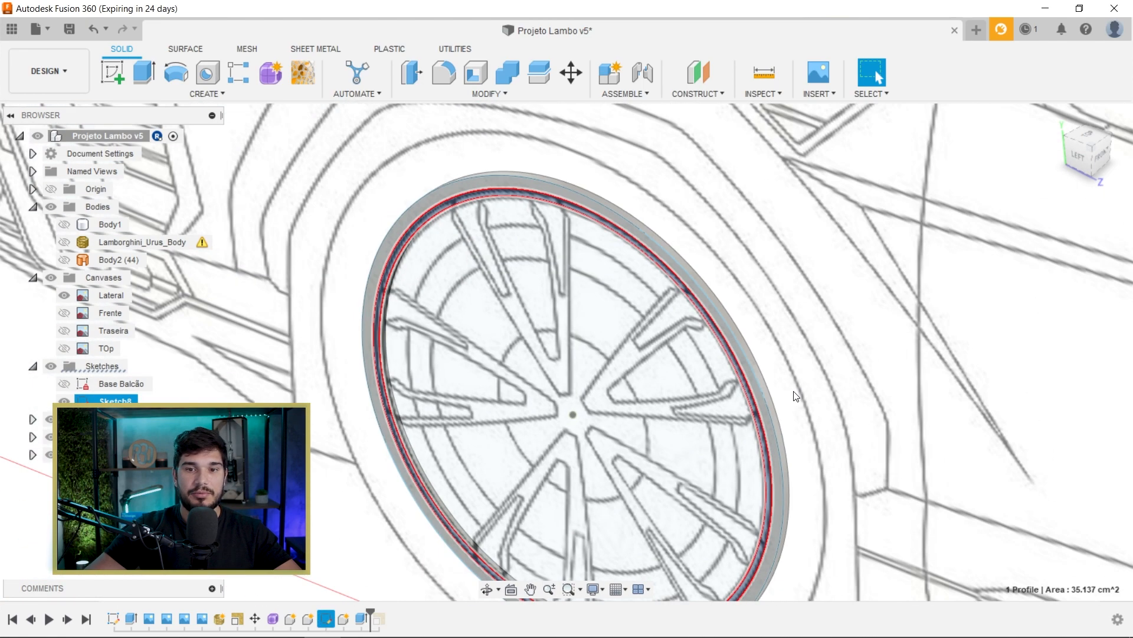
{"action": "middle_click_drag", "start_coordinate": [832, 366], "coordinate": [742, 387]}
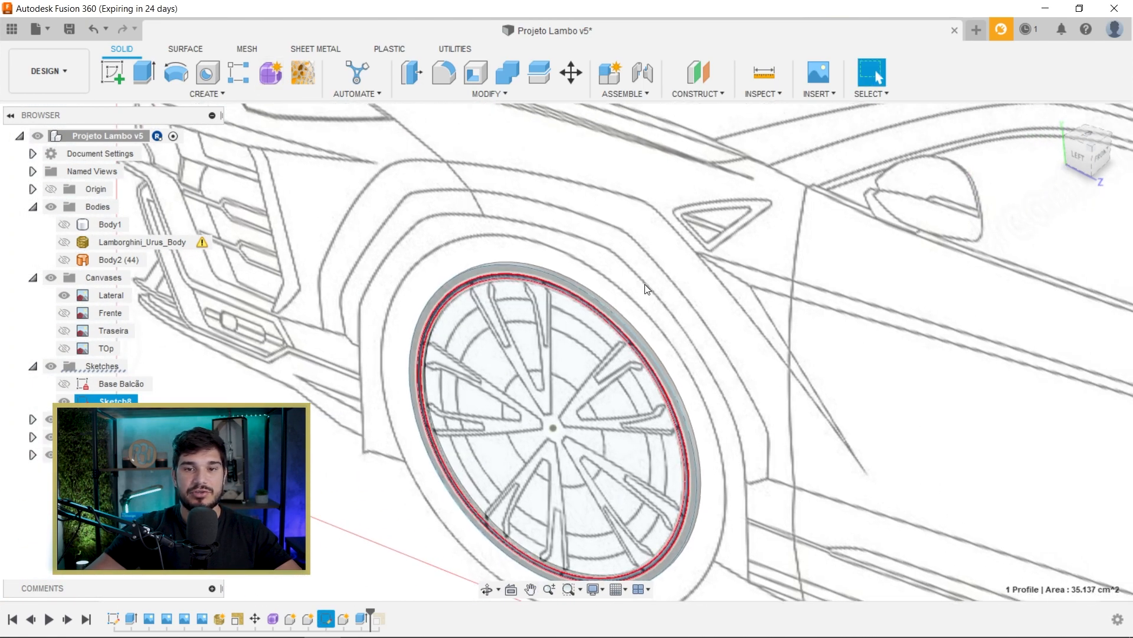
{"action": "left_click", "coordinate": [144, 72]}
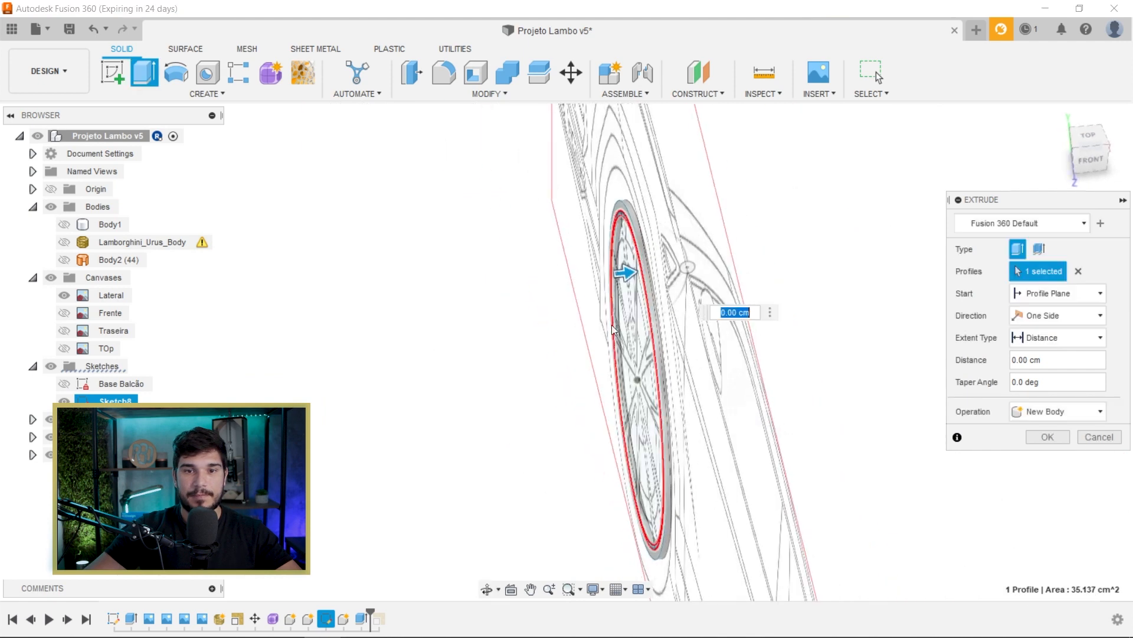
{"action": "left_click_drag", "start_coordinate": [626, 273], "coordinate": [723, 282]}
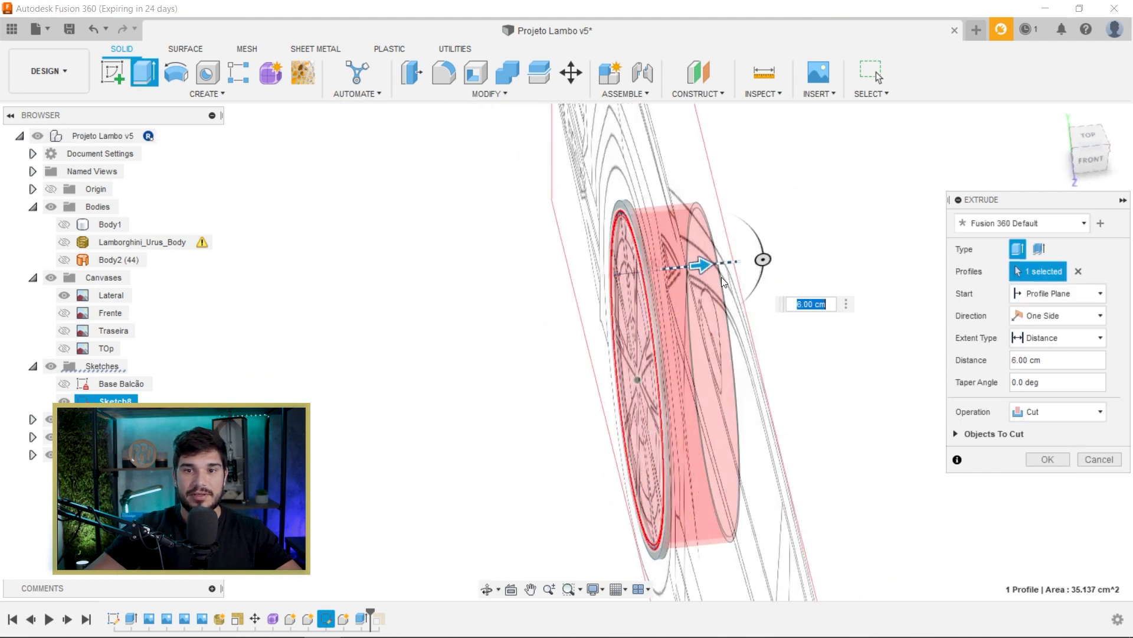
{"action": "left_click", "coordinate": [1073, 418]}
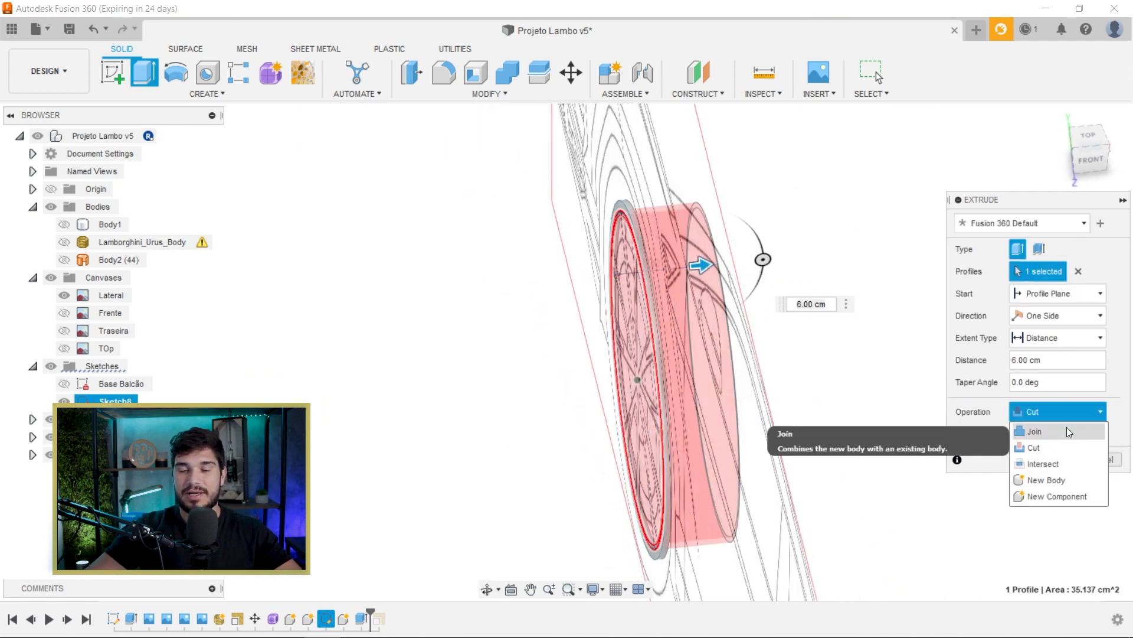
{"action": "left_click", "coordinate": [1067, 429]}
{"action": "middle_click_drag", "start_coordinate": [678, 392], "coordinate": [696, 397], "text": "shift"}
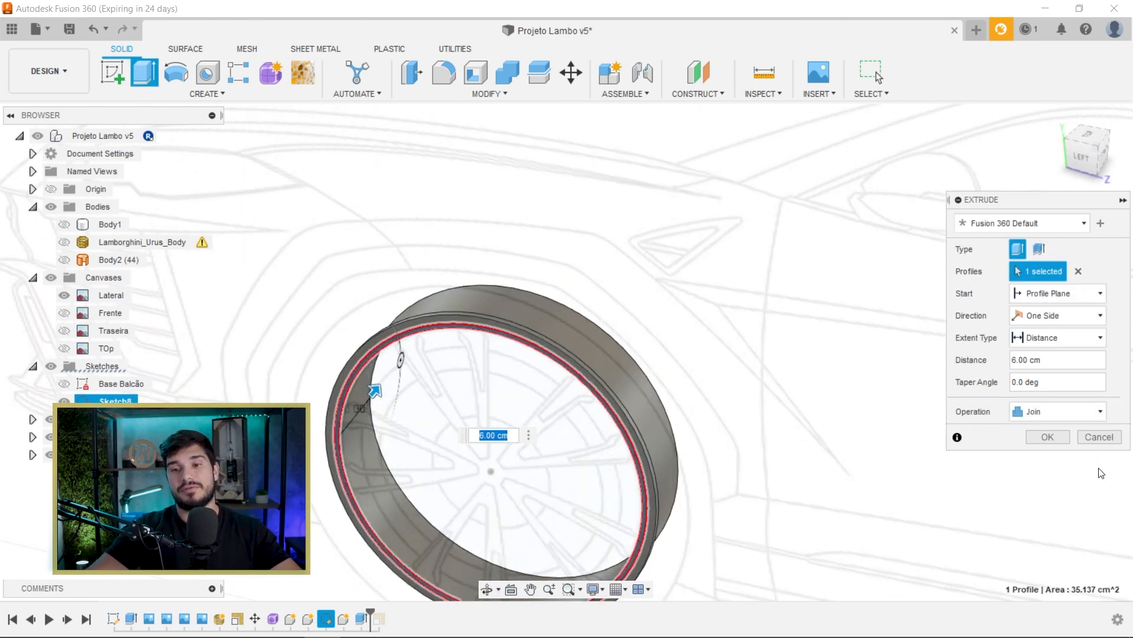
{"action": "left_click", "coordinate": [1047, 436]}
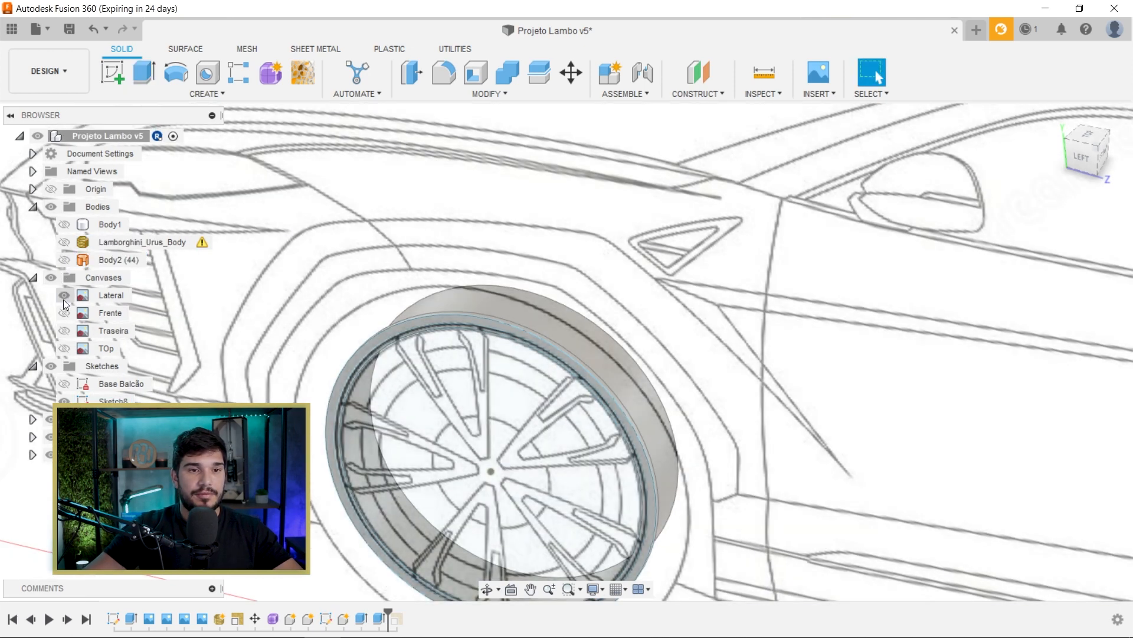
Step: Show the Lateral canvas and reopen the sketch with the rim circles for editing
{"action": "left_click", "coordinate": [65, 295]}
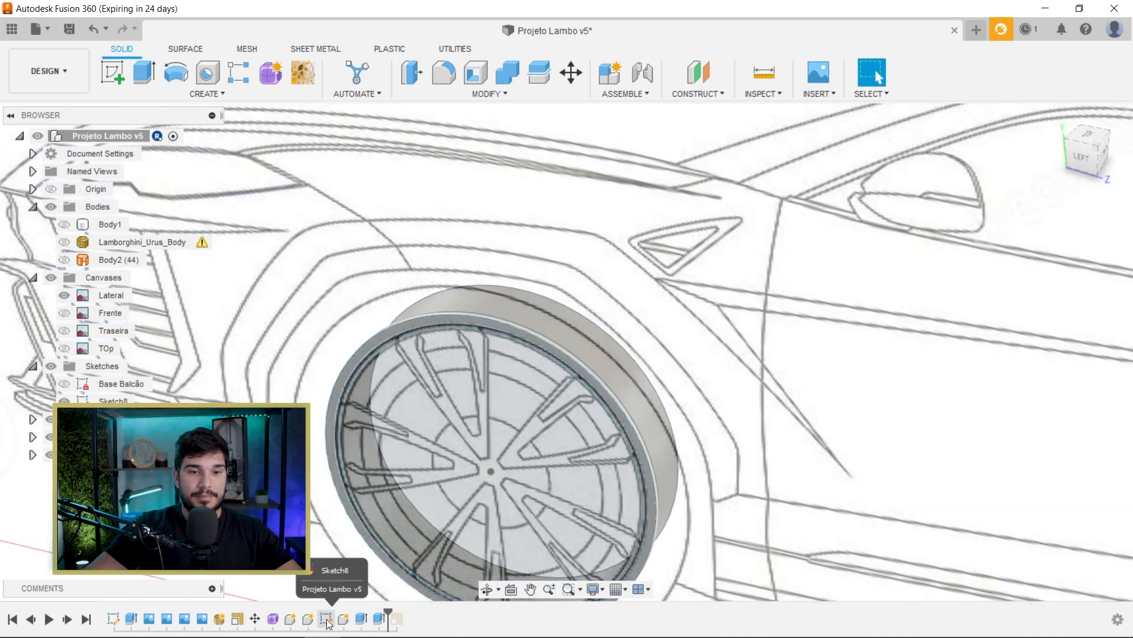
{"action": "left_click", "coordinate": [326, 620]}
{"action": "double_click", "coordinate": [328, 620]}
{"action": "scroll", "coordinate": [577, 424], "scroll_direction": "up", "scroll_amount": 5}
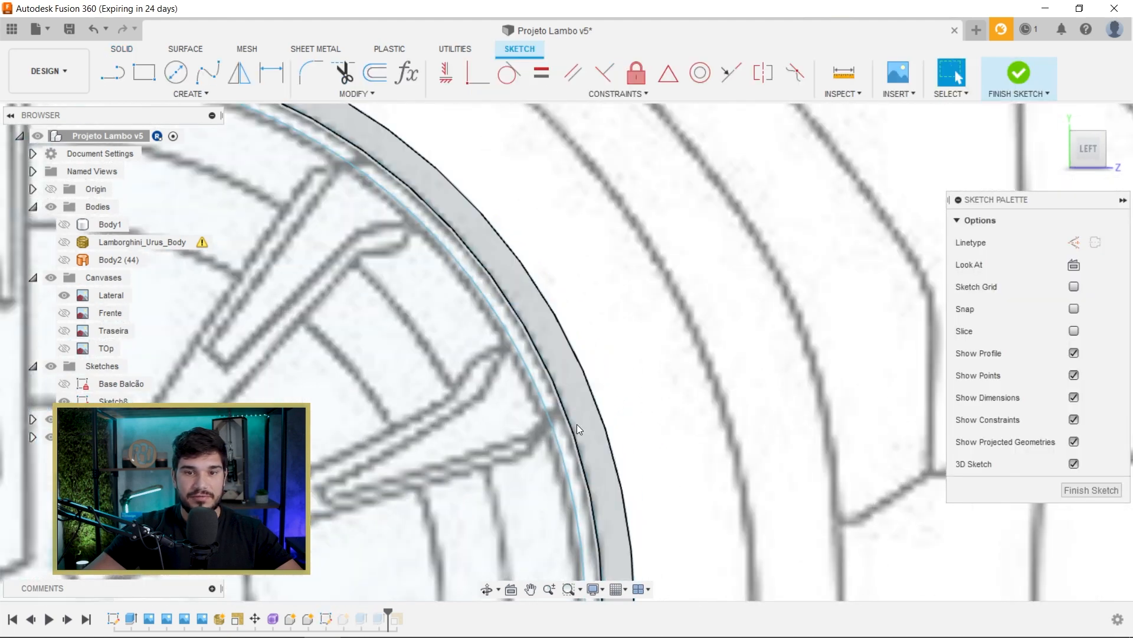
Step: Offset the innermost rim circle outward by 0.673 cm and finish the sketch
{"action": "left_click", "coordinate": [570, 426]}
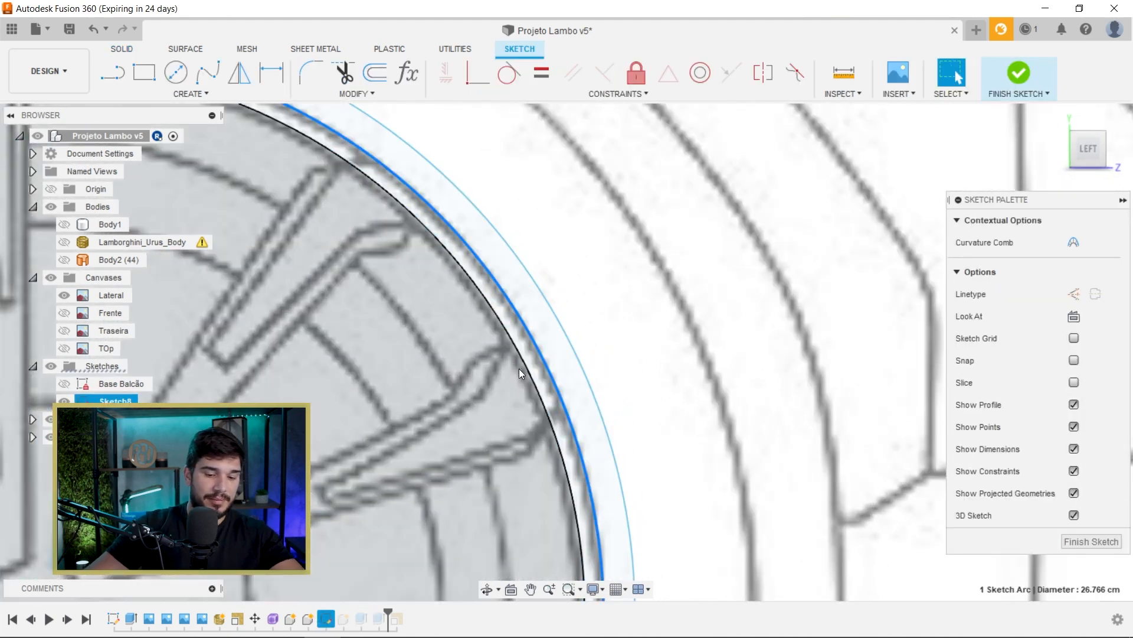
{"action": "key", "text": "o"}
{"action": "left_click", "coordinate": [557, 434]}
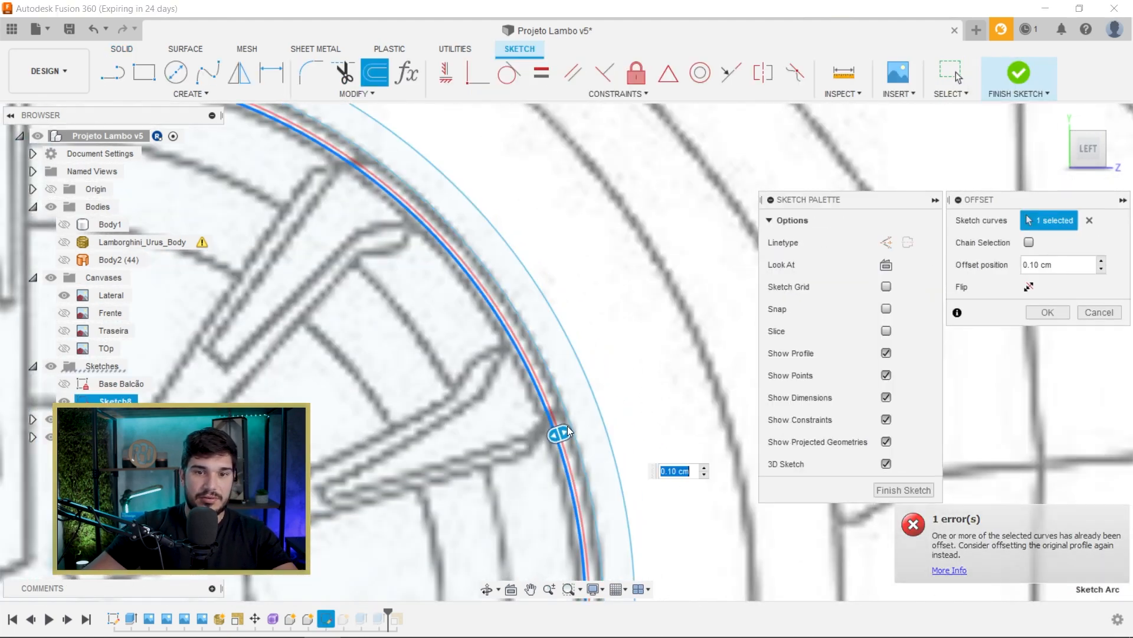
{"action": "left_click_drag", "start_coordinate": [580, 428], "coordinate": [586, 423]}
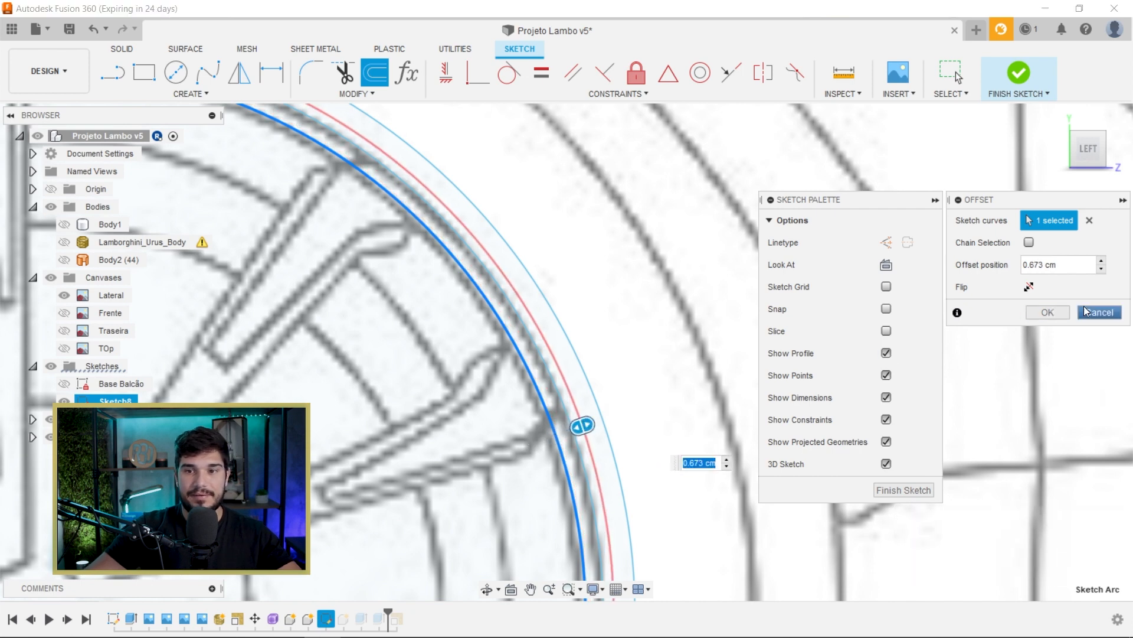
{"action": "left_click", "coordinate": [1049, 313]}
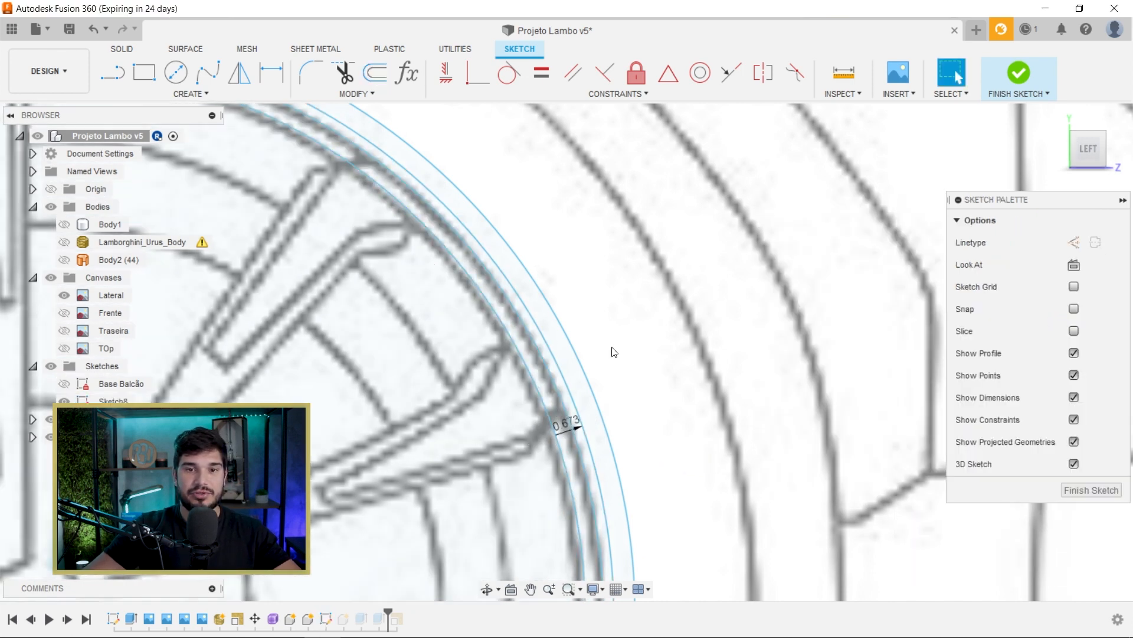
{"action": "scroll", "coordinate": [615, 351], "scroll_direction": "down", "scroll_amount": 2}
{"action": "left_click", "coordinate": [1024, 68]}
{"action": "scroll", "coordinate": [740, 352], "scroll_direction": "down", "scroll_amount": 3}
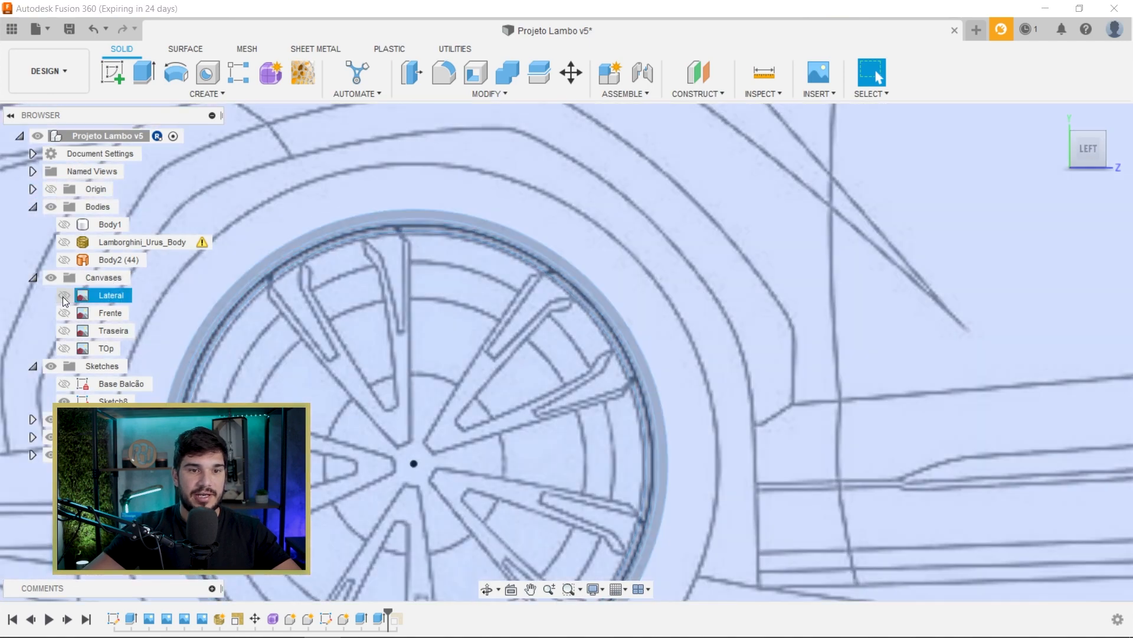
Step: Hide the Lateral canvas and extrude the narrow middle ring profile 1 cm toward the back of the rim, using the Join operation
{"action": "left_click", "coordinate": [64, 295]}
{"action": "middle_click_drag", "start_coordinate": [603, 401], "coordinate": [644, 429], "text": "shift"}
{"action": "scroll", "coordinate": [644, 422], "scroll_direction": "up", "scroll_amount": 5}
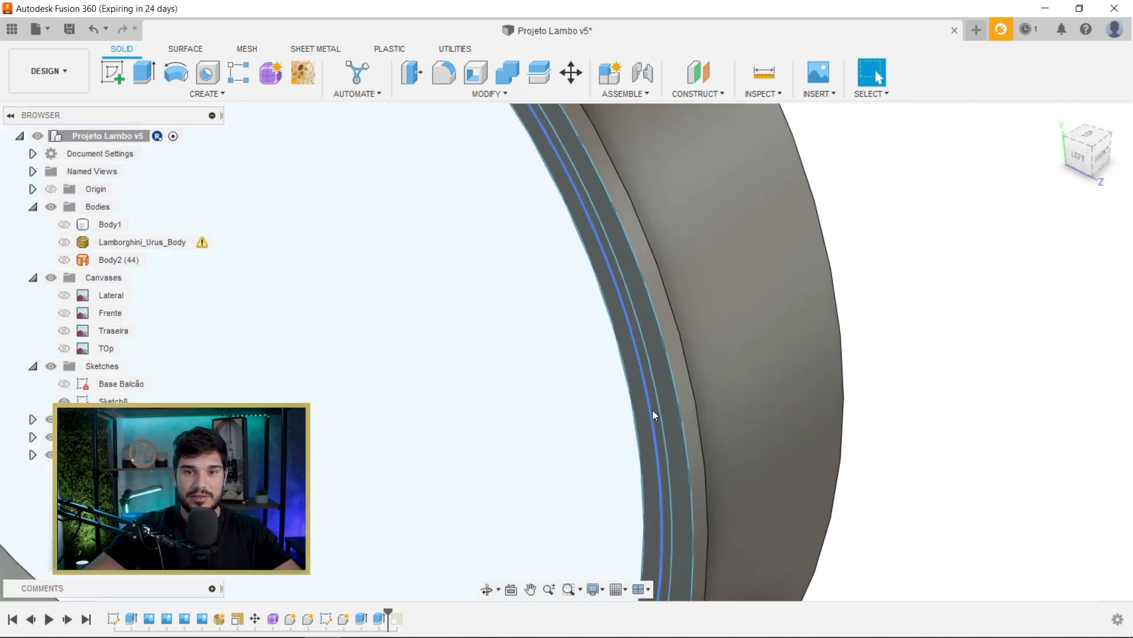
{"action": "key", "text": "e"}
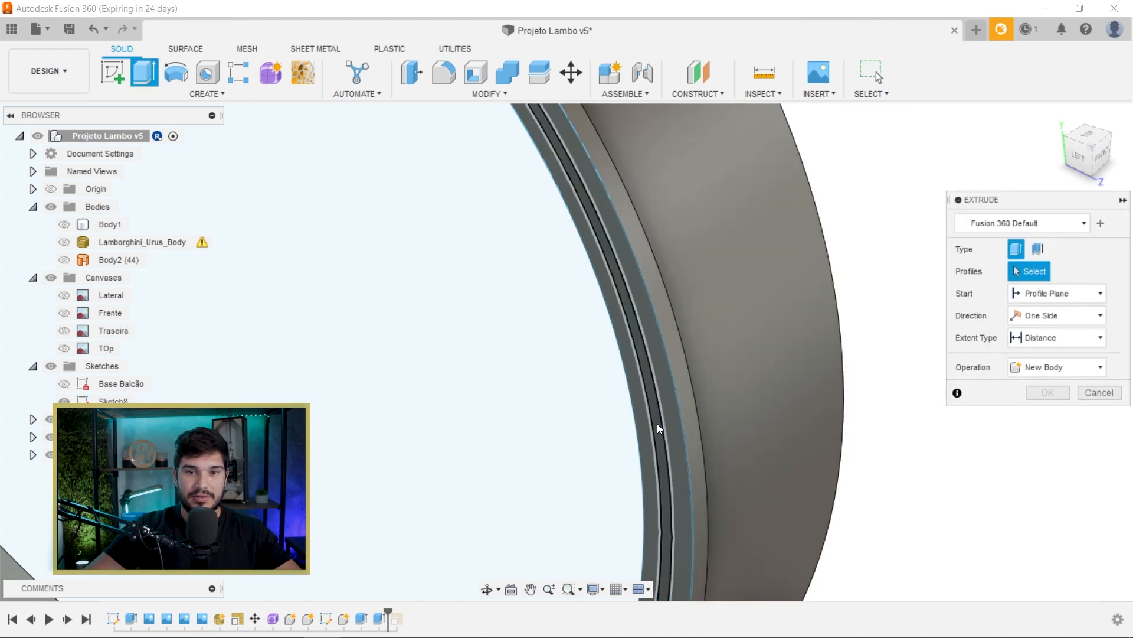
{"action": "left_click", "coordinate": [665, 417]}
{"action": "scroll", "coordinate": [667, 416], "scroll_direction": "down", "scroll_amount": 2}
{"action": "scroll", "coordinate": [730, 376], "scroll_direction": "down", "scroll_amount": 4}
{"action": "middle_click_drag", "start_coordinate": [771, 370], "coordinate": [716, 325], "text": "shift"}
{"action": "middle_click_drag", "start_coordinate": [717, 236], "coordinate": [680, 422]}
{"action": "mouse_move", "coordinate": [683, 289]}
{"action": "middle_mouse_down", "text": "shift"}
{"action": "mouse_move", "coordinate": [652, 271]}
{"action": "mouse_move", "coordinate": [675, 304]}
{"action": "middle_mouse_up", "text": "shift"}
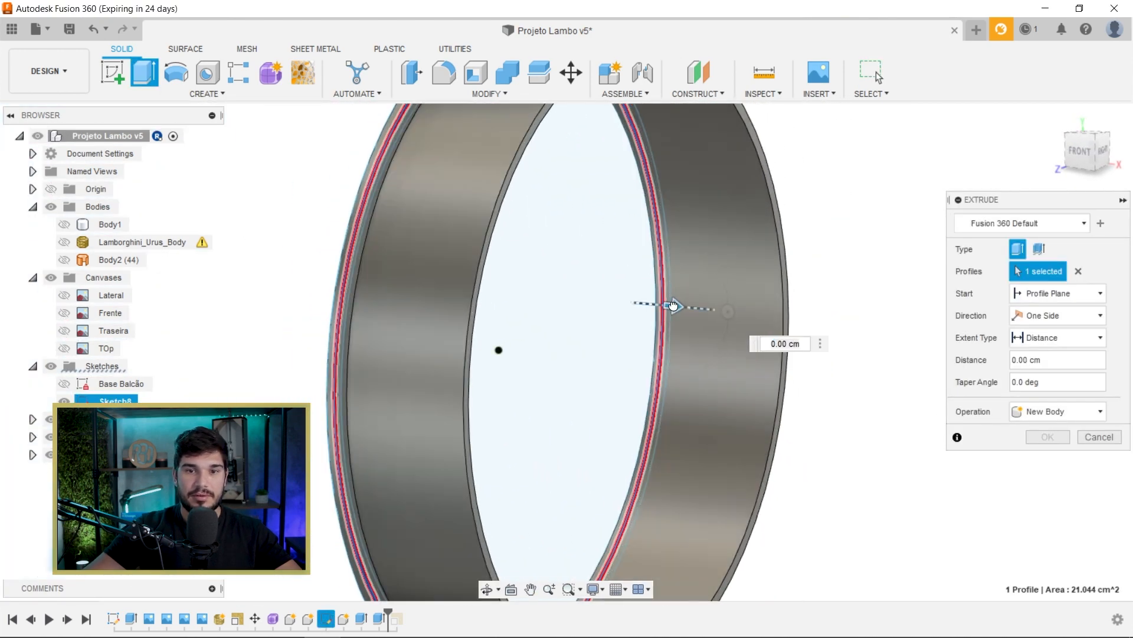
{"action": "mouse_move", "coordinate": [677, 306]}
{"action": "left_mouse_down"}
{"action": "mouse_move", "coordinate": [706, 312]}
{"action": "mouse_move", "coordinate": [695, 308]}
{"action": "left_mouse_up"}
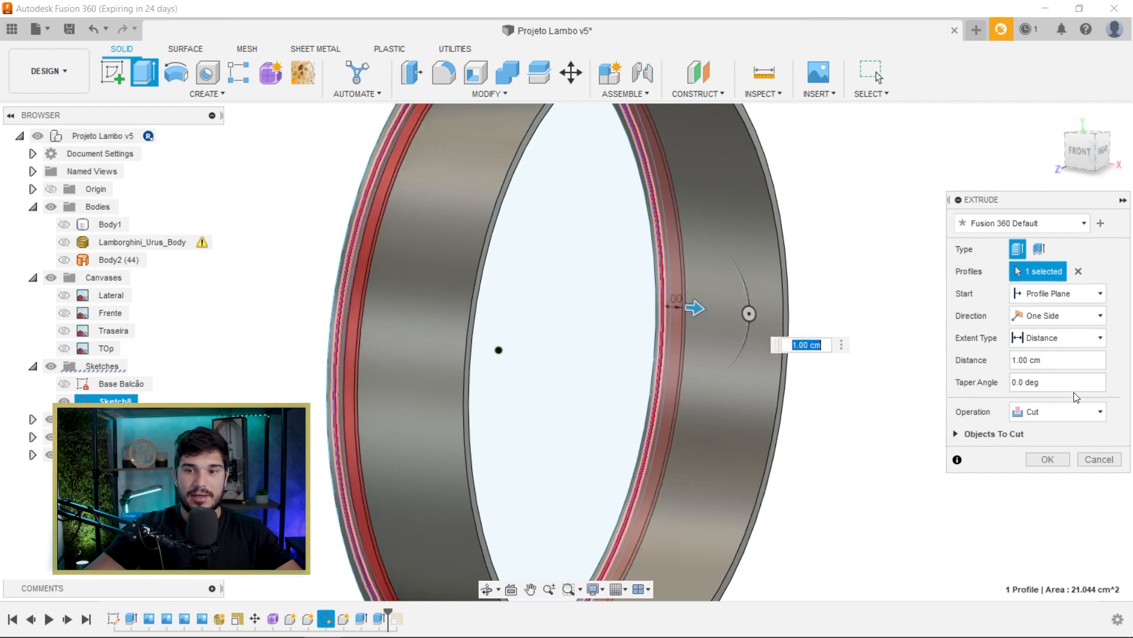
{"action": "left_click", "coordinate": [1057, 411]}
{"action": "left_click", "coordinate": [1070, 435]}
{"action": "scroll", "coordinate": [436, 354], "scroll_direction": "up", "scroll_amount": 3}
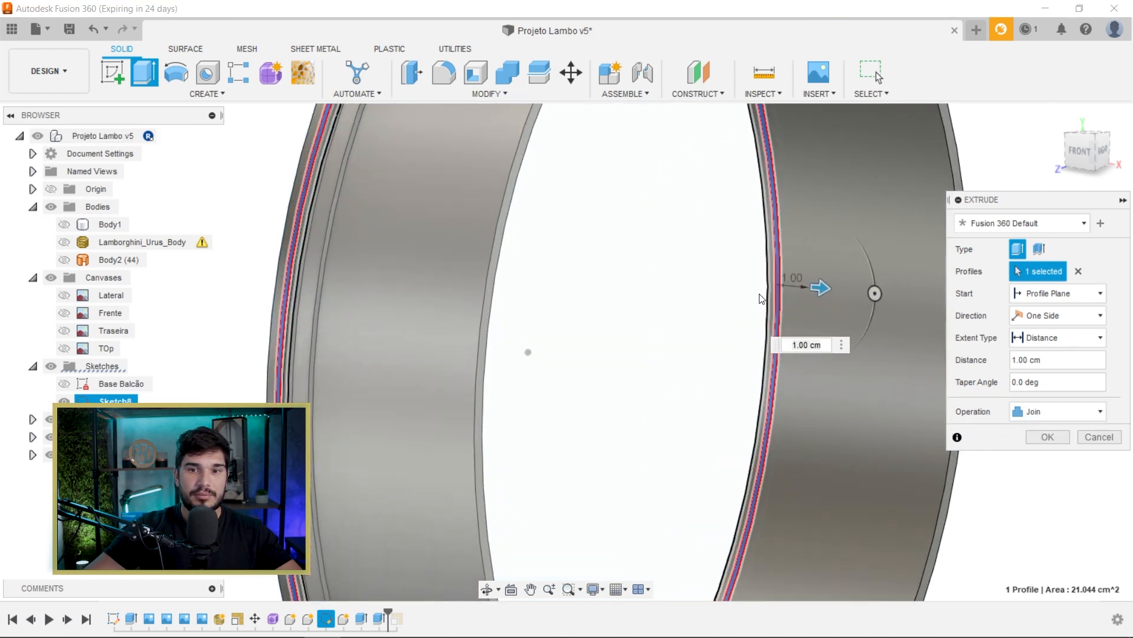
Step: Set the middle ring's extrusion distance to 0.8 cm and complete the extrusion
{"action": "left_click", "coordinate": [825, 345]}
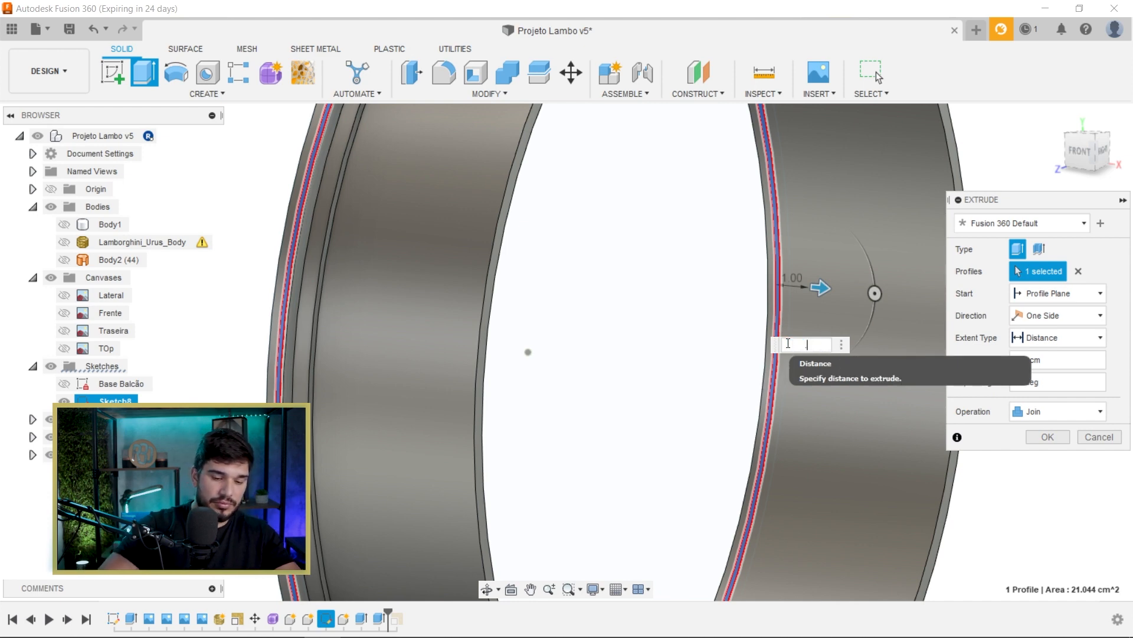
{"action": "type", "text": ".6"}
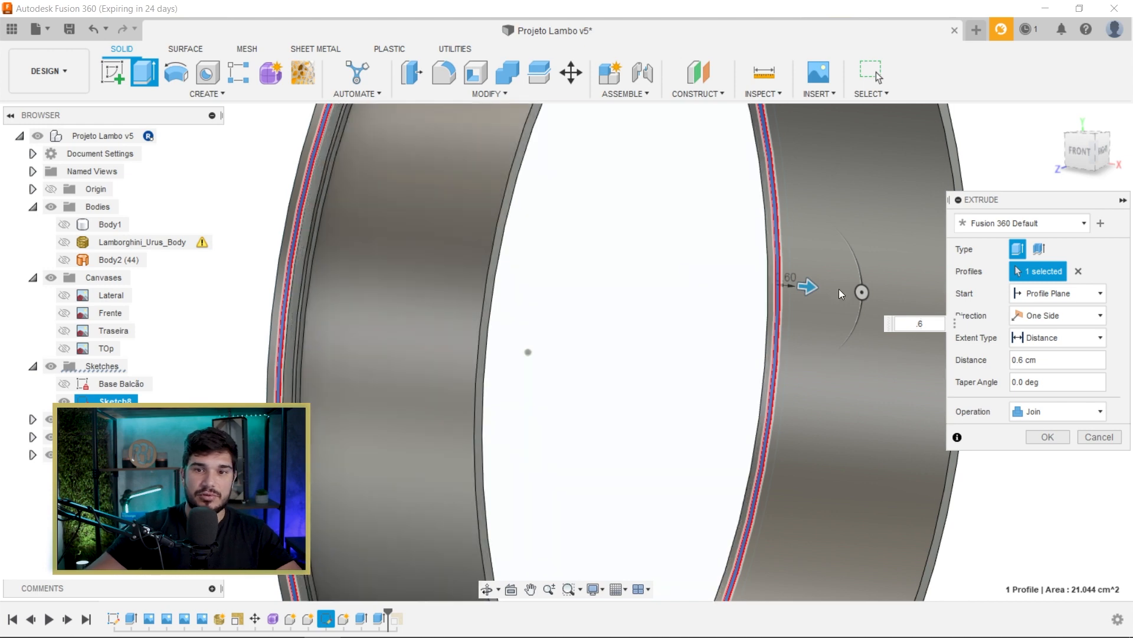
{"action": "key", "text": "BackSpace"}
{"action": "type", "text": "8"}
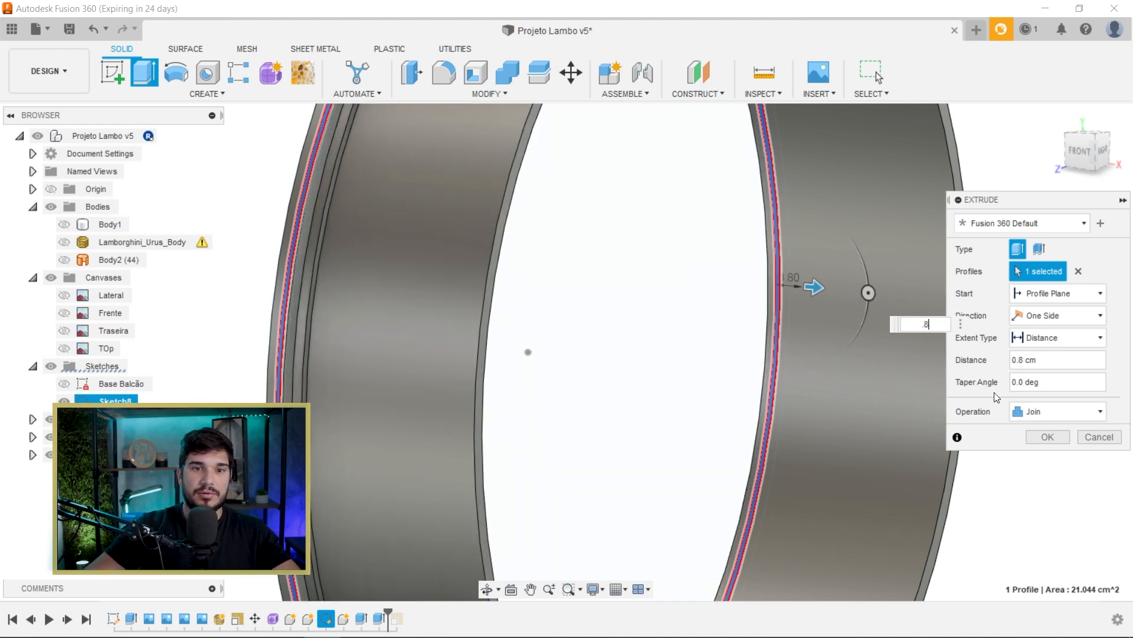
{"action": "left_click", "coordinate": [1043, 447]}
Step: Fillet the three circular edges of the stepped ring behind the front flange and the flange's outer back edge with a 0.2 cm radius
{"action": "middle_click_drag", "start_coordinate": [526, 412], "coordinate": [422, 341], "text": "shift"}
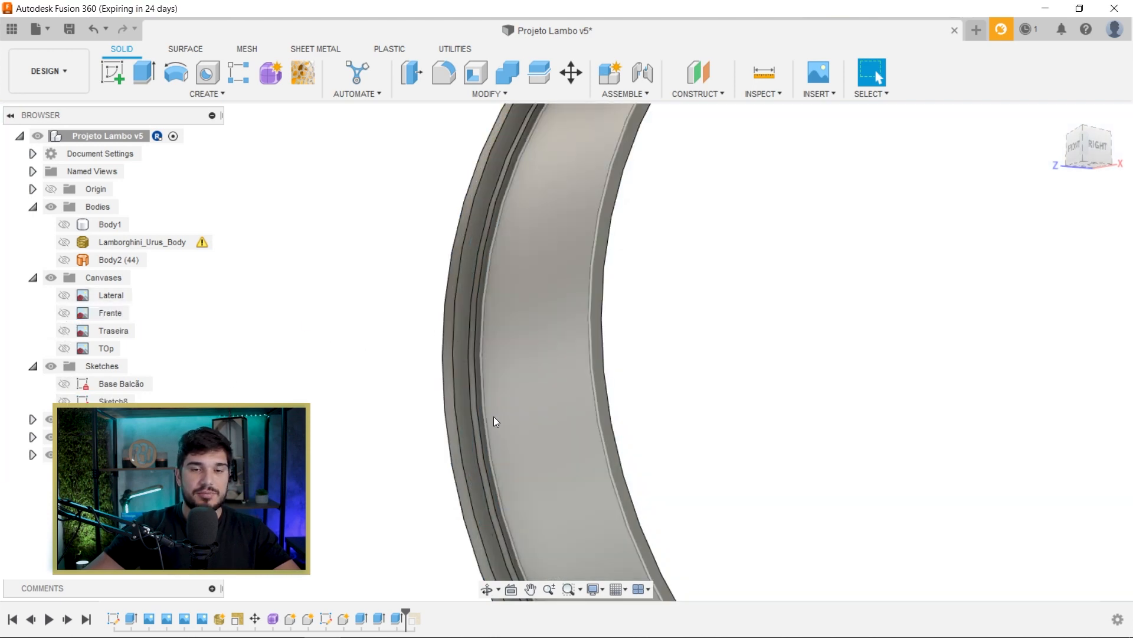
{"action": "key", "text": "f"}
{"action": "left_click", "coordinate": [479, 347]}
{"action": "scroll", "coordinate": [484, 360], "scroll_direction": "up", "scroll_amount": 2}
{"action": "scroll", "coordinate": [484, 356], "scroll_direction": "up", "scroll_amount": 2}
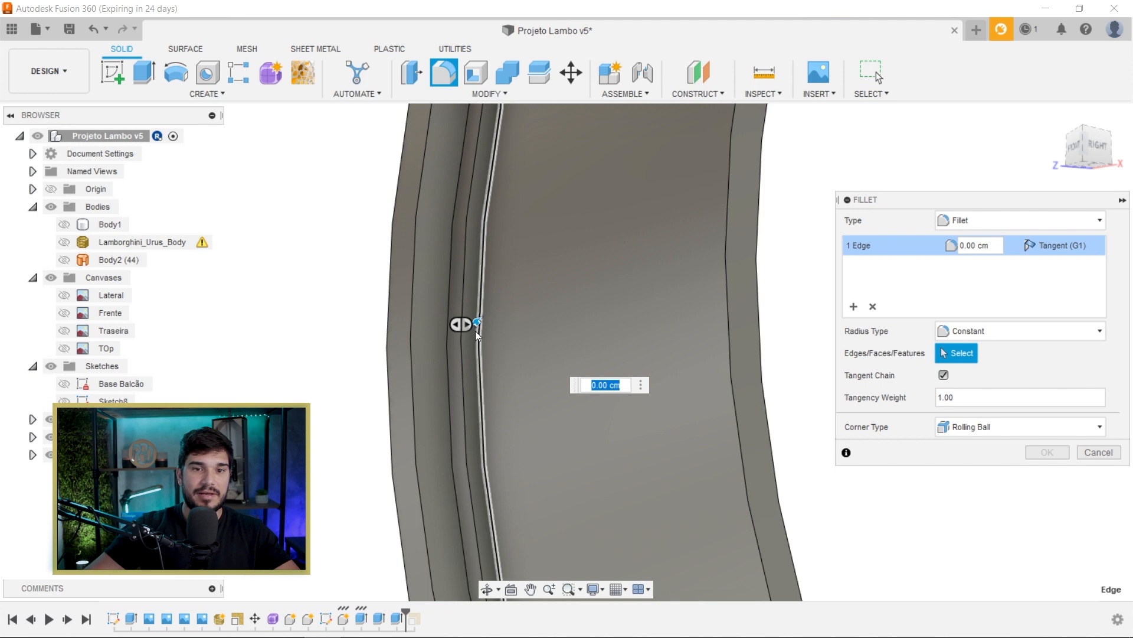
{"action": "left_click", "coordinate": [464, 338]}
{"action": "left_click", "coordinate": [453, 349]}
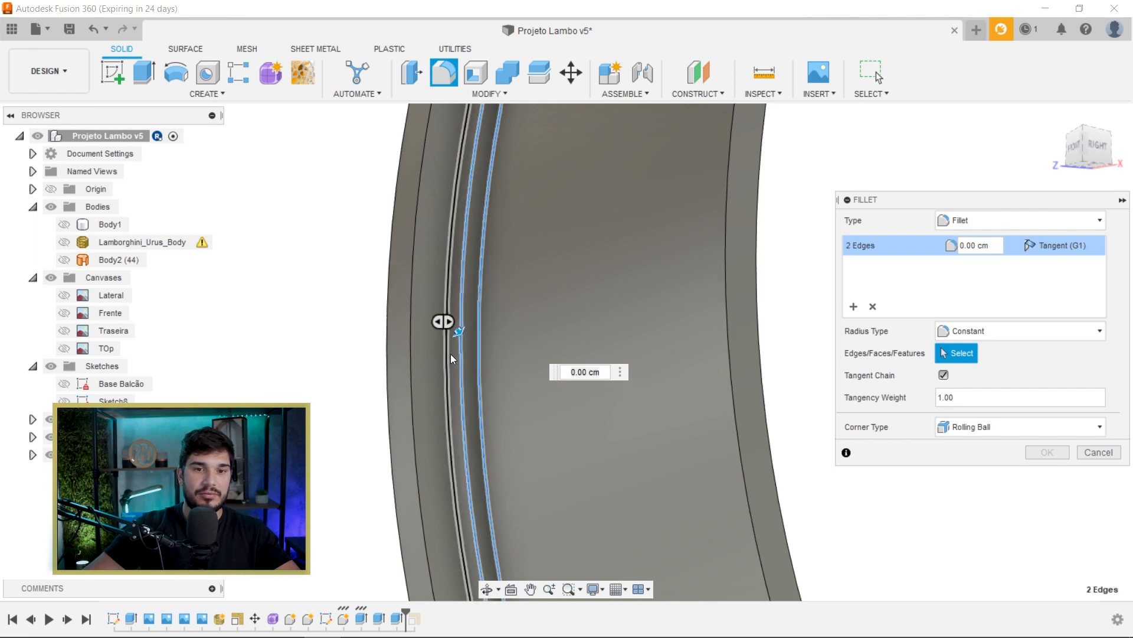
{"action": "key", "text": "Return"}
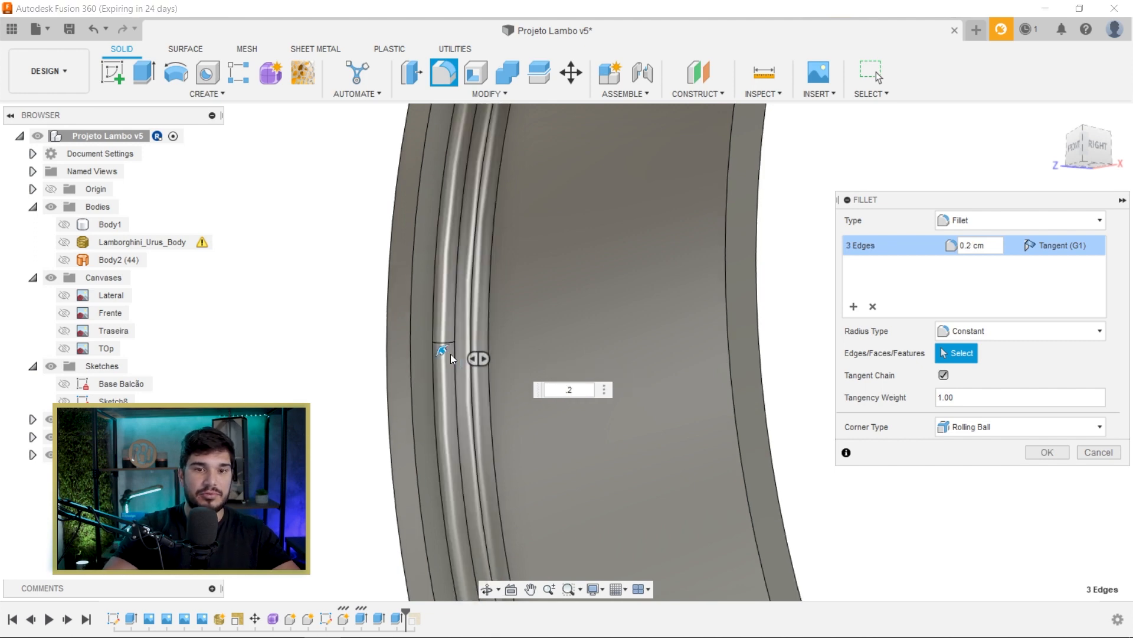
{"action": "middle_click_drag", "start_coordinate": [453, 358], "coordinate": [559, 267], "text": "shift"}
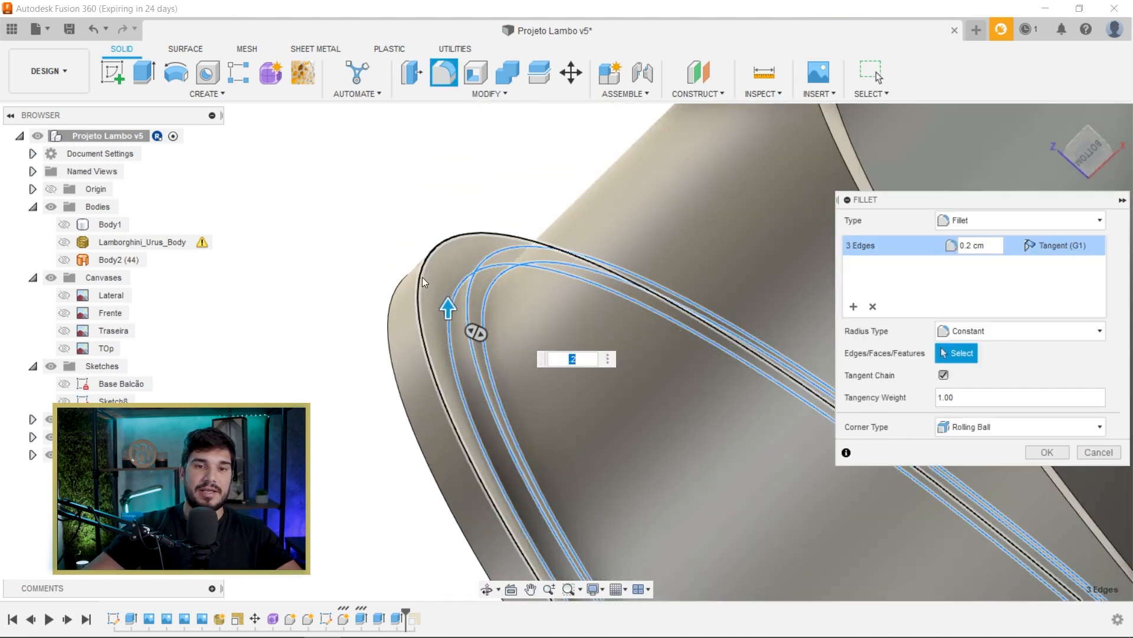
{"action": "left_click", "coordinate": [420, 274]}
{"action": "scroll", "coordinate": [592, 265], "scroll_direction": "down", "scroll_amount": 4}
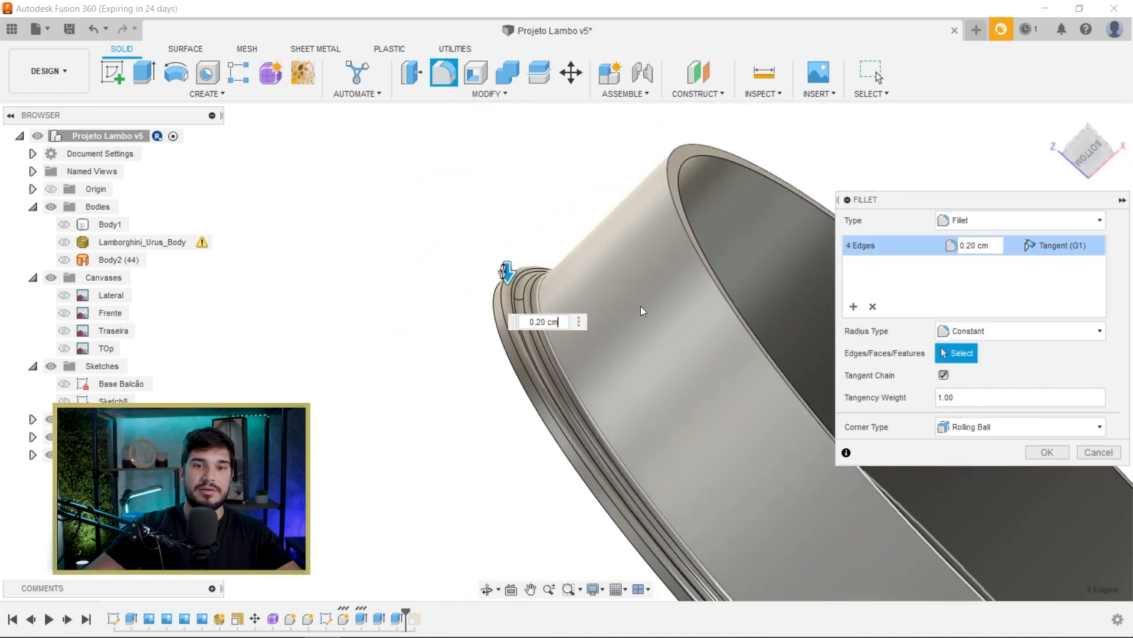
{"action": "left_click", "coordinate": [1044, 452]}
Step: Switch to the left view, show the Lateral canvas and start a new sketch on the side-view plane
{"action": "middle_click_drag", "start_coordinate": [545, 357], "coordinate": [817, 232], "text": "shift"}
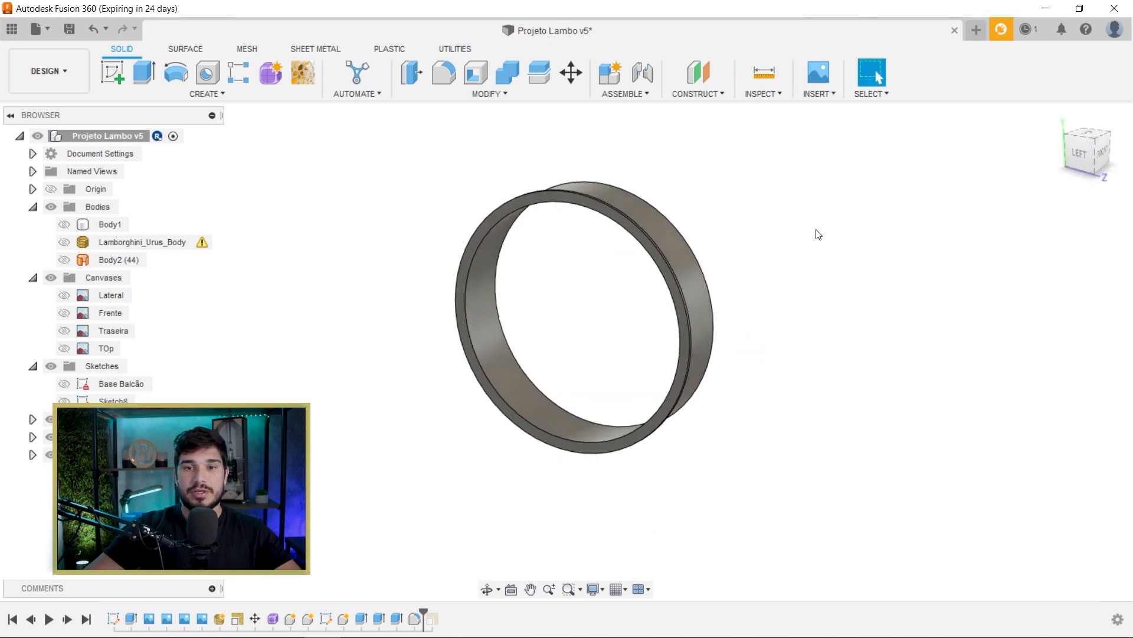
{"action": "left_click", "coordinate": [1082, 158]}
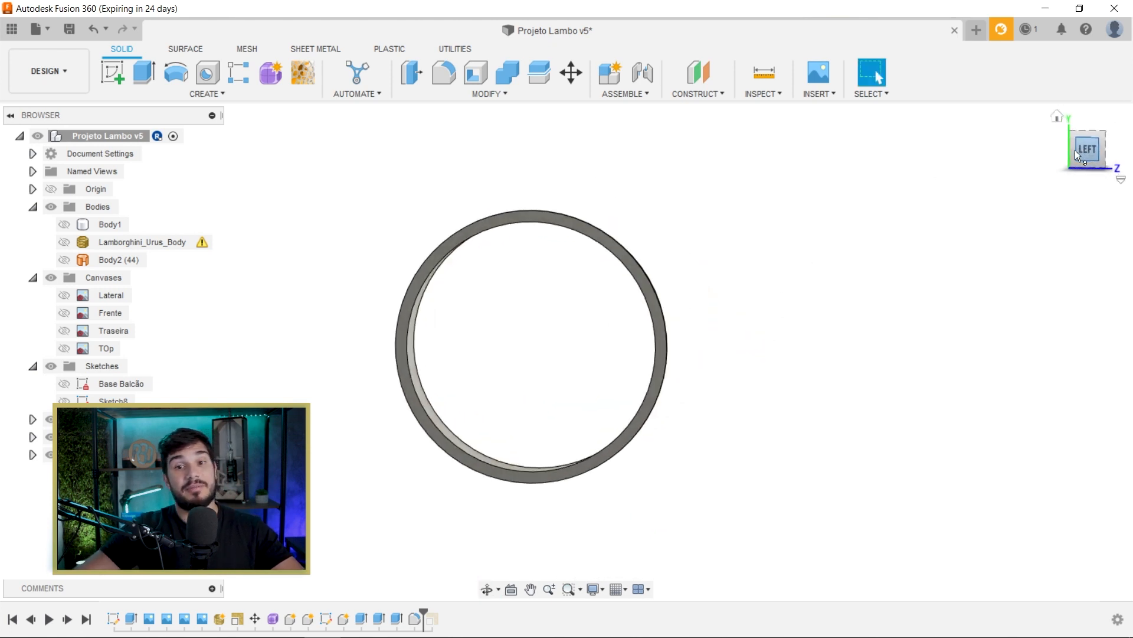
{"action": "scroll", "coordinate": [608, 345], "scroll_direction": "up", "scroll_amount": 3}
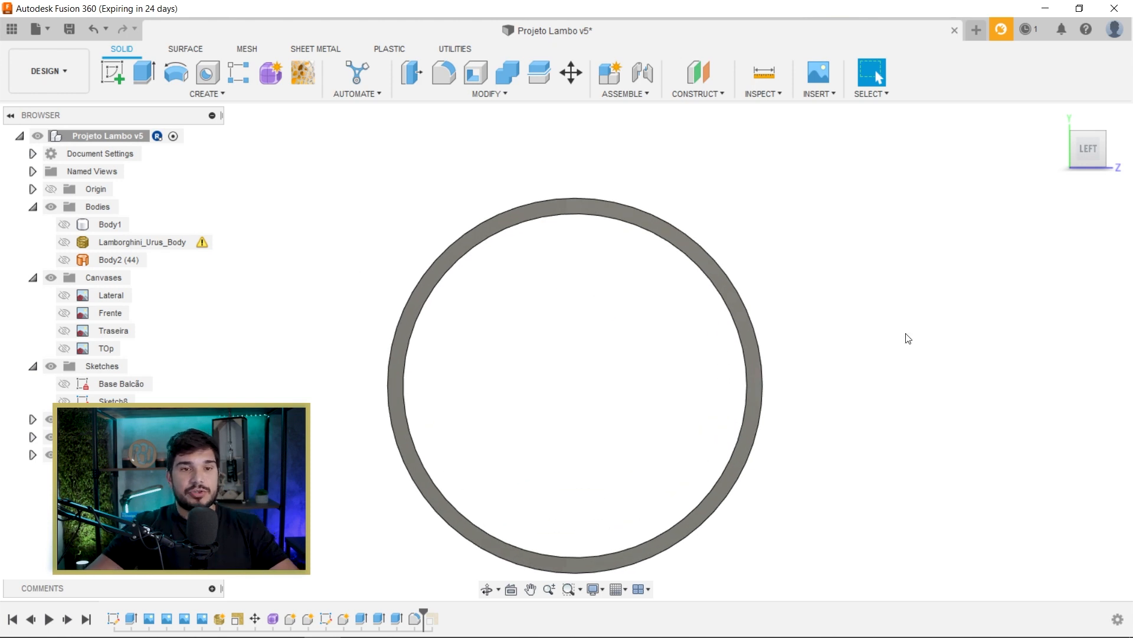
{"action": "left_click", "coordinate": [64, 295]}
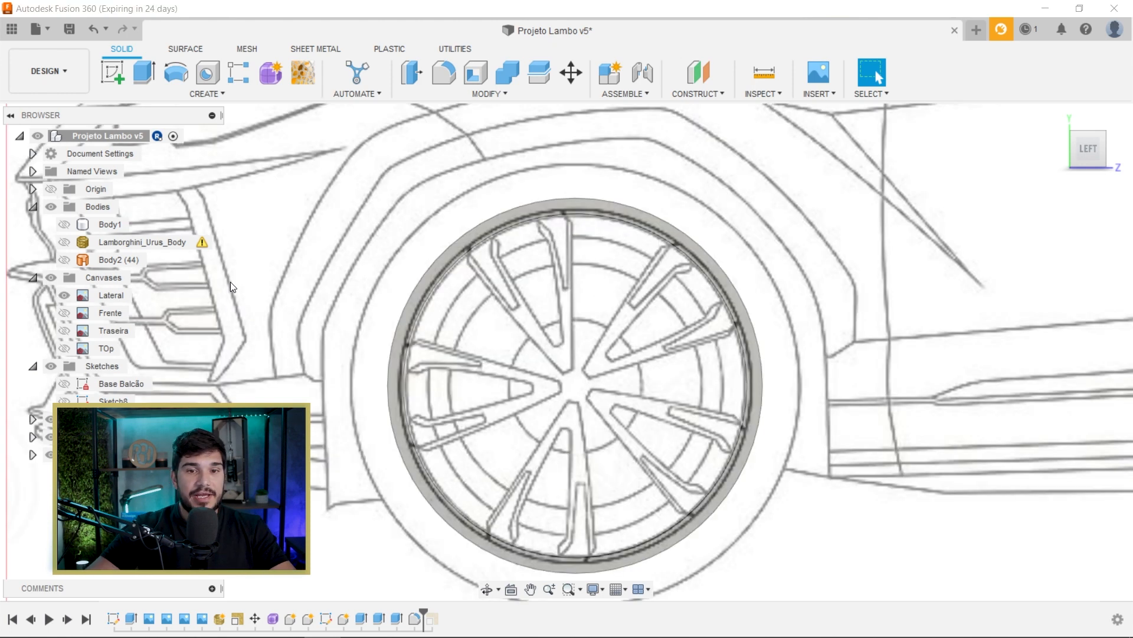
{"action": "left_click", "coordinate": [118, 73]}
{"action": "left_click", "coordinate": [923, 493]}
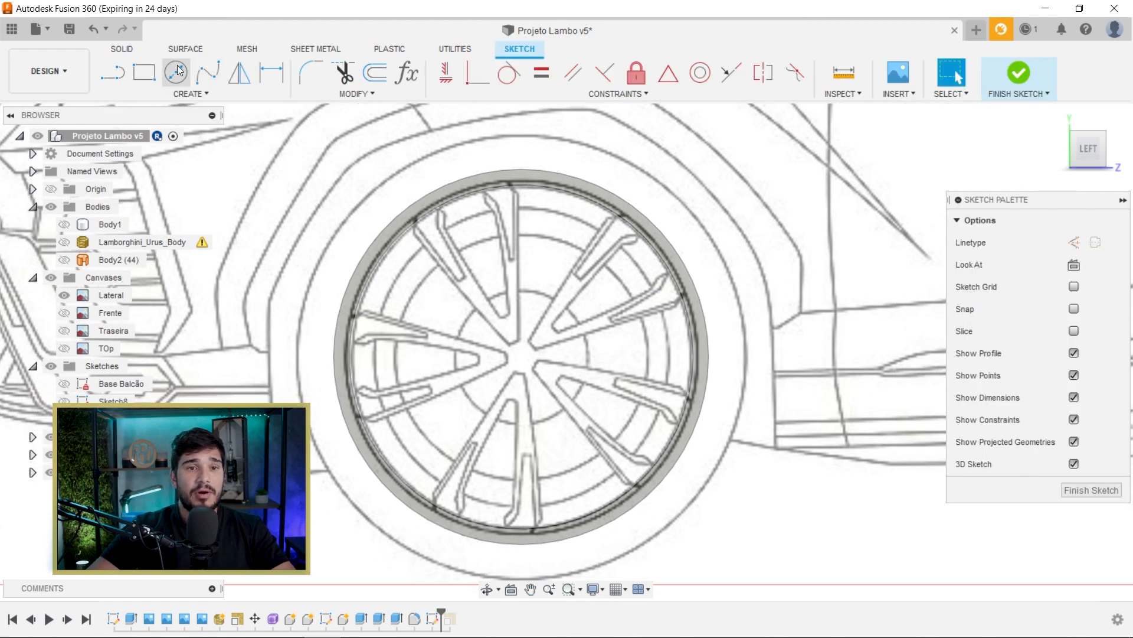
{"action": "scroll", "coordinate": [567, 200], "scroll_direction": "up", "scroll_amount": 3}
{"action": "scroll", "coordinate": [568, 202], "scroll_direction": "up", "scroll_amount": 2}
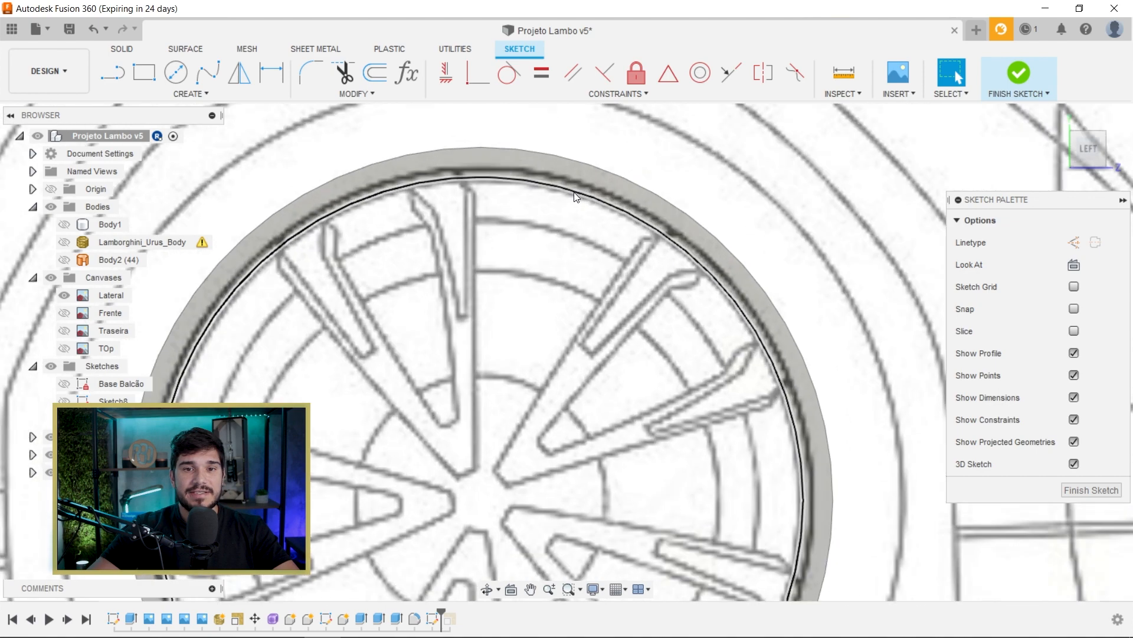
Step: Hide the Lateral canvas, show Sketch8, and project the rim's front face and the Sketch8 circle geometry into the new sketch
{"action": "left_click", "coordinate": [65, 295]}
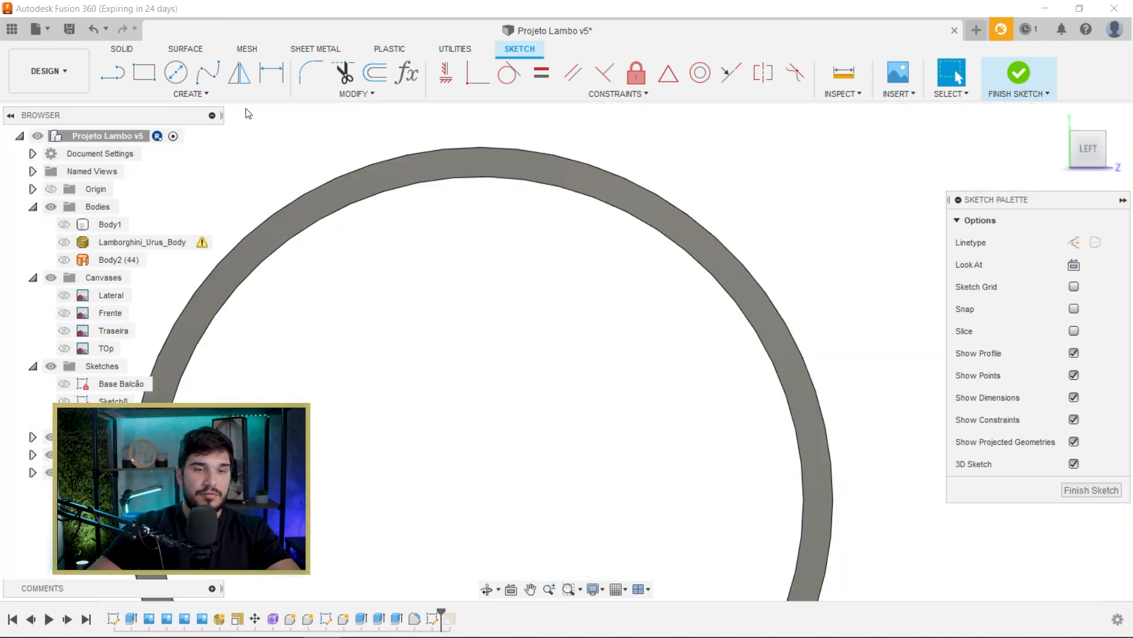
{"action": "key", "text": "p"}
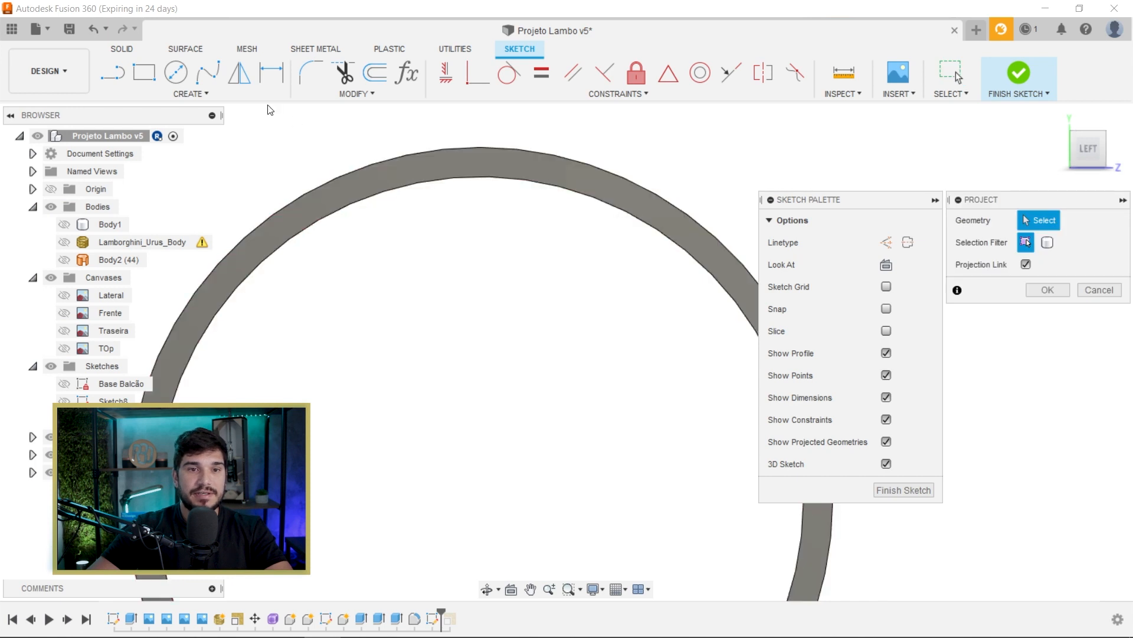
{"action": "left_click", "coordinate": [250, 95]}
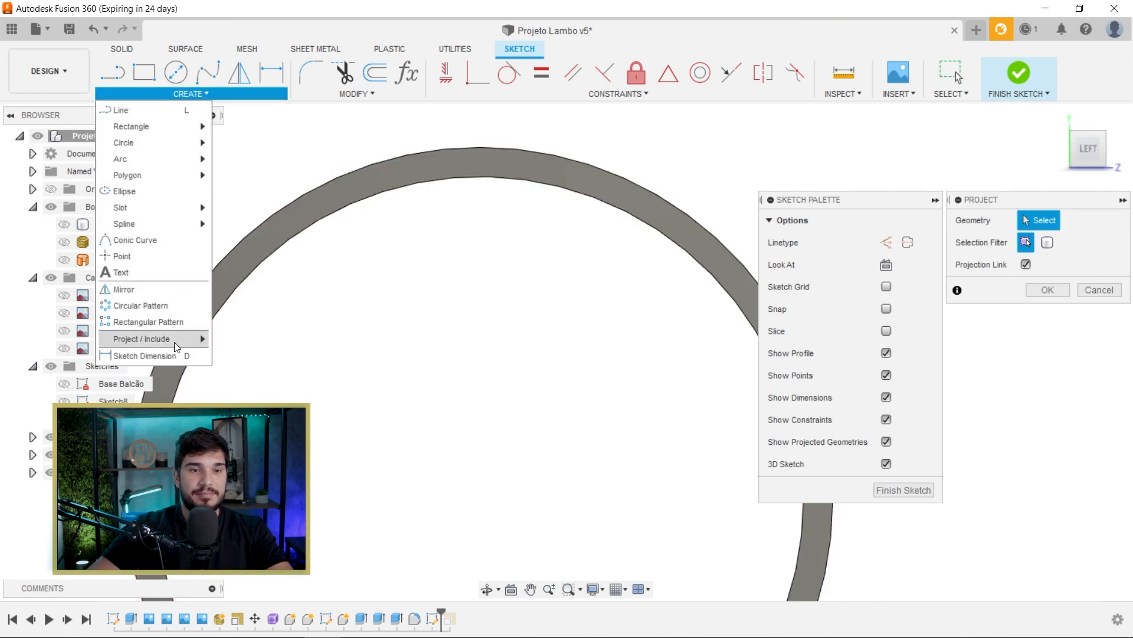
{"action": "mouse_move", "coordinate": [175, 343]}
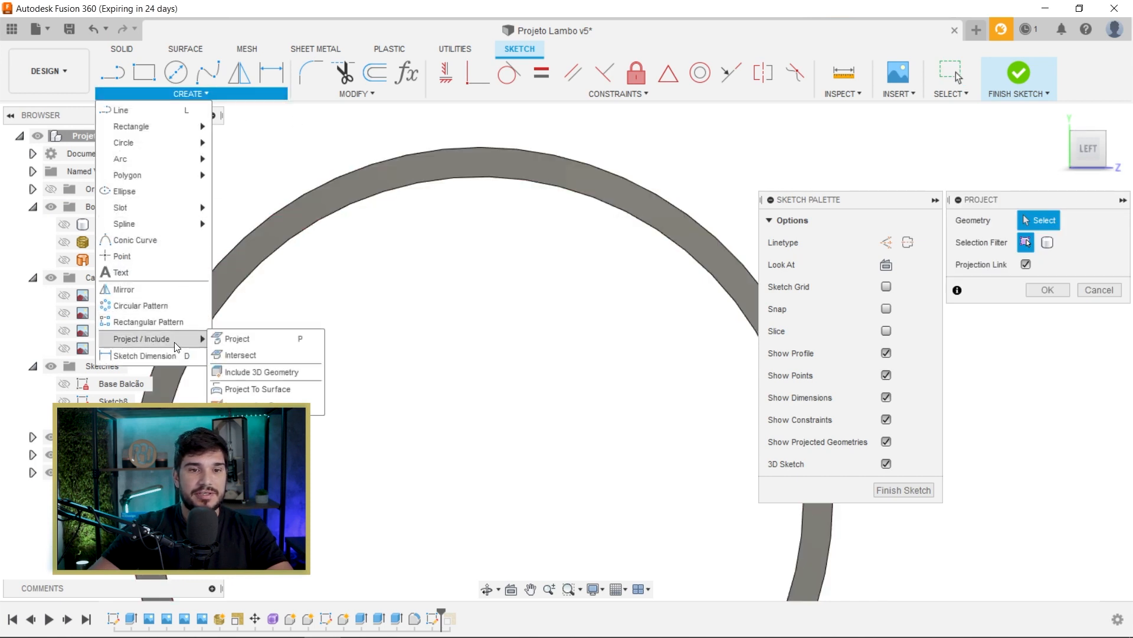
{"action": "left_click", "coordinate": [521, 168]}
{"action": "middle_click_drag", "start_coordinate": [683, 306], "coordinate": [342, 337], "text": "shift"}
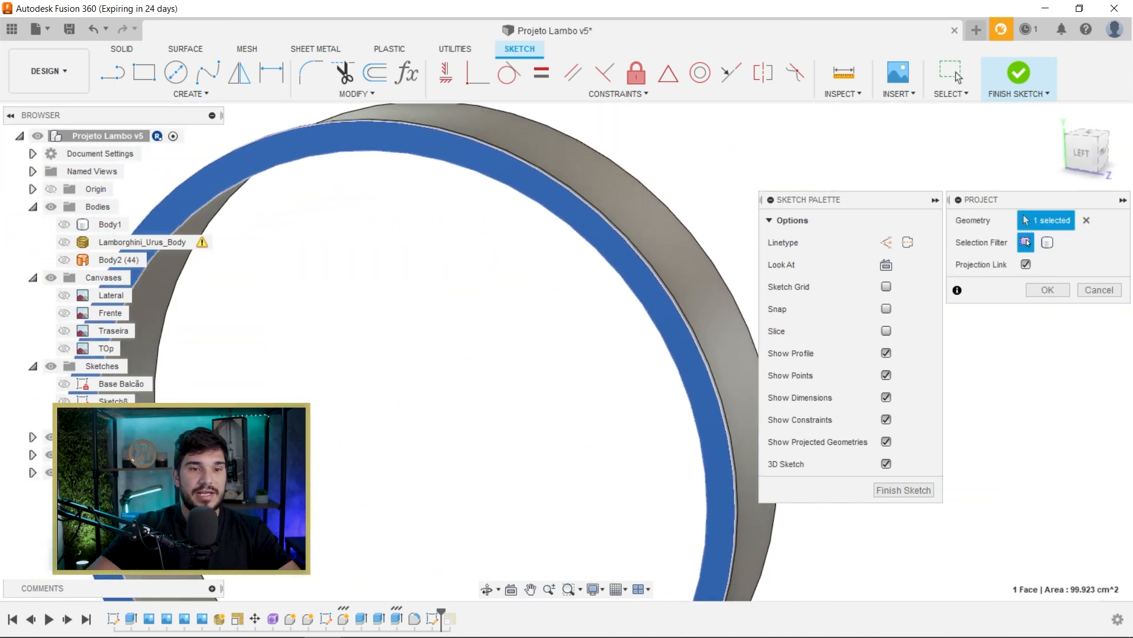
{"action": "left_click", "coordinate": [64, 404]}
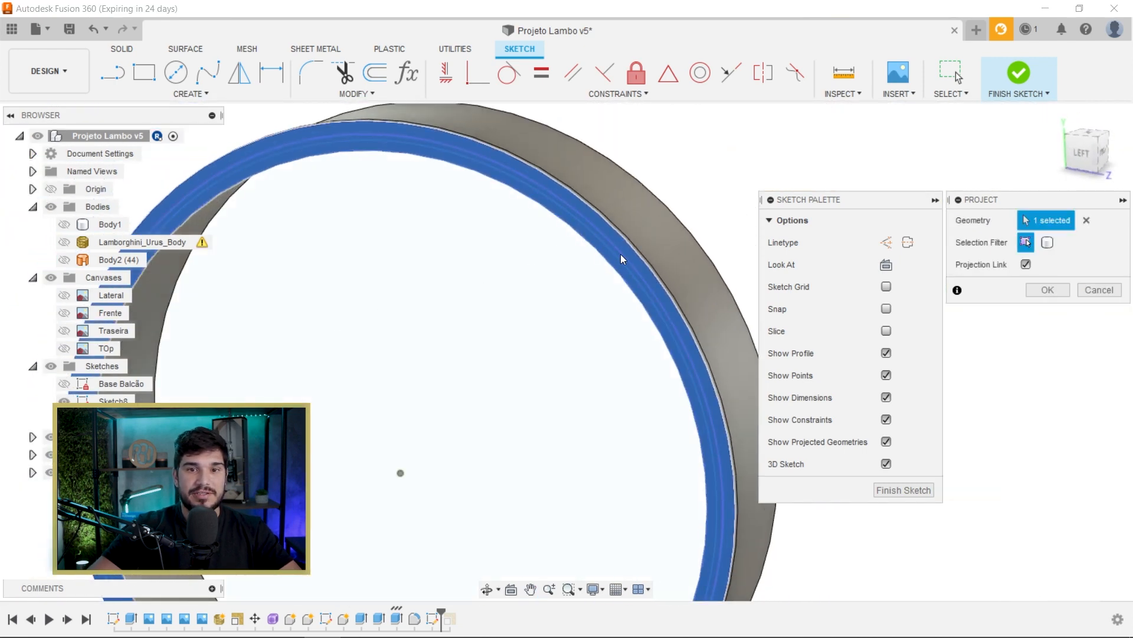
{"action": "left_click", "coordinate": [626, 269]}
{"action": "middle_click_drag", "start_coordinate": [608, 325], "coordinate": [633, 311], "text": "shift"}
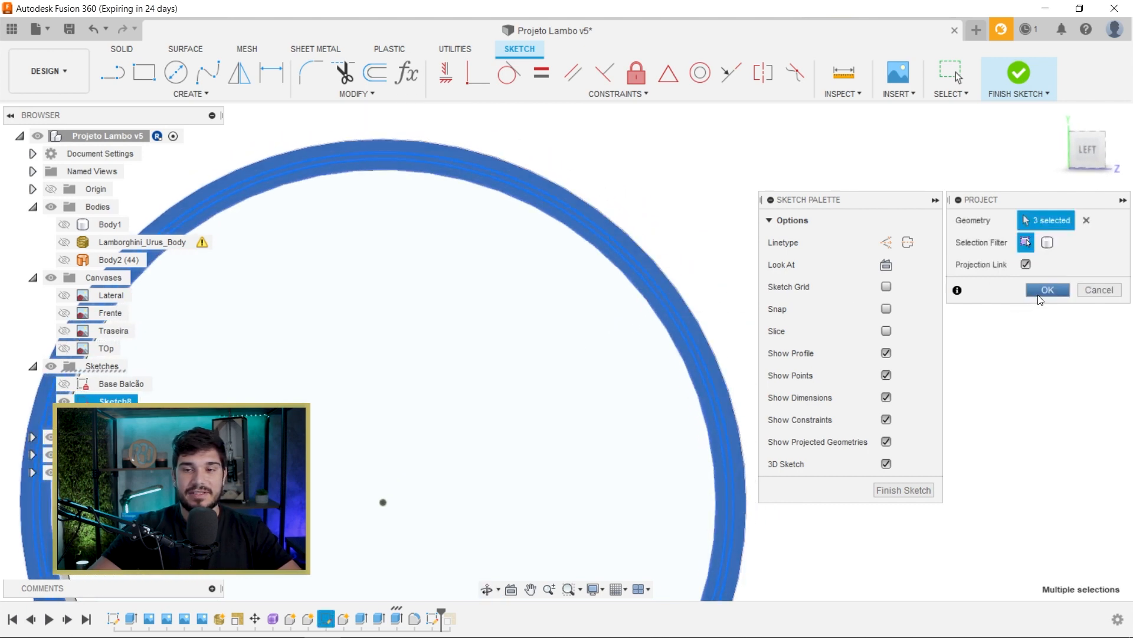
{"action": "left_click", "coordinate": [1043, 288]}
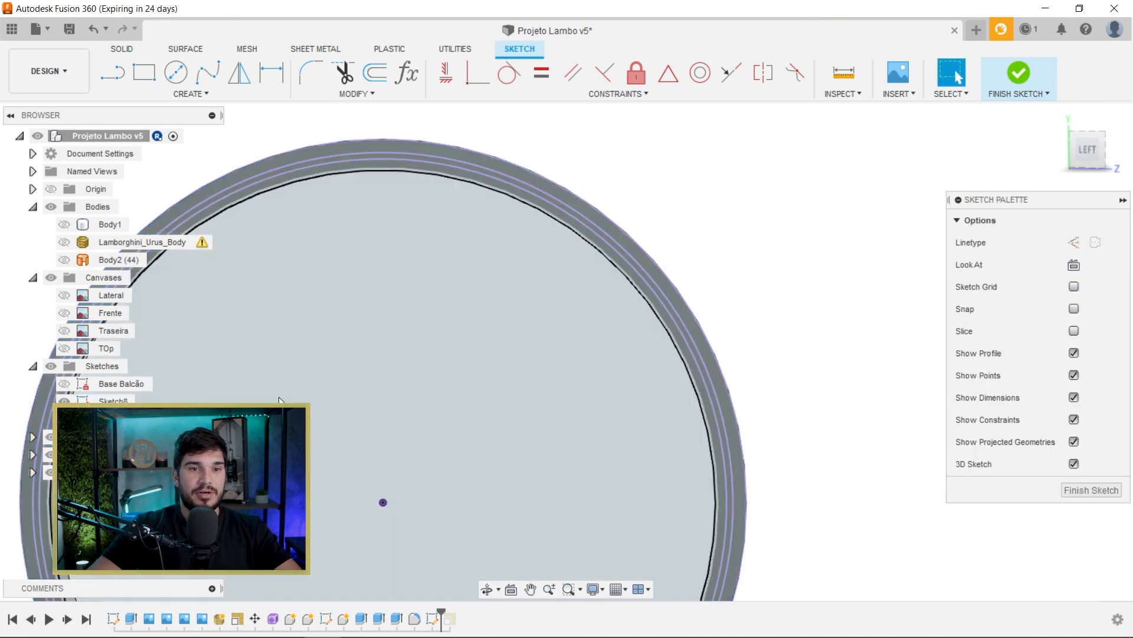
Step: Draw a vertical line about 14.13 cm long from the rim's centre to its outermost circle and make it a construction line
{"action": "middle_click_drag", "start_coordinate": [279, 397], "coordinate": [387, 347]}
{"action": "left_click", "coordinate": [1084, 151]}
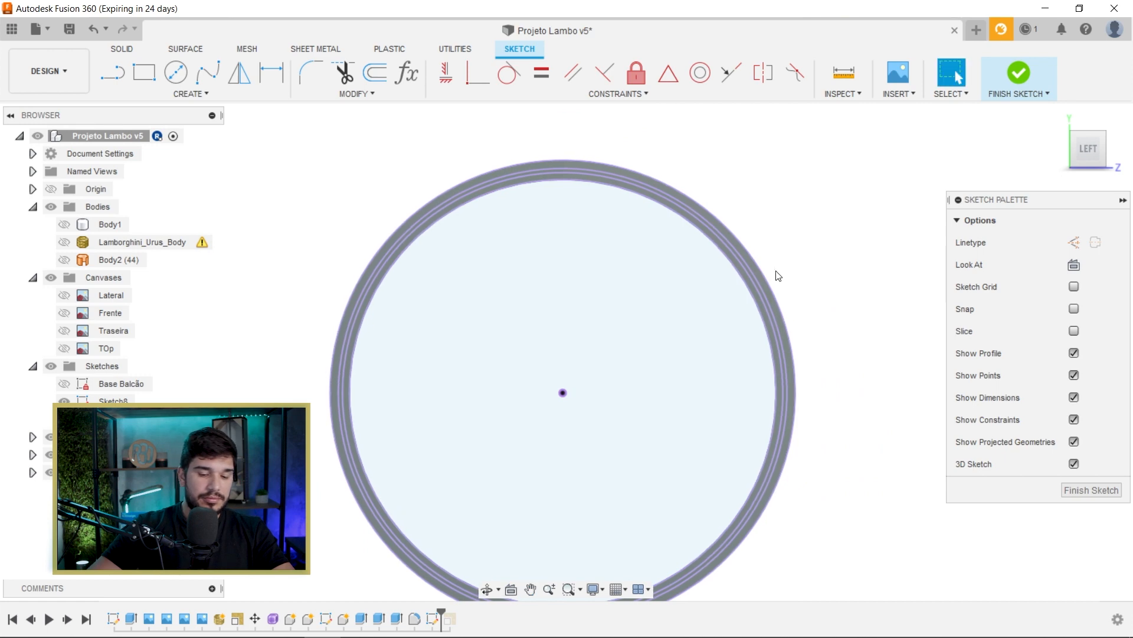
{"action": "key", "text": "l"}
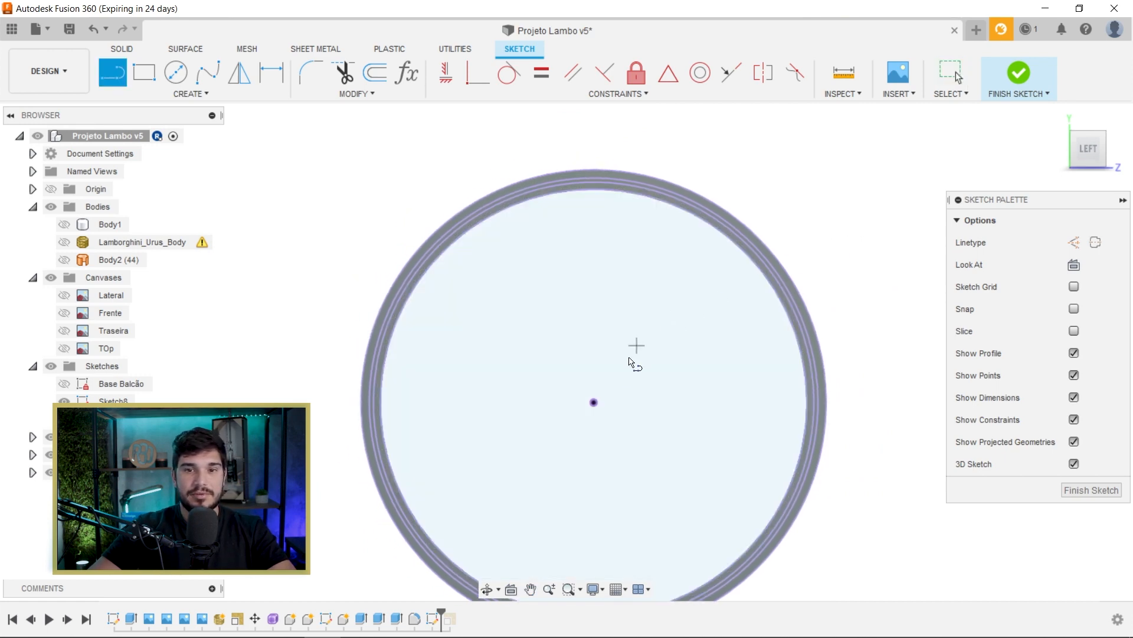
{"action": "left_click", "coordinate": [594, 402]}
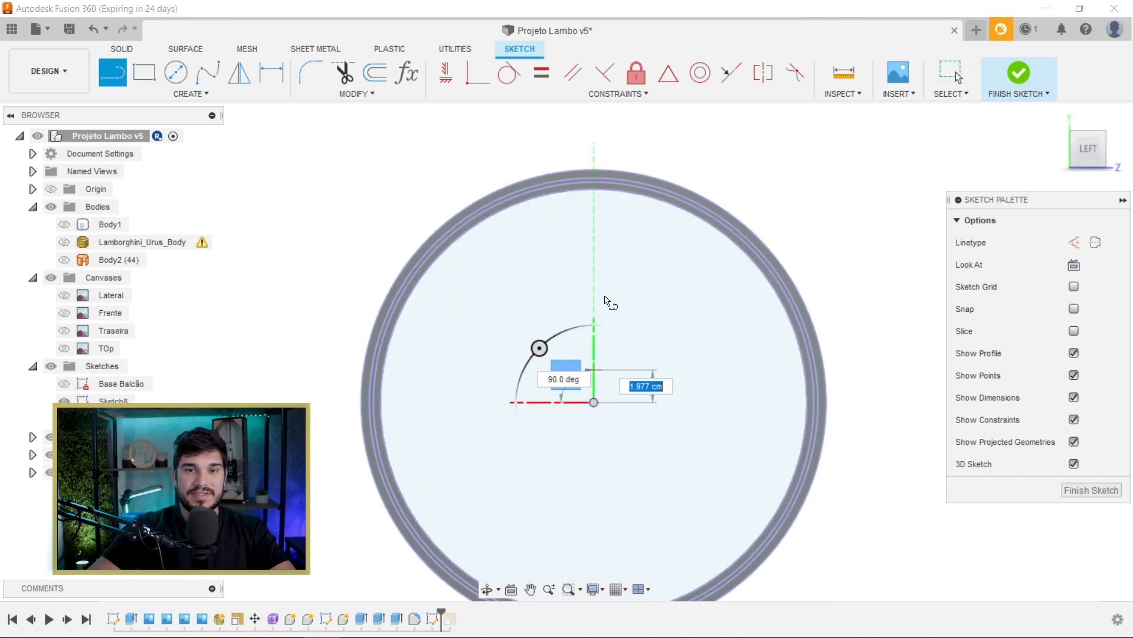
{"action": "left_click", "coordinate": [593, 170]}
{"action": "key", "text": "Escape"}
{"action": "left_click", "coordinate": [595, 257]}
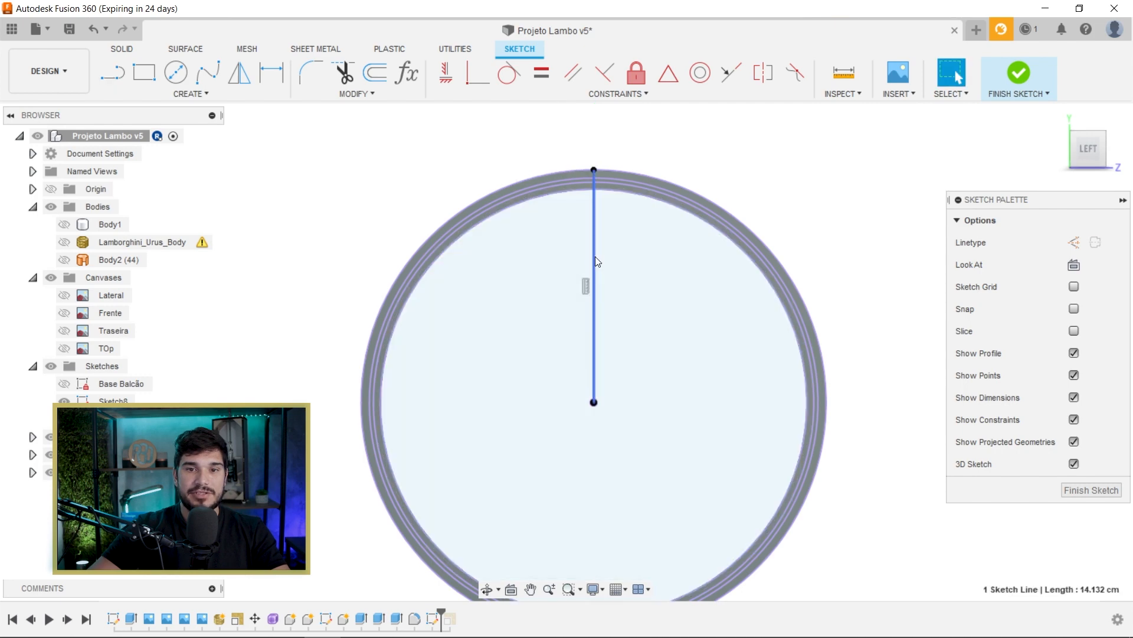
{"action": "left_click", "coordinate": [1095, 242]}
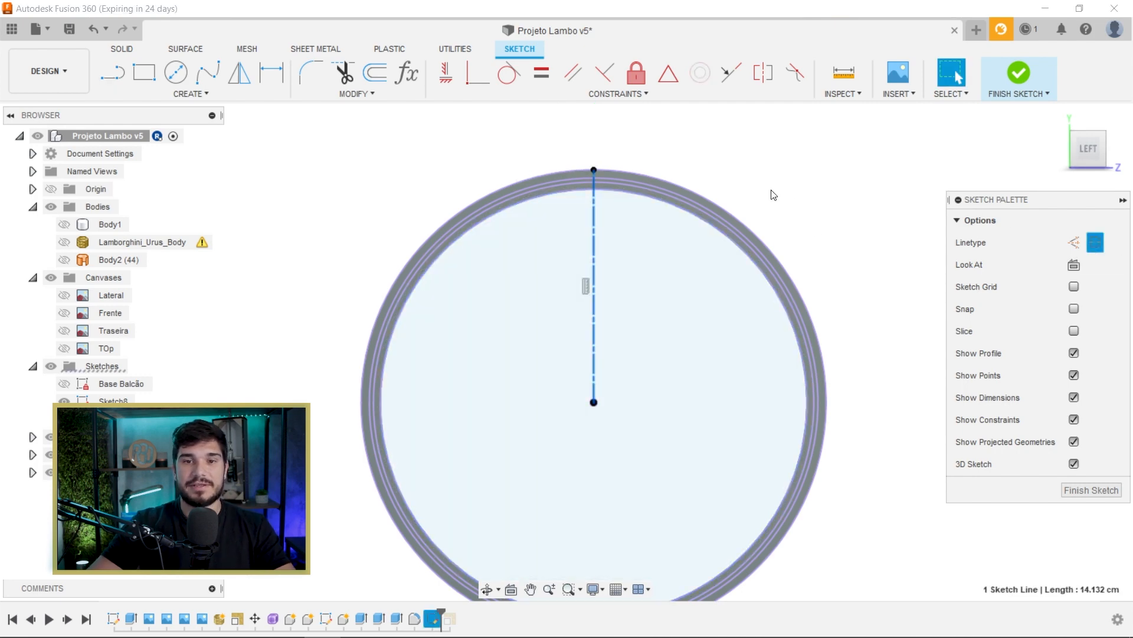
{"action": "left_click", "coordinate": [758, 177]}
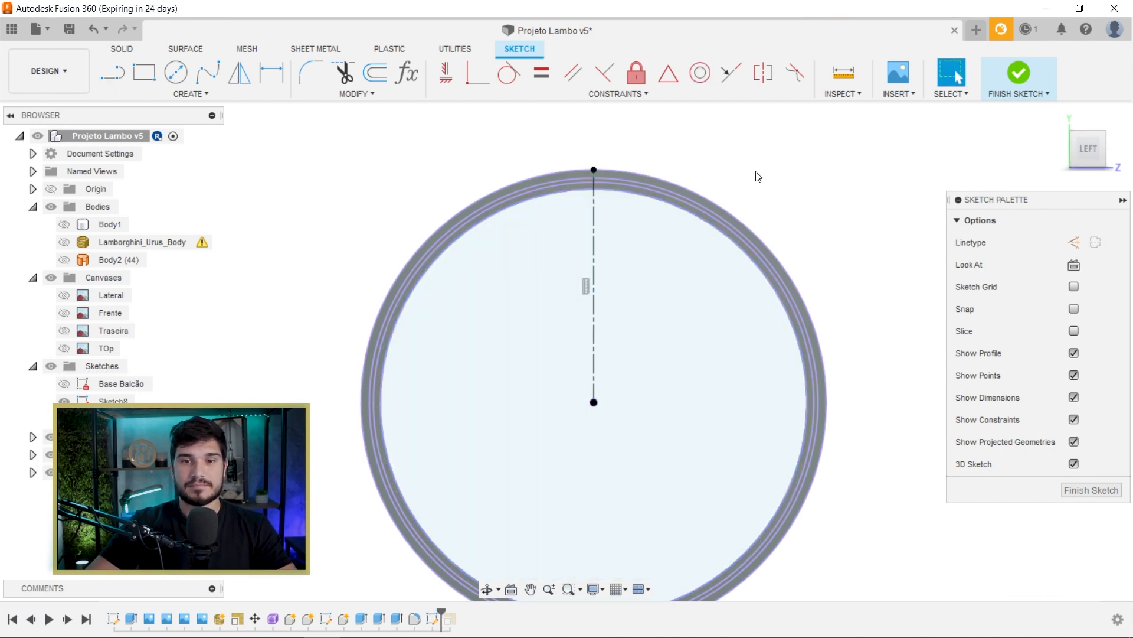
Step: Show the Lateral canvas to check the spoke shape, and hide it again
{"action": "left_click", "coordinate": [64, 295]}
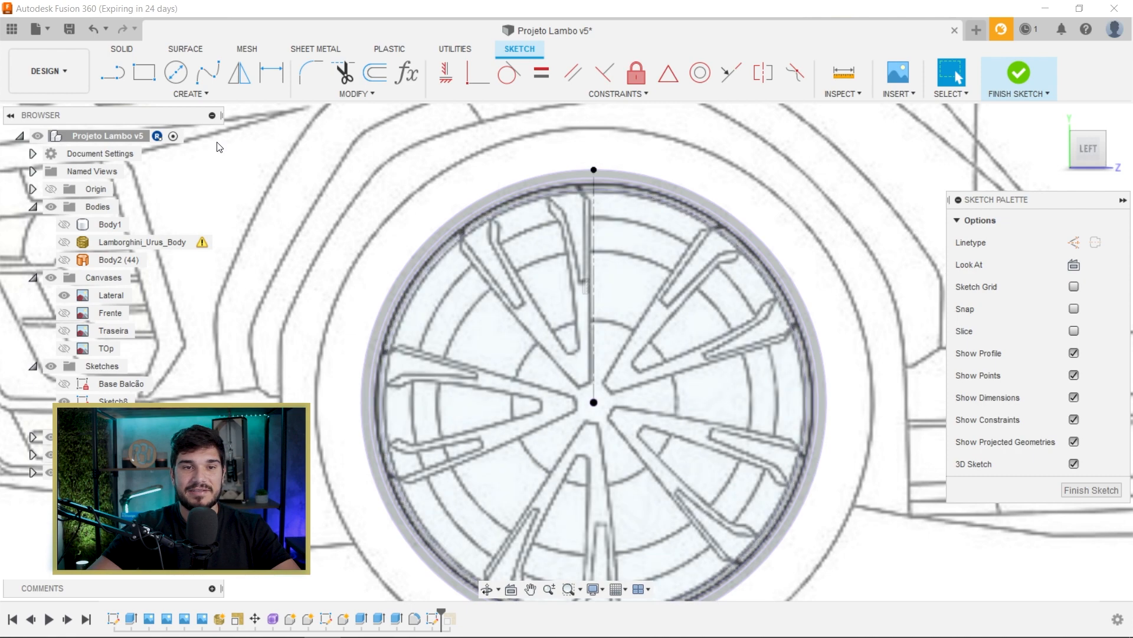
{"action": "left_click", "coordinate": [65, 242]}
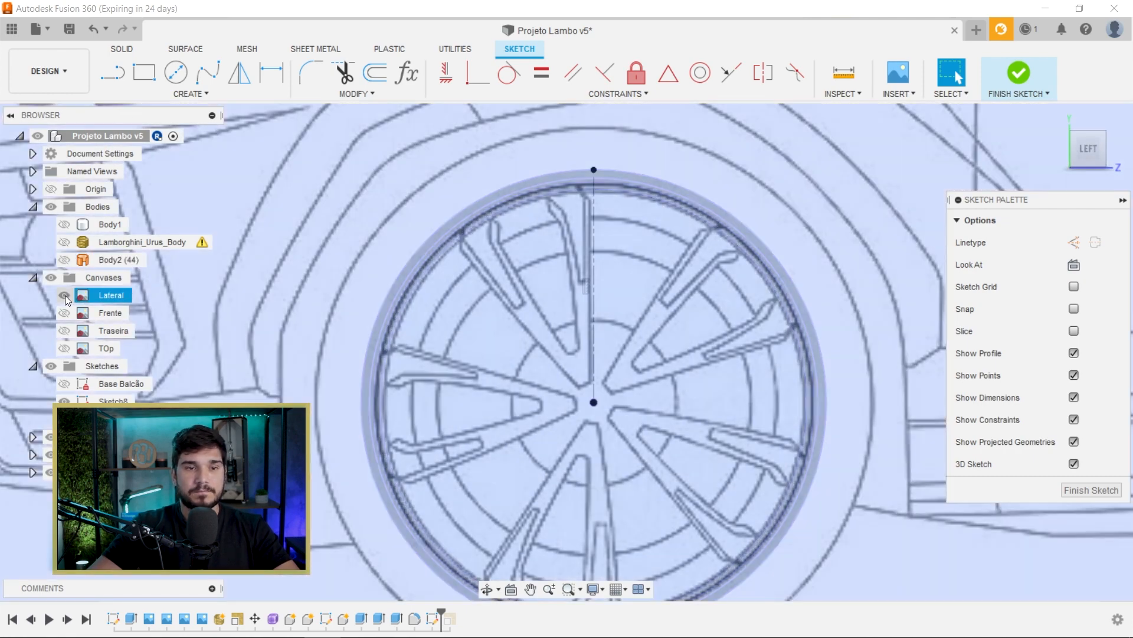
{"action": "left_click", "coordinate": [65, 295]}
Step: Draw the spoke's outer outline from a ring circle: a short segment, a long line slanting toward the centre and a horizontal segment to the centreline
{"action": "left_click", "coordinate": [112, 72]}
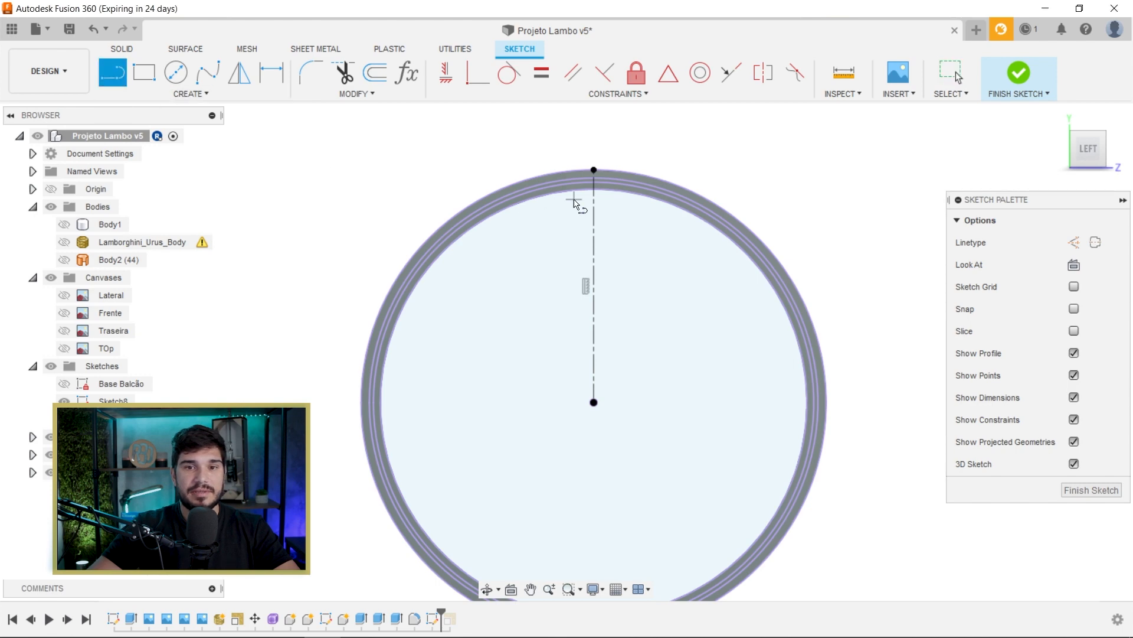
{"action": "scroll", "coordinate": [508, 184], "scroll_direction": "up", "scroll_amount": 3}
{"action": "scroll", "coordinate": [496, 192], "scroll_direction": "up", "scroll_amount": 1}
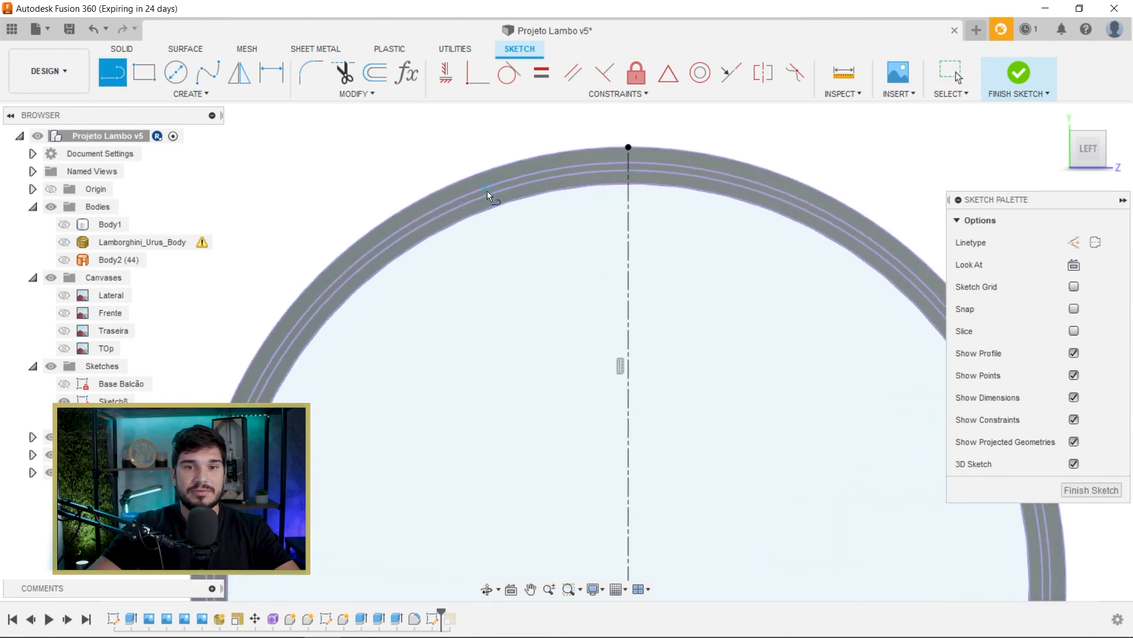
{"action": "left_click", "coordinate": [456, 207]}
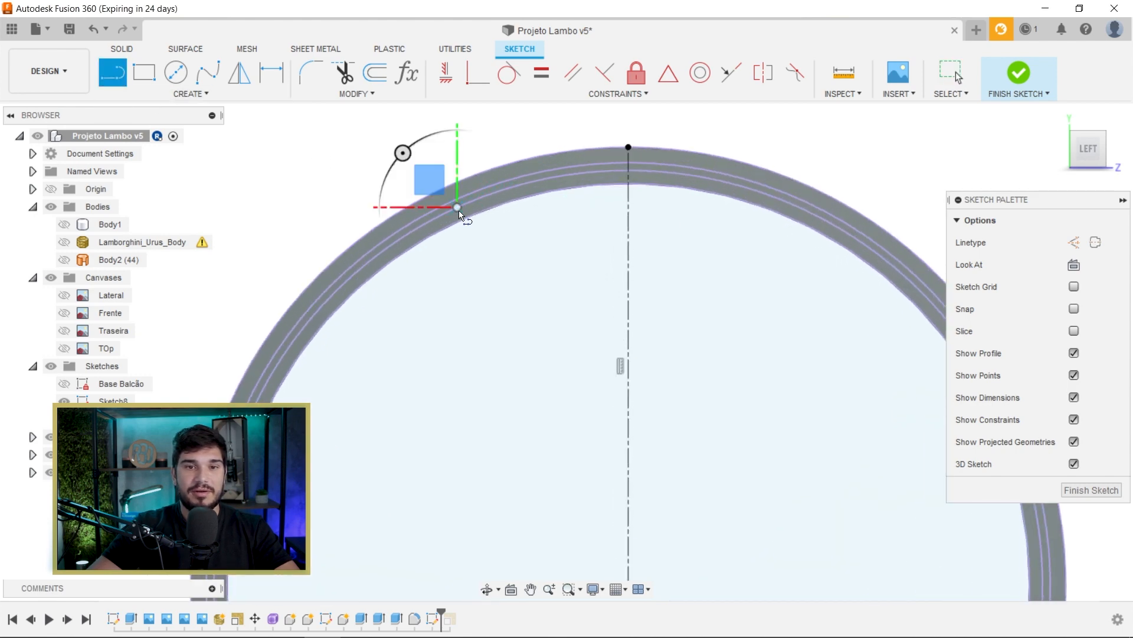
{"action": "left_click", "coordinate": [446, 250]}
{"action": "middle_click_drag", "start_coordinate": [565, 363], "coordinate": [512, 245]}
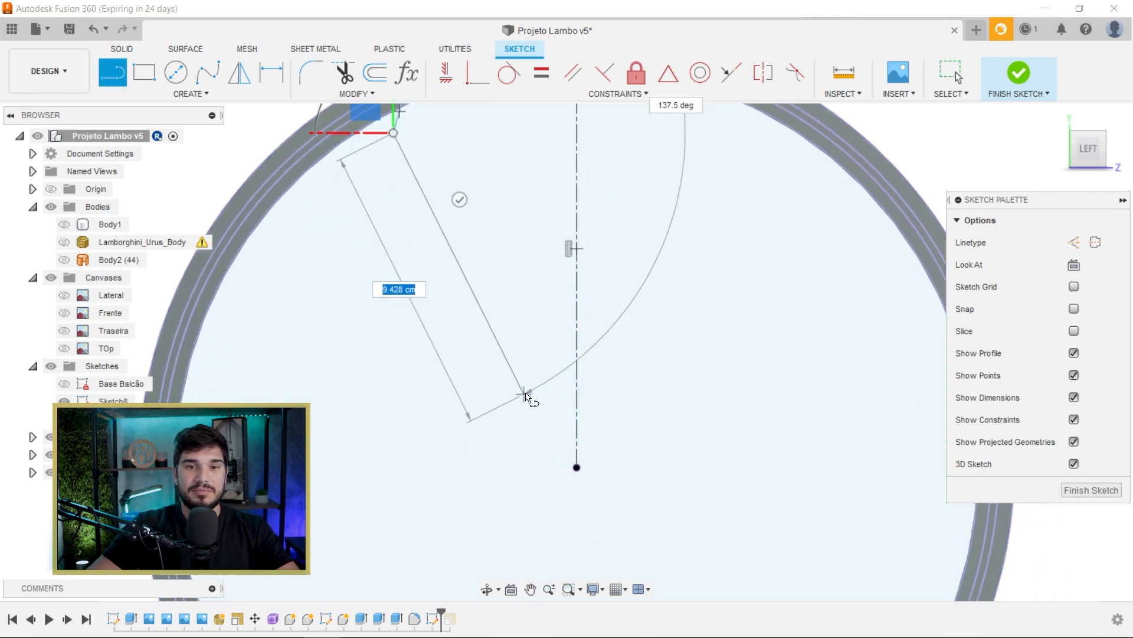
{"action": "left_click", "coordinate": [538, 390]}
{"action": "left_click", "coordinate": [576, 388]}
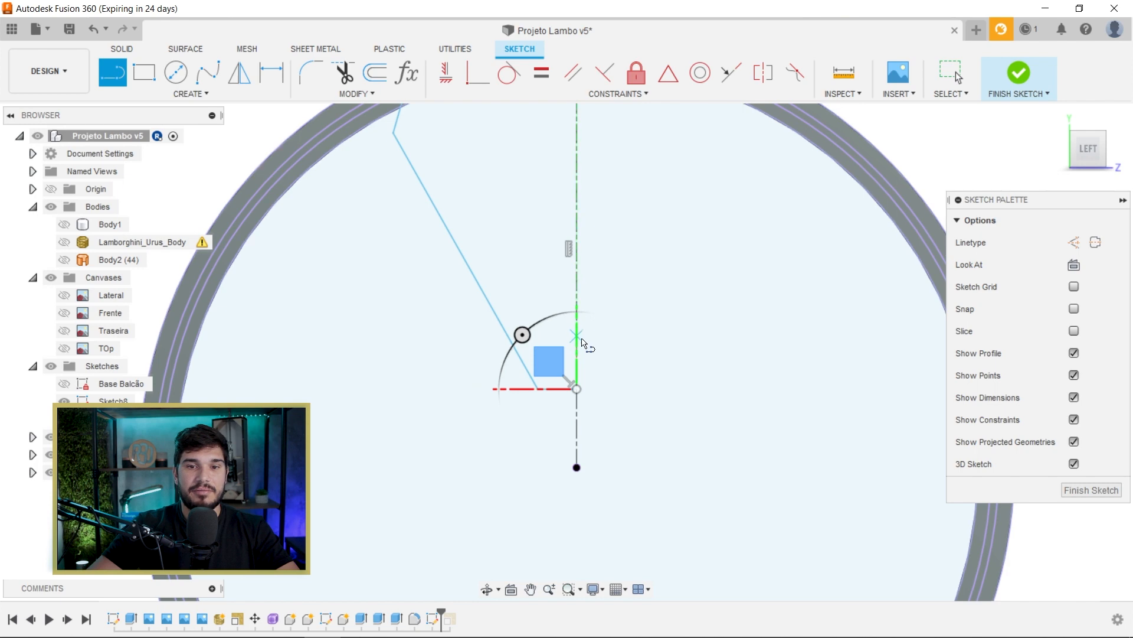
Step: Draw the spoke's inner outline: a horizontal segment from the centreline, a slanted line about 7.7 cm long and a segment about 1.8 cm long to the ring
{"action": "scroll", "coordinate": [579, 350], "scroll_direction": "up", "scroll_amount": 2}
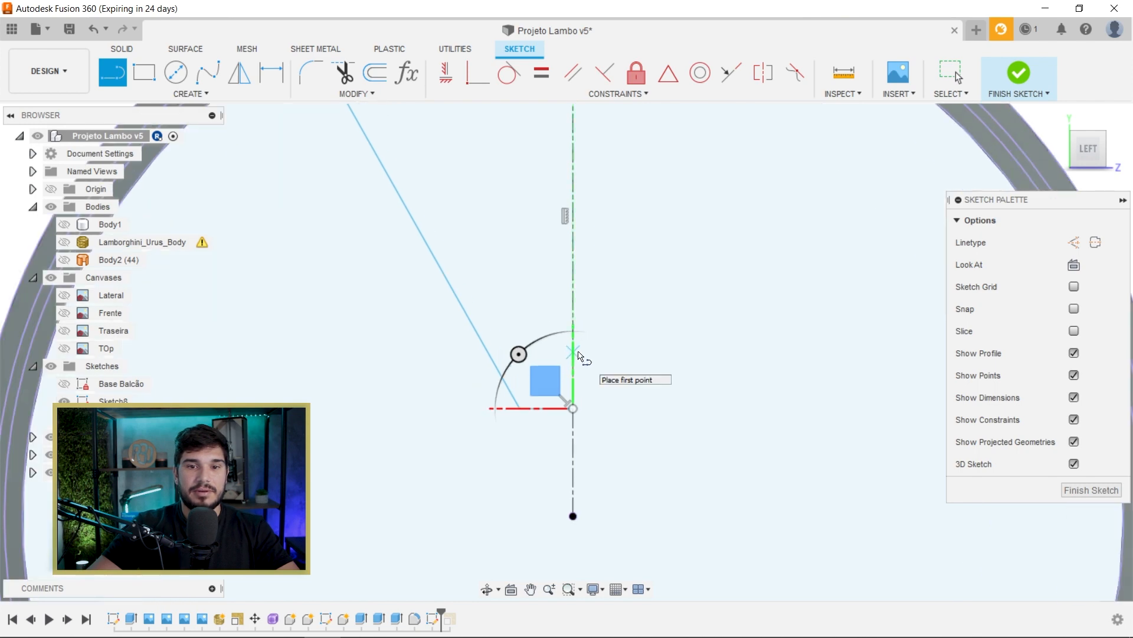
{"action": "left_click", "coordinate": [577, 353]}
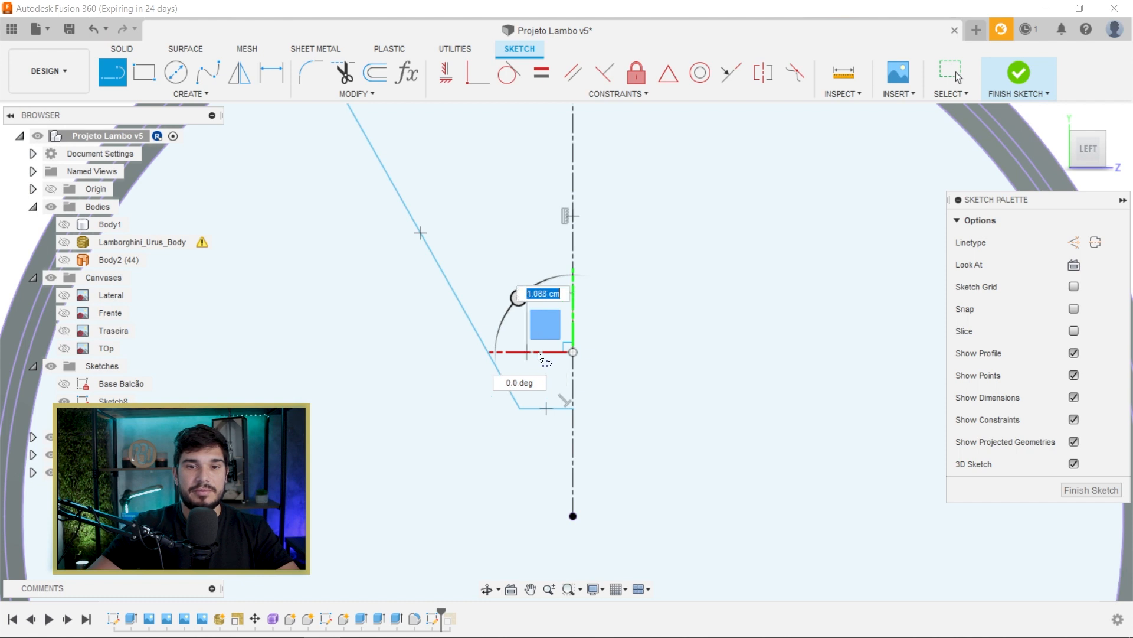
{"action": "scroll", "coordinate": [537, 353], "scroll_direction": "up", "scroll_amount": 2}
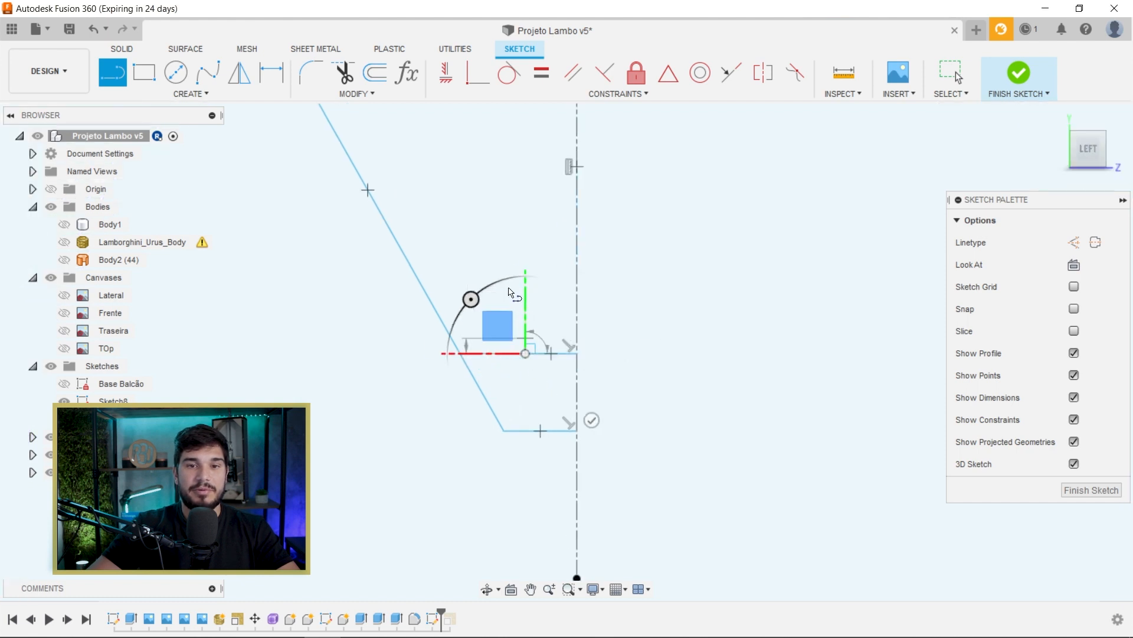
{"action": "scroll", "coordinate": [531, 484], "scroll_direction": "down", "scroll_amount": 3}
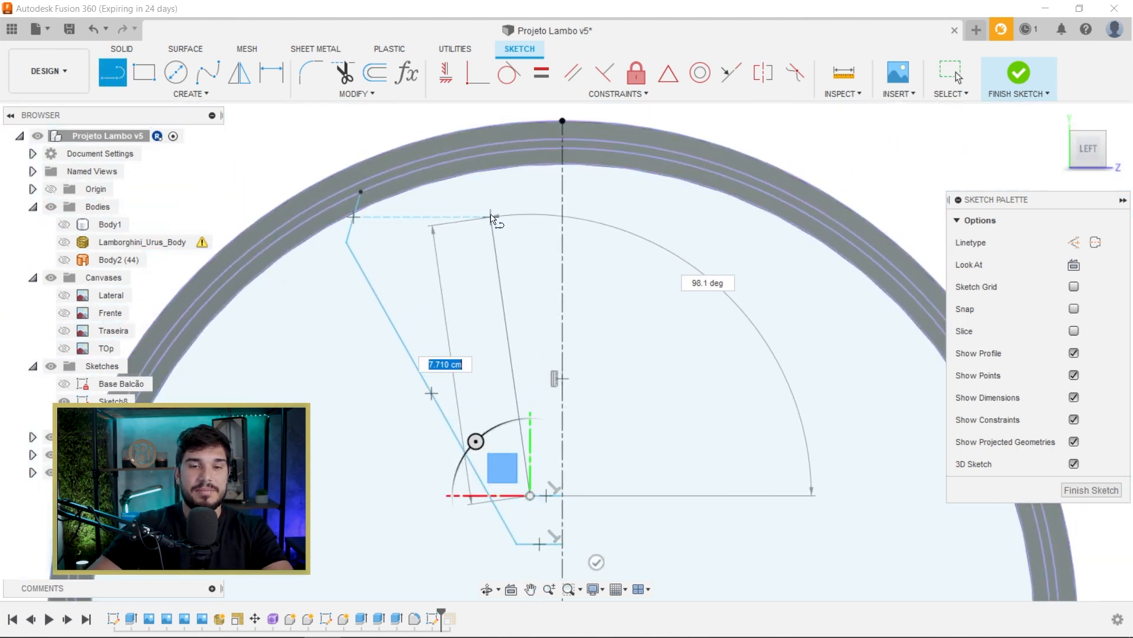
{"action": "left_click", "coordinate": [490, 217]}
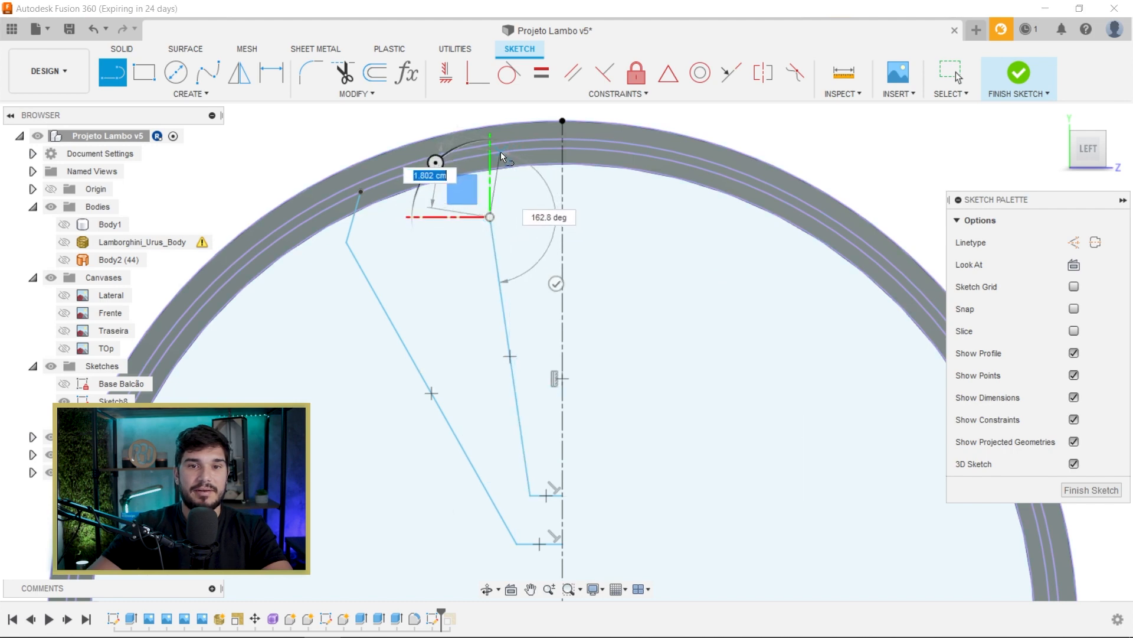
{"action": "left_click", "coordinate": [501, 151]}
{"action": "key", "text": "Escape"}
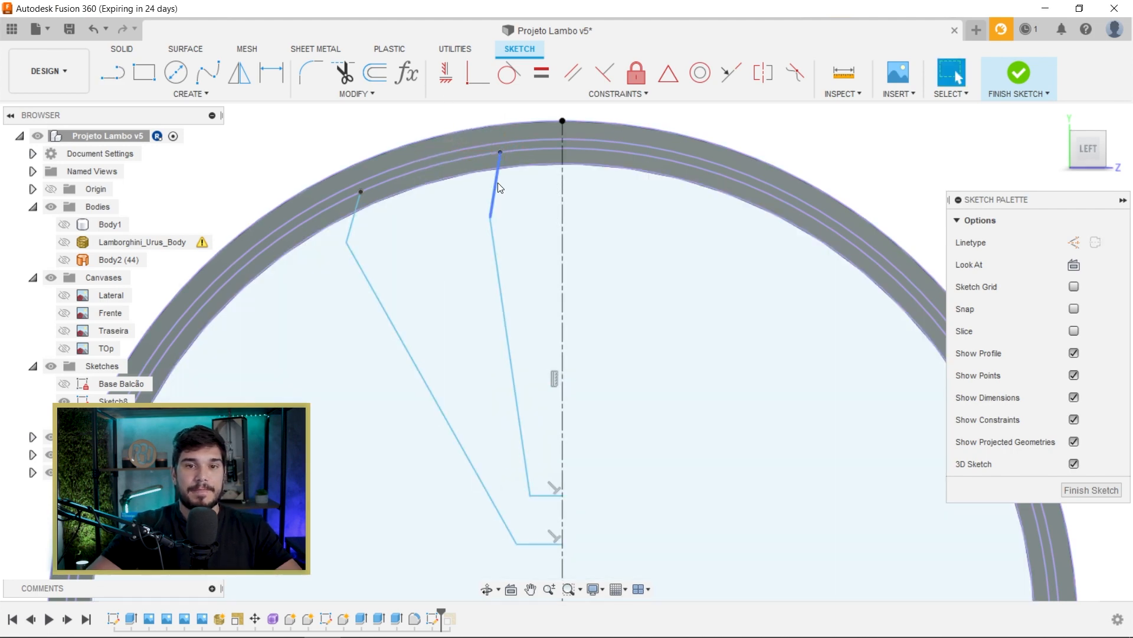
Step: Shift the bend and the ring-side endpoint of the spoke's inner outline slightly away from the centreline
{"action": "left_click_drag", "start_coordinate": [498, 183], "coordinate": [470, 190]}
{"action": "key", "text": "ctrl+z"}
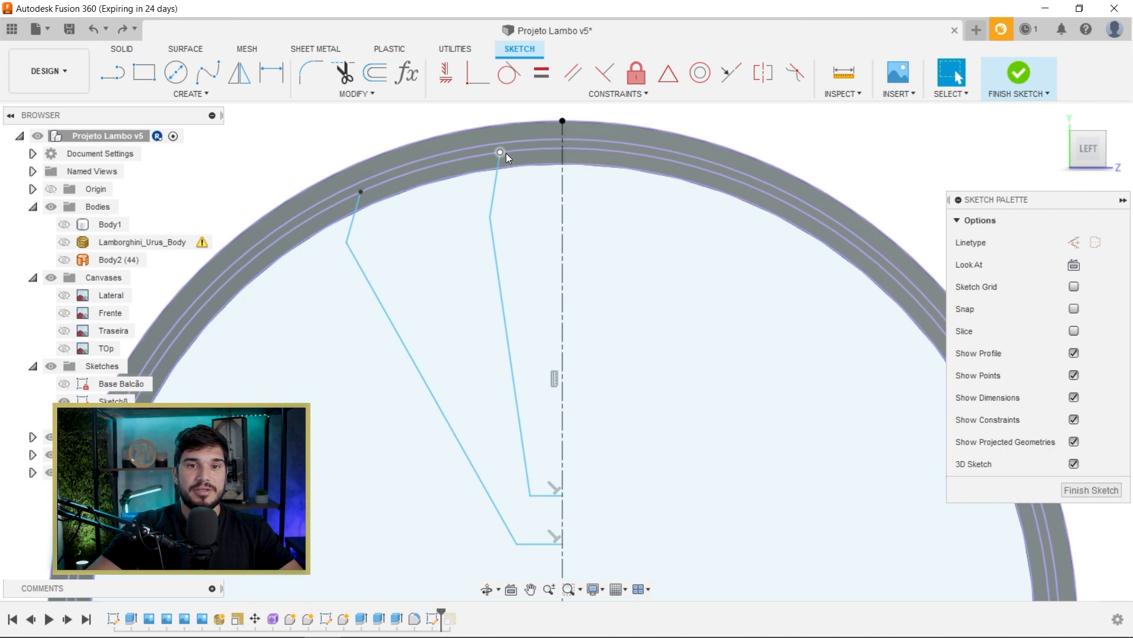
{"action": "mouse_move", "coordinate": [490, 217]}
{"action": "left_mouse_down"}
{"action": "mouse_move", "coordinate": [471, 225]}
{"action": "mouse_move", "coordinate": [487, 220]}
{"action": "left_mouse_up"}
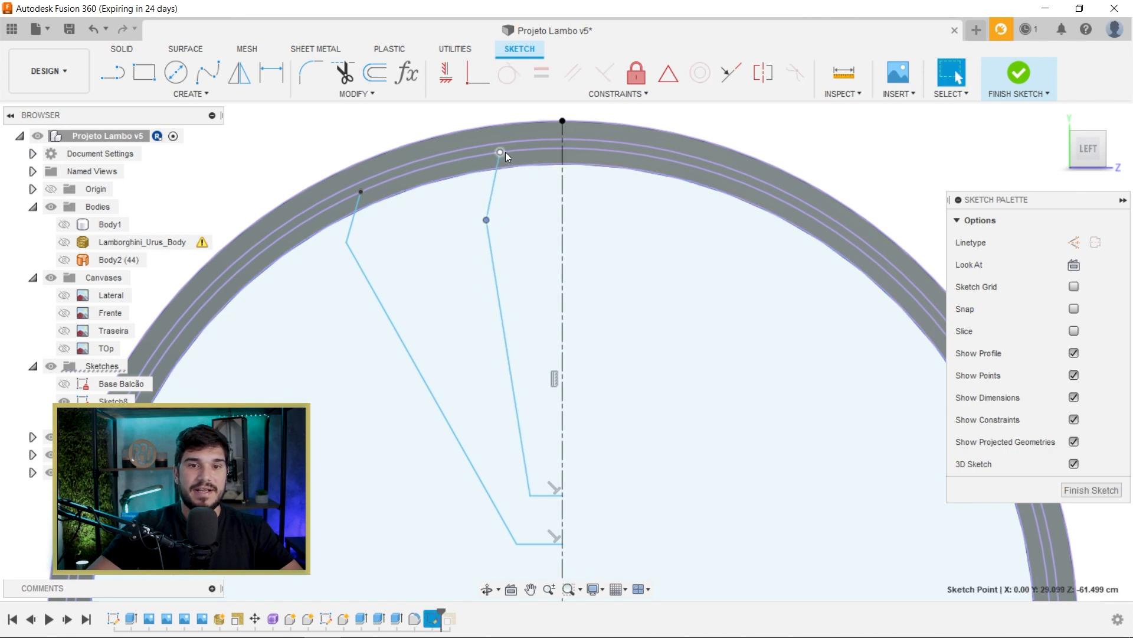
{"action": "left_click_drag", "start_coordinate": [499, 152], "coordinate": [494, 154]}
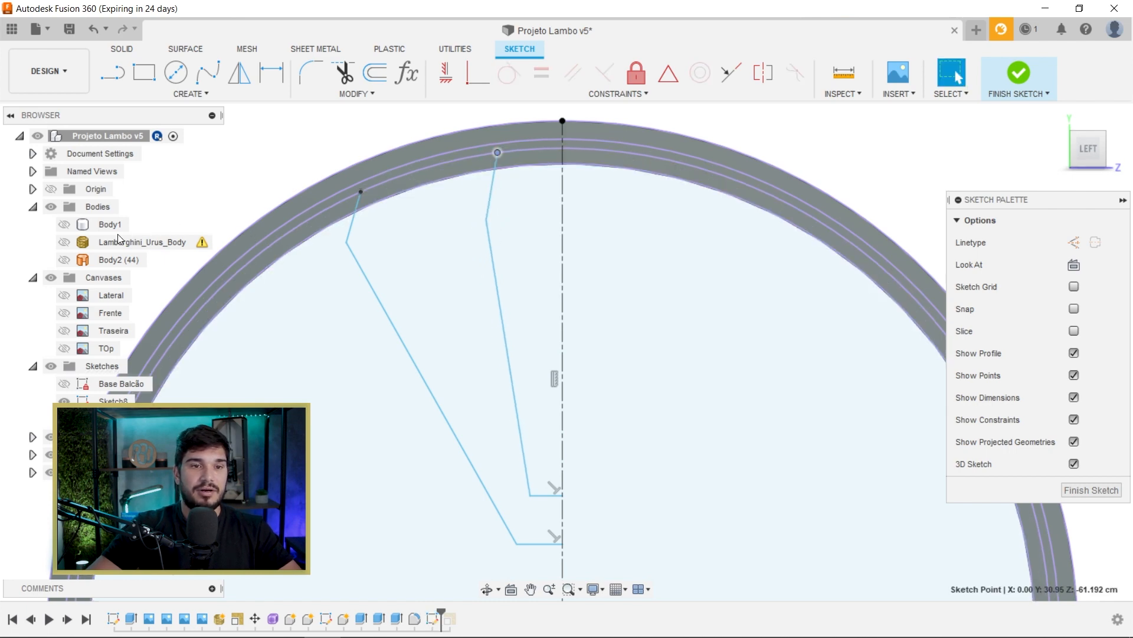
Step: Check the Lateral canvas and draw a four-segment notch between the spoke outlines, with its inner side about 3.9 cm long and both ends on the ring
{"action": "left_click", "coordinate": [64, 295]}
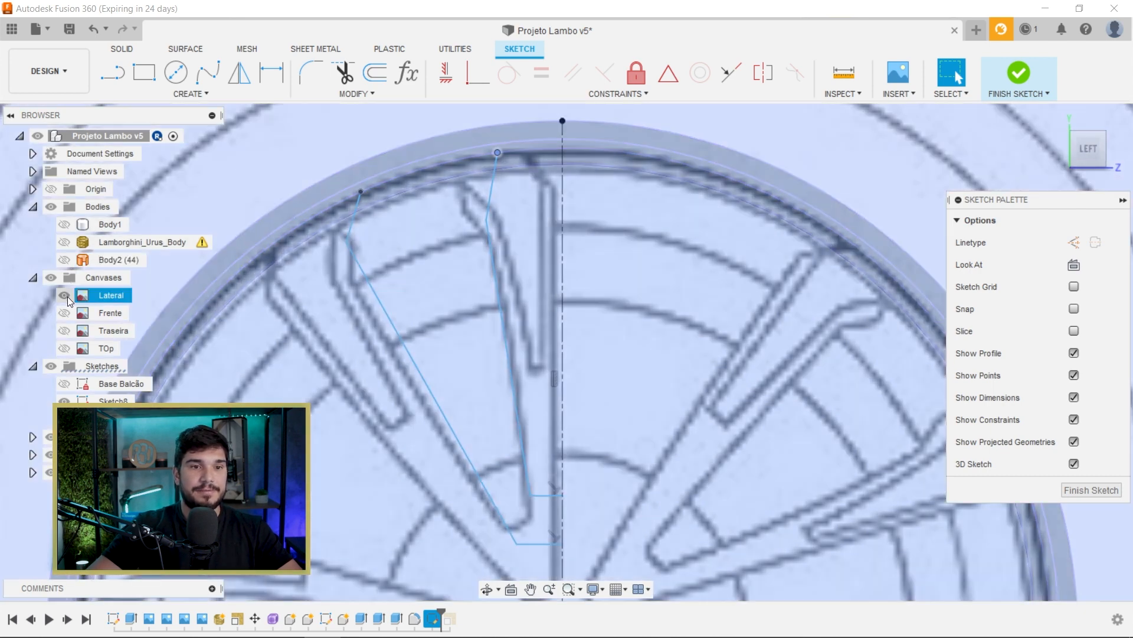
{"action": "left_click", "coordinate": [64, 295]}
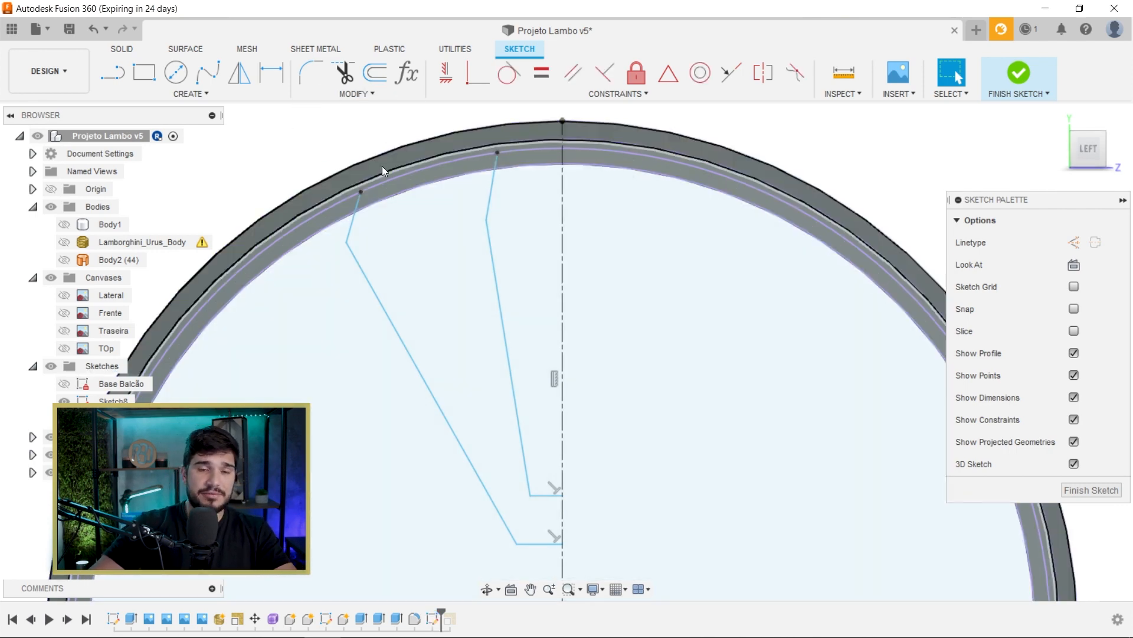
{"action": "key", "text": "l"}
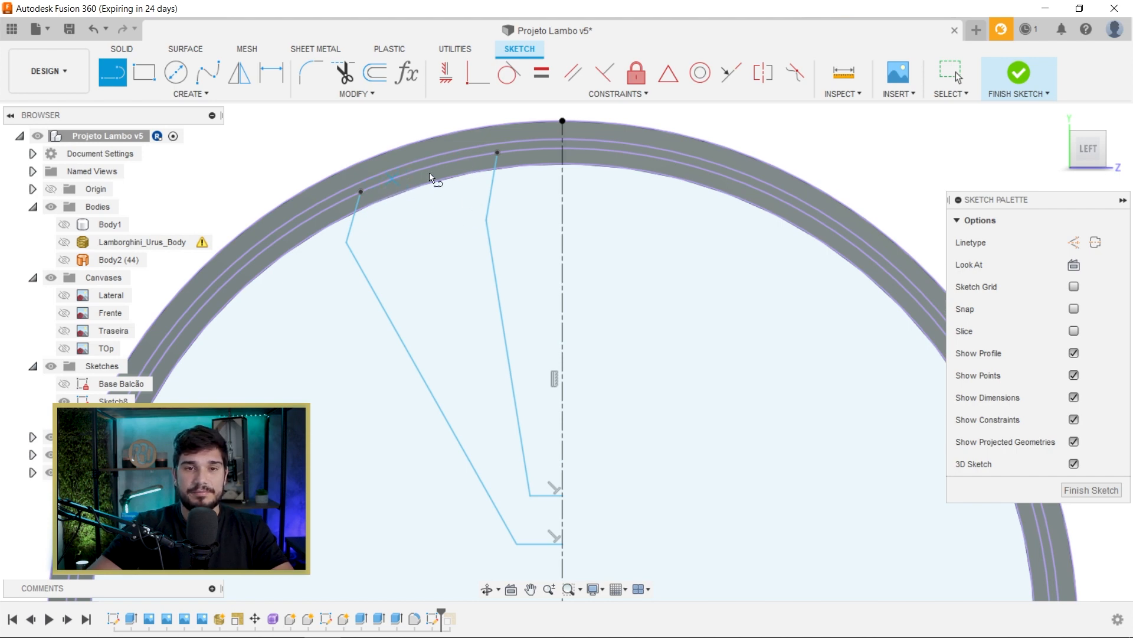
{"action": "left_click", "coordinate": [371, 187]}
{"action": "left_click", "coordinate": [455, 391]}
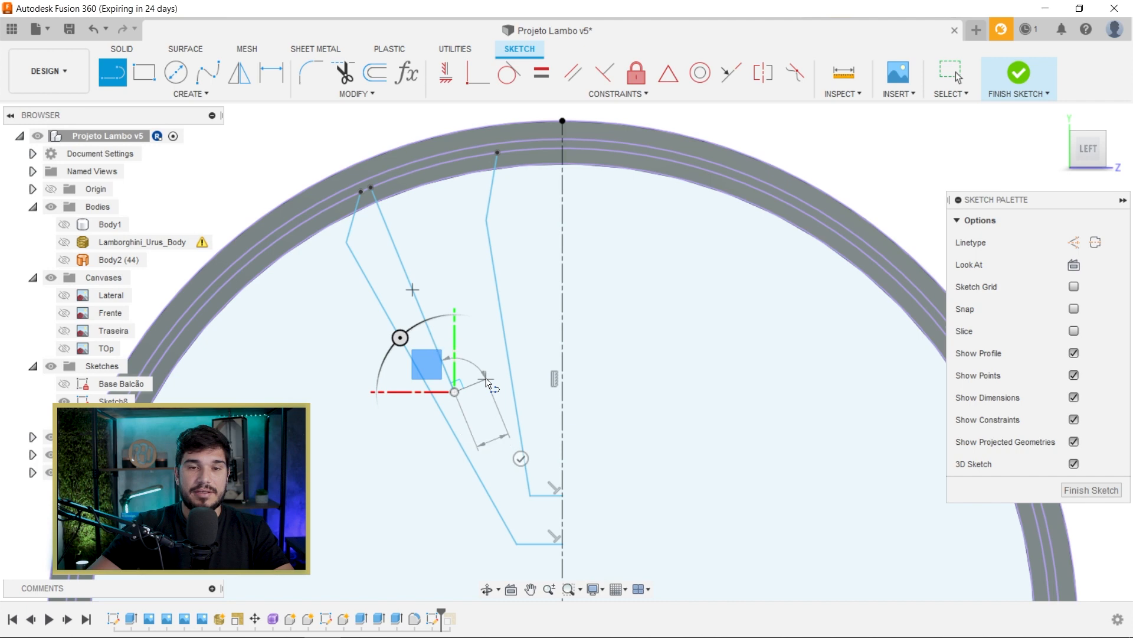
{"action": "left_click", "coordinate": [486, 381]}
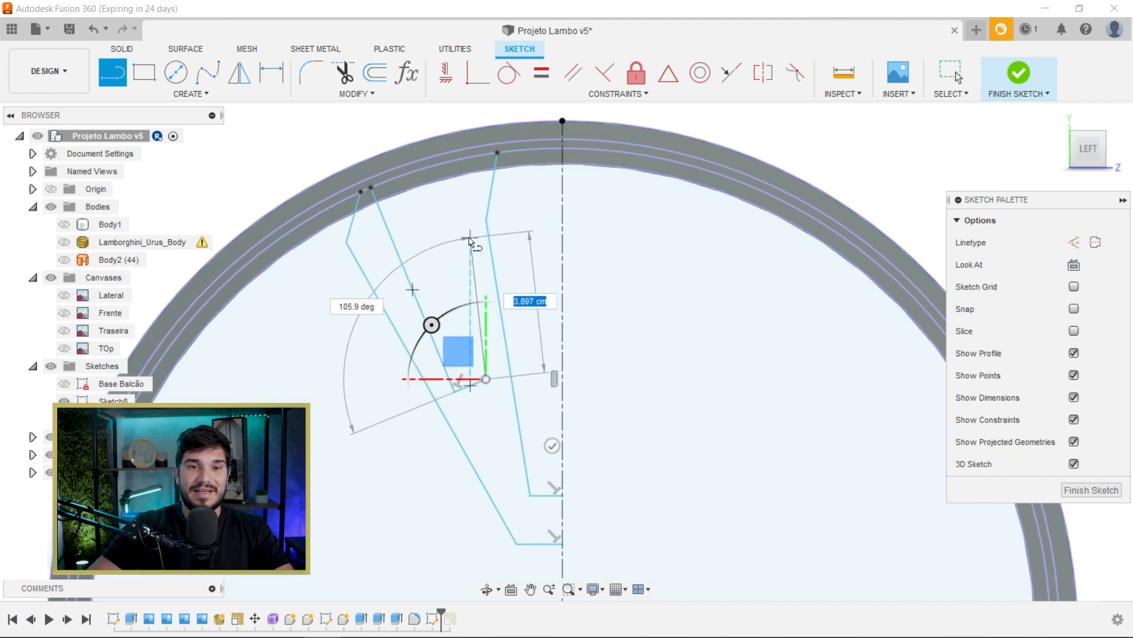
{"action": "left_click", "coordinate": [463, 239]}
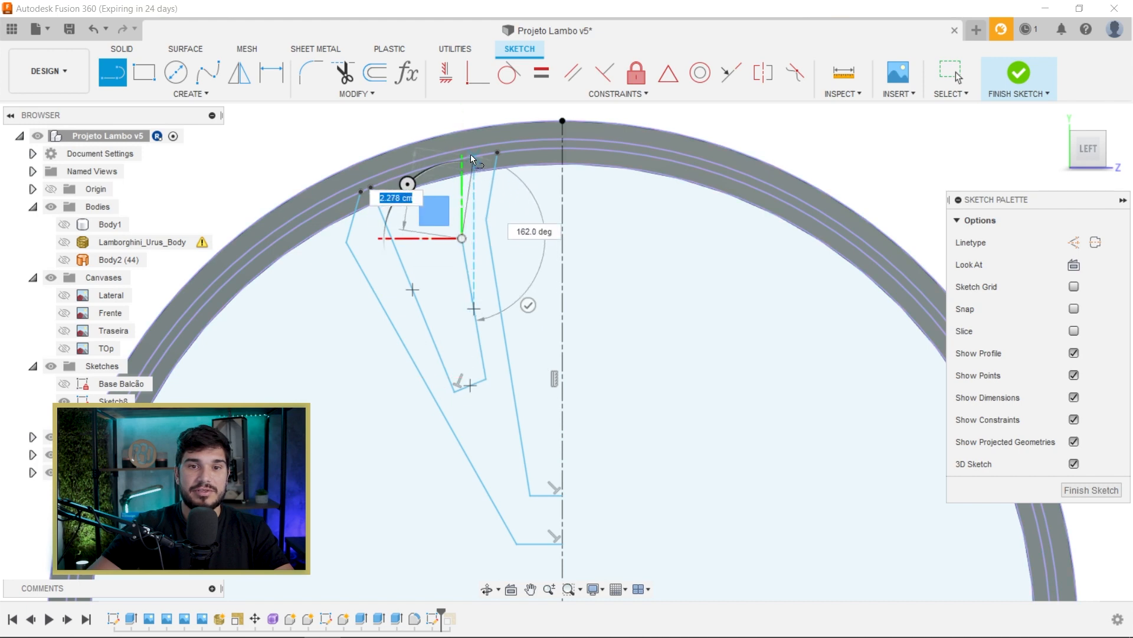
{"action": "left_click", "coordinate": [473, 156]}
{"action": "key", "text": "Escape"}
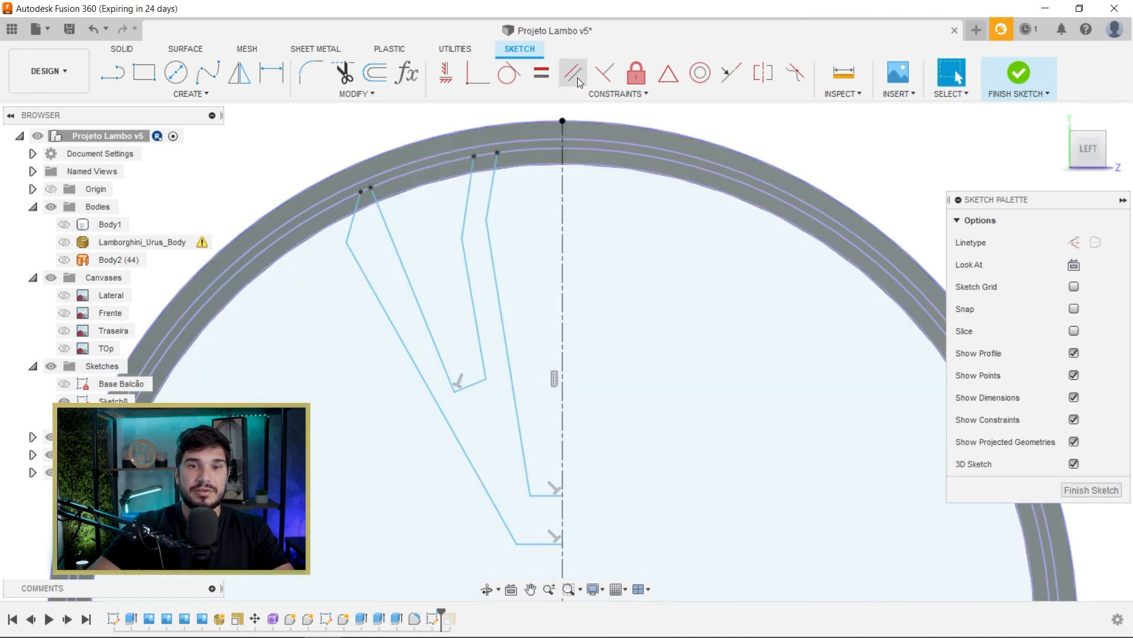
Step: Make the notch's short ring-side segment parallel to the neighbouring short segment of the spoke's inner outline
{"action": "left_click", "coordinate": [572, 73]}
{"action": "left_click", "coordinate": [467, 200]}
{"action": "left_click", "coordinate": [489, 203]}
{"action": "left_click", "coordinate": [496, 287]}
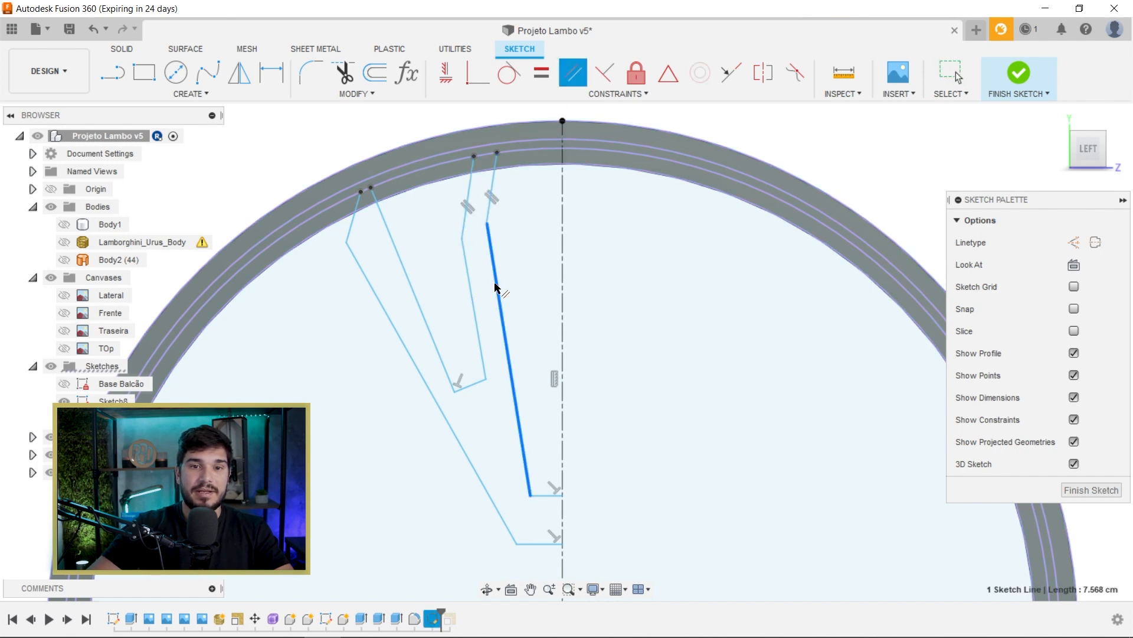
{"action": "scroll", "coordinate": [512, 342], "scroll_direction": "down", "scroll_amount": 2}
{"action": "key", "text": "Escape"}
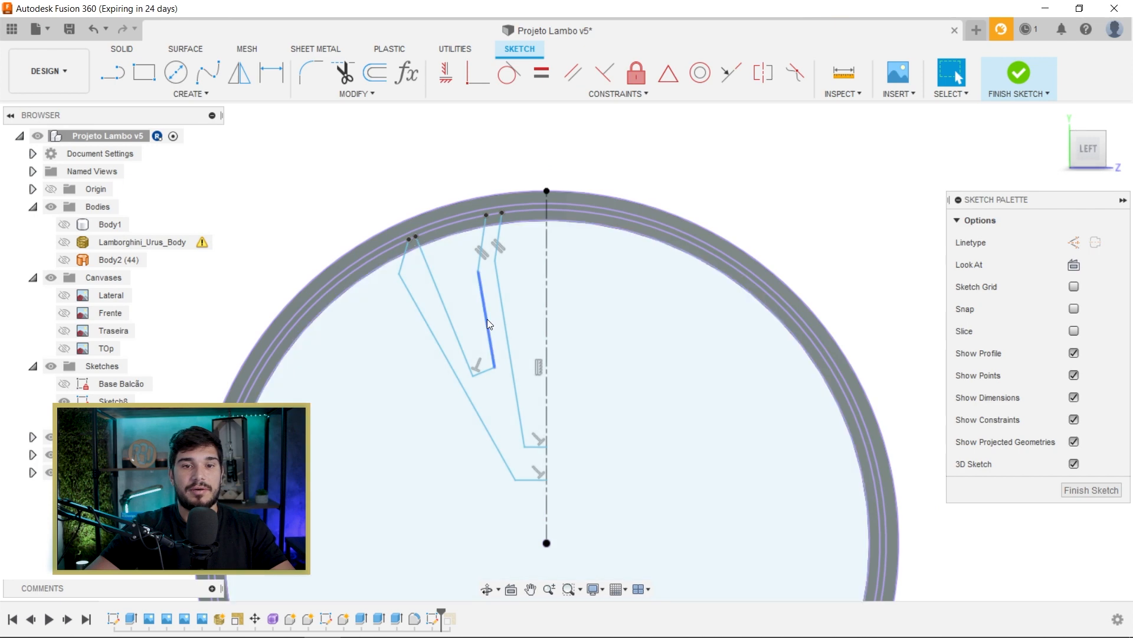
Step: Shift the notch's outer endpoint along the ring toward the centreline, narrowing the notch between the spoke outlines
{"action": "left_click", "coordinate": [486, 318]}
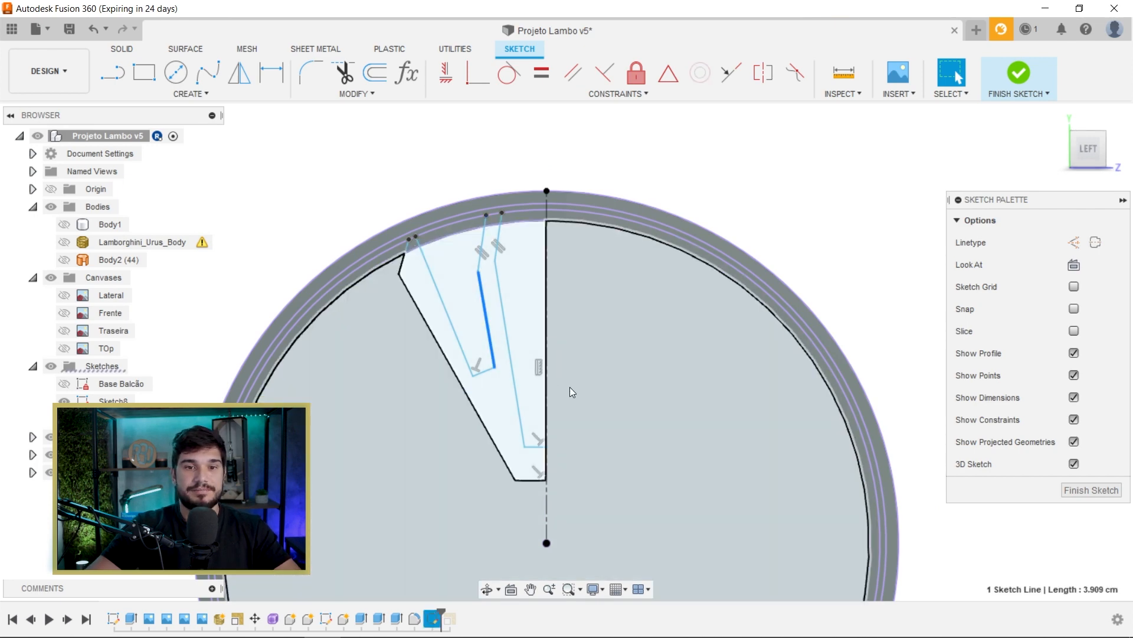
{"action": "scroll", "coordinate": [571, 382], "scroll_direction": "down", "scroll_amount": 3}
{"action": "scroll", "coordinate": [476, 318], "scroll_direction": "up", "scroll_amount": 3}
{"action": "scroll", "coordinate": [475, 318], "scroll_direction": "up", "scroll_amount": 2}
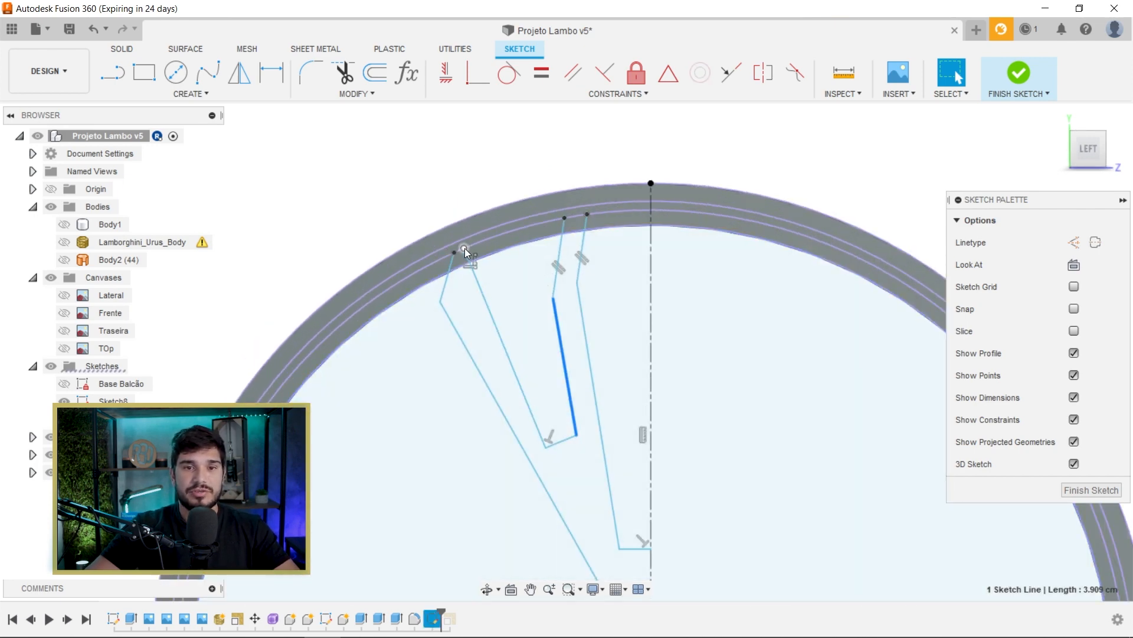
{"action": "key", "text": "Escape"}
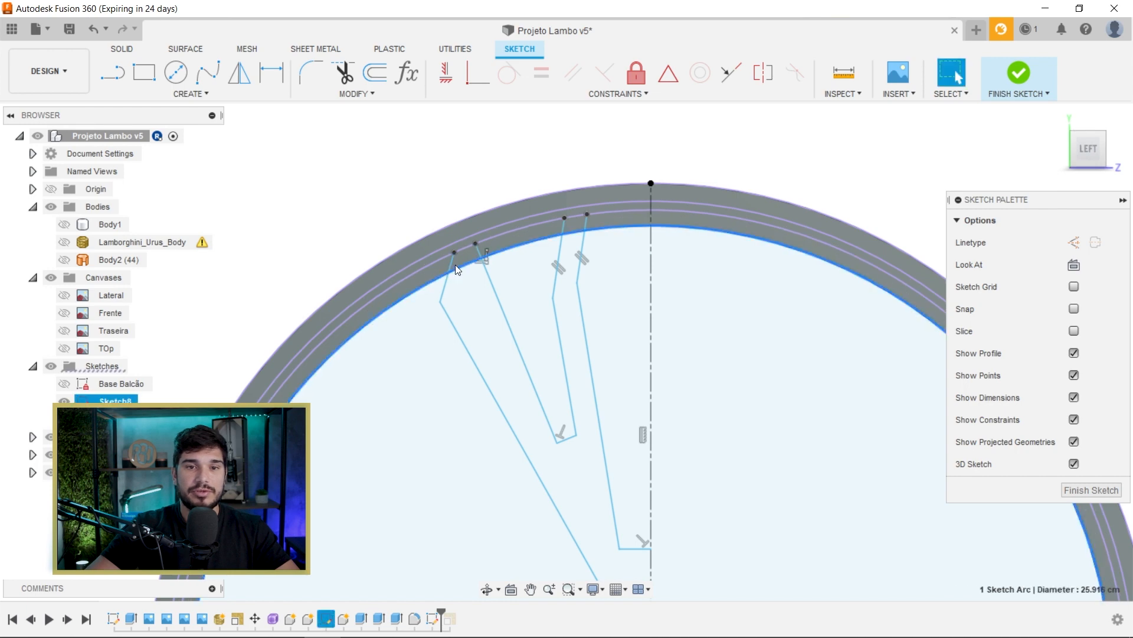
Step: Move the outer spoke outline's ring-side endpoint and its bend toward the centreline, closer to the notch
{"action": "left_click_drag", "start_coordinate": [455, 251], "coordinate": [458, 256]}
{"action": "left_click", "coordinate": [459, 255]}
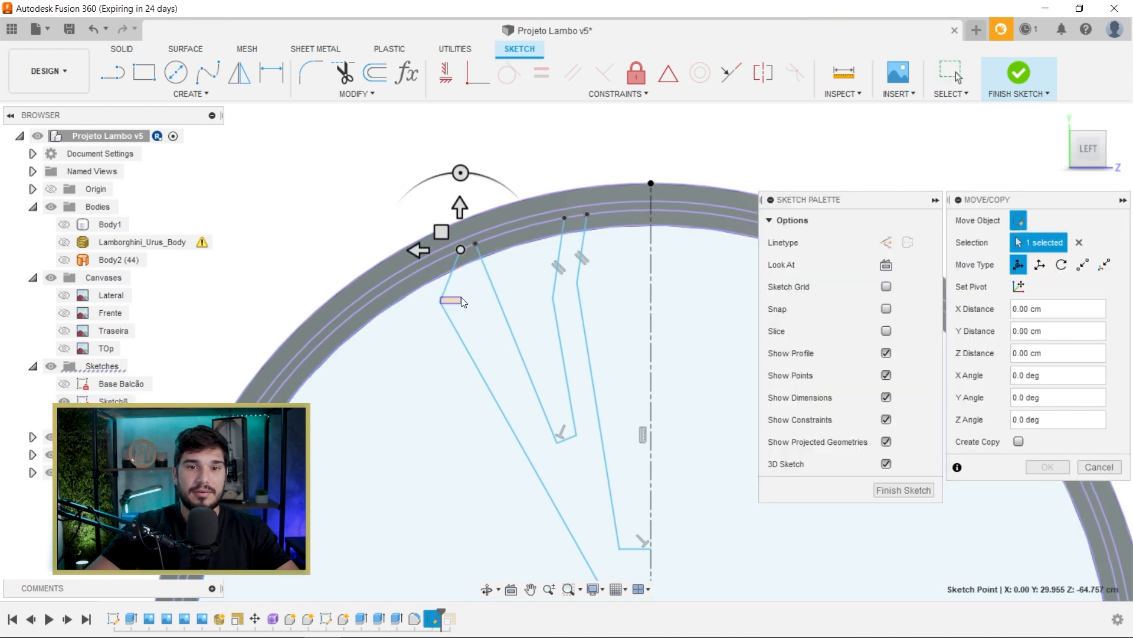
{"action": "key", "text": "Escape"}
{"action": "left_click_drag", "start_coordinate": [444, 305], "coordinate": [462, 298]}
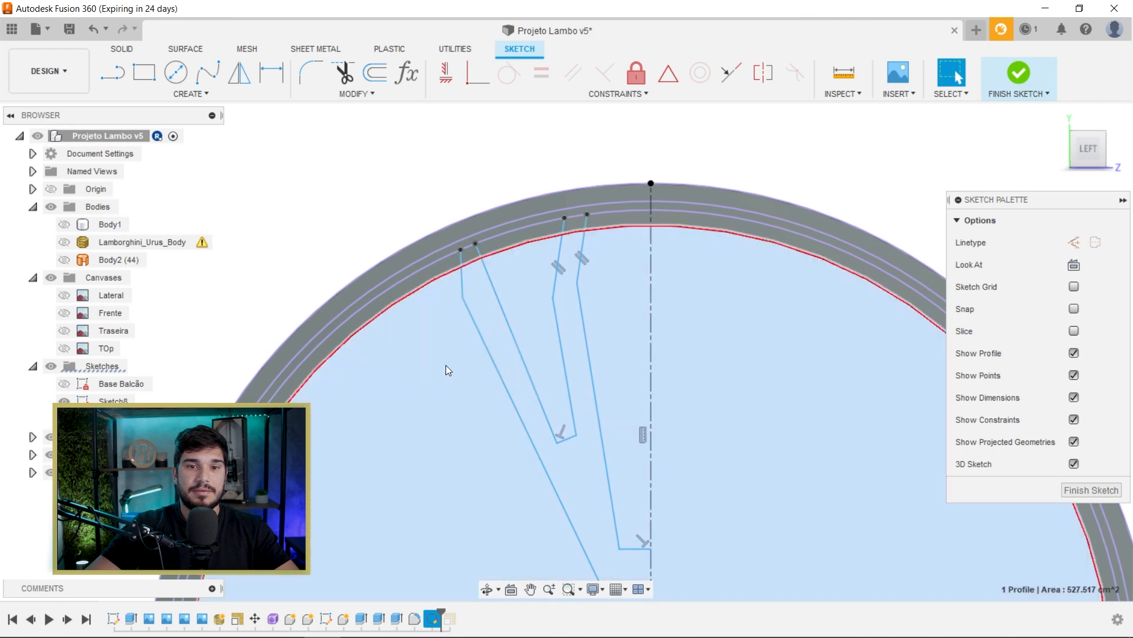
Step: Make the long slanted line of the spoke's outer outline parallel to the notch's outer side
{"action": "left_click", "coordinate": [501, 302]}
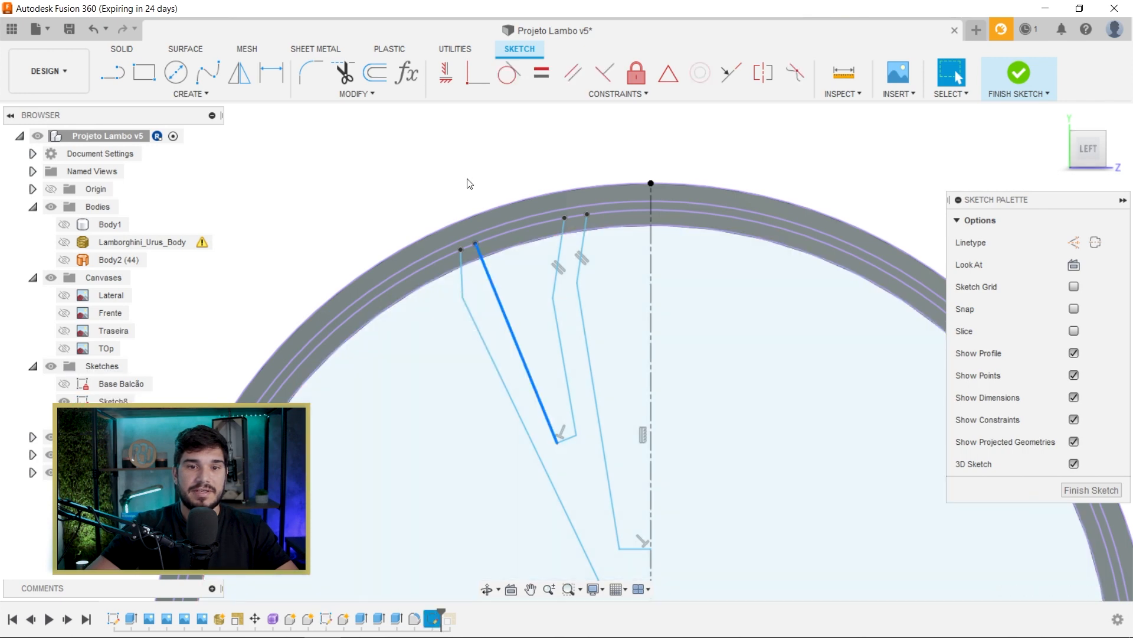
{"action": "left_click", "coordinate": [467, 178]}
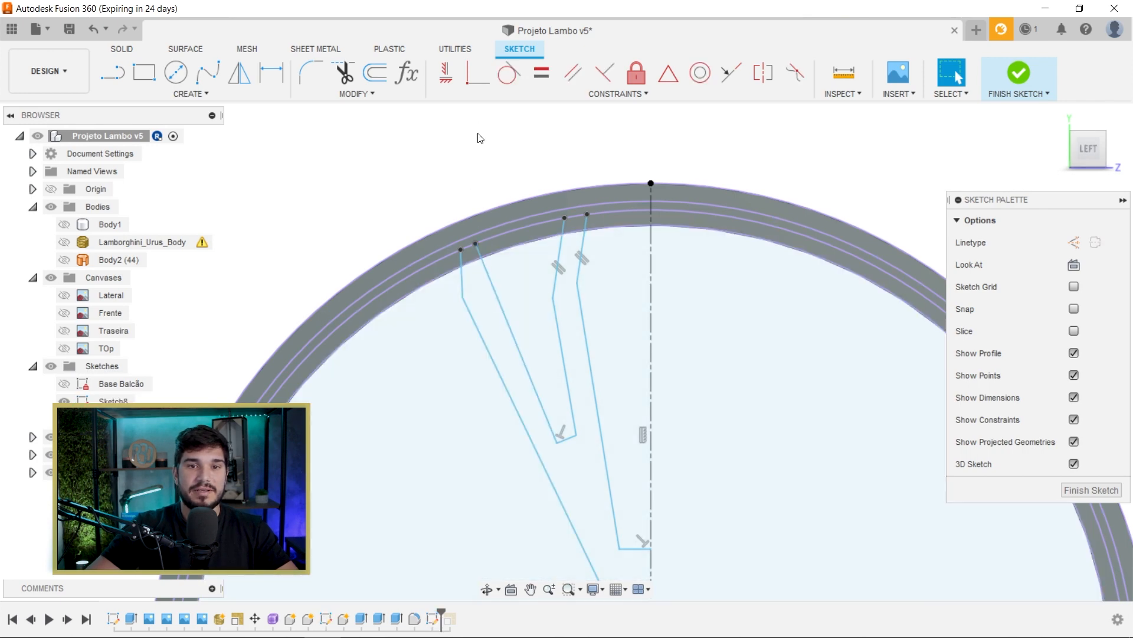
{"action": "left_click", "coordinate": [570, 73]}
{"action": "left_click", "coordinate": [504, 310]}
{"action": "left_click", "coordinate": [491, 351]}
{"action": "middle_click_drag", "start_coordinate": [615, 541], "coordinate": [572, 360]}
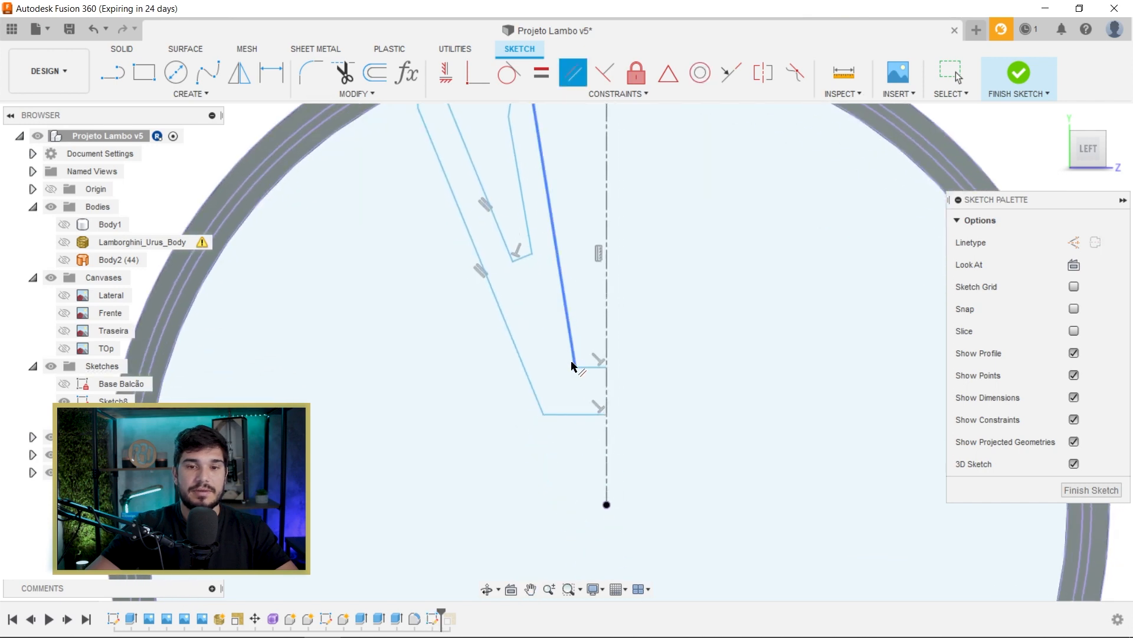
{"action": "key", "text": "Escape"}
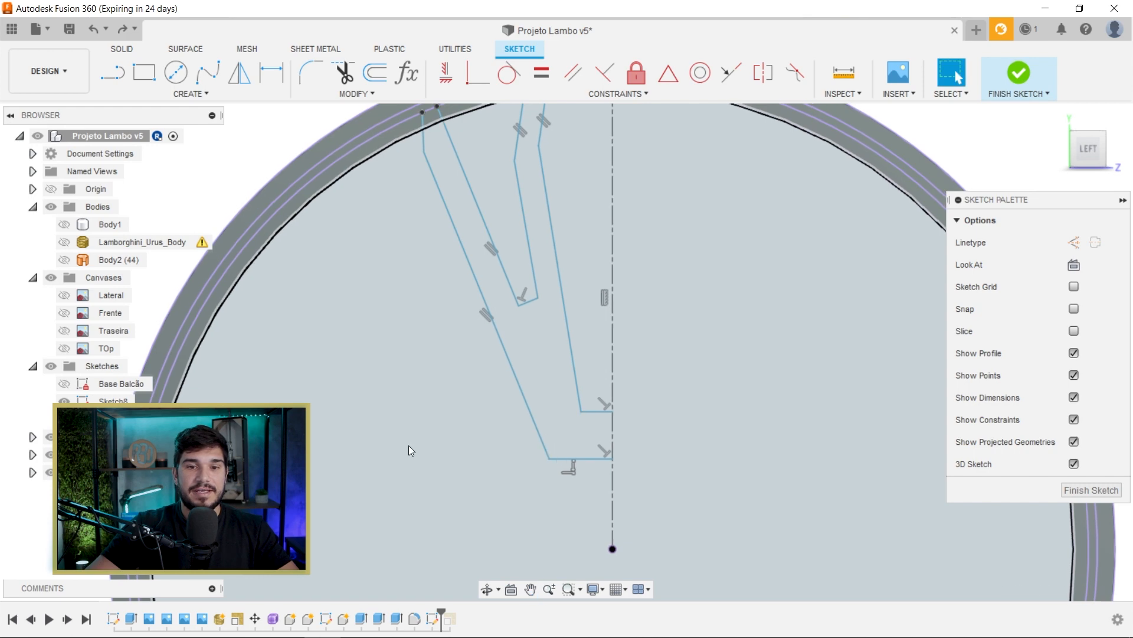
Step: Try repositioning the outer outline's lower corner and ring-side bend to bring its slanted line closer to the notch
{"action": "left_click", "coordinate": [408, 446]}
{"action": "middle_click_drag", "start_coordinate": [454, 275], "coordinate": [430, 266]}
{"action": "scroll", "coordinate": [549, 301], "scroll_direction": "down", "scroll_amount": 3}
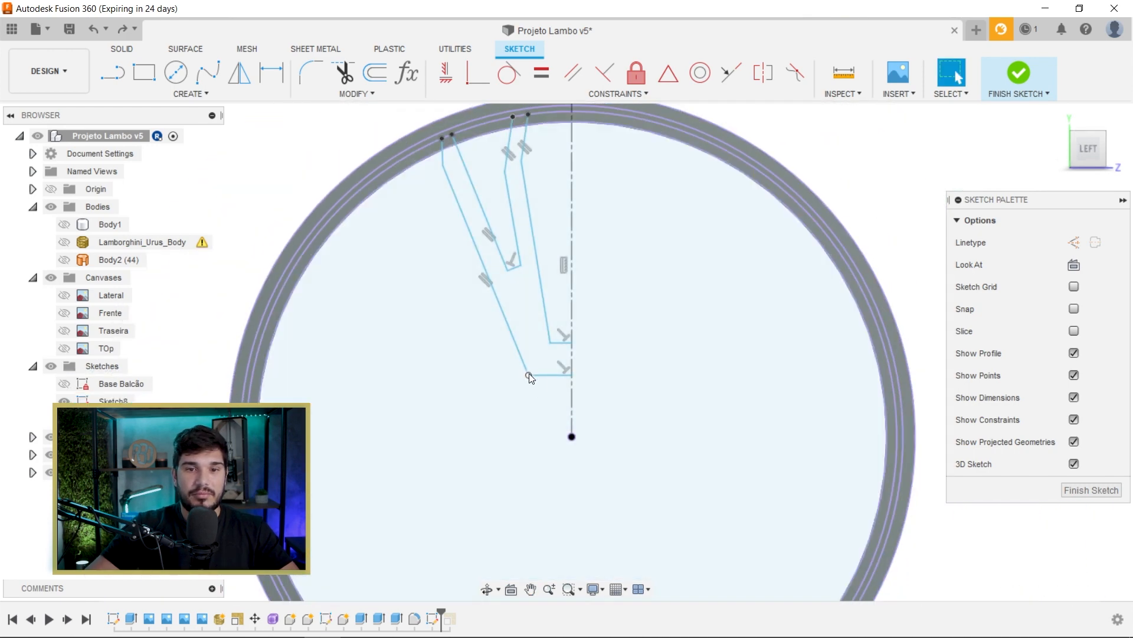
{"action": "left_click_drag", "start_coordinate": [529, 376], "coordinate": [540, 373]}
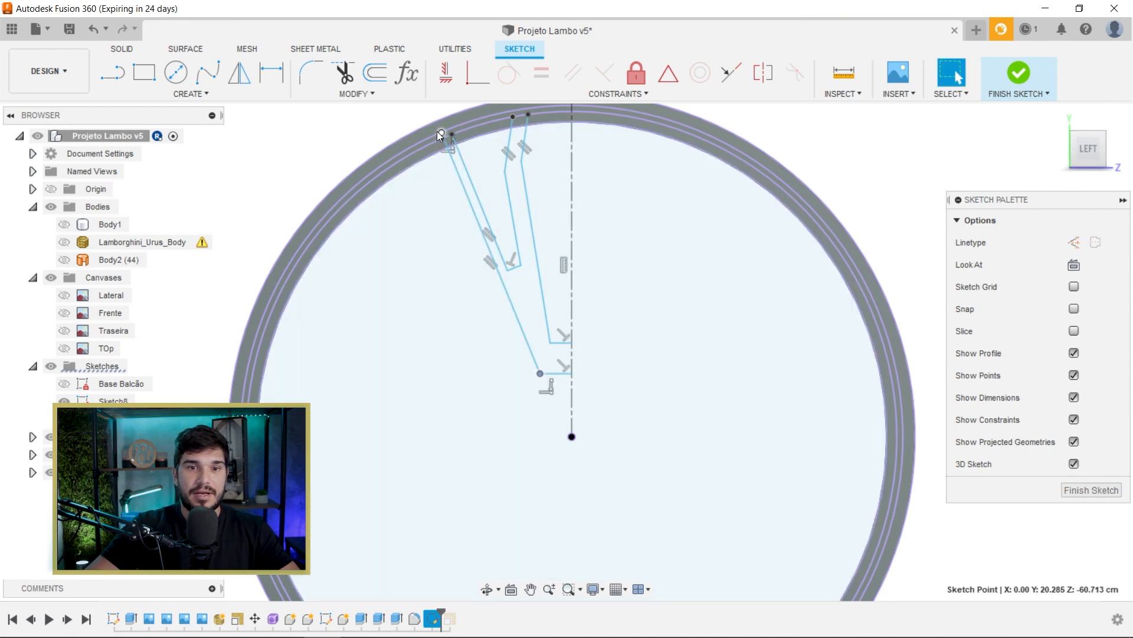
{"action": "left_click_drag", "start_coordinate": [440, 134], "coordinate": [442, 161]}
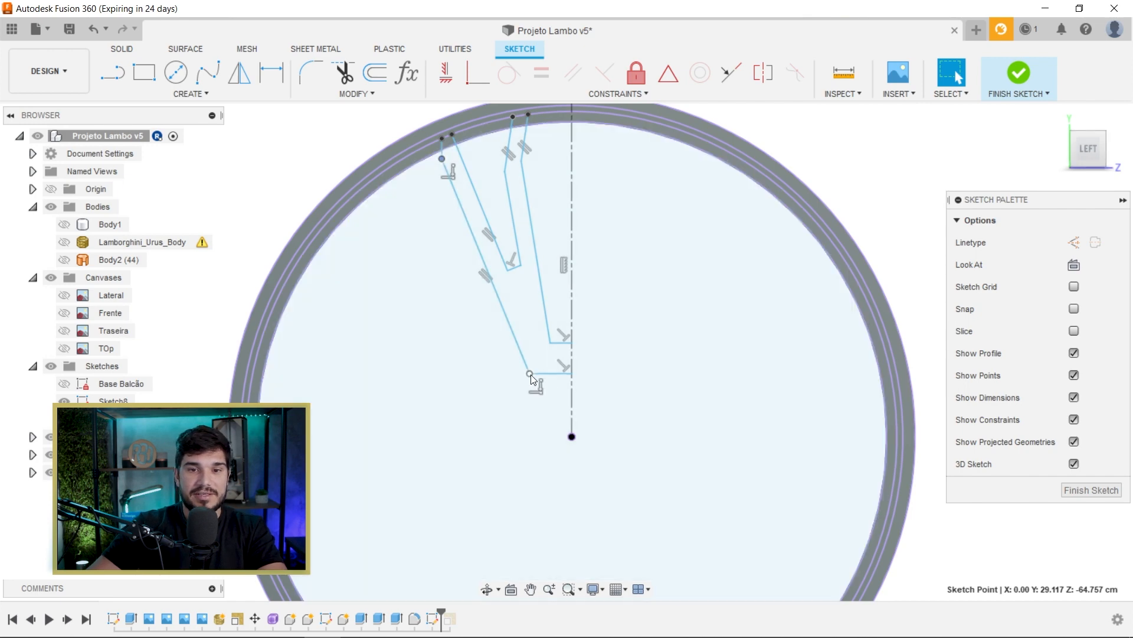
{"action": "left_click_drag", "start_coordinate": [530, 373], "coordinate": [537, 361]}
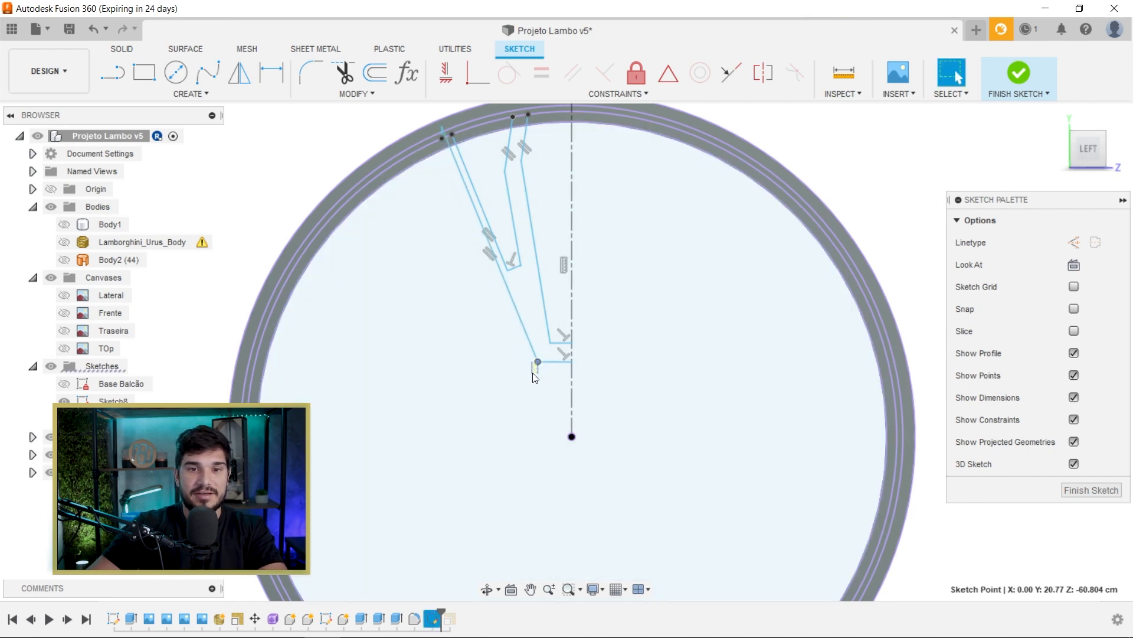
Step: Delete the outer outline's short ring-side segment and pull the slanted line's free end back inside the ring
{"action": "double_click", "coordinate": [484, 226]}
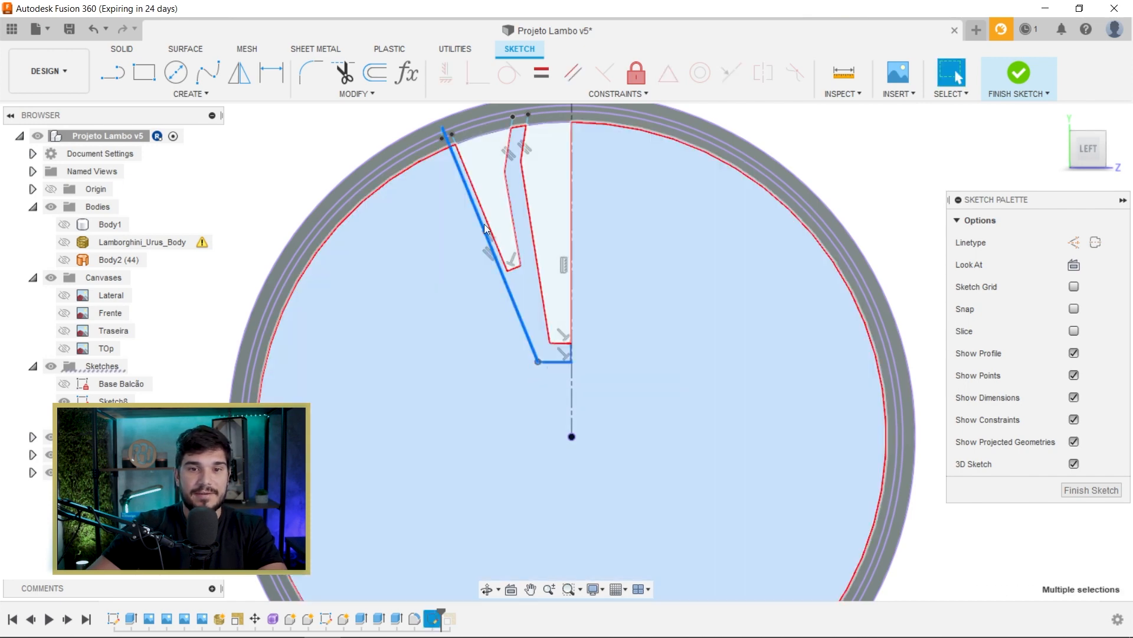
{"action": "scroll", "coordinate": [443, 143], "scroll_direction": "up", "scroll_amount": 4}
{"action": "left_click", "coordinate": [443, 141]}
{"action": "left_click_drag", "start_coordinate": [443, 122], "coordinate": [453, 197]}
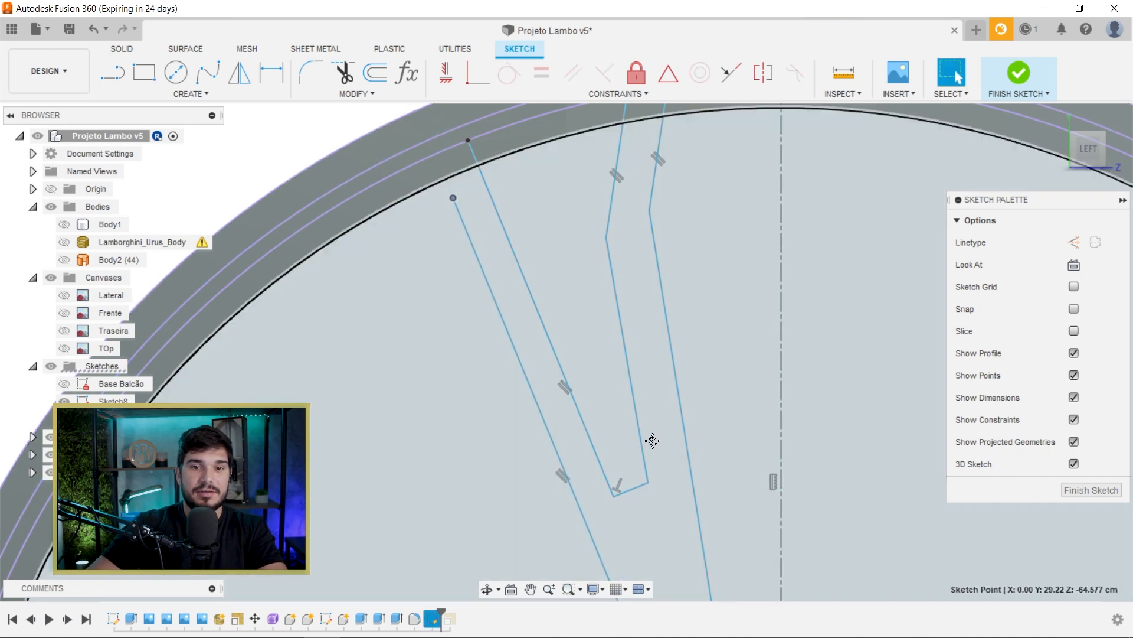
Step: Shift the outer outline's lower corner and the notch's two inner-end corners toward the centreline to even out the spoke thickness
{"action": "middle_click_drag", "start_coordinate": [652, 441], "coordinate": [602, 273]}
{"action": "scroll", "coordinate": [603, 330], "scroll_direction": "down", "scroll_amount": 2}
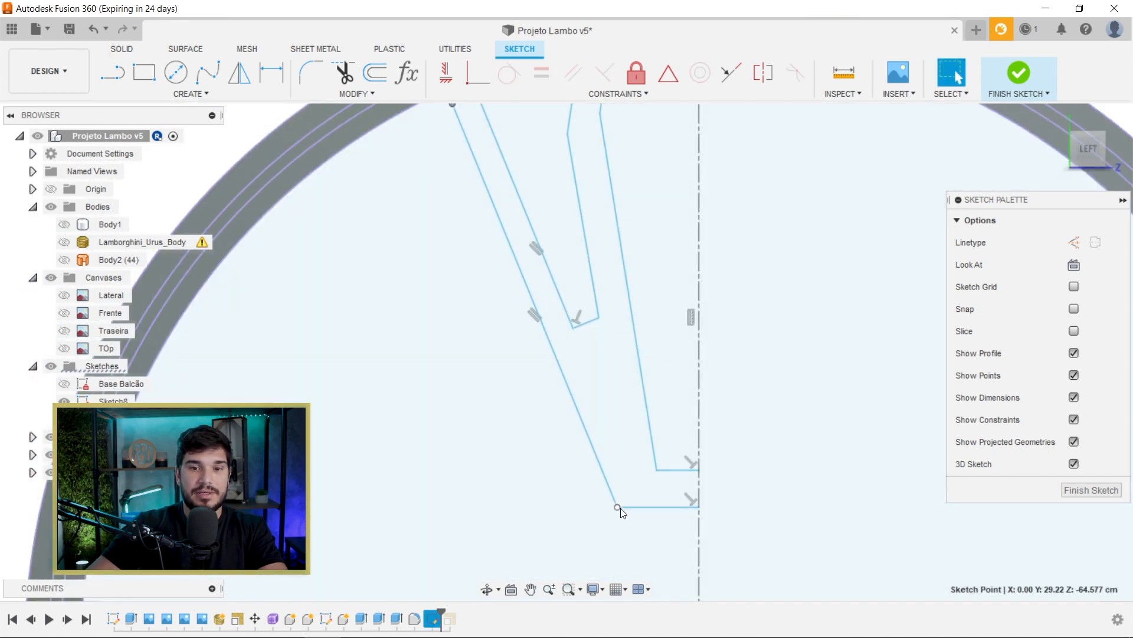
{"action": "mouse_move", "coordinate": [620, 508]}
{"action": "left_mouse_down"}
{"action": "mouse_move", "coordinate": [648, 519]}
{"action": "mouse_move", "coordinate": [639, 527]}
{"action": "mouse_move", "coordinate": [637, 516]}
{"action": "left_mouse_up"}
{"action": "left_click", "coordinate": [579, 292]}
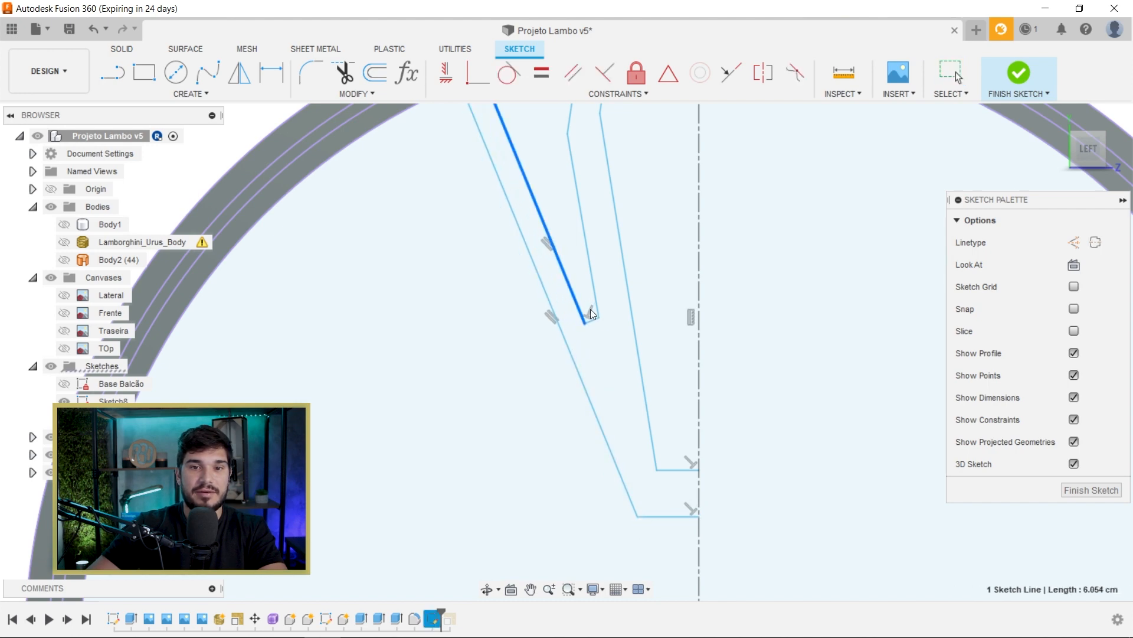
{"action": "left_click", "coordinate": [611, 312]}
{"action": "middle_click_drag", "start_coordinate": [535, 246], "coordinate": [548, 384]}
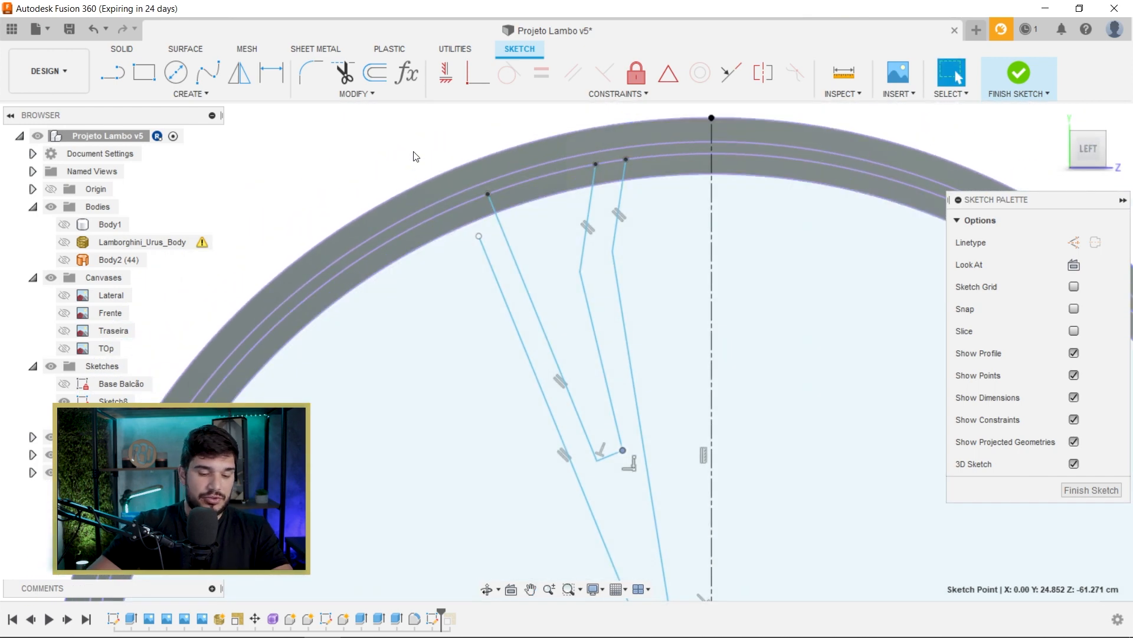
Step: Draw a short line about 0.8 cm long from the outer outline's free end up to the ring
{"action": "key", "text": "l"}
{"action": "left_click", "coordinate": [479, 236]}
{"action": "scroll", "coordinate": [473, 198], "scroll_direction": "up", "scroll_amount": 3}
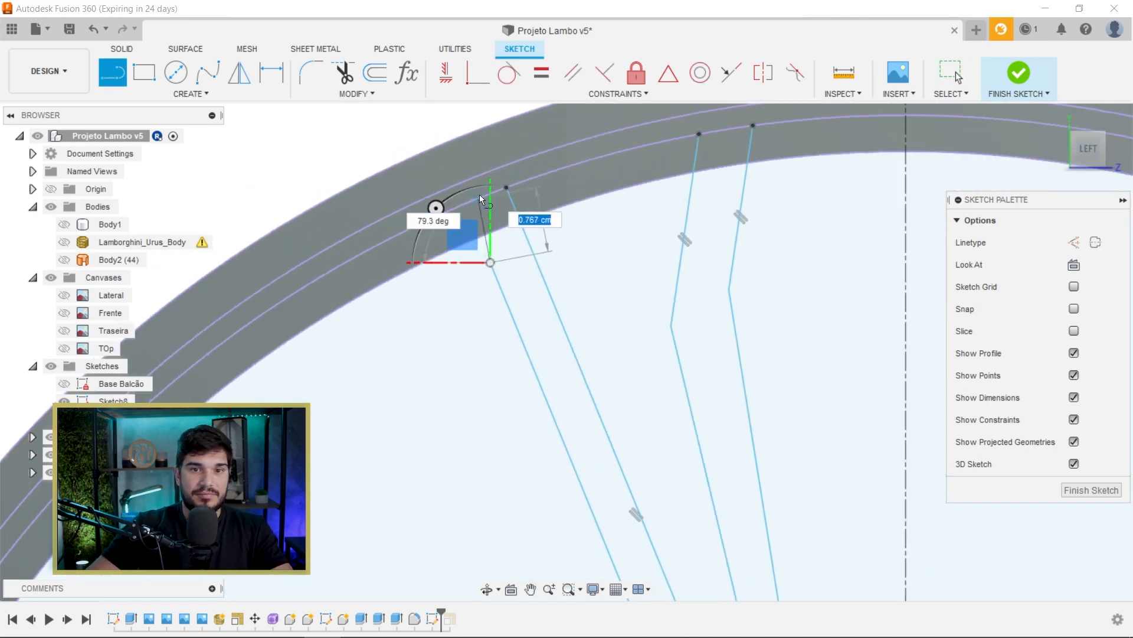
{"action": "scroll", "coordinate": [576, 271], "scroll_direction": "down", "scroll_amount": 6}
{"action": "middle_click_drag", "start_coordinate": [643, 384], "coordinate": [585, 311]}
{"action": "scroll", "coordinate": [635, 312], "scroll_direction": "down", "scroll_amount": 2}
{"action": "middle_click_drag", "start_coordinate": [673, 285], "coordinate": [643, 313]}
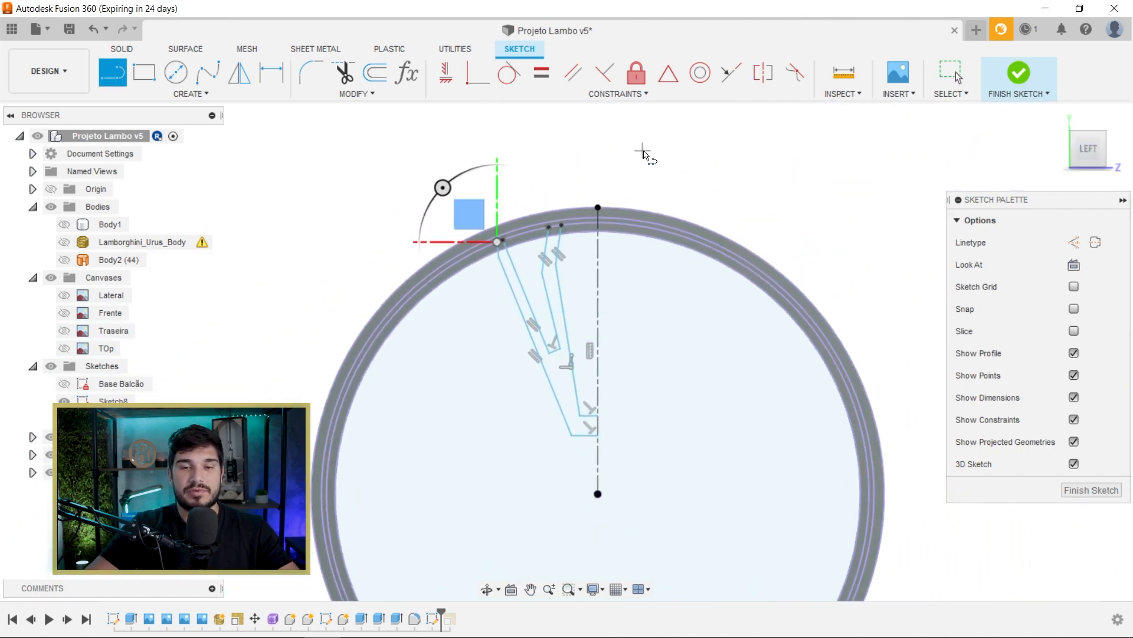
{"action": "scroll", "coordinate": [671, 223], "scroll_direction": "down", "scroll_amount": 2}
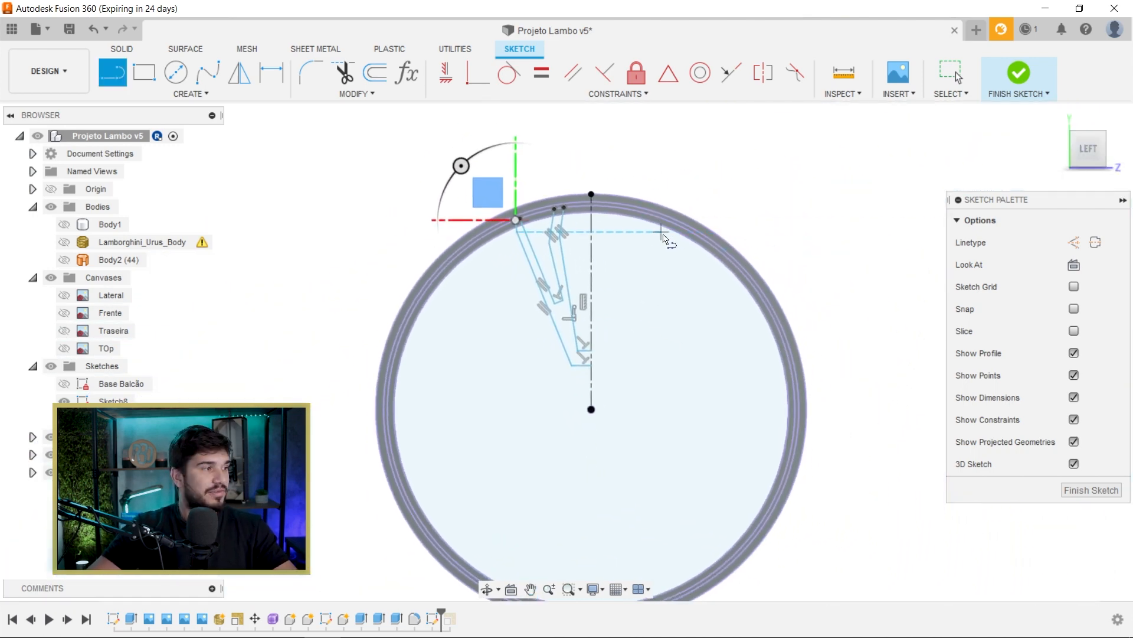
{"action": "middle_click_drag", "start_coordinate": [731, 231], "coordinate": [696, 203]}
{"action": "key", "text": "Escape"}
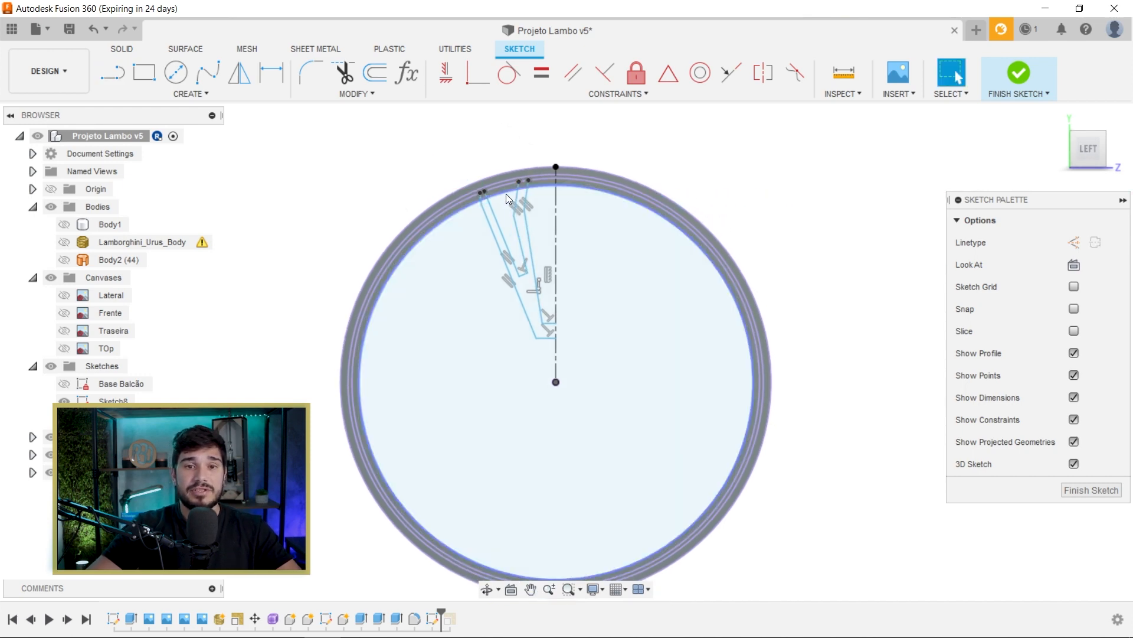
Step: Select the notch profile and its adjoining piece within the ring, and hide the ring bodies covering the sketch
{"action": "scroll", "coordinate": [505, 189], "scroll_direction": "up", "scroll_amount": 3}
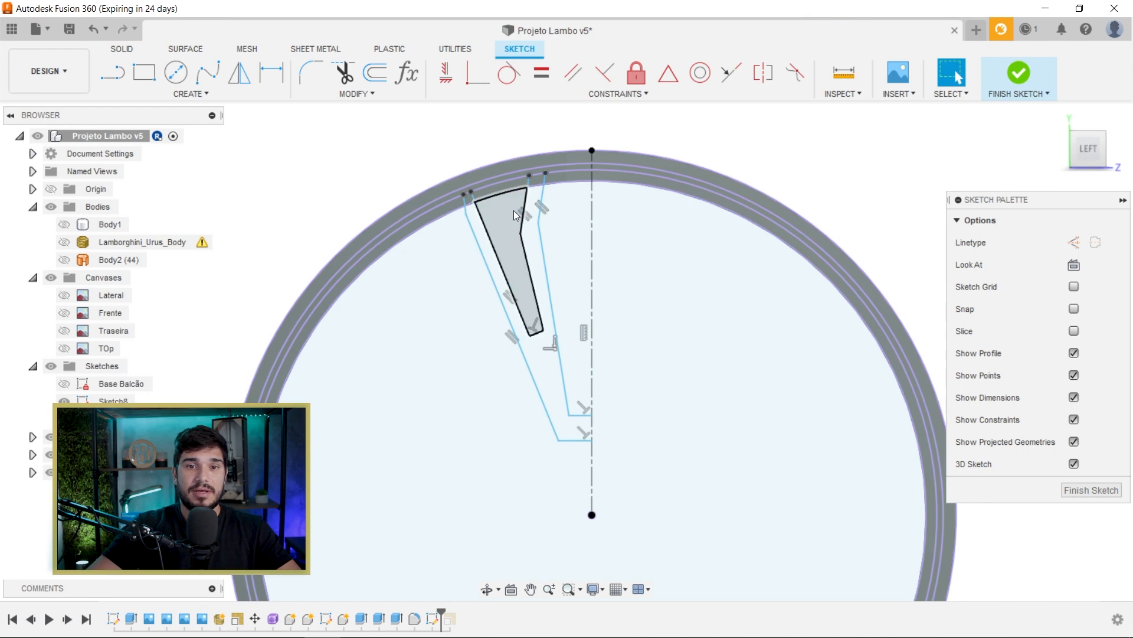
{"action": "left_click", "coordinate": [514, 210]}
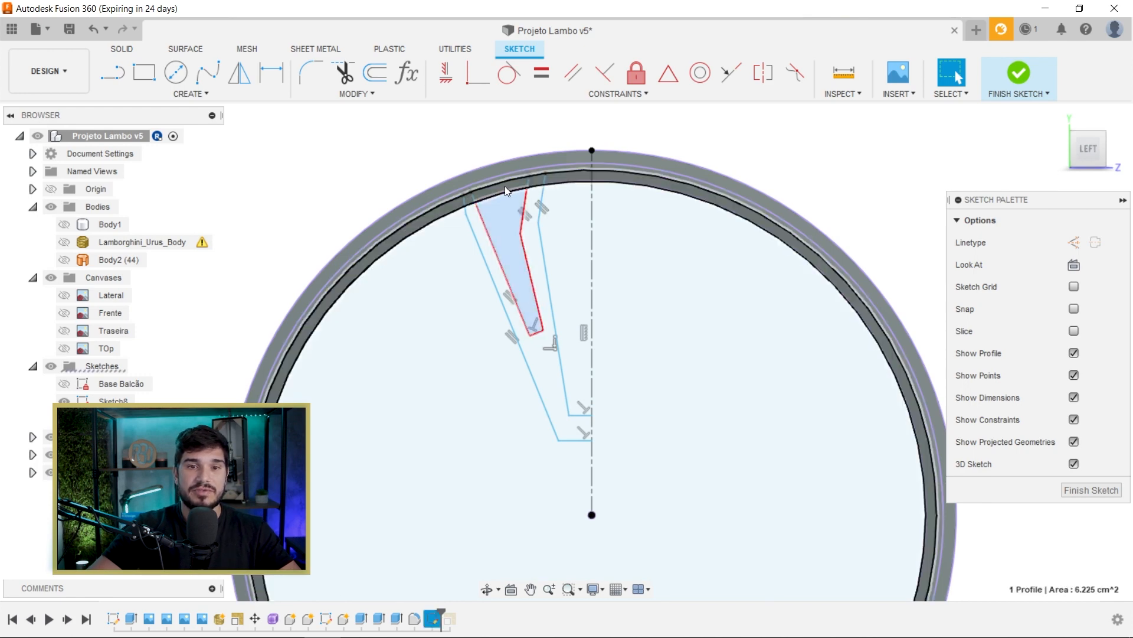
{"action": "scroll", "coordinate": [480, 193], "scroll_direction": "up", "scroll_amount": 3}
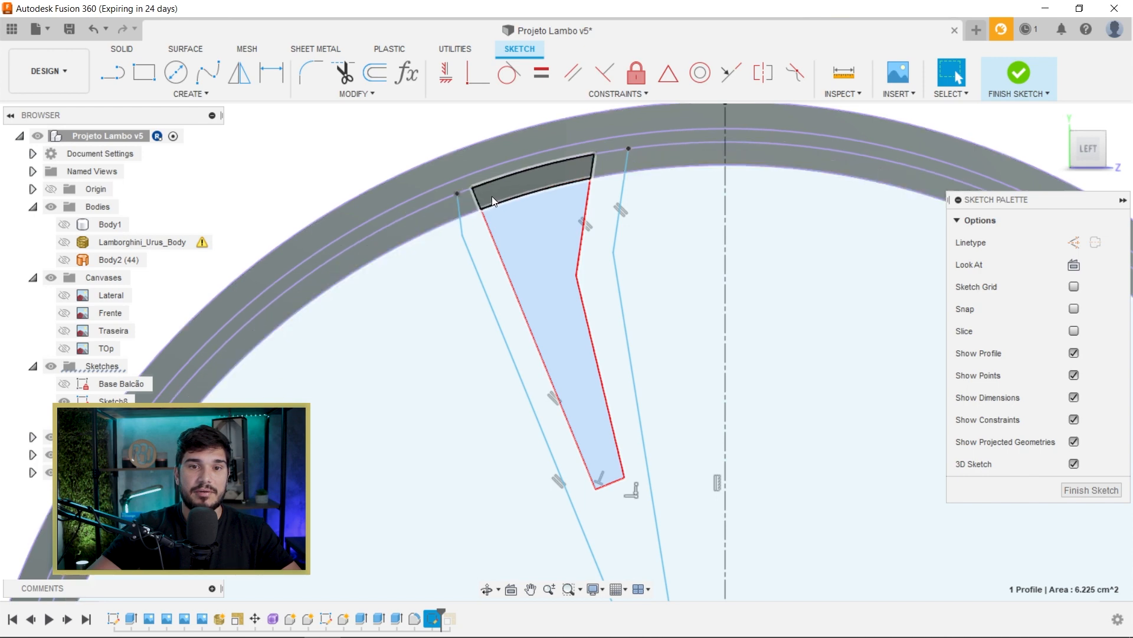
{"action": "left_click", "coordinate": [490, 198]}
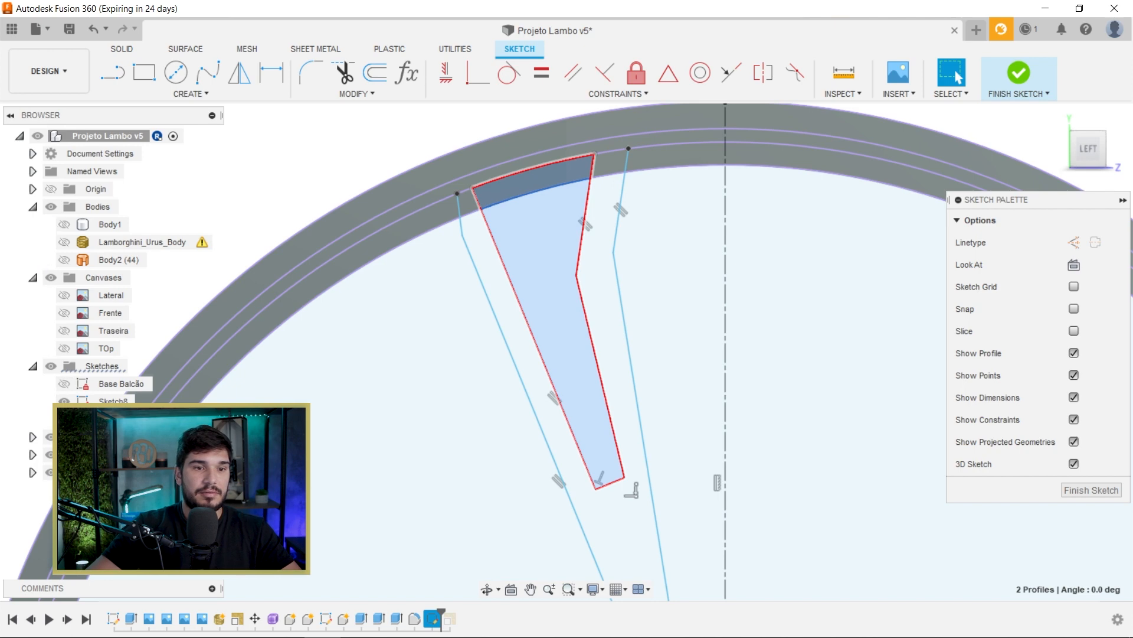
{"action": "left_click", "coordinate": [52, 473]}
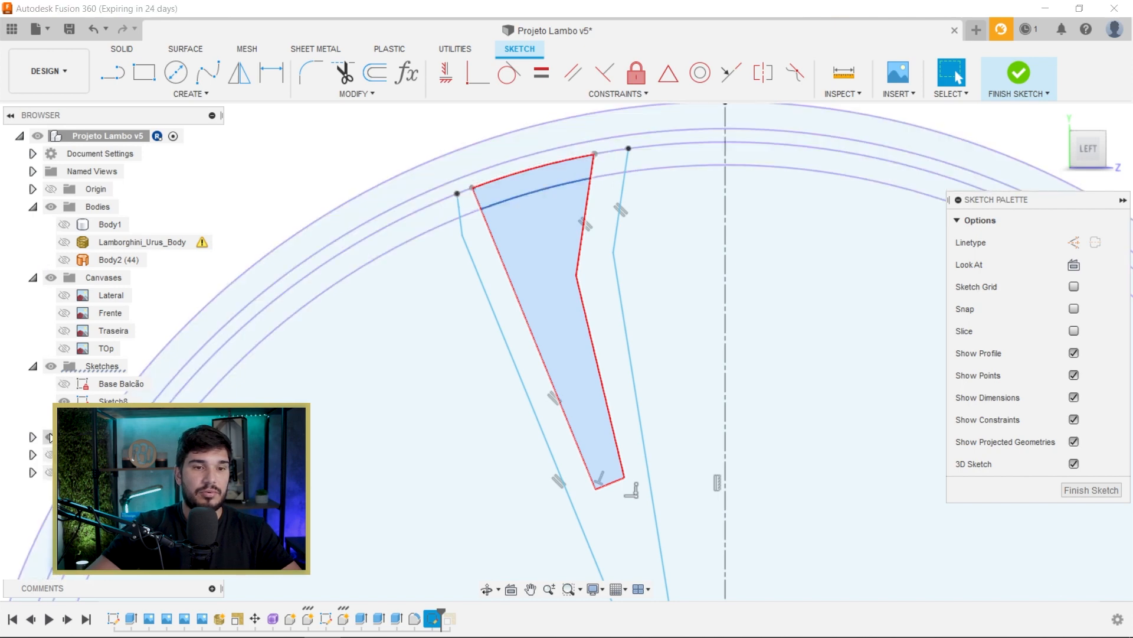
{"action": "left_click", "coordinate": [51, 437]}
Step: Add the spoke's remaining profiles, including its narrow ring-side pieces, to make a selection of five profiles
{"action": "left_click", "coordinate": [469, 201]}
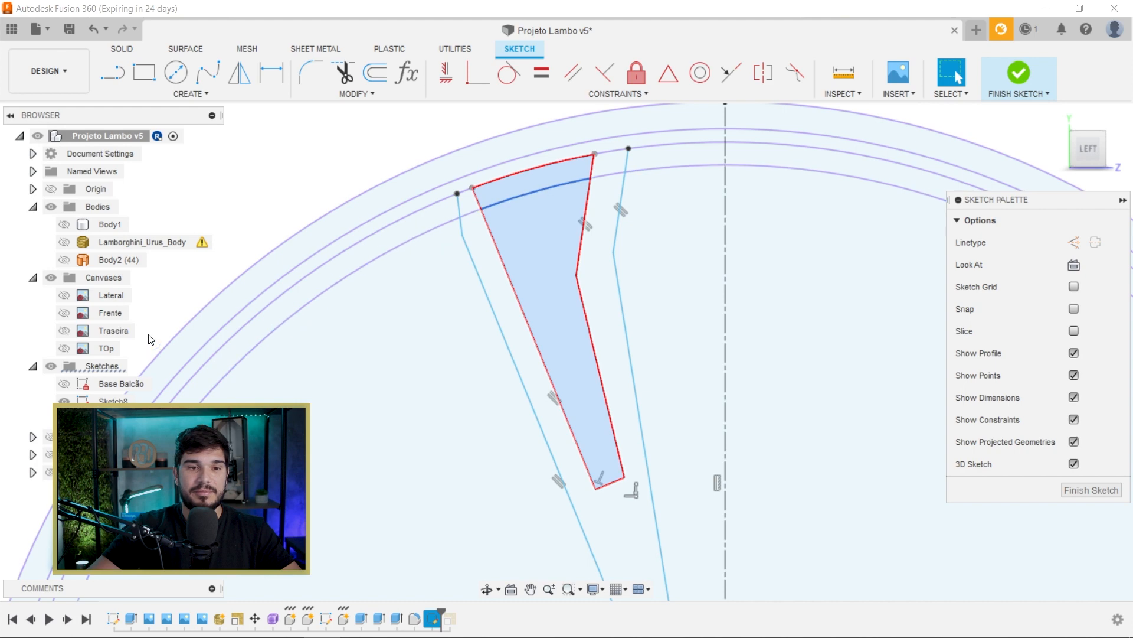
{"action": "left_click", "coordinate": [466, 202], "text": "ctrl"}
{"action": "left_click", "coordinate": [480, 232], "text": "ctrl"}
{"action": "left_click", "coordinate": [610, 171], "text": "ctrl"}
{"action": "scroll", "coordinate": [566, 295], "scroll_direction": "down", "scroll_amount": 5}
{"action": "middle_click_drag", "start_coordinate": [570, 360], "coordinate": [842, 390], "text": "shift"}
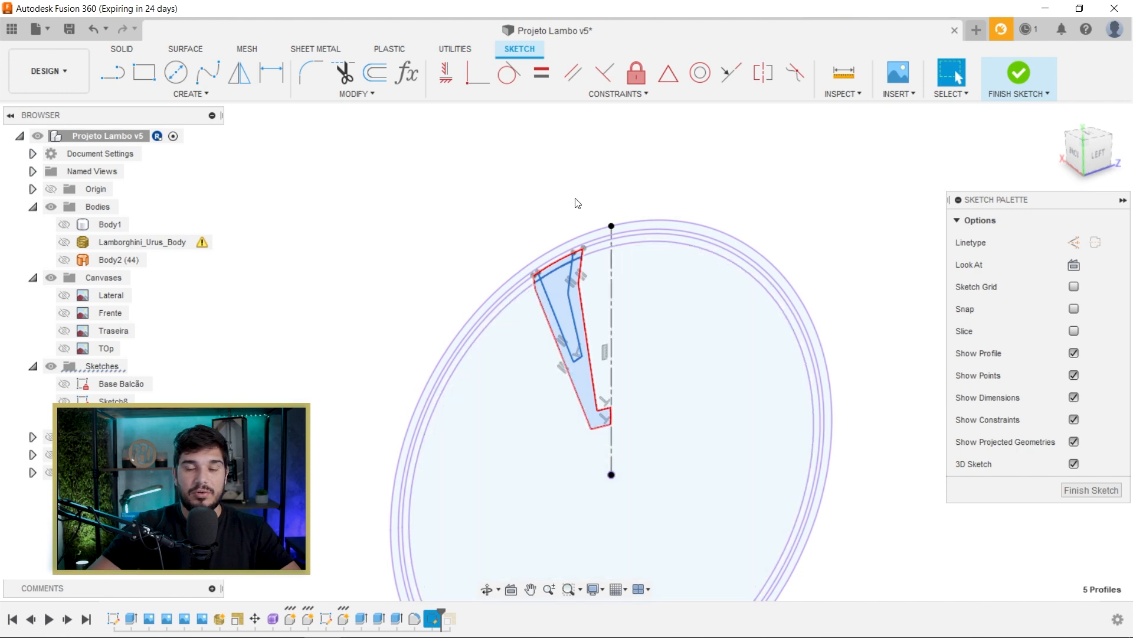
{"action": "scroll", "coordinate": [575, 203], "scroll_direction": "down", "scroll_amount": 2}
Step: Extrude the five selected spoke profiles by -2 cm with the Join operation, showing the ring again
{"action": "key", "text": "e"}
{"action": "middle_click_drag", "start_coordinate": [597, 302], "coordinate": [627, 309]}
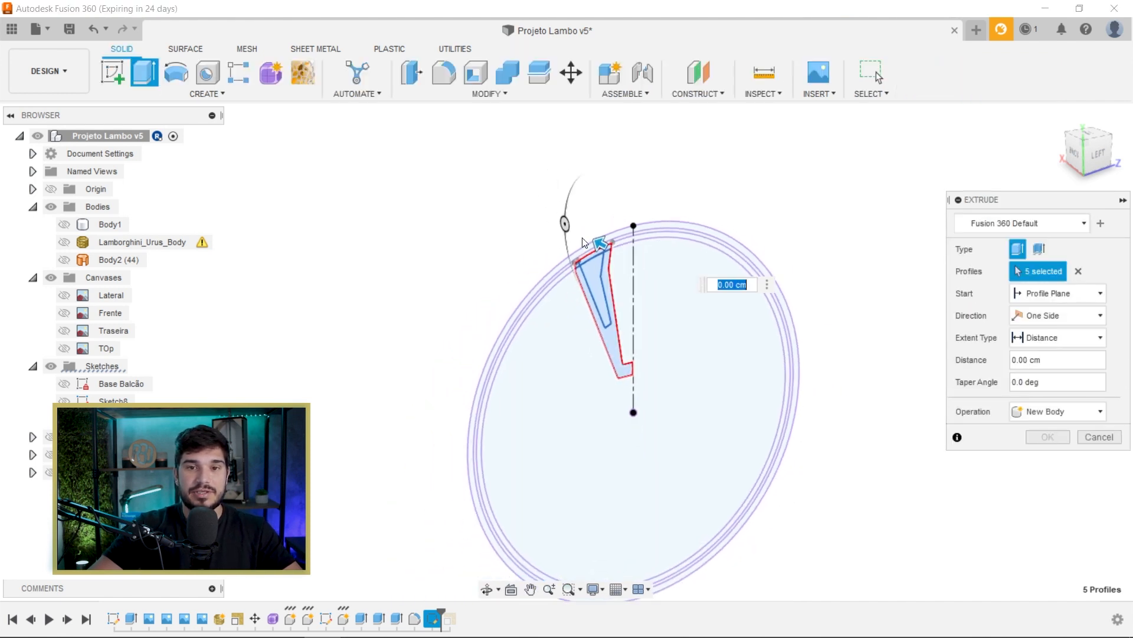
{"action": "left_click_drag", "start_coordinate": [605, 236], "coordinate": [618, 253]}
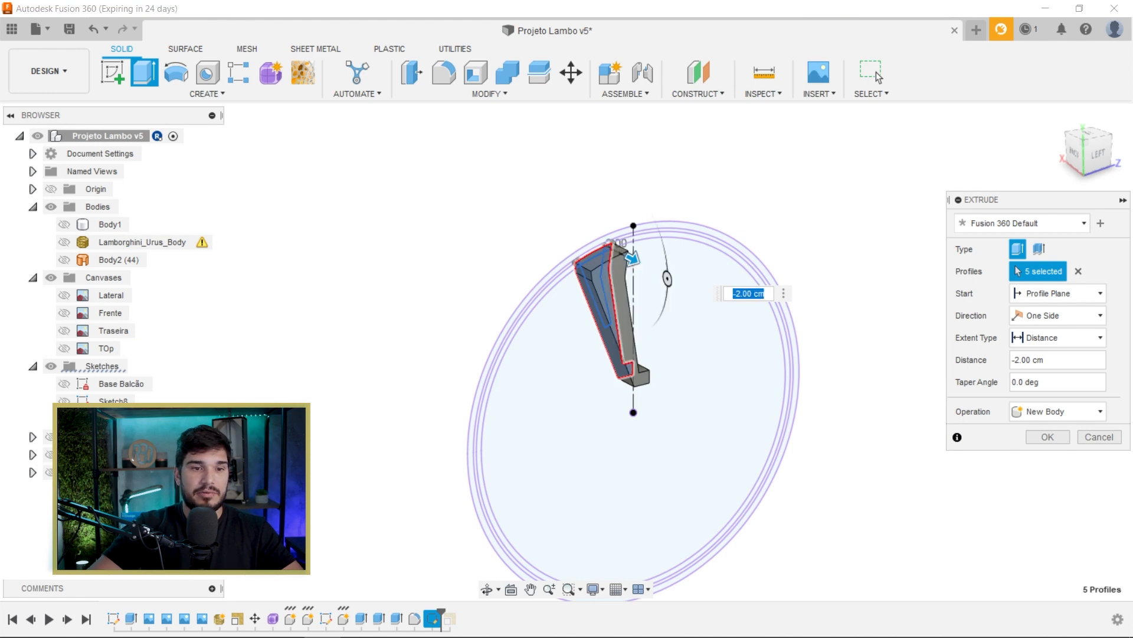
{"action": "left_click", "coordinate": [51, 472]}
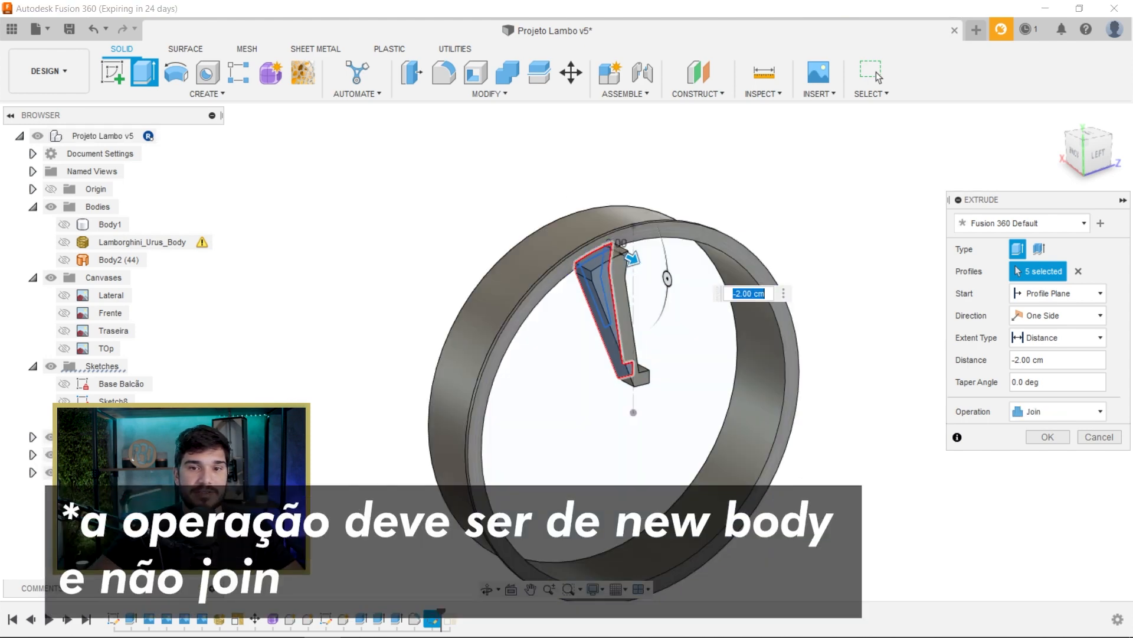
{"action": "middle_click_drag", "start_coordinate": [560, 294], "coordinate": [661, 327], "text": "shift"}
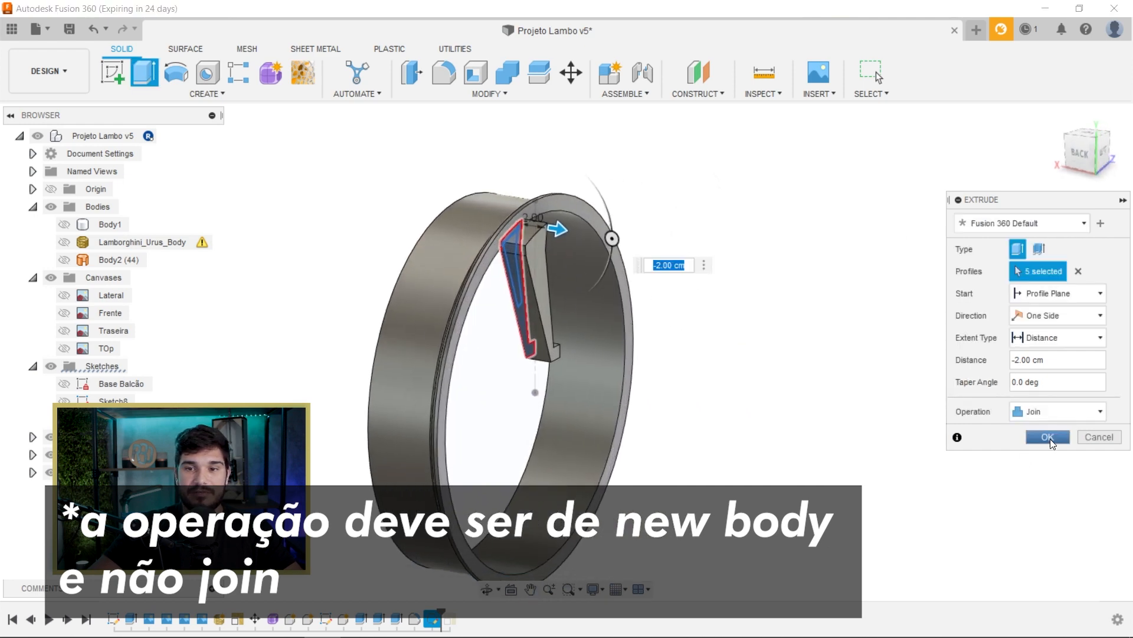
{"action": "left_click", "coordinate": [1049, 437]}
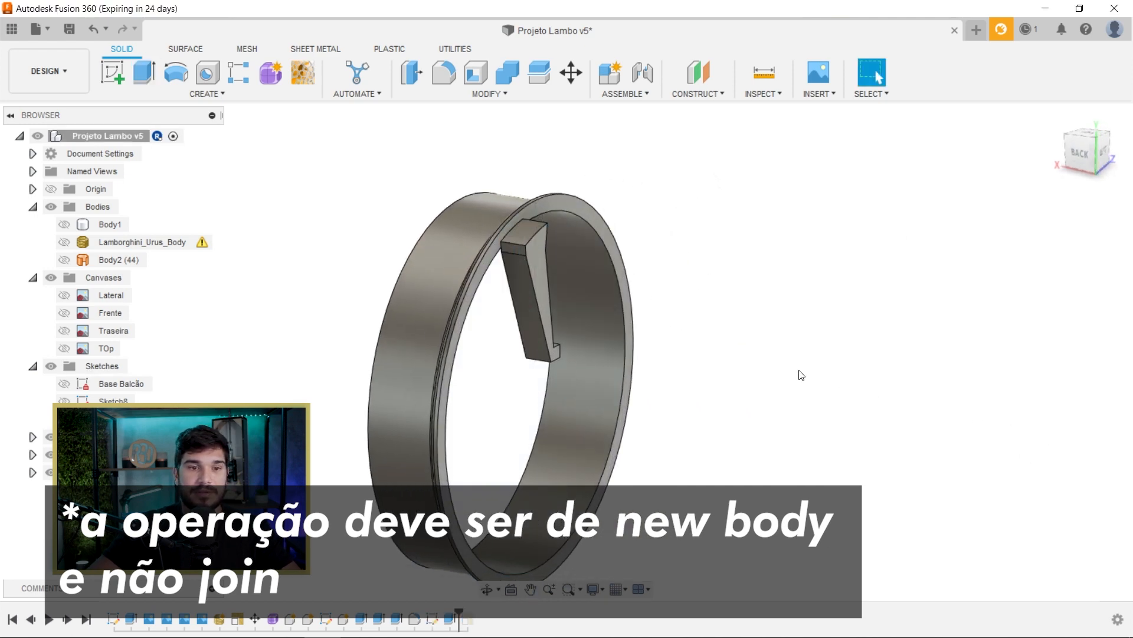
Step: Roll the timeline back to before Extrude2, and review the settings of Extrude2 and Extrude3
{"action": "left_click_drag", "start_coordinate": [459, 612], "coordinate": [370, 614]}
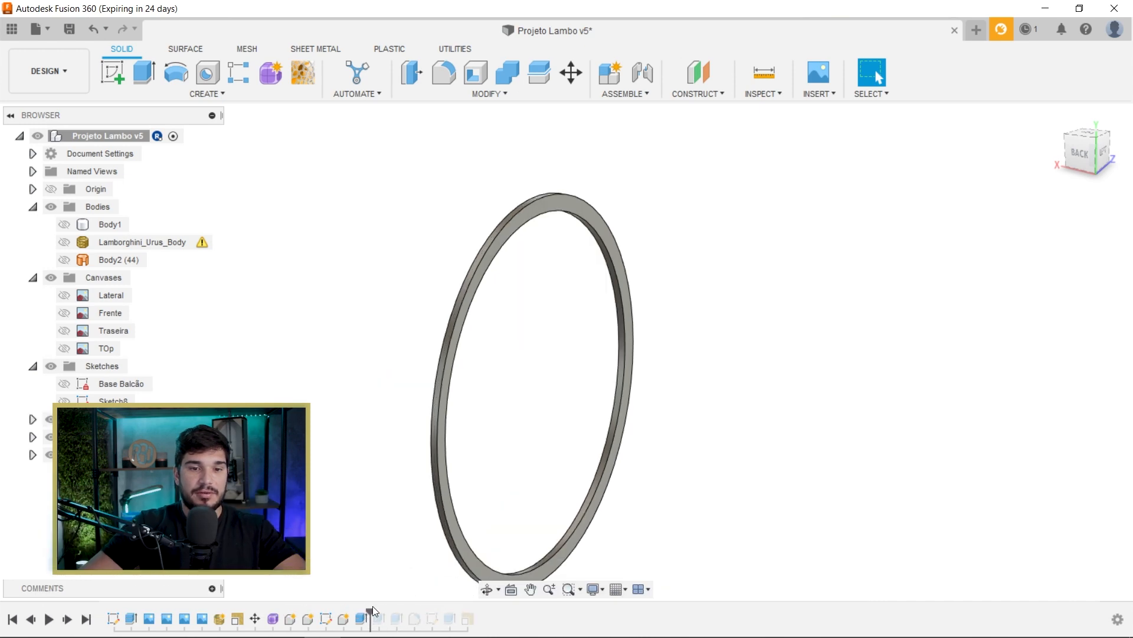
{"action": "double_click", "coordinate": [378, 615]}
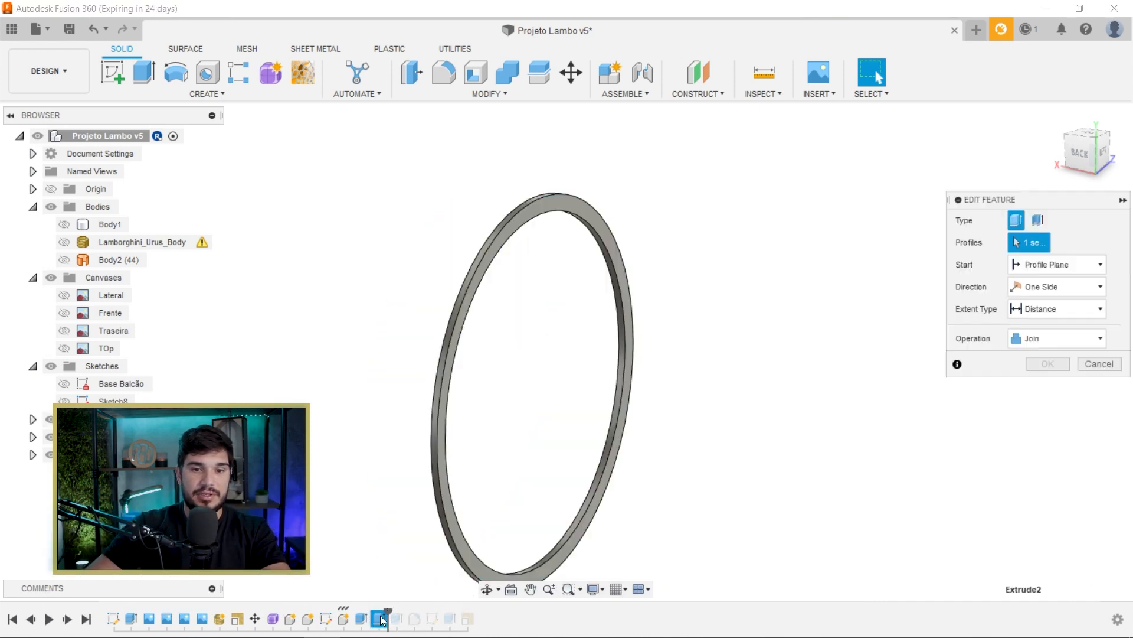
{"action": "left_click", "coordinate": [1045, 438]}
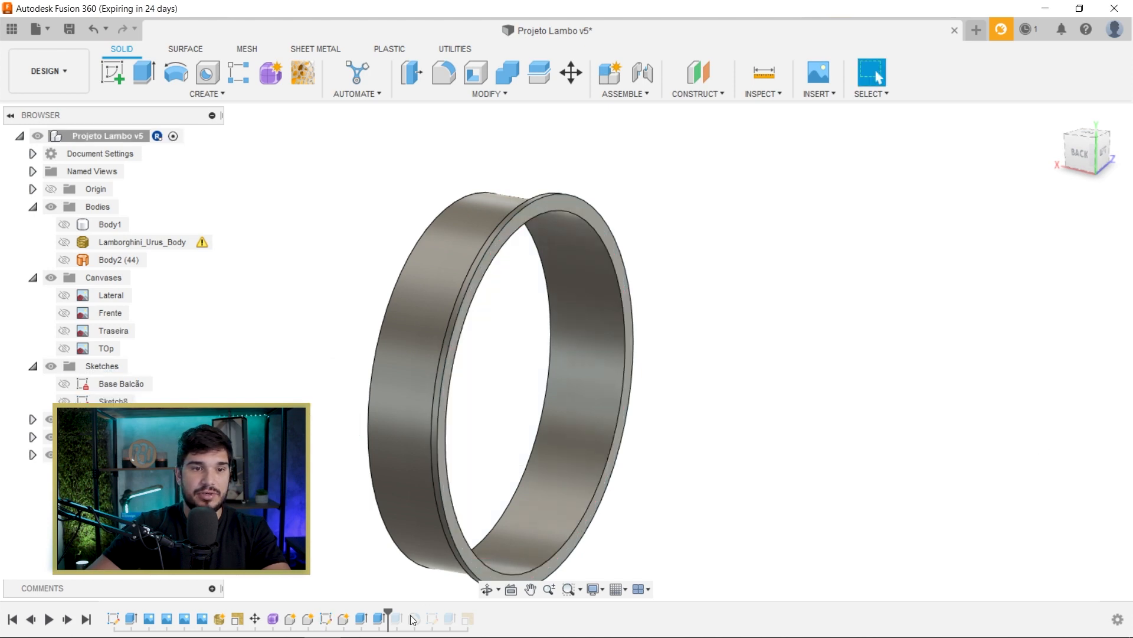
{"action": "double_click", "coordinate": [397, 618]}
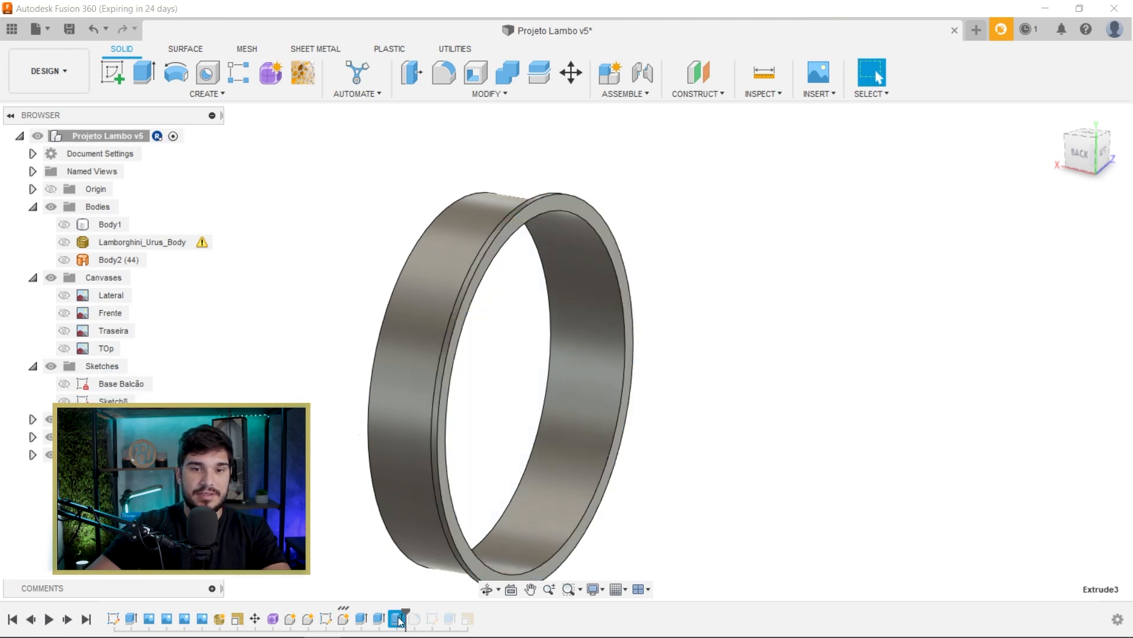
{"action": "left_click", "coordinate": [1048, 438]}
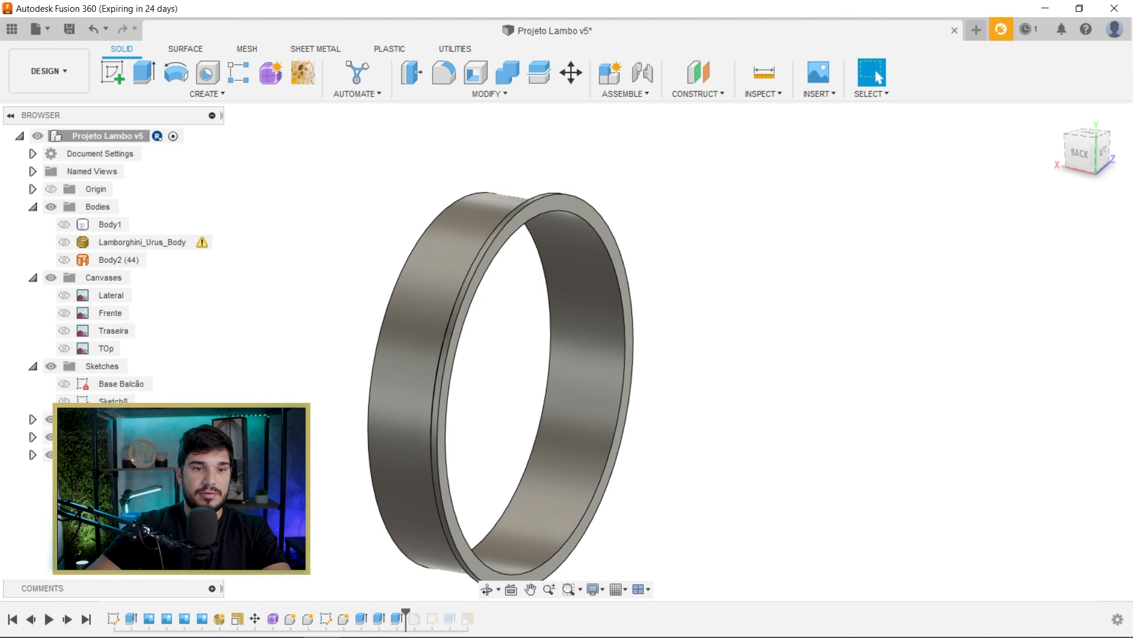
Step: Delete the two leftover component features from the timeline
{"action": "key", "text": "Delete"}
{"action": "key", "text": "Delete"}
{"action": "left_click", "coordinate": [308, 618]}
{"action": "key", "text": "Delete"}
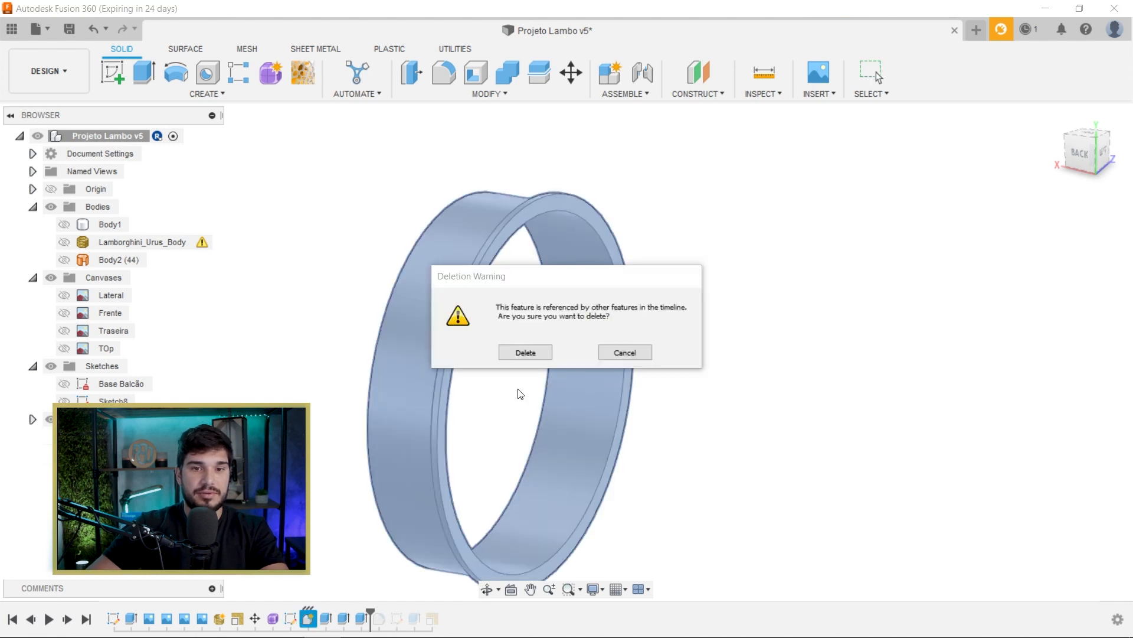
{"action": "left_click", "coordinate": [625, 352]}
Step: Roll the timeline forward past the spoke extrusion and inspect the spoke's position on the rim from the back and at an angle
{"action": "left_click_drag", "start_coordinate": [370, 611], "coordinate": [423, 611]}
{"action": "mouse_move", "coordinate": [716, 360]}
{"action": "middle_mouse_down", "text": "shift"}
{"action": "mouse_move", "coordinate": [744, 319]}
{"action": "mouse_move", "coordinate": [743, 331]}
{"action": "mouse_move", "coordinate": [653, 347]}
{"action": "mouse_move", "coordinate": [732, 352]}
{"action": "middle_mouse_up", "text": "shift"}
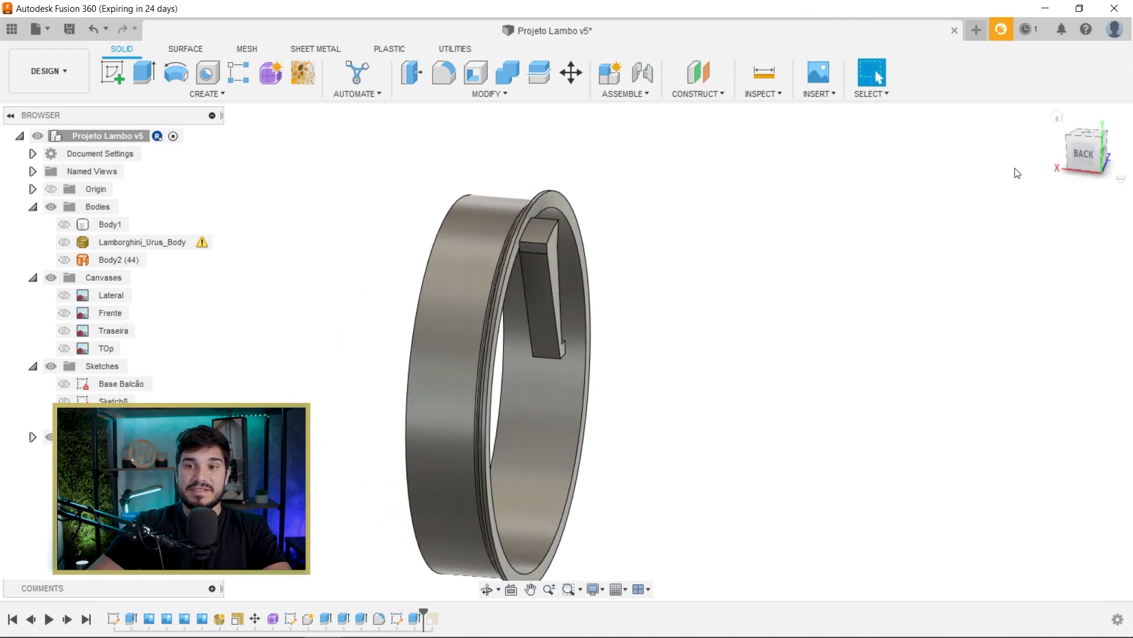
{"action": "left_click", "coordinate": [1088, 153]}
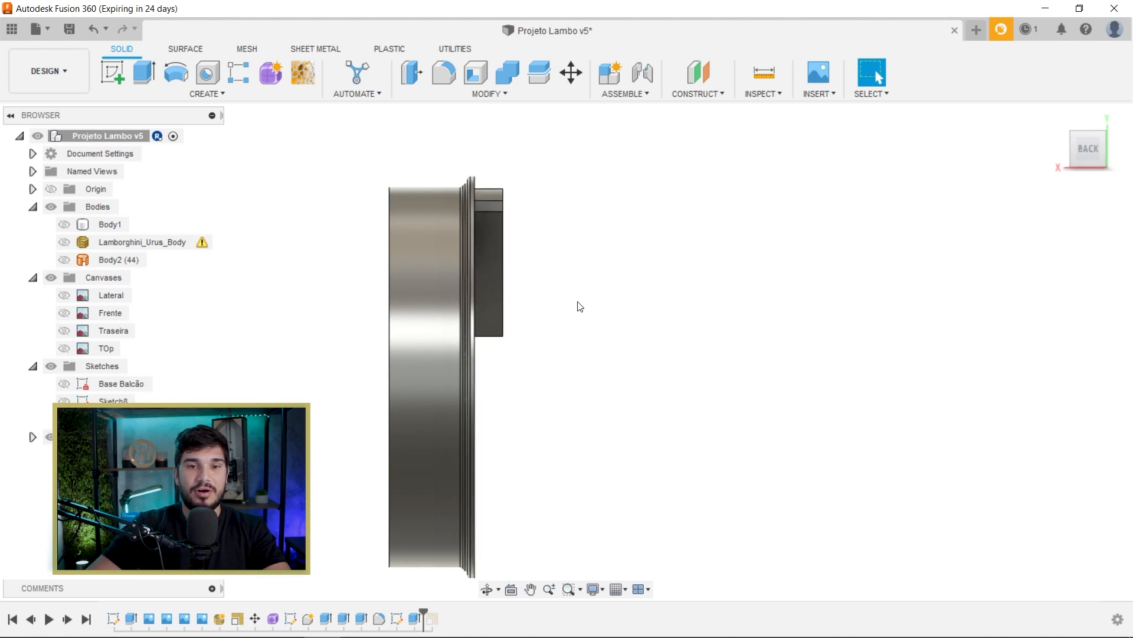
{"action": "middle_click_drag", "start_coordinate": [592, 230], "coordinate": [493, 211], "text": "shift"}
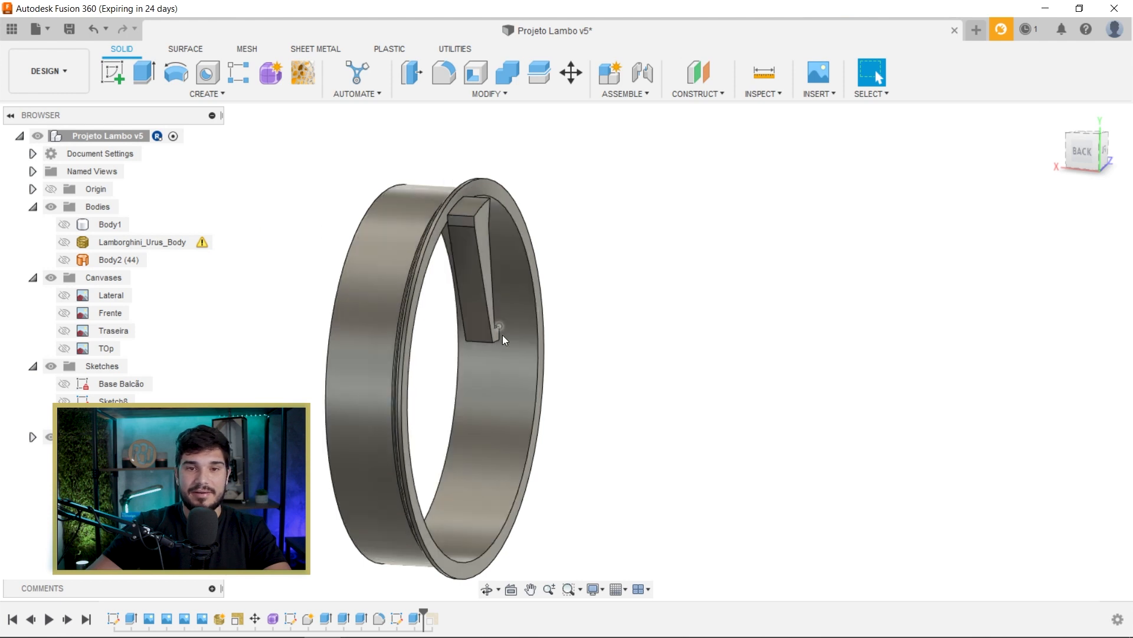
{"action": "middle_click_drag", "start_coordinate": [628, 323], "coordinate": [632, 289]}
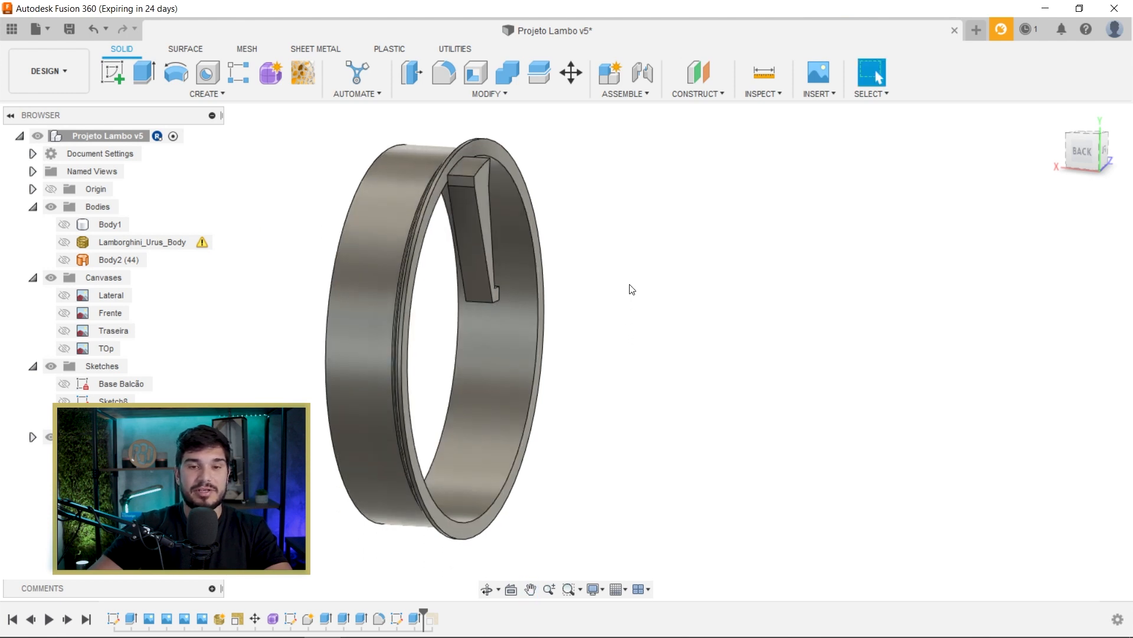
{"action": "left_click", "coordinate": [1087, 150]}
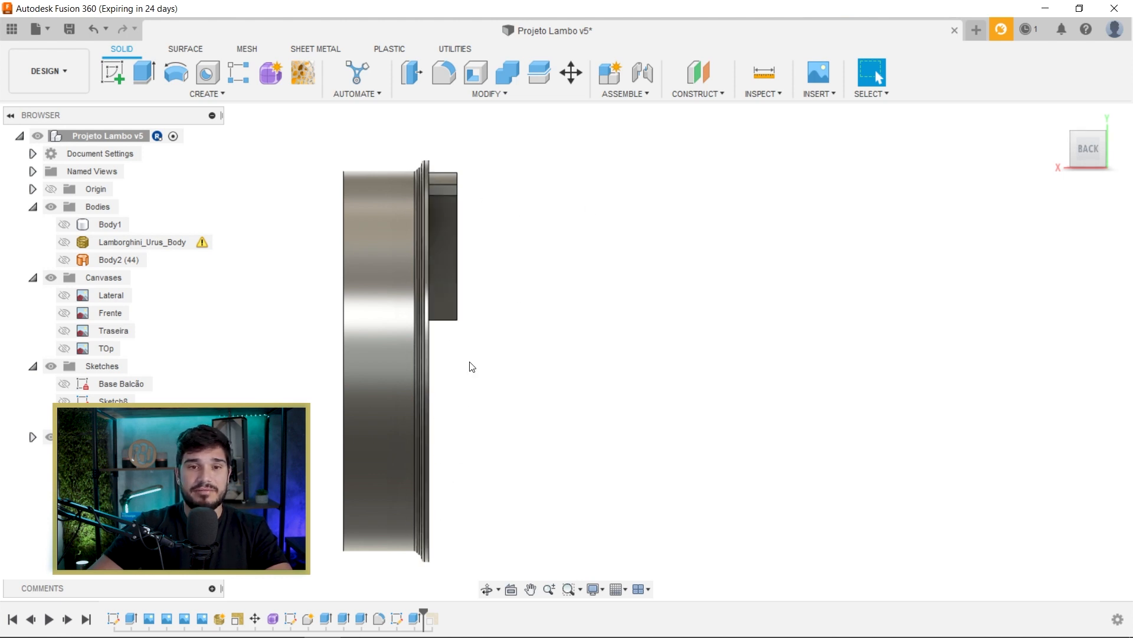
{"action": "mouse_move", "coordinate": [600, 296]}
{"action": "middle_mouse_down", "text": "shift"}
{"action": "mouse_move", "coordinate": [483, 296]}
{"action": "mouse_move", "coordinate": [605, 302]}
{"action": "middle_mouse_up", "text": "shift"}
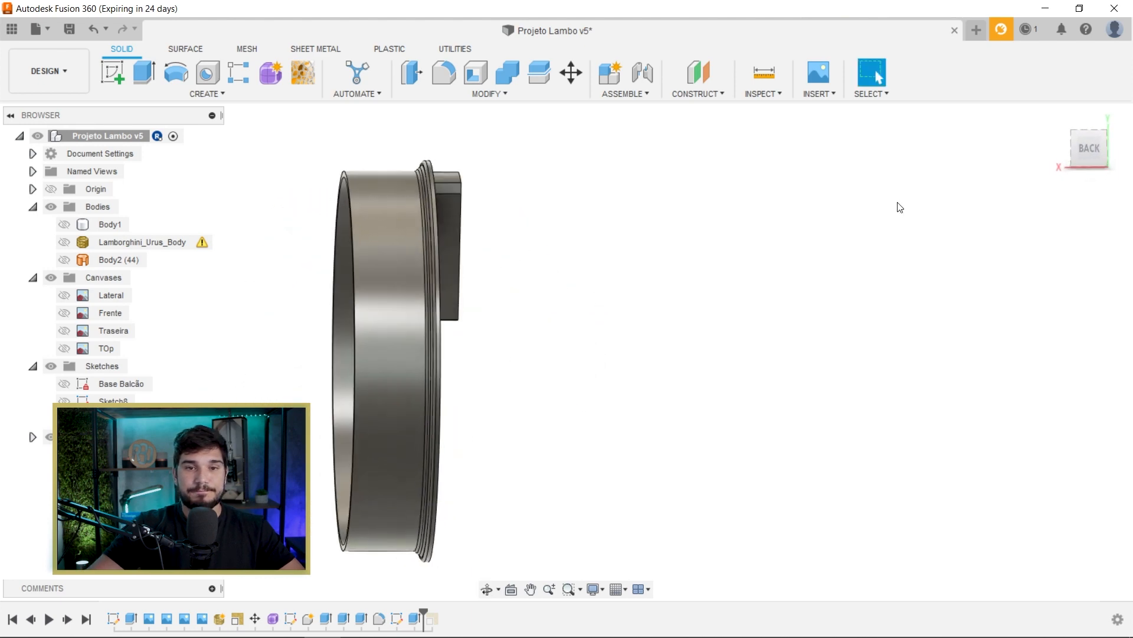
{"action": "middle_click_drag", "start_coordinate": [703, 271], "coordinate": [584, 293], "text": "shift"}
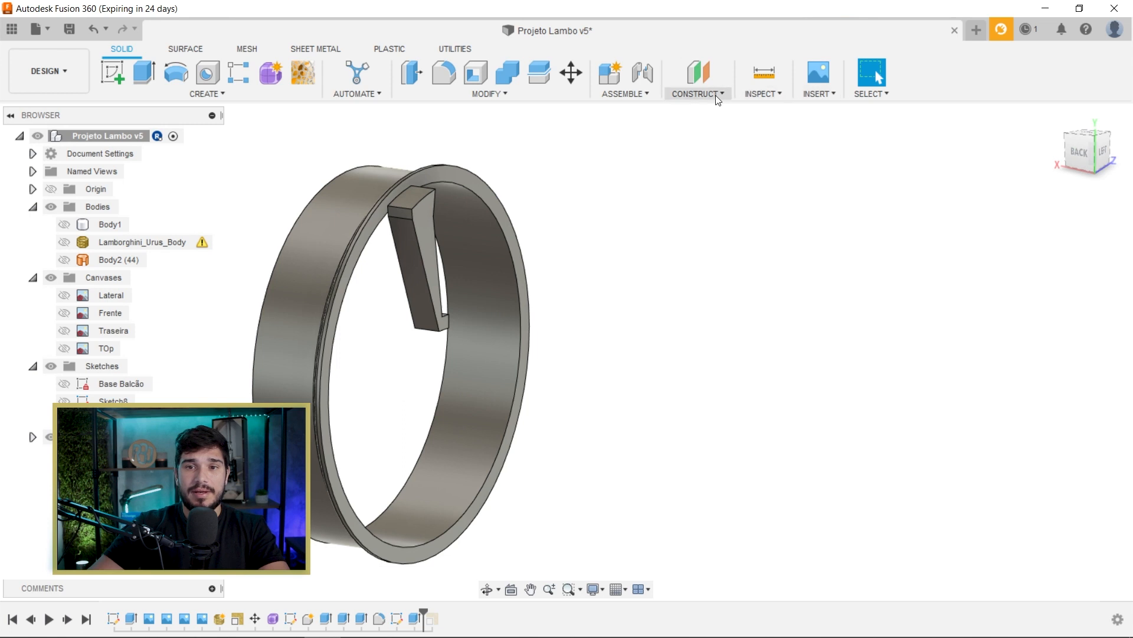
Step: Create a section analysis from the XY plane at a distance of -62 cm, cutting through the rim and spoke
{"action": "left_click", "coordinate": [806, 94]}
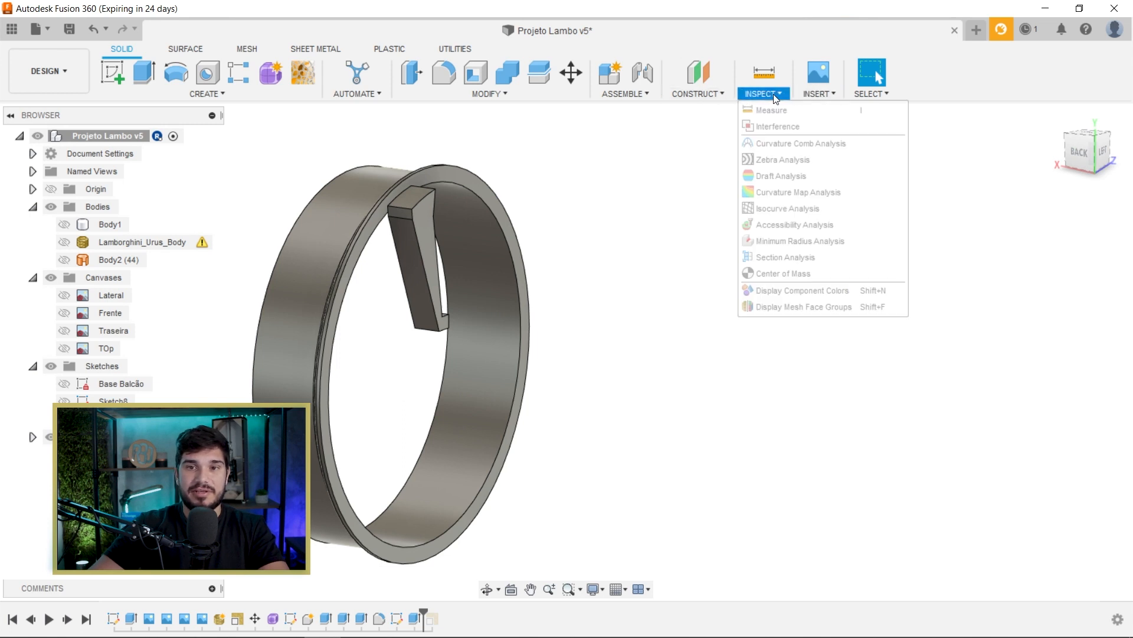
{"action": "mouse_move", "coordinate": [782, 94]}
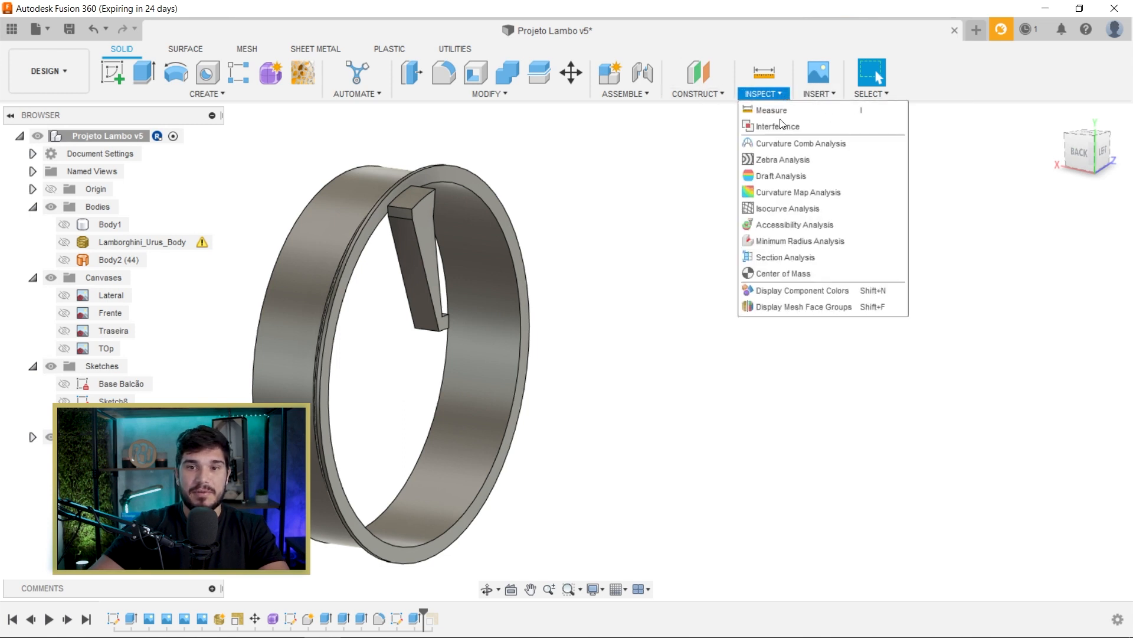
{"action": "left_click", "coordinate": [800, 260]}
{"action": "left_click", "coordinate": [835, 407]}
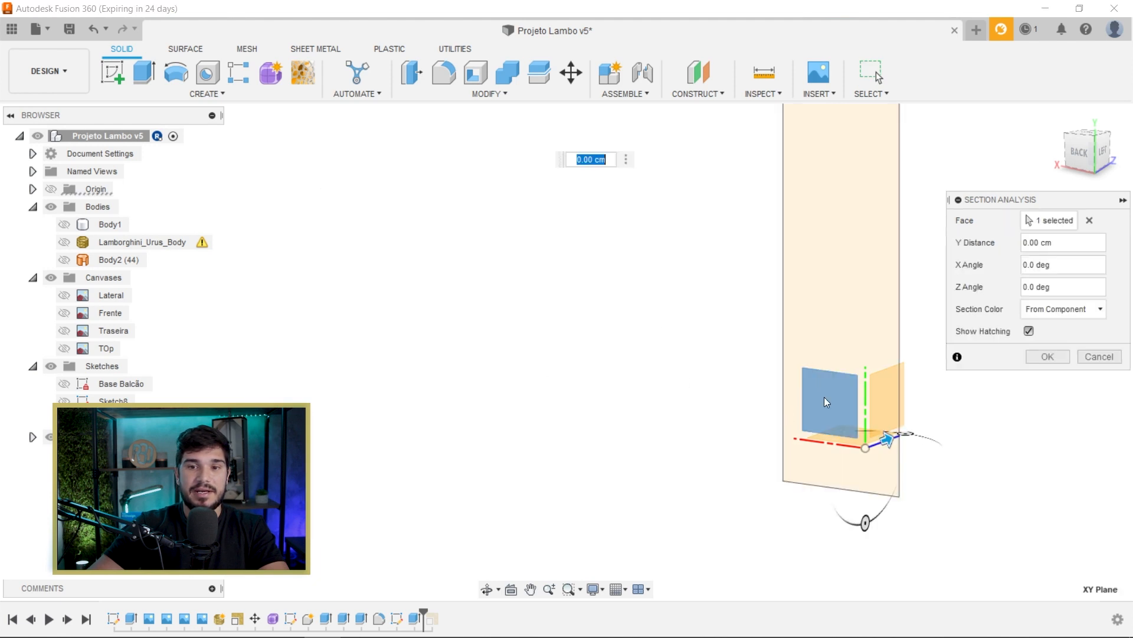
{"action": "middle_click_drag", "start_coordinate": [766, 387], "coordinate": [900, 384], "text": "shift"}
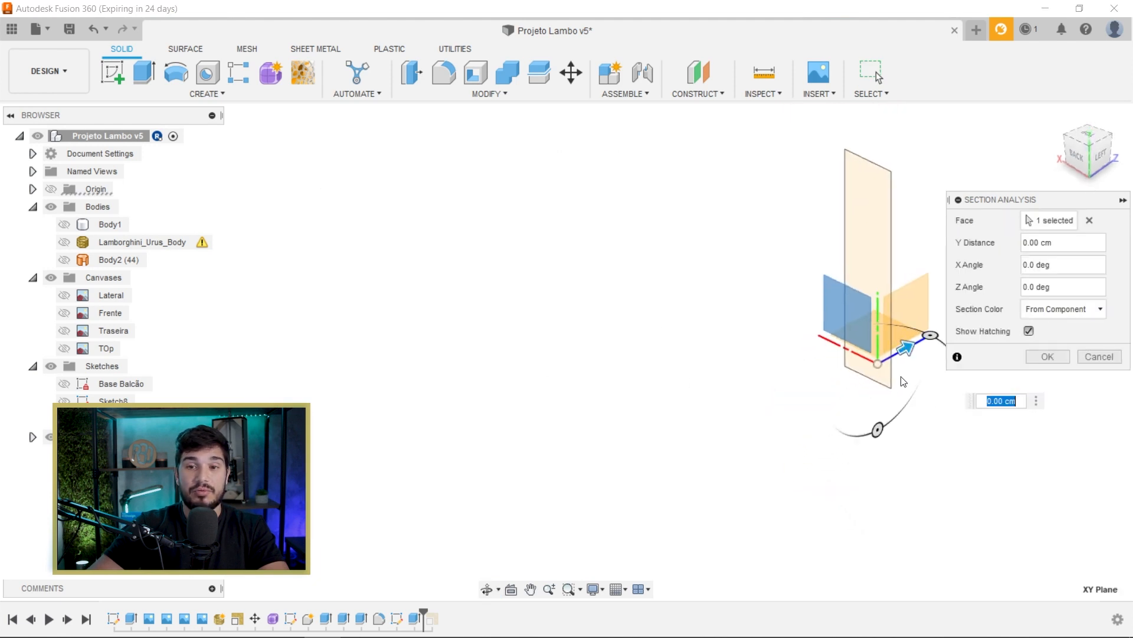
{"action": "left_click_drag", "start_coordinate": [908, 344], "coordinate": [609, 471]}
{"action": "left_click", "coordinate": [1088, 152]}
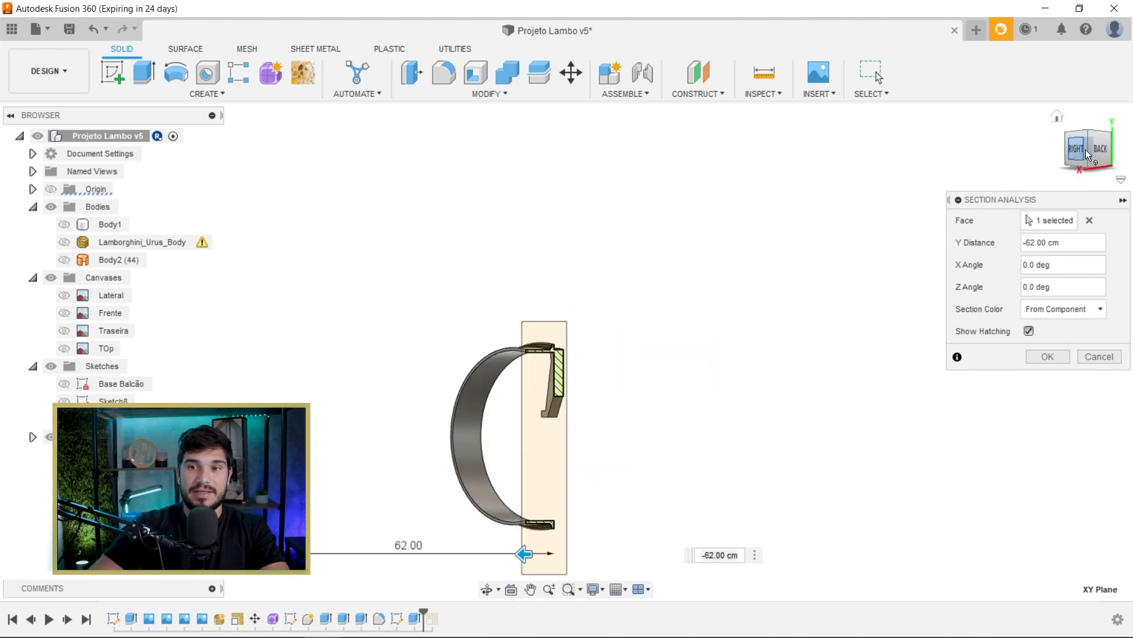
{"action": "left_click", "coordinate": [1048, 356]}
Step: On the XY plane, sketch a three-point fit point spline from the rim's flange down through the spoke to just below it
{"action": "scroll", "coordinate": [615, 354], "scroll_direction": "up", "scroll_amount": 5}
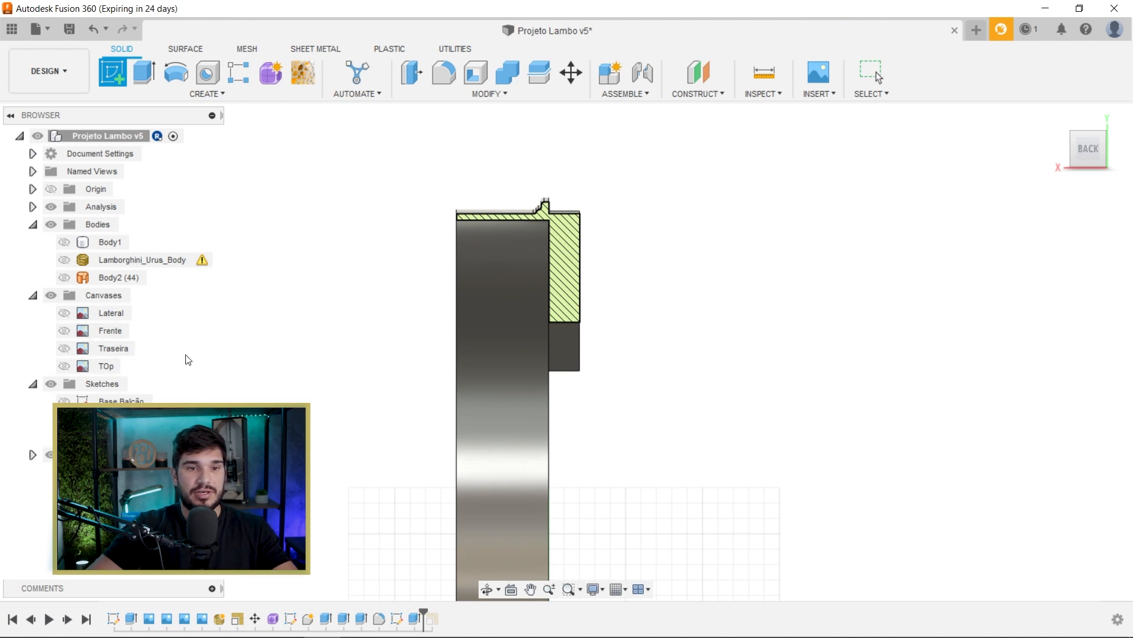
{"action": "left_click", "coordinate": [650, 410]}
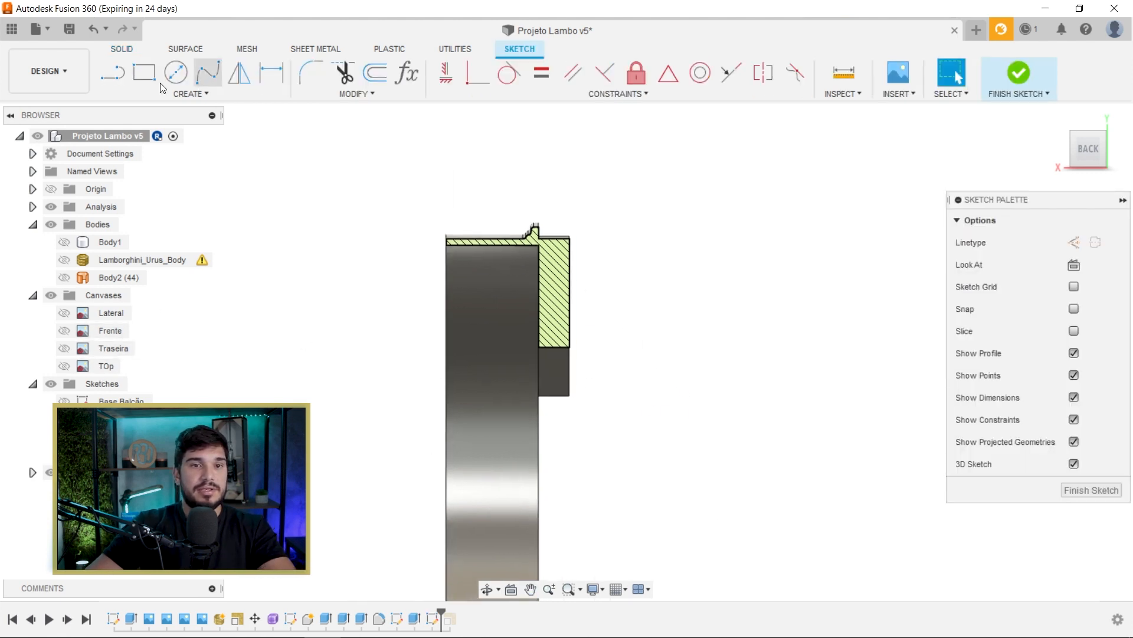
{"action": "left_click", "coordinate": [206, 73]}
{"action": "scroll", "coordinate": [549, 248], "scroll_direction": "up", "scroll_amount": 5}
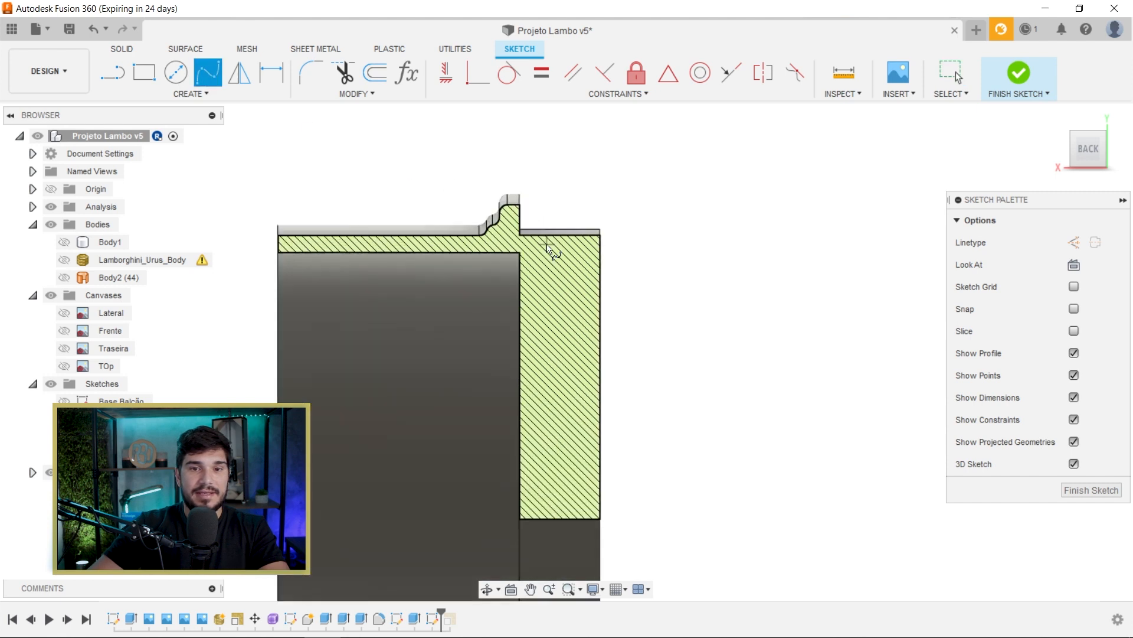
{"action": "left_click", "coordinate": [521, 226]}
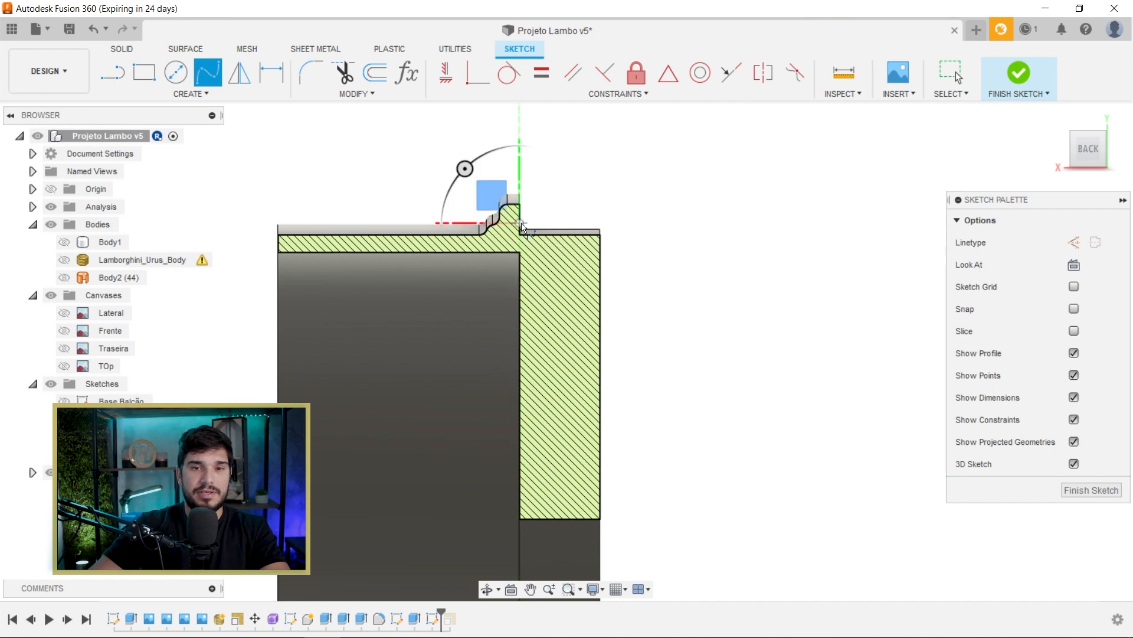
{"action": "mouse_move", "coordinate": [574, 524]}
{"action": "middle_mouse_down"}
{"action": "mouse_move", "coordinate": [561, 400]}
{"action": "mouse_move", "coordinate": [477, 371]}
{"action": "middle_mouse_up"}
{"action": "left_click", "coordinate": [485, 505]}
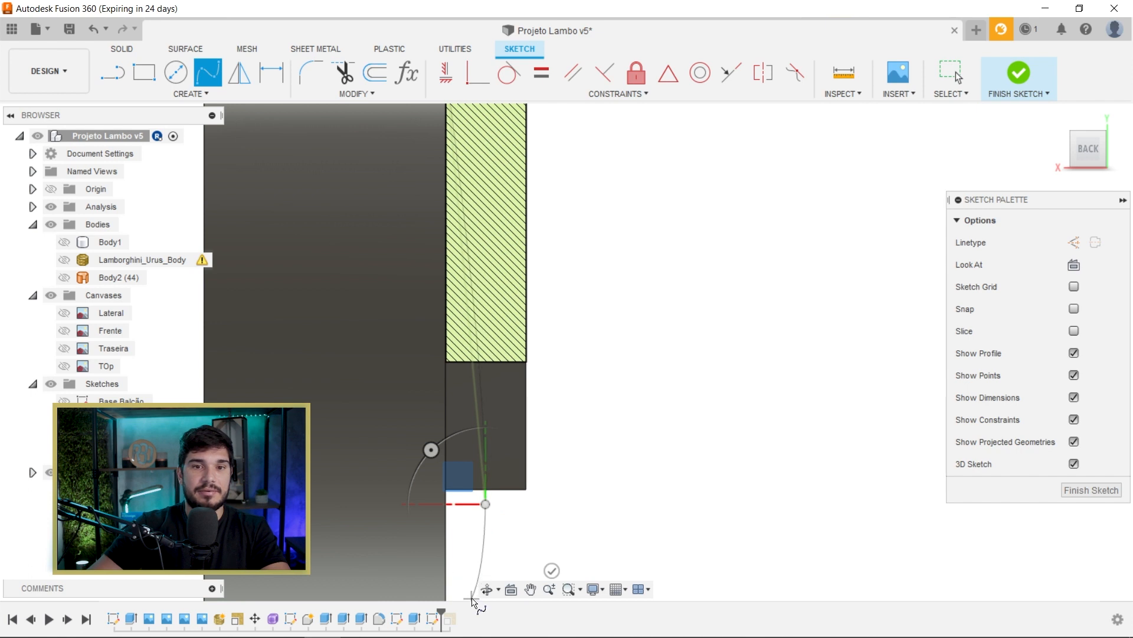
{"action": "left_click", "coordinate": [472, 596]}
{"action": "middle_click_drag", "start_coordinate": [521, 508], "coordinate": [542, 412]}
{"action": "scroll", "coordinate": [510, 457], "scroll_direction": "down", "scroll_amount": 2}
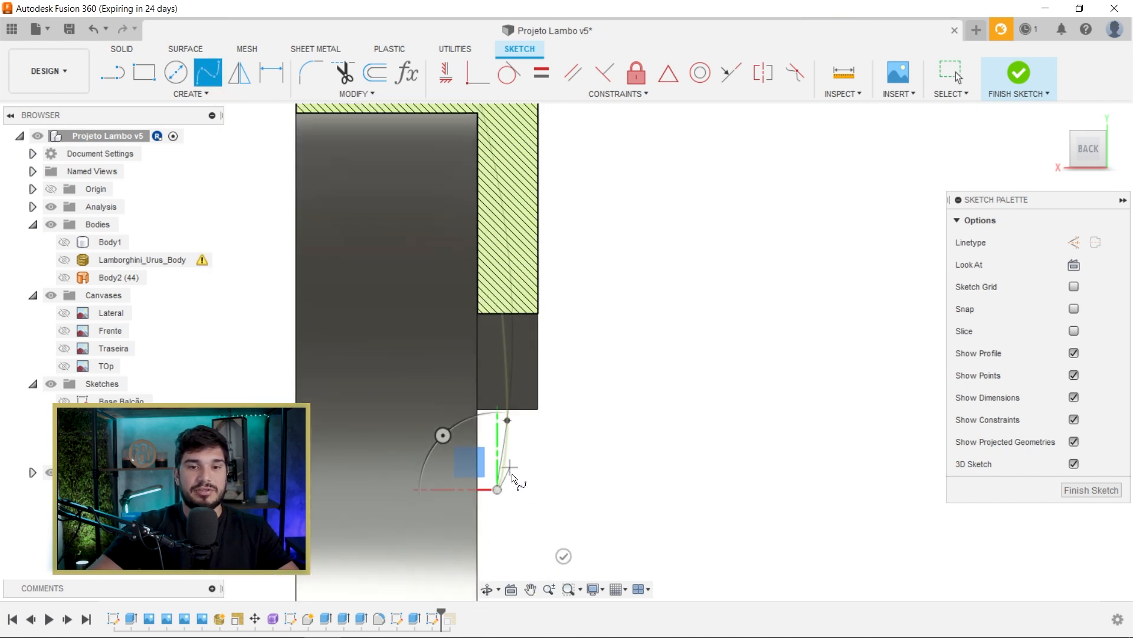
{"action": "left_click", "coordinate": [564, 554]}
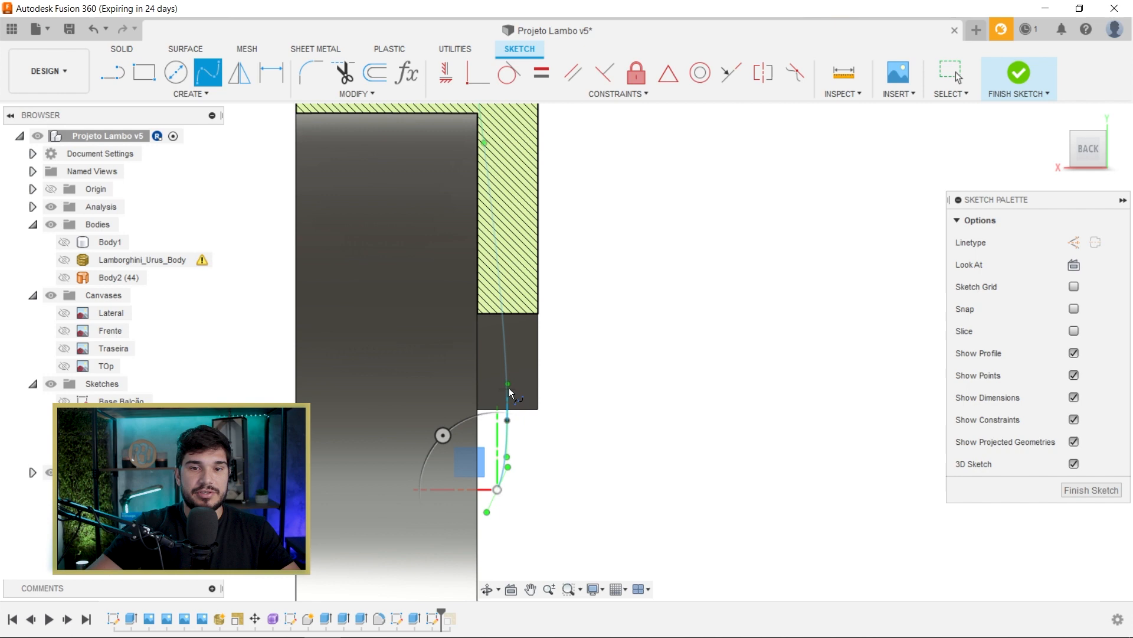
{"action": "key", "text": "Escape"}
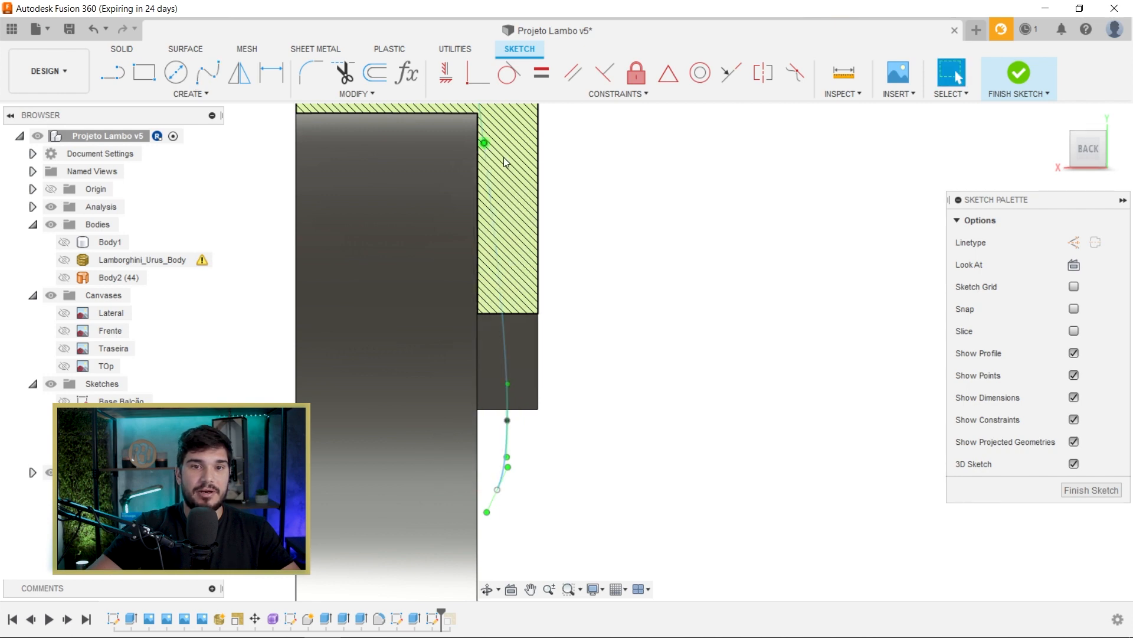
Step: Reshape the spline by adjusting its upper tangent handle and moving its middle and lower points
{"action": "key", "text": "Delete"}
{"action": "left_click_drag", "start_coordinate": [487, 156], "coordinate": [490, 161]}
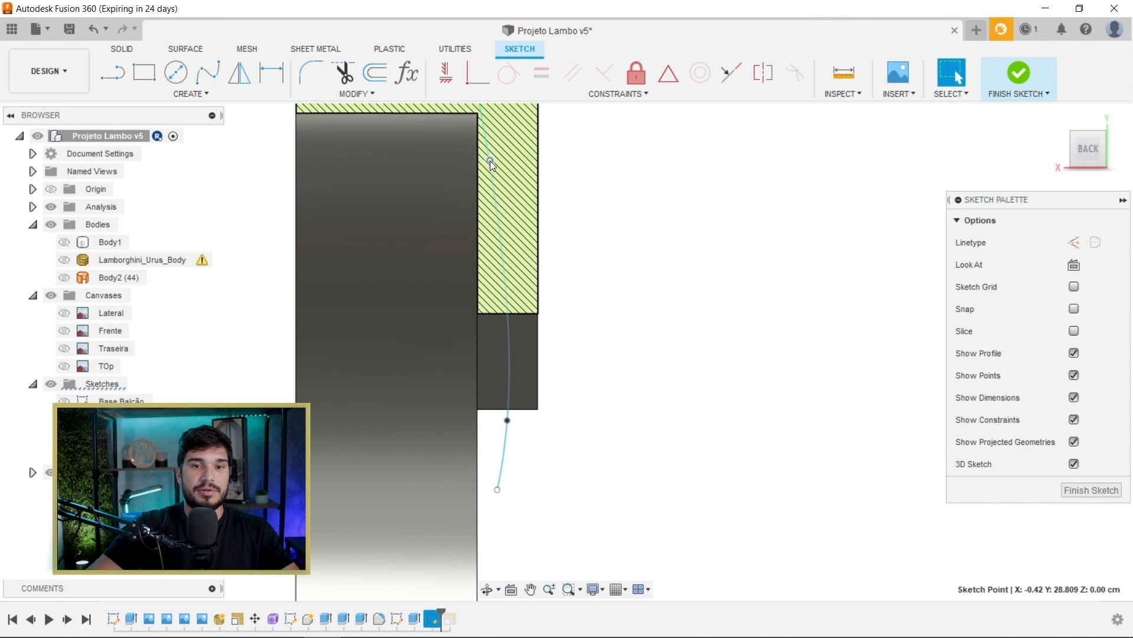
{"action": "left_click_drag", "start_coordinate": [507, 421], "coordinate": [505, 405]}
{"action": "left_click_drag", "start_coordinate": [505, 491], "coordinate": [513, 484]}
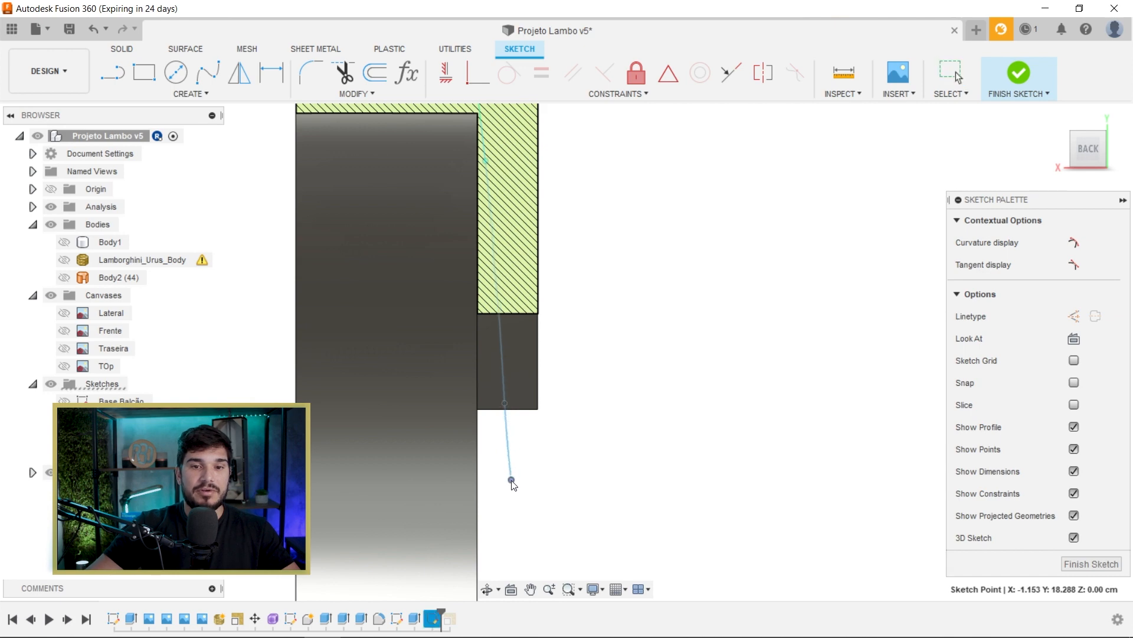
Step: Adjust the tangent handle at the spline's middle point and constrain the handle to vertical
{"action": "left_click", "coordinate": [505, 405]}
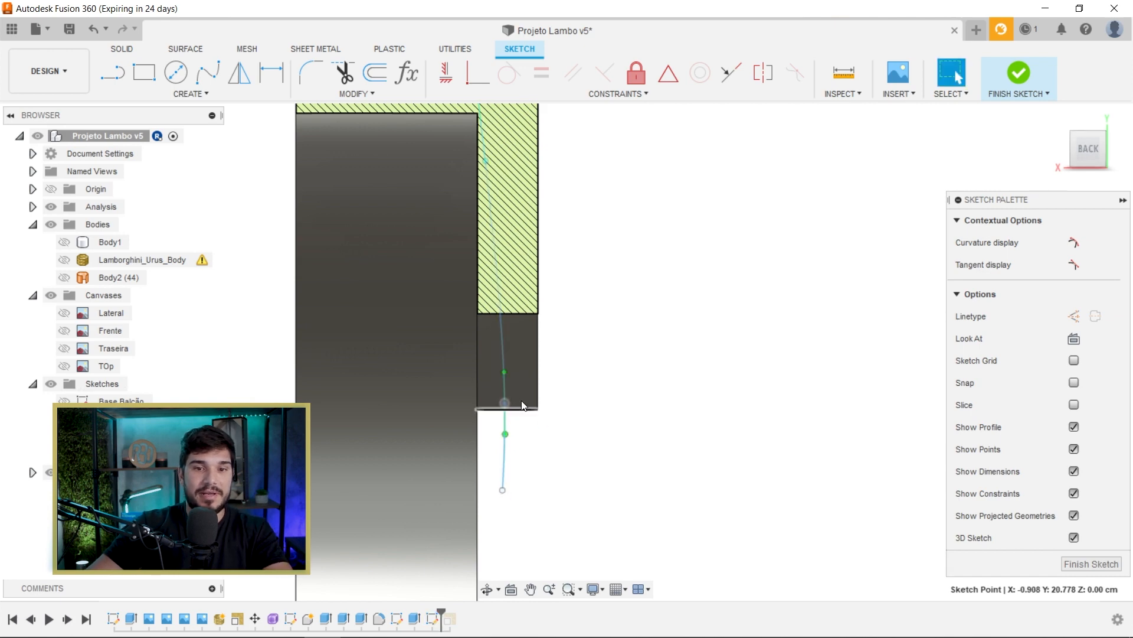
{"action": "left_click_drag", "start_coordinate": [504, 373], "coordinate": [515, 370]}
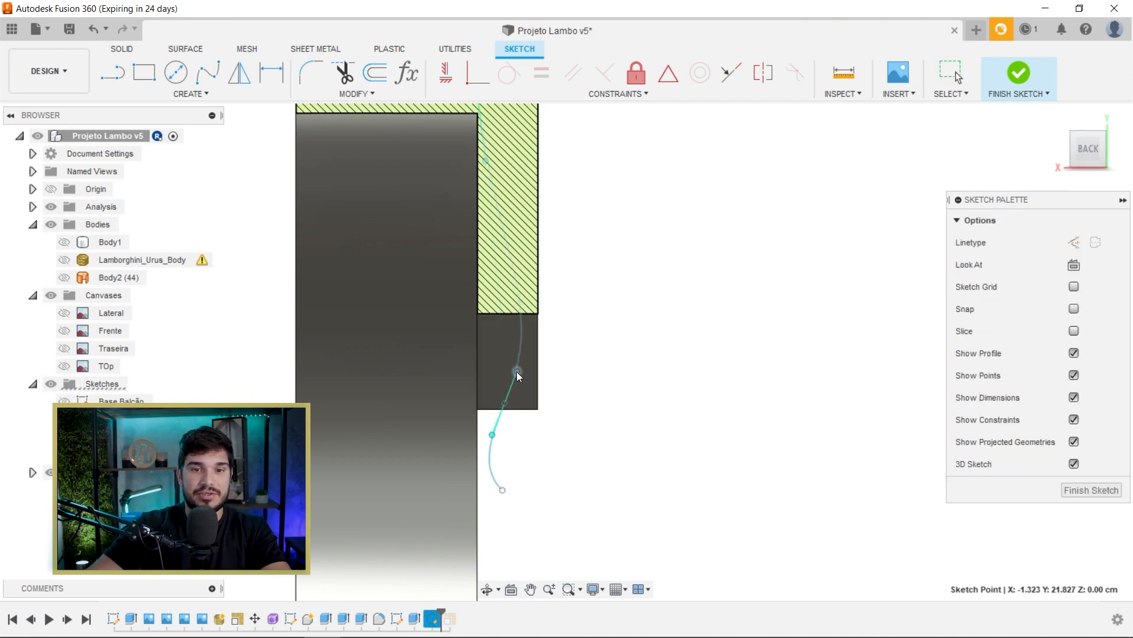
{"action": "left_click", "coordinate": [503, 424]}
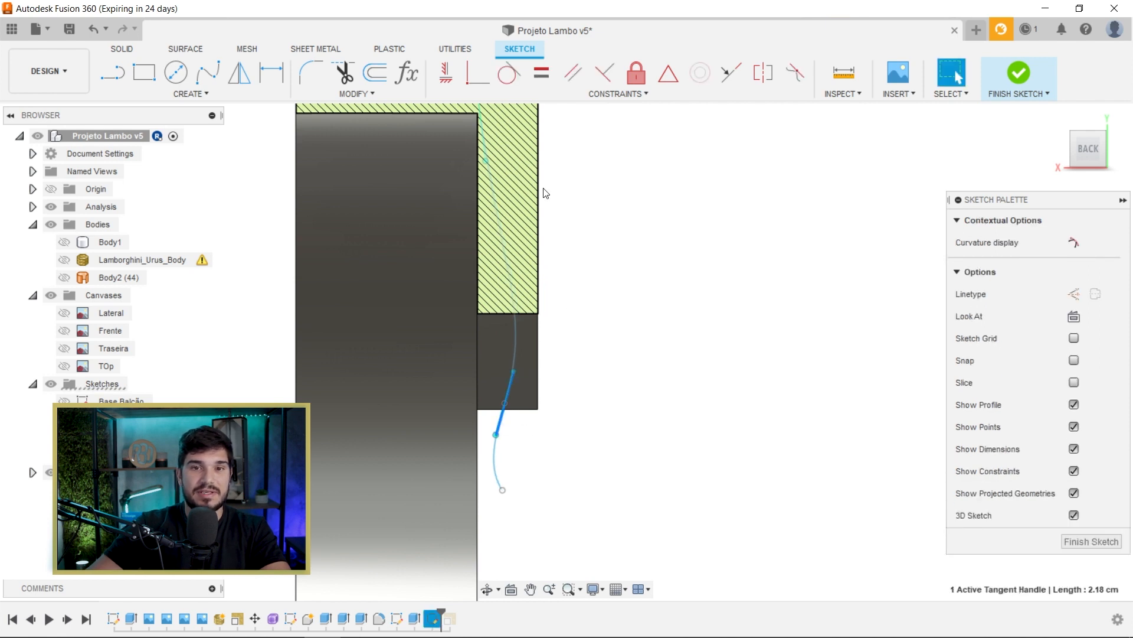
{"action": "left_click", "coordinate": [461, 81]}
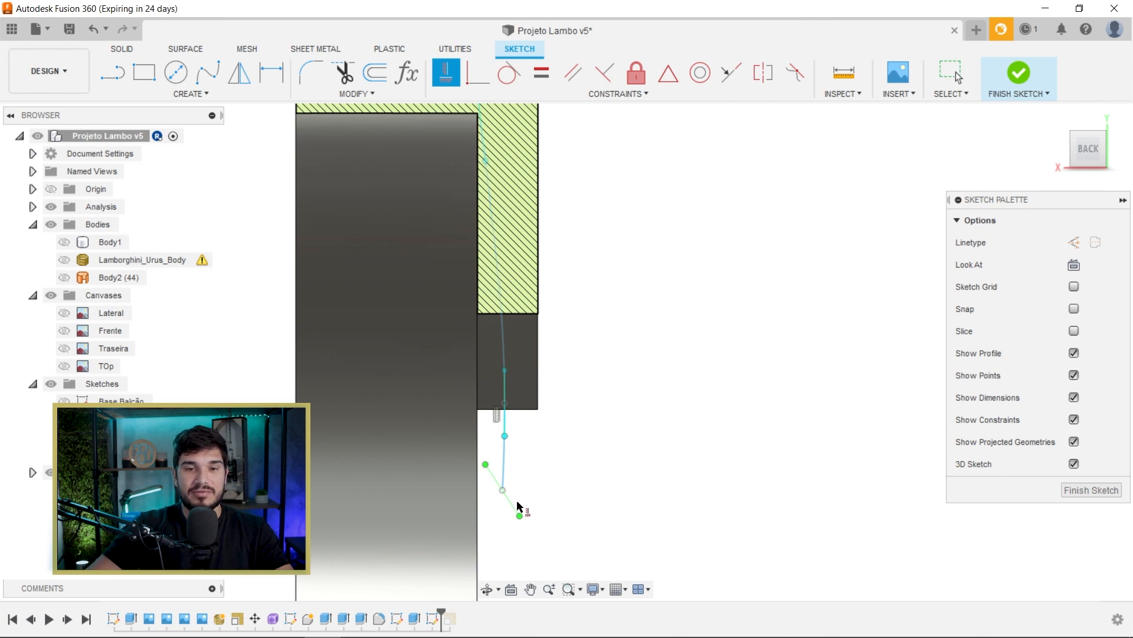
{"action": "key", "text": "Escape"}
Step: Delete the spline's lowest point, below the spoke
{"action": "left_click", "coordinate": [503, 489]}
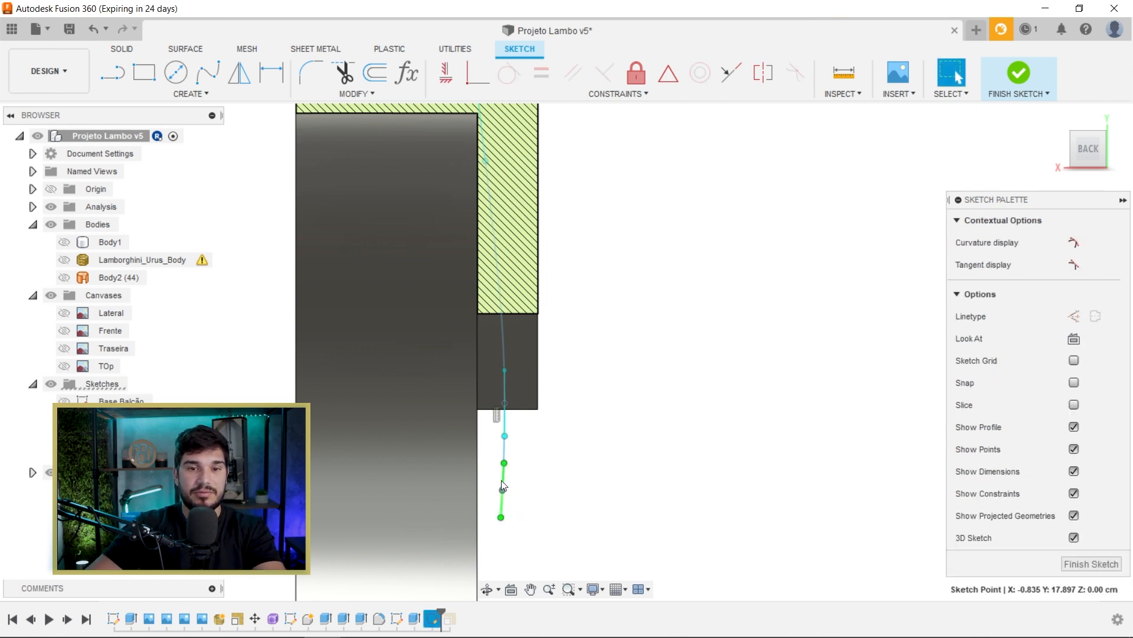
{"action": "left_click", "coordinate": [547, 478]}
{"action": "left_click", "coordinate": [503, 489]}
{"action": "key", "text": "Delete"}
Step: Move the spline's lower end onto the spoke's bottom edge and adjust the tangent handles at both ends to refine the curve
{"action": "scroll", "coordinate": [499, 417], "scroll_direction": "up", "scroll_amount": 3}
{"action": "left_click_drag", "start_coordinate": [505, 397], "coordinate": [532, 409]}
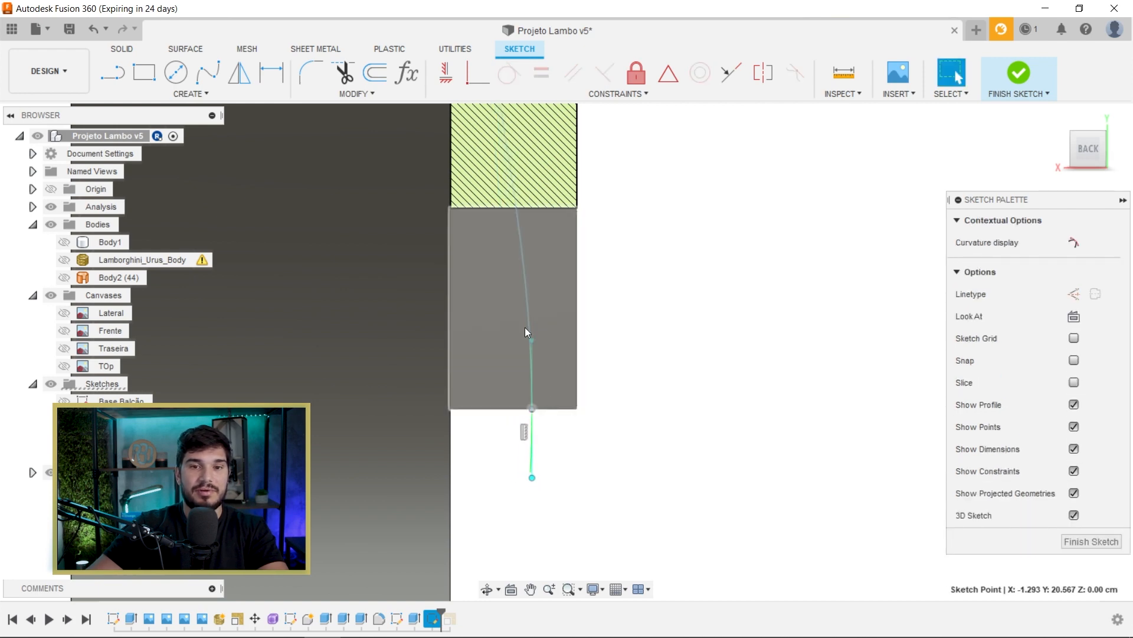
{"action": "left_click_drag", "start_coordinate": [533, 339], "coordinate": [529, 295]}
{"action": "mouse_move", "coordinate": [539, 251]}
{"action": "middle_mouse_down"}
{"action": "mouse_move", "coordinate": [545, 452]}
{"action": "mouse_move", "coordinate": [535, 396]}
{"action": "middle_mouse_up"}
{"action": "left_click_drag", "start_coordinate": [482, 246], "coordinate": [507, 244]}
{"action": "scroll", "coordinate": [549, 251], "scroll_direction": "down", "scroll_amount": 4}
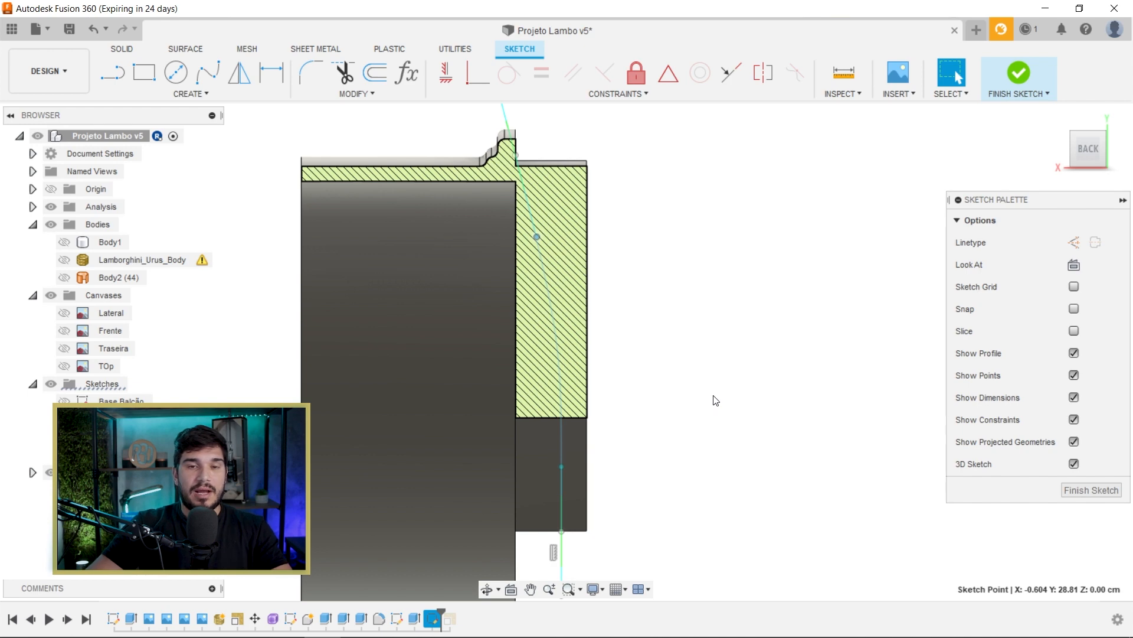
{"action": "key", "text": "l"}
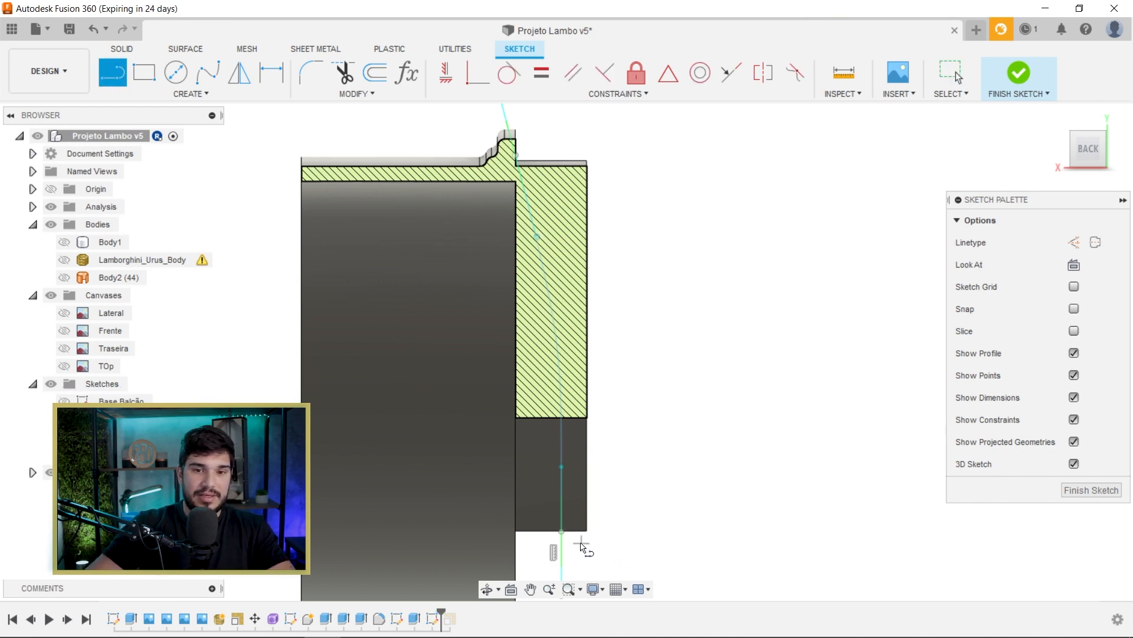
{"action": "left_click", "coordinate": [563, 533]}
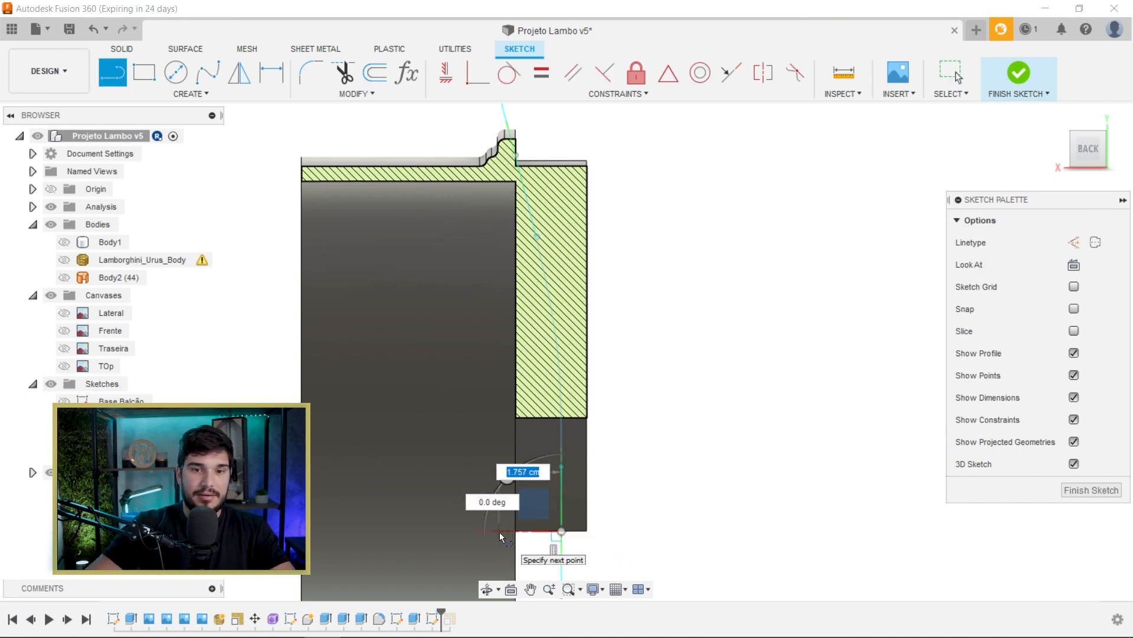
{"action": "scroll", "coordinate": [505, 534], "scroll_direction": "up", "scroll_amount": 2}
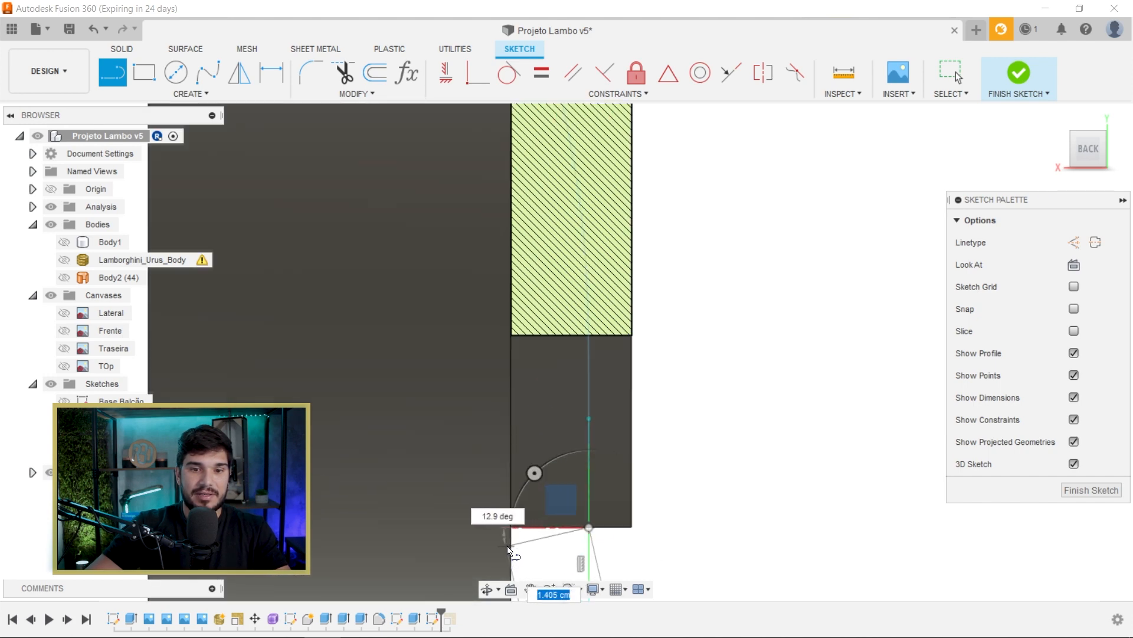
{"action": "key", "text": "Escape"}
Step: Project the rim's outline edge on the side where the spoke meets it into the sketch
{"action": "middle_click_drag", "start_coordinate": [551, 557], "coordinate": [522, 350]}
{"action": "scroll", "coordinate": [533, 375], "scroll_direction": "down", "scroll_amount": 3}
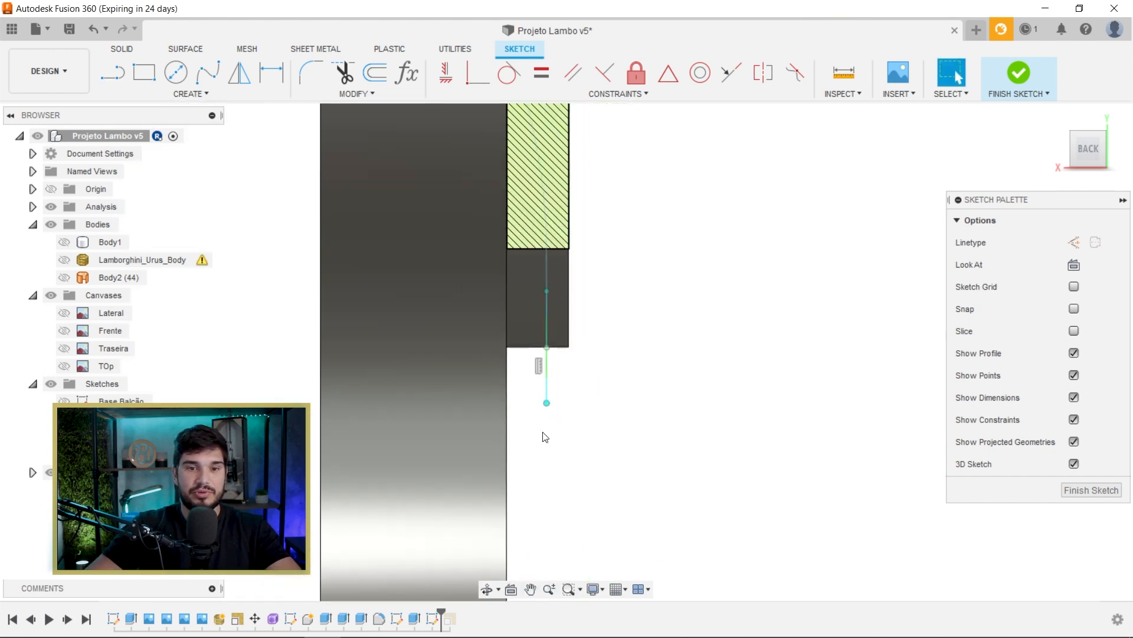
{"action": "middle_click_drag", "start_coordinate": [578, 505], "coordinate": [532, 302]}
{"action": "scroll", "coordinate": [524, 489], "scroll_direction": "down", "scroll_amount": 2}
{"action": "middle_click_drag", "start_coordinate": [502, 546], "coordinate": [502, 452]}
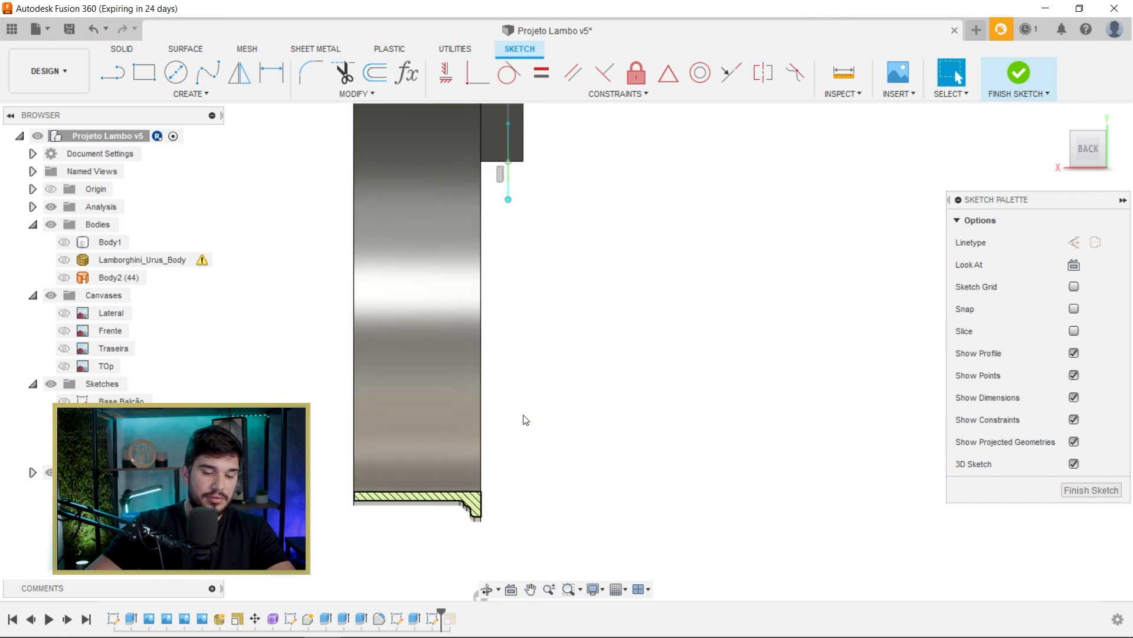
{"action": "key", "text": "p"}
{"action": "left_click", "coordinate": [480, 383]}
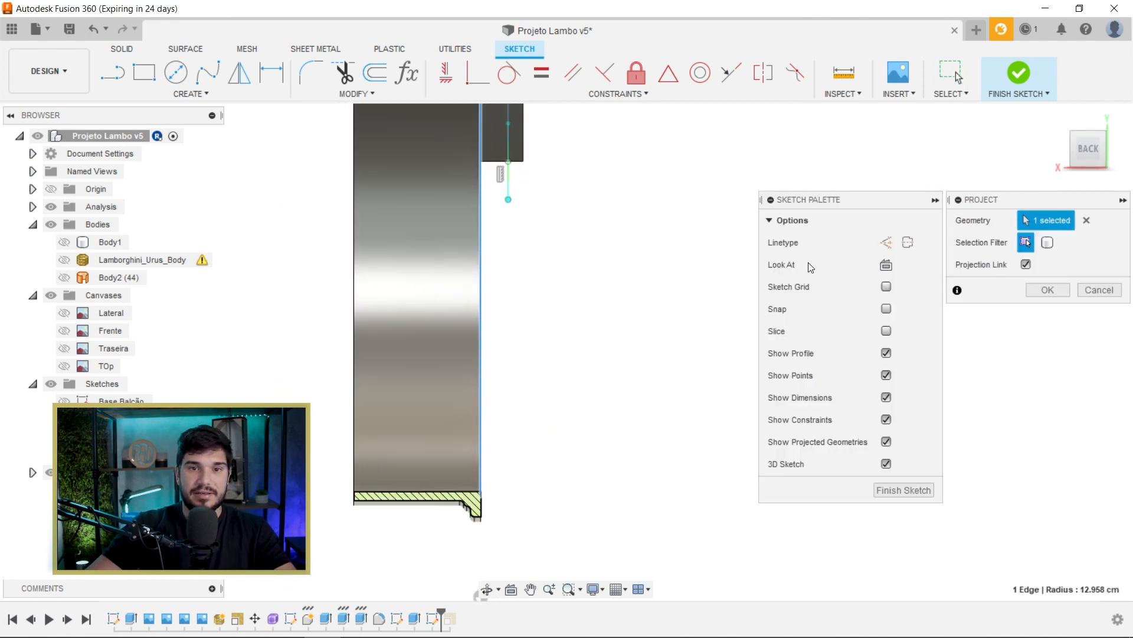
{"action": "left_click", "coordinate": [1032, 287]}
Step: Try to draw a horizontal line from the spline's lower end to the projected rim edge
{"action": "middle_click_drag", "start_coordinate": [630, 250], "coordinate": [631, 355]}
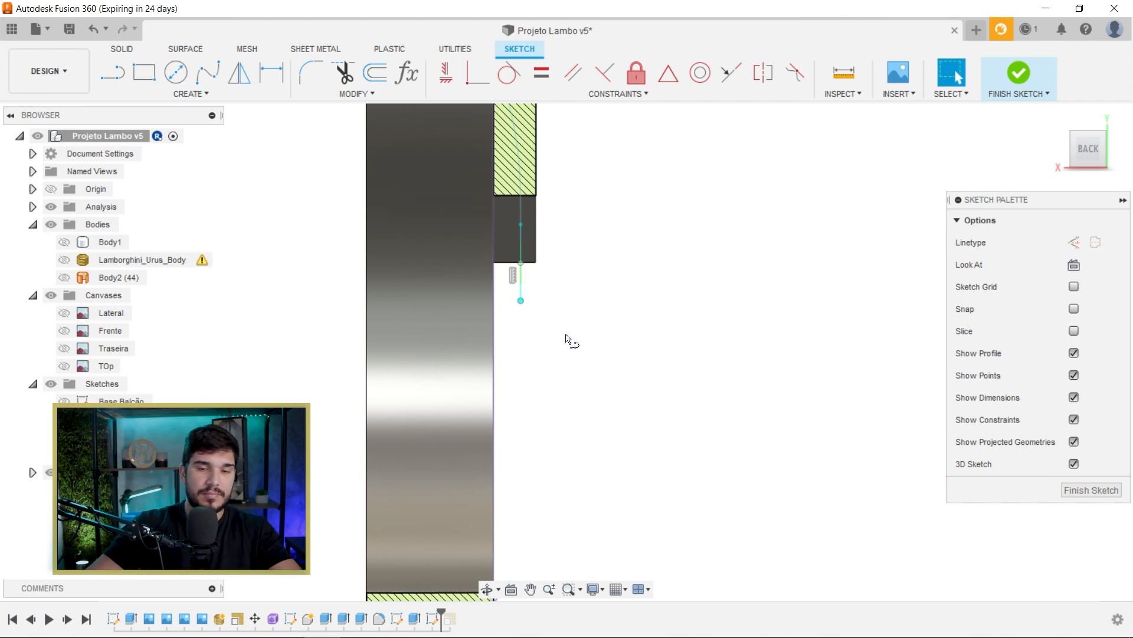
{"action": "key", "text": "l"}
{"action": "scroll", "coordinate": [528, 267], "scroll_direction": "up", "scroll_amount": 2}
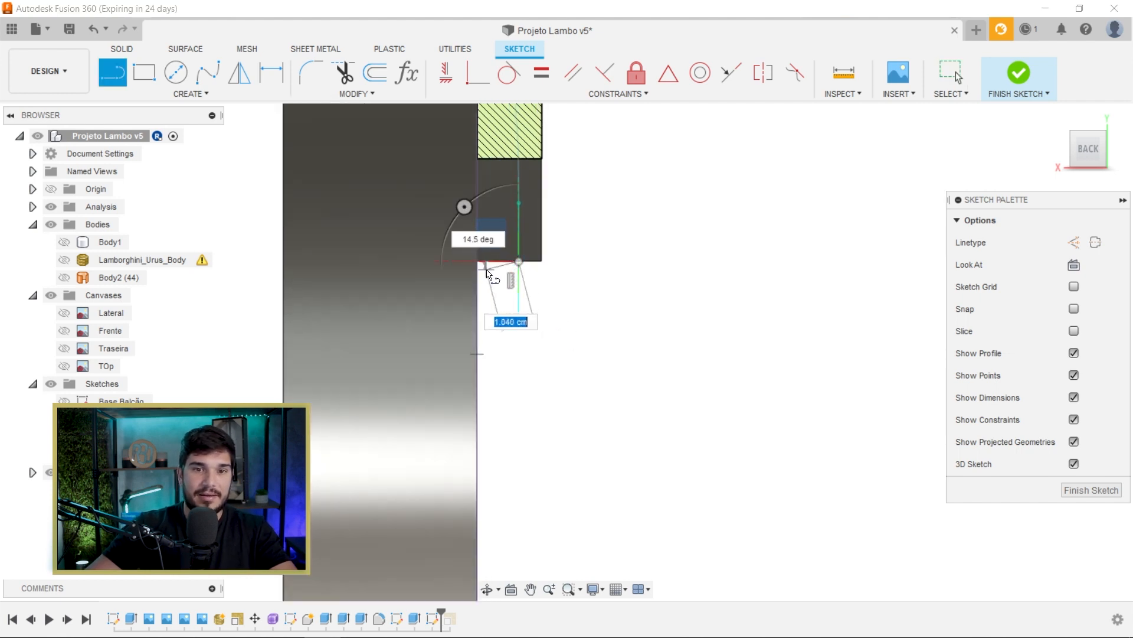
{"action": "scroll", "coordinate": [480, 264], "scroll_direction": "up", "scroll_amount": 2}
{"action": "scroll", "coordinate": [479, 263], "scroll_direction": "up", "scroll_amount": 3}
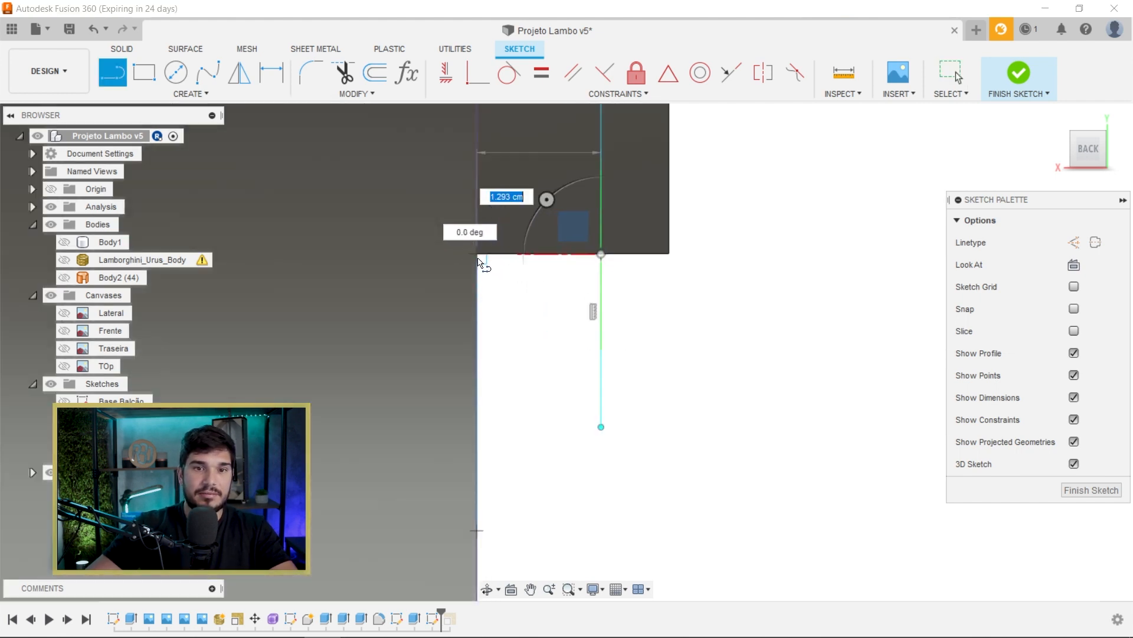
{"action": "left_click", "coordinate": [479, 256]}
{"action": "scroll", "coordinate": [501, 255], "scroll_direction": "down", "scroll_amount": 5}
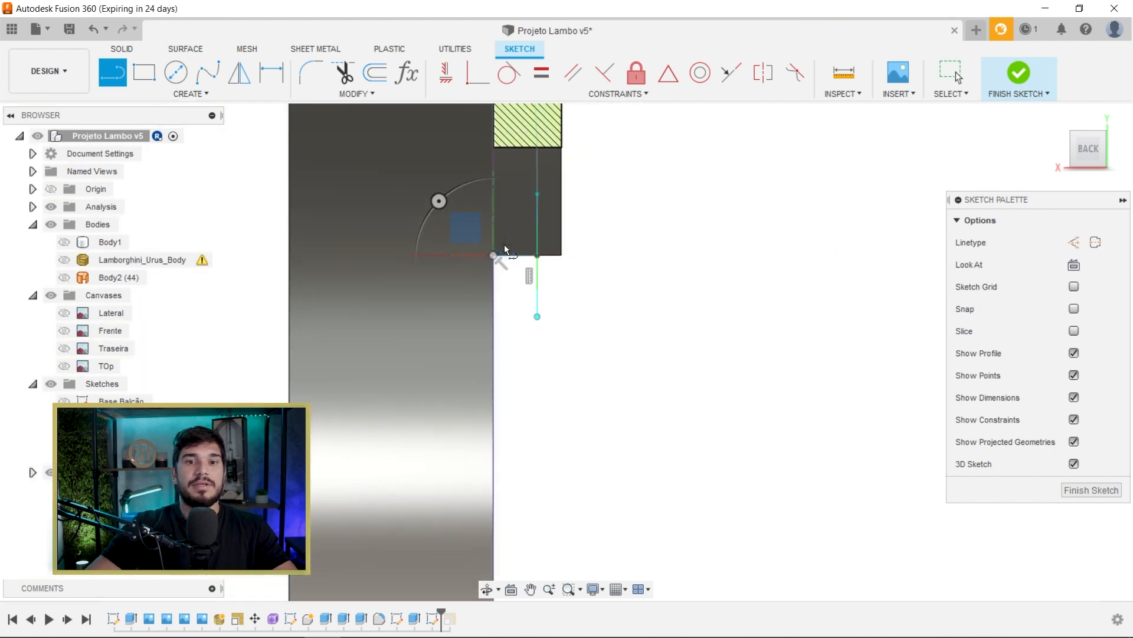
{"action": "middle_click_drag", "start_coordinate": [493, 241], "coordinate": [491, 431]}
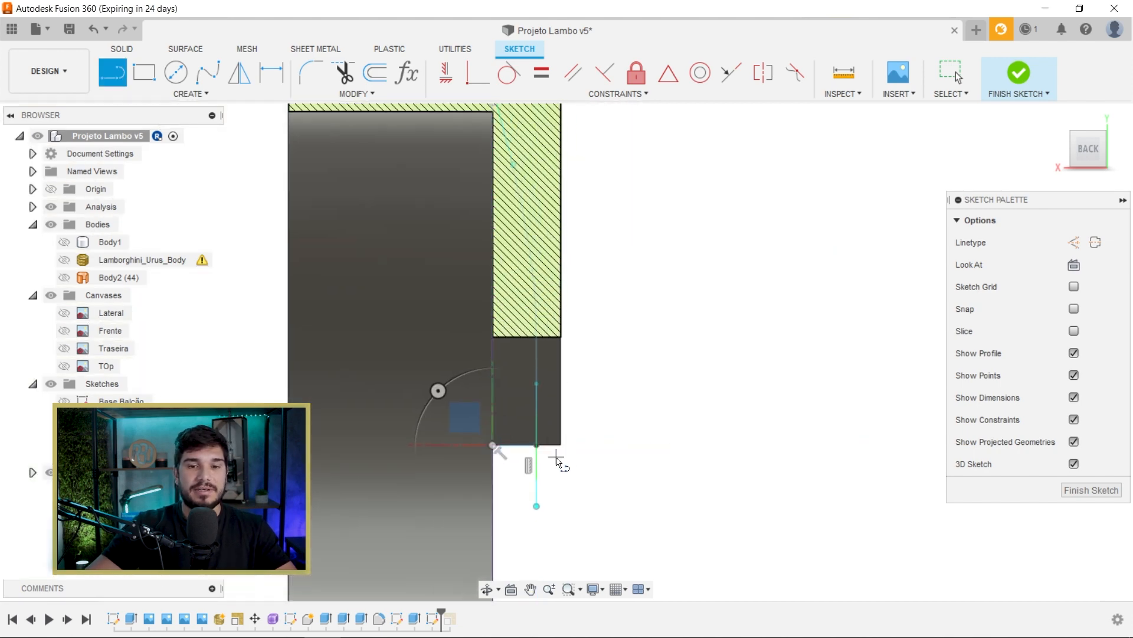
{"action": "key", "text": "Escape"}
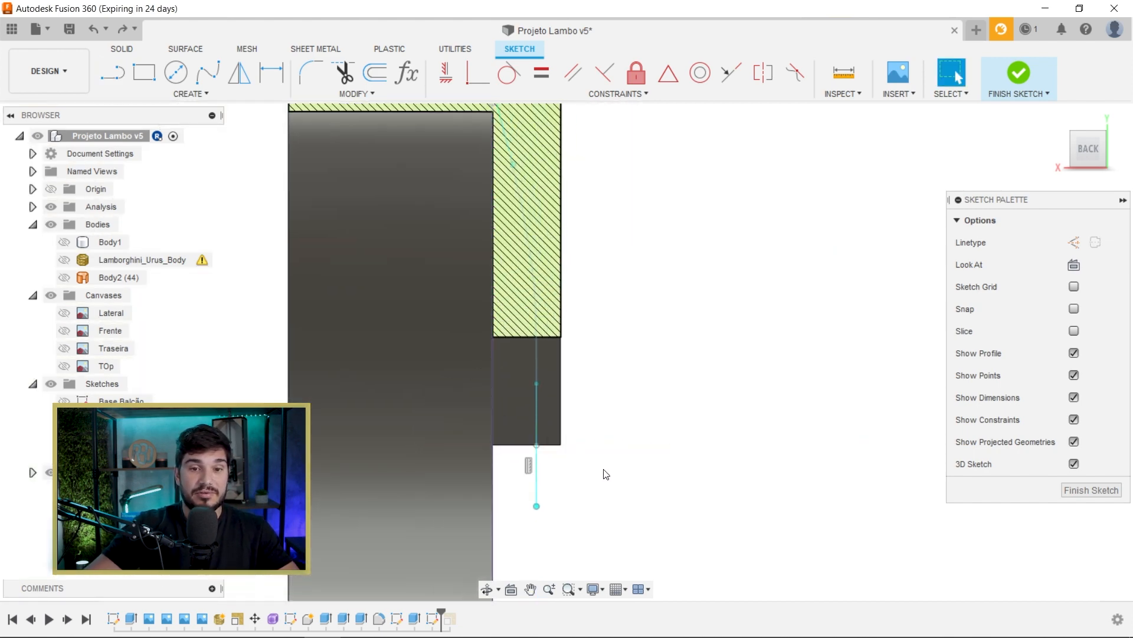
Step: Close the profile outside the spoke with a horizontal line, a vertical line about 12 cm long and a slanted line to the spline's upper point; finish the sketch
{"action": "middle_click_drag", "start_coordinate": [605, 474], "coordinate": [602, 421]}
{"action": "middle_click_drag", "start_coordinate": [611, 474], "coordinate": [610, 438]}
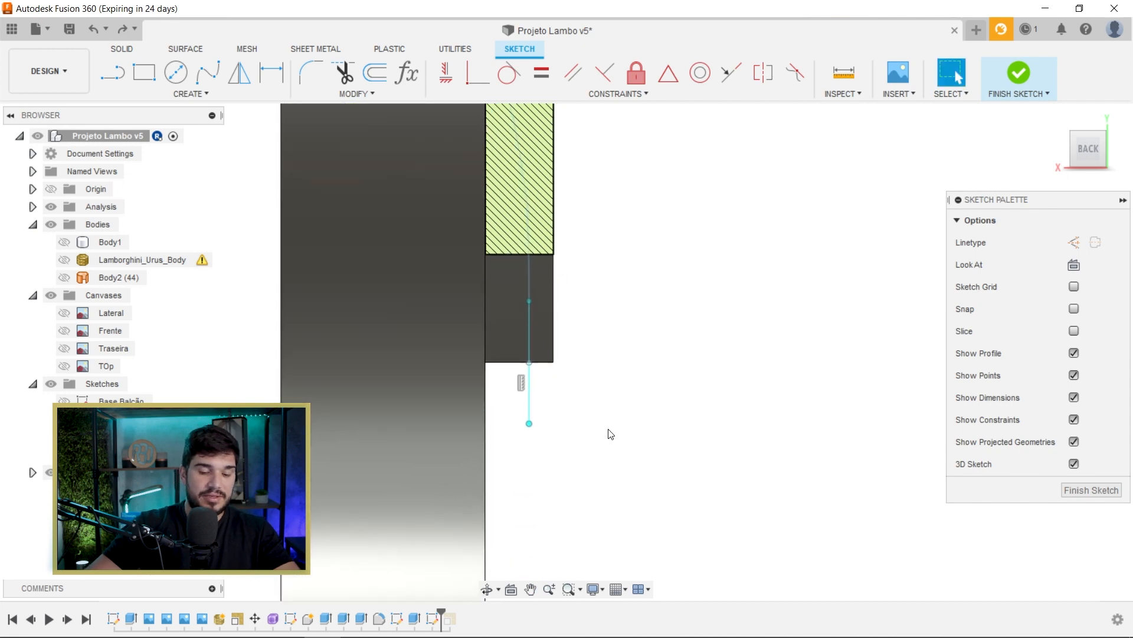
{"action": "key", "text": "l"}
{"action": "left_click", "coordinate": [530, 365]}
{"action": "left_click", "coordinate": [590, 365]}
{"action": "middle_click_drag", "start_coordinate": [590, 255], "coordinate": [587, 473]}
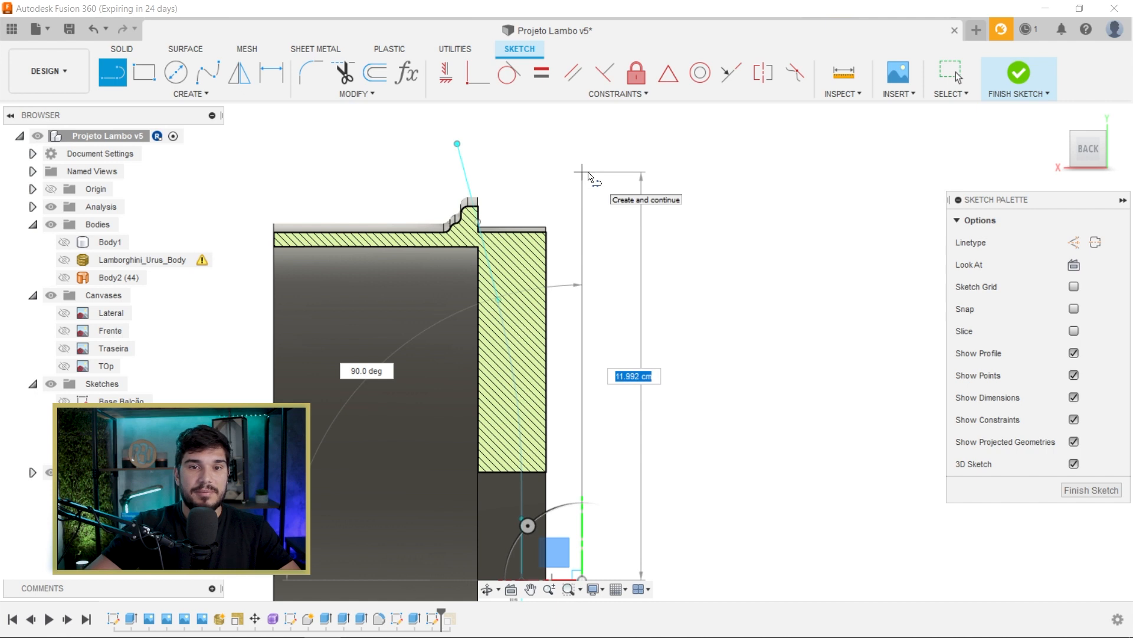
{"action": "left_click", "coordinate": [582, 171]}
{"action": "left_click", "coordinate": [478, 222]}
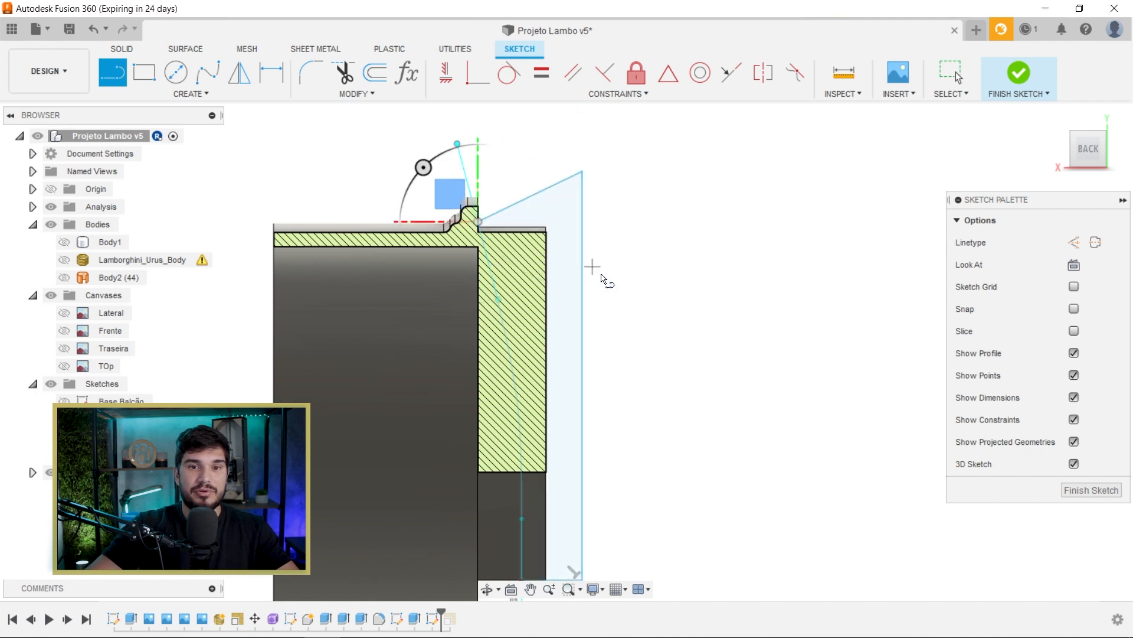
{"action": "scroll", "coordinate": [617, 287], "scroll_direction": "down", "scroll_amount": 3}
{"action": "left_click", "coordinate": [1075, 487]}
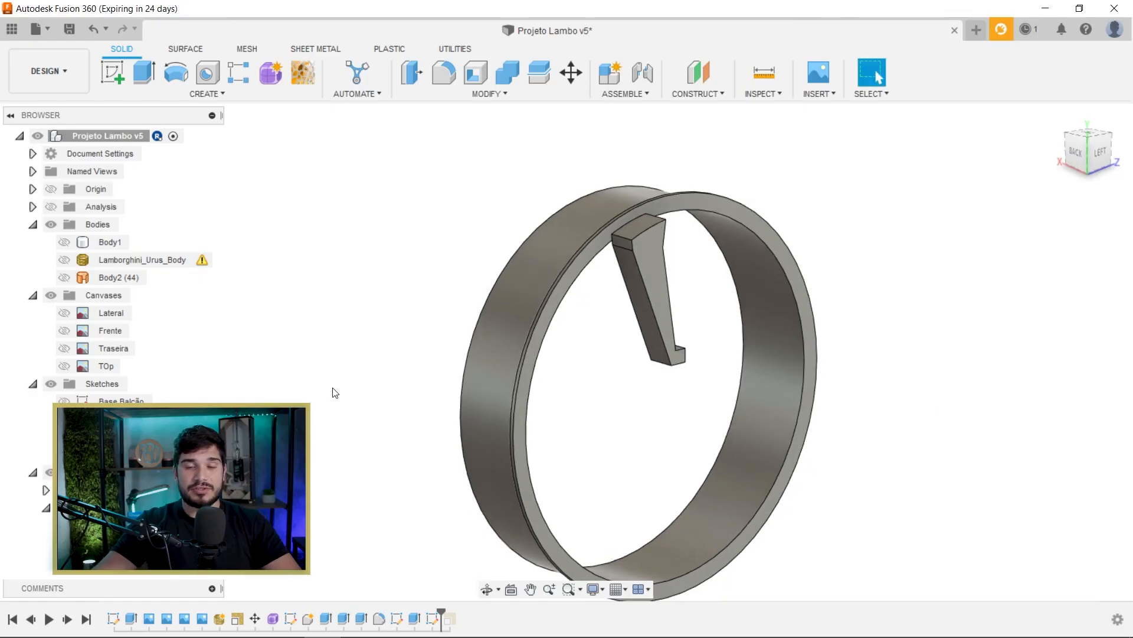
Step: Edit the spoke's extrusion so that its operation is New Body
{"action": "left_click", "coordinate": [421, 617]}
{"action": "left_click", "coordinate": [378, 457]}
{"action": "left_click", "coordinate": [421, 617]}
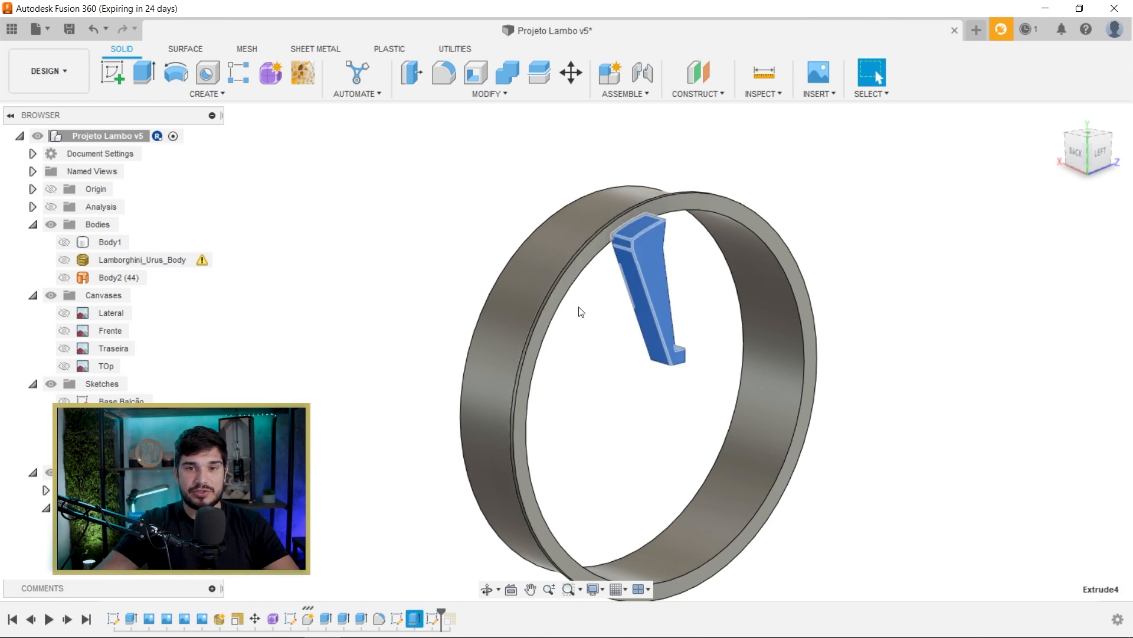
{"action": "double_click", "coordinate": [417, 619]}
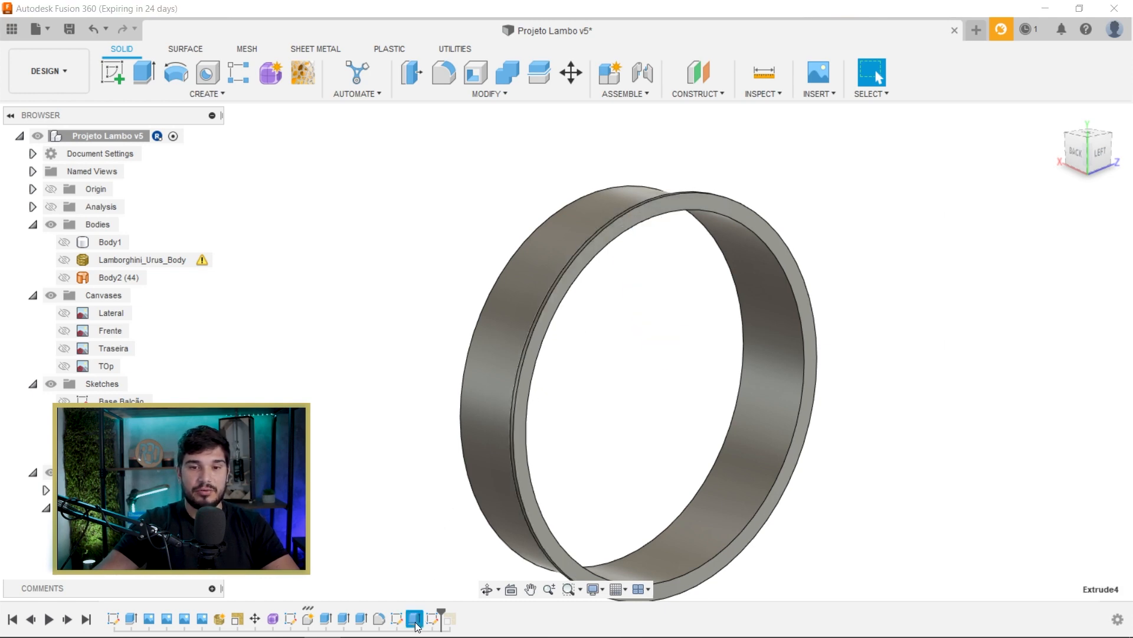
{"action": "left_click", "coordinate": [1057, 414]}
{"action": "left_click", "coordinate": [1064, 419]}
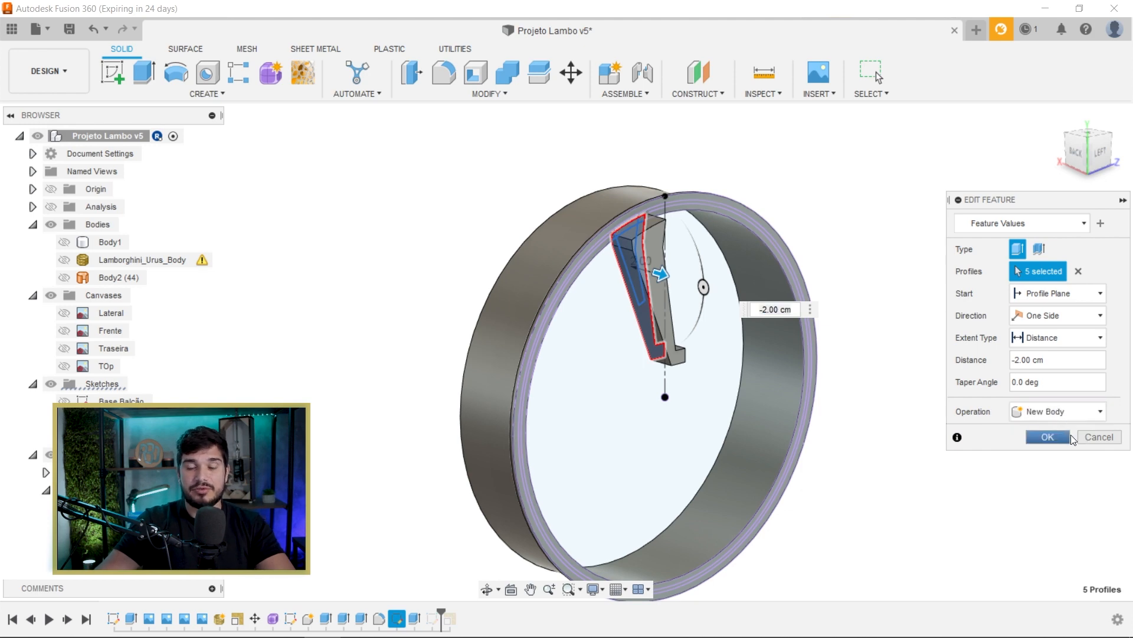
{"action": "left_click", "coordinate": [1066, 435]}
Step: Show the side-profile sketch and extrude its closed profile -73 cm across the spoke
{"action": "middle_click_drag", "start_coordinate": [441, 331], "coordinate": [499, 313], "text": "shift"}
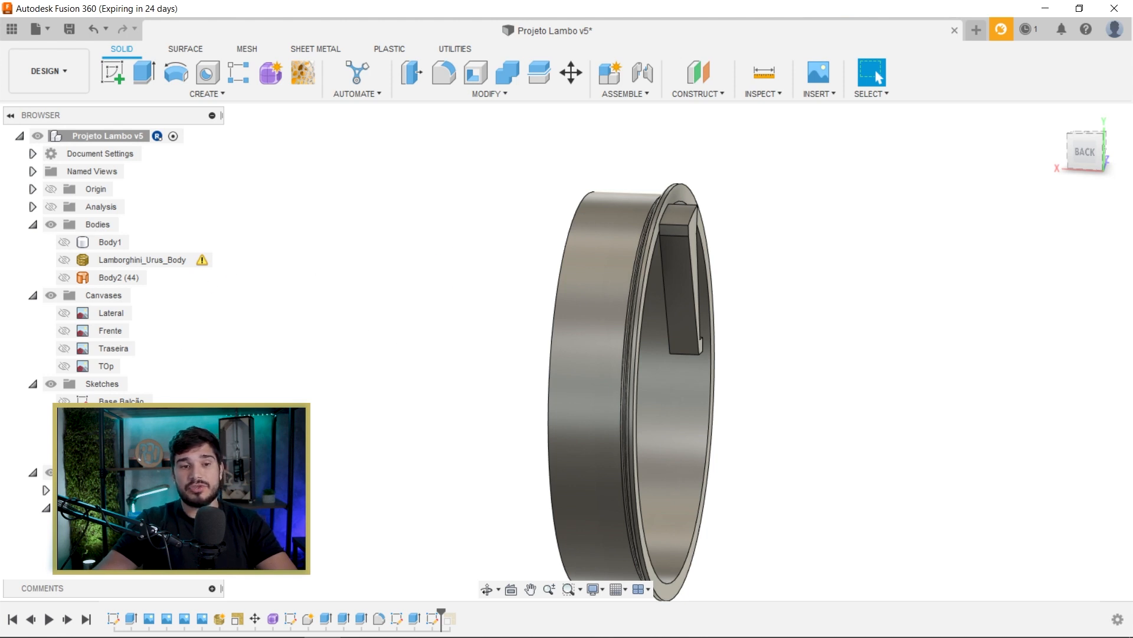
{"action": "left_click", "coordinate": [63, 455]}
{"action": "mouse_move", "coordinate": [879, 242]}
{"action": "middle_mouse_down", "text": "shift"}
{"action": "mouse_move", "coordinate": [868, 233]}
{"action": "mouse_move", "coordinate": [909, 218]}
{"action": "mouse_move", "coordinate": [919, 307]}
{"action": "middle_mouse_up", "text": "shift"}
{"action": "key", "text": "e"}
{"action": "left_click", "coordinate": [841, 254]}
{"action": "mouse_move", "coordinate": [841, 254]}
{"action": "middle_mouse_down", "text": "shift"}
{"action": "mouse_move", "coordinate": [860, 329]}
{"action": "mouse_move", "coordinate": [848, 298]}
{"action": "mouse_move", "coordinate": [784, 273]}
{"action": "mouse_move", "coordinate": [806, 263]}
{"action": "middle_mouse_up", "text": "shift"}
{"action": "left_click_drag", "start_coordinate": [816, 257], "coordinate": [405, 386]}
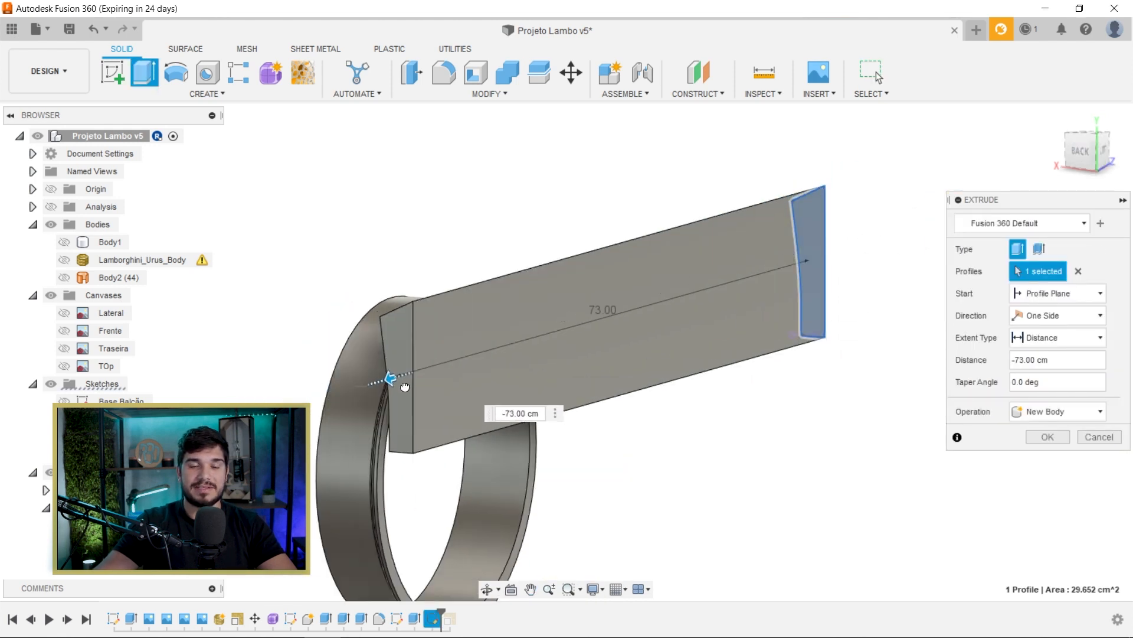
Step: Make the extrusion a Cut with the extent type All and apply it to shape the spoke's outer face
{"action": "left_click", "coordinate": [1089, 412]}
{"action": "left_click", "coordinate": [1070, 445]}
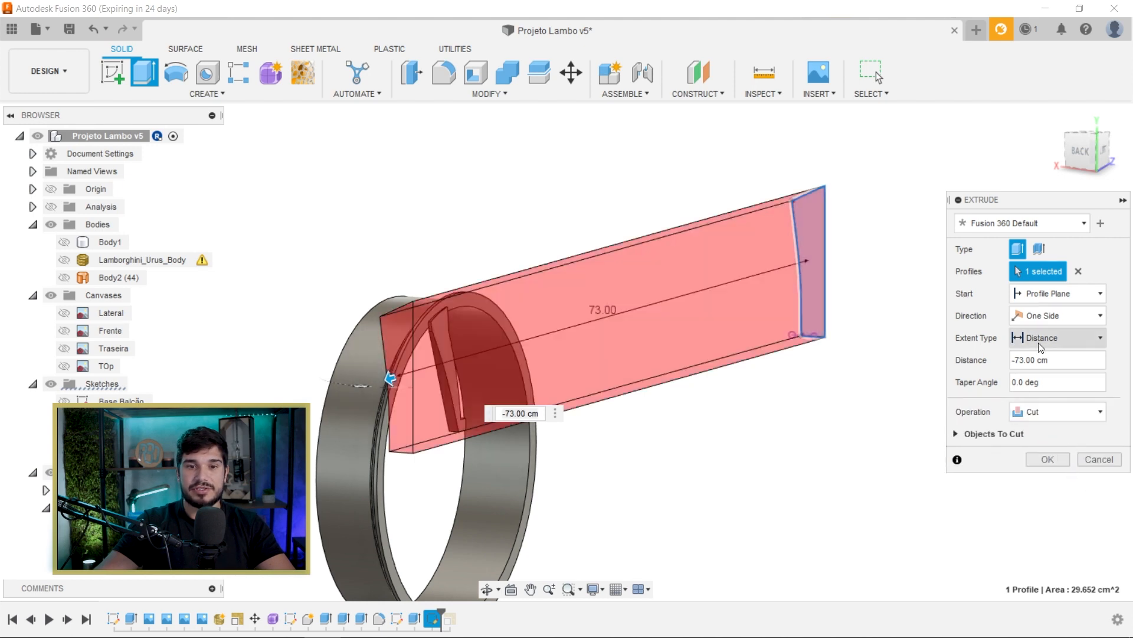
{"action": "left_click", "coordinate": [1079, 315]}
{"action": "left_click", "coordinate": [1075, 292]}
{"action": "left_click", "coordinate": [1077, 296]}
{"action": "left_click", "coordinate": [1075, 336]}
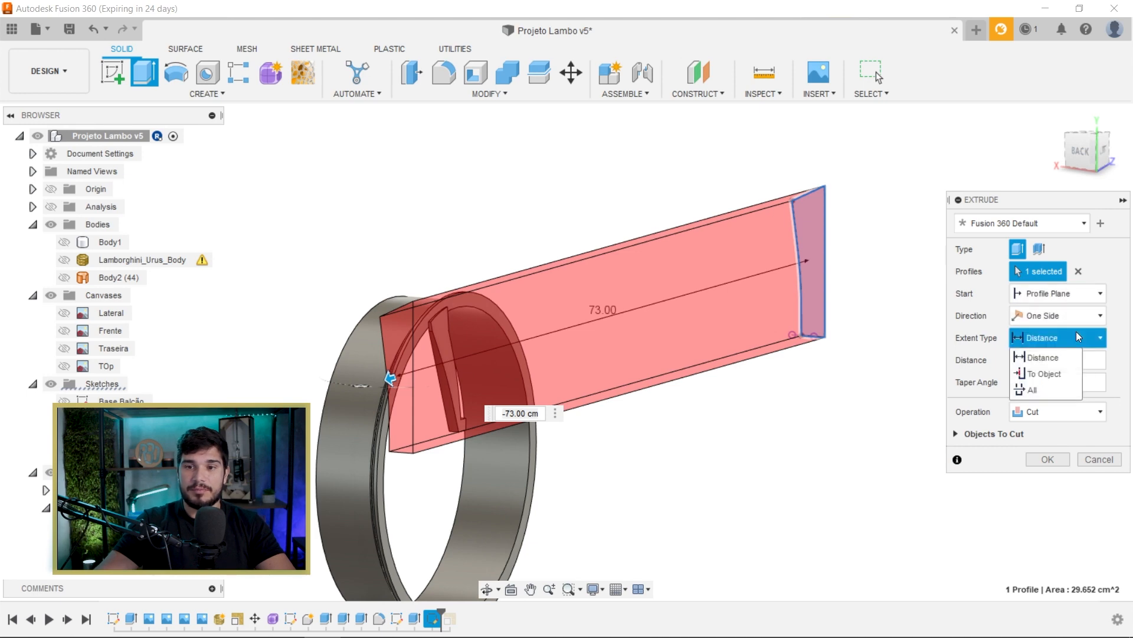
{"action": "left_click", "coordinate": [1049, 390]}
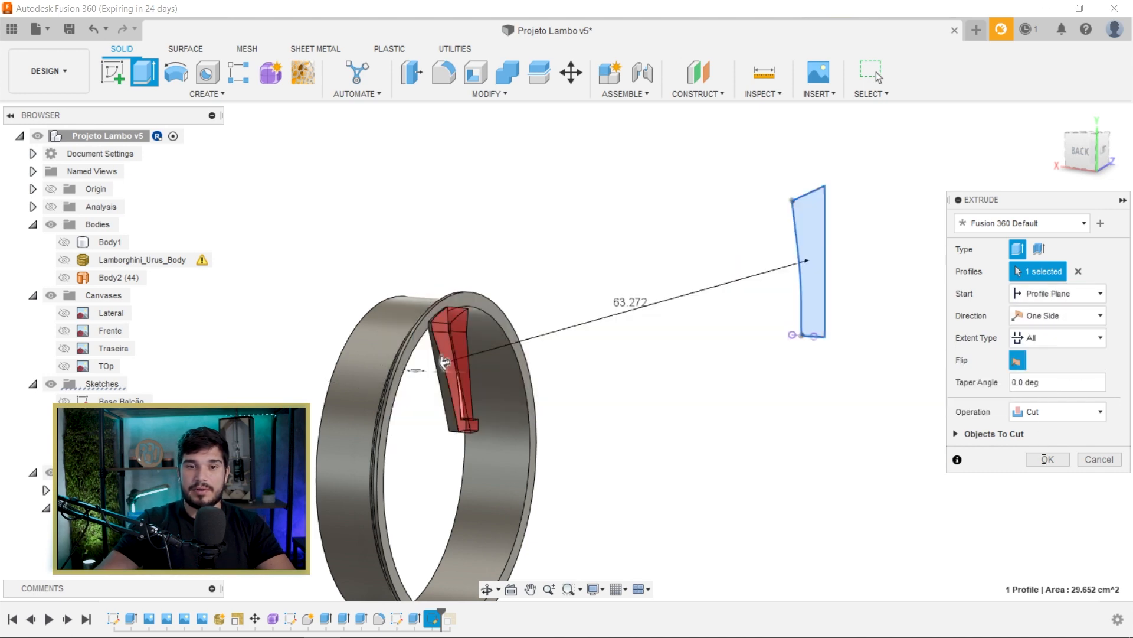
{"action": "left_click", "coordinate": [1044, 459]}
Step: Mirror the spoke body across the small end face at its lower tip, using the Join operation
{"action": "middle_click_drag", "start_coordinate": [593, 360], "coordinate": [680, 321]}
{"action": "left_click", "coordinate": [207, 93]}
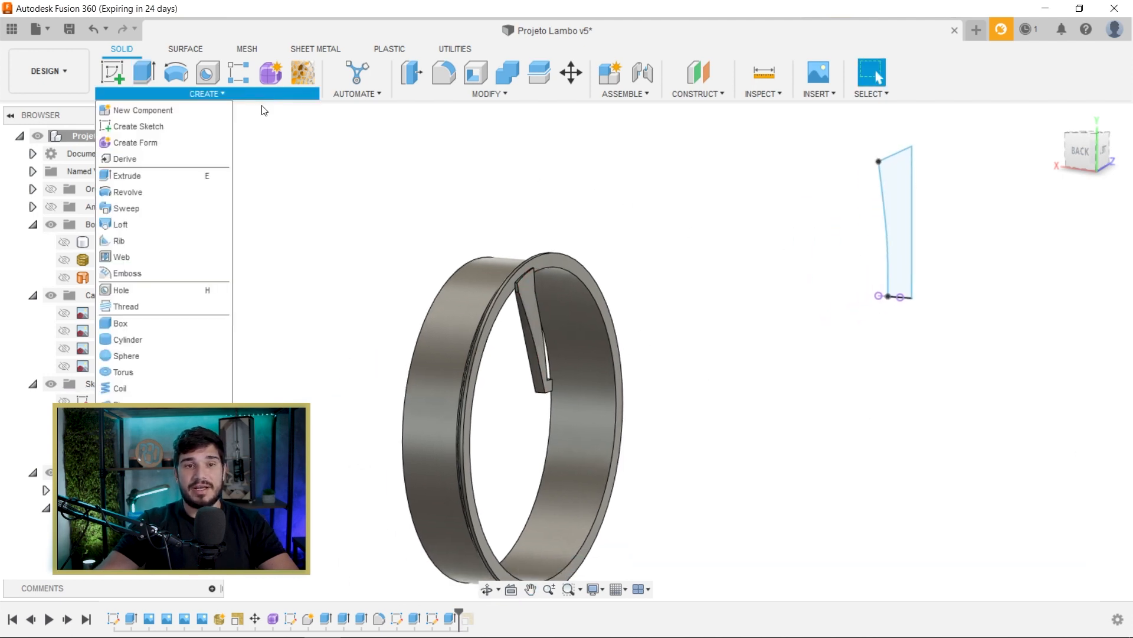
{"action": "left_click", "coordinate": [127, 437]}
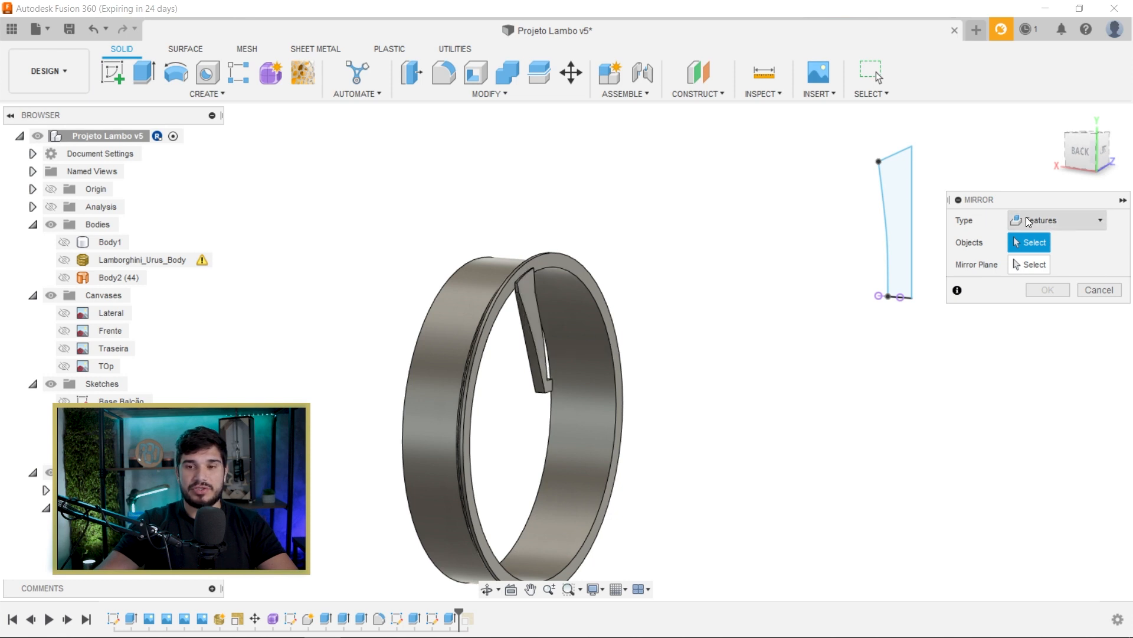
{"action": "left_click", "coordinate": [1057, 220]}
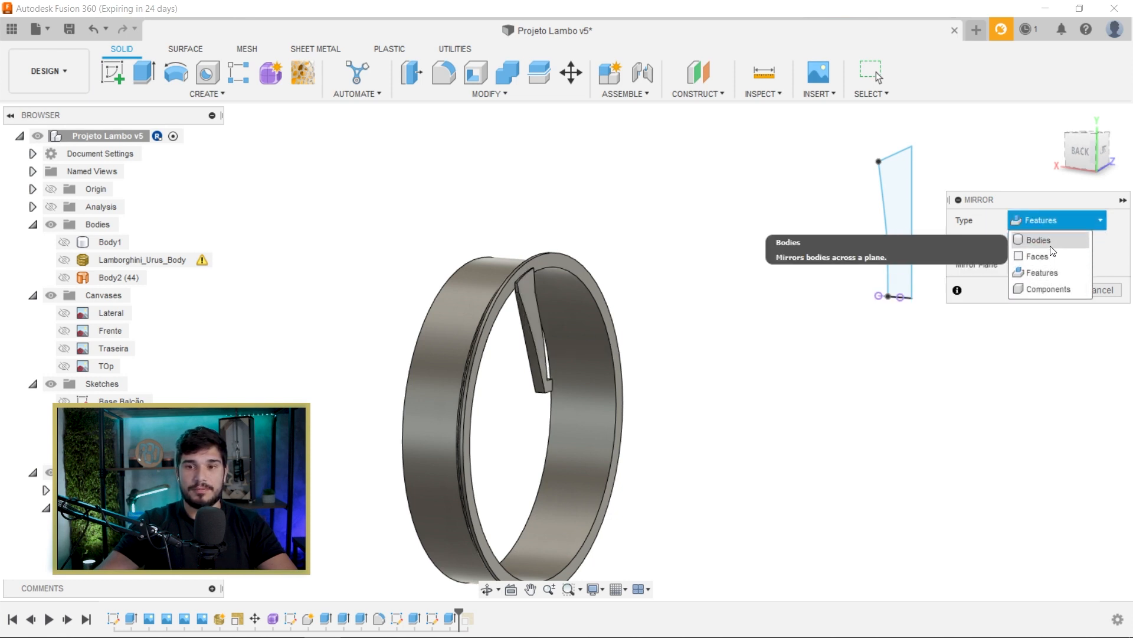
{"action": "left_click", "coordinate": [1039, 239]}
{"action": "left_click", "coordinate": [539, 323]}
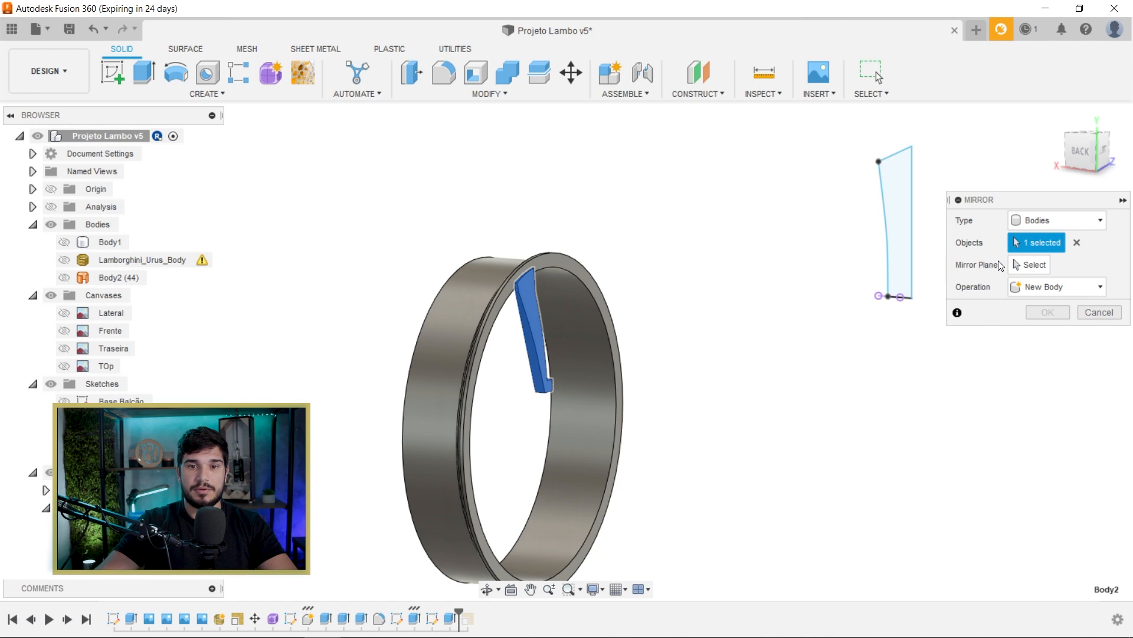
{"action": "left_click", "coordinate": [1035, 264]}
{"action": "middle_click_drag", "start_coordinate": [650, 398], "coordinate": [406, 330], "text": "shift"}
{"action": "scroll", "coordinate": [434, 319], "scroll_direction": "up", "scroll_amount": 5}
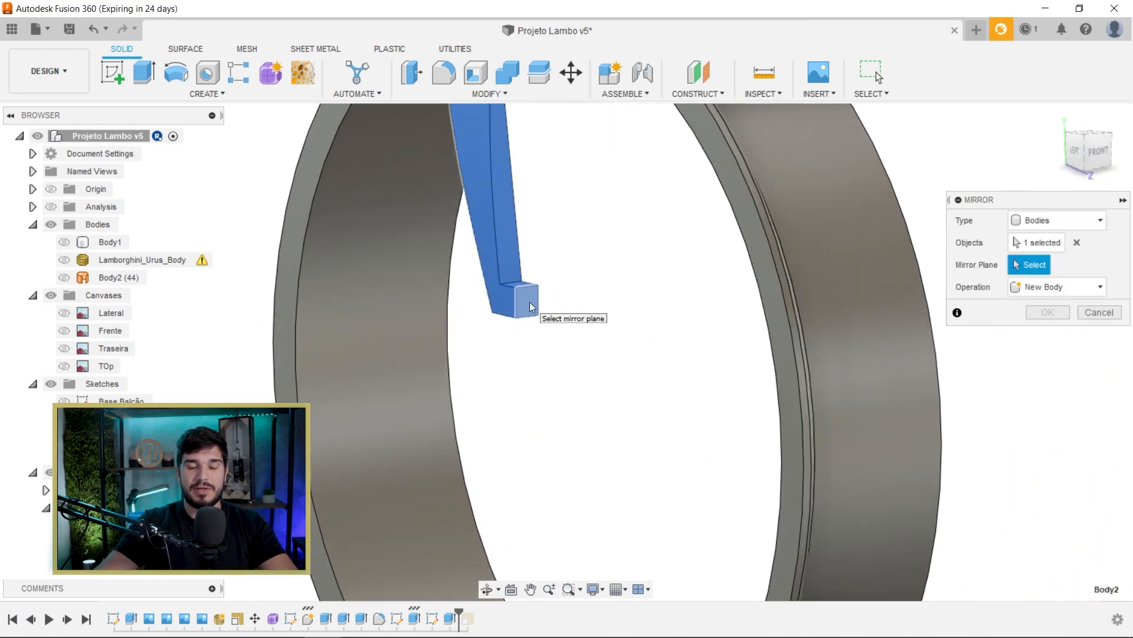
{"action": "left_click", "coordinate": [530, 303]}
{"action": "scroll", "coordinate": [658, 298], "scroll_direction": "down", "scroll_amount": 3}
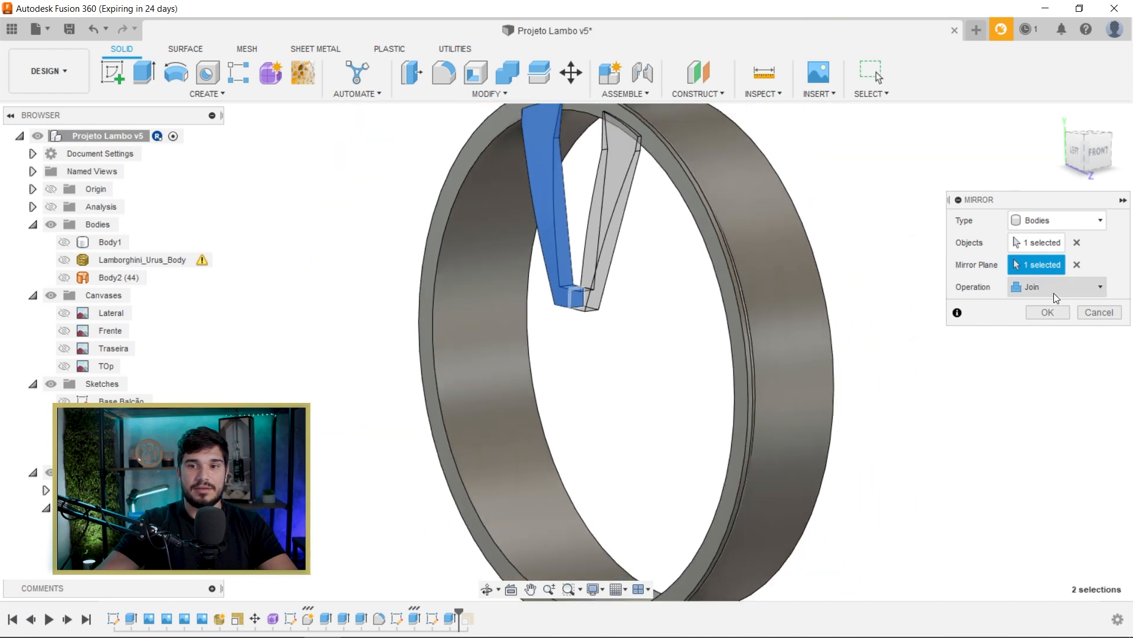
{"action": "scroll", "coordinate": [676, 264], "scroll_direction": "down", "scroll_amount": 2}
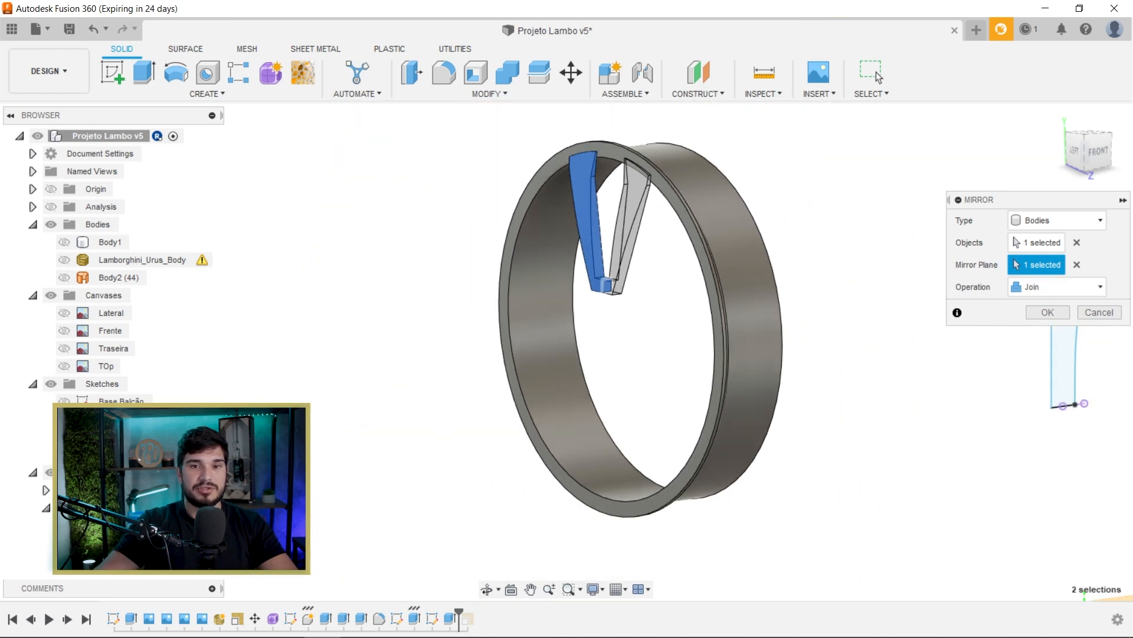
{"action": "left_click", "coordinate": [77, 525]}
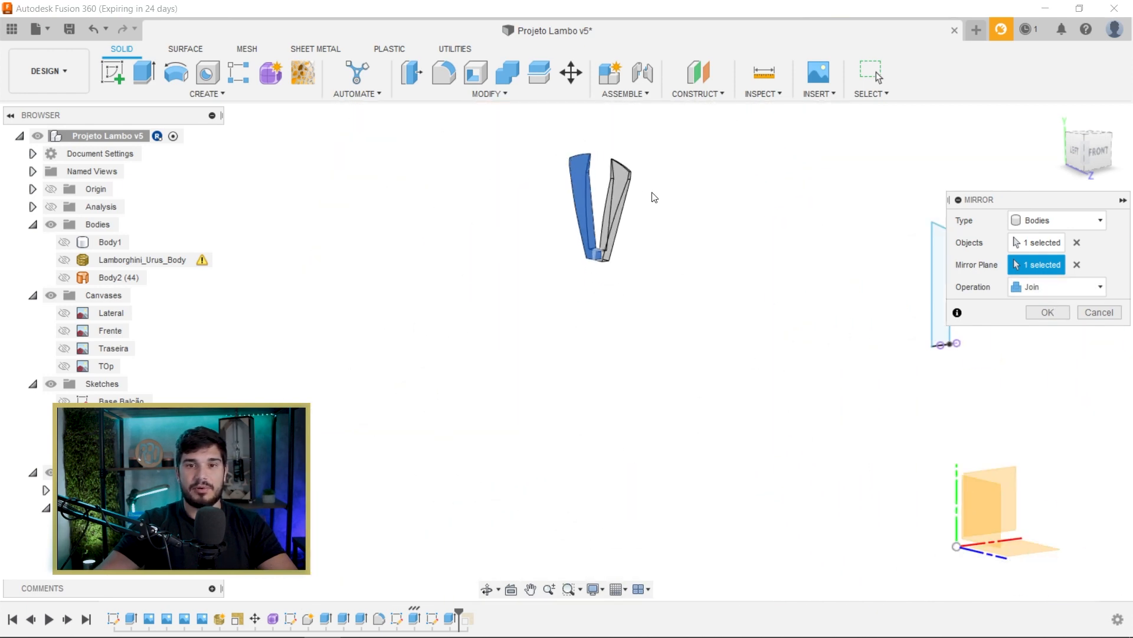
{"action": "scroll", "coordinate": [615, 197], "scroll_direction": "up", "scroll_amount": 2}
{"action": "left_click", "coordinate": [1048, 313]}
{"action": "mouse_move", "coordinate": [695, 420]}
{"action": "middle_mouse_down", "text": "shift"}
{"action": "mouse_move", "coordinate": [608, 435]}
{"action": "mouse_move", "coordinate": [724, 435]}
{"action": "mouse_move", "coordinate": [685, 432]}
{"action": "middle_mouse_up", "text": "shift"}
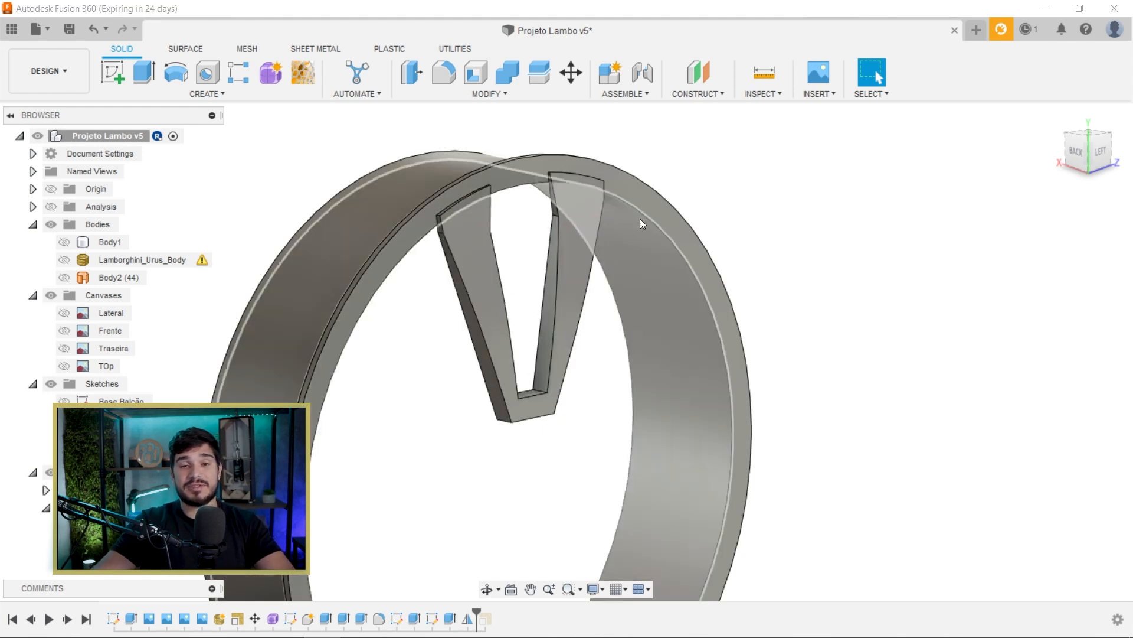
{"action": "middle_click_drag", "start_coordinate": [620, 213], "coordinate": [621, 170]}
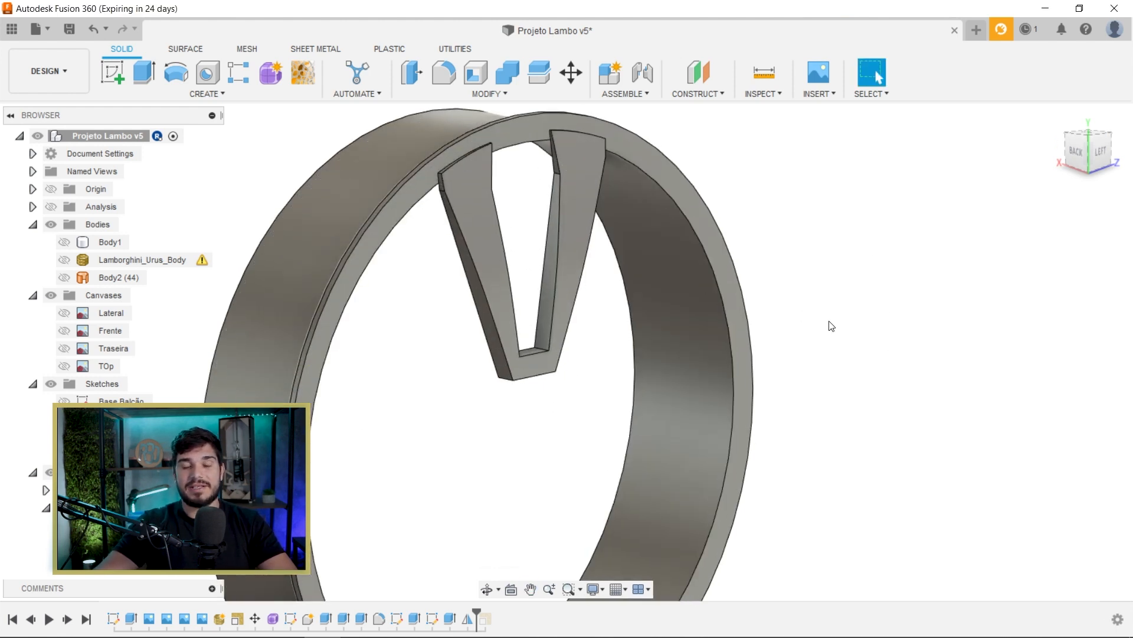
{"action": "scroll", "coordinate": [930, 348], "scroll_direction": "down", "scroll_amount": 1}
{"action": "scroll", "coordinate": [912, 316], "scroll_direction": "down", "scroll_amount": 1}
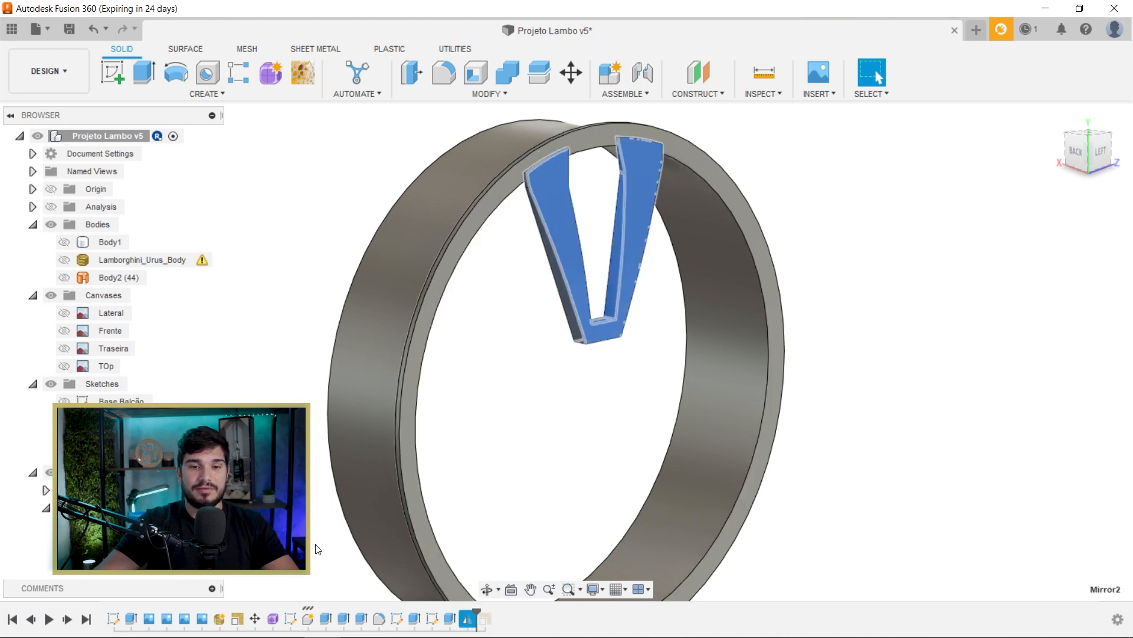
Step: Roll the timeline back before the mirror and split the spoke's front face with the inset outline from the spoke sketch
{"action": "left_click_drag", "start_coordinate": [476, 614], "coordinate": [459, 614]}
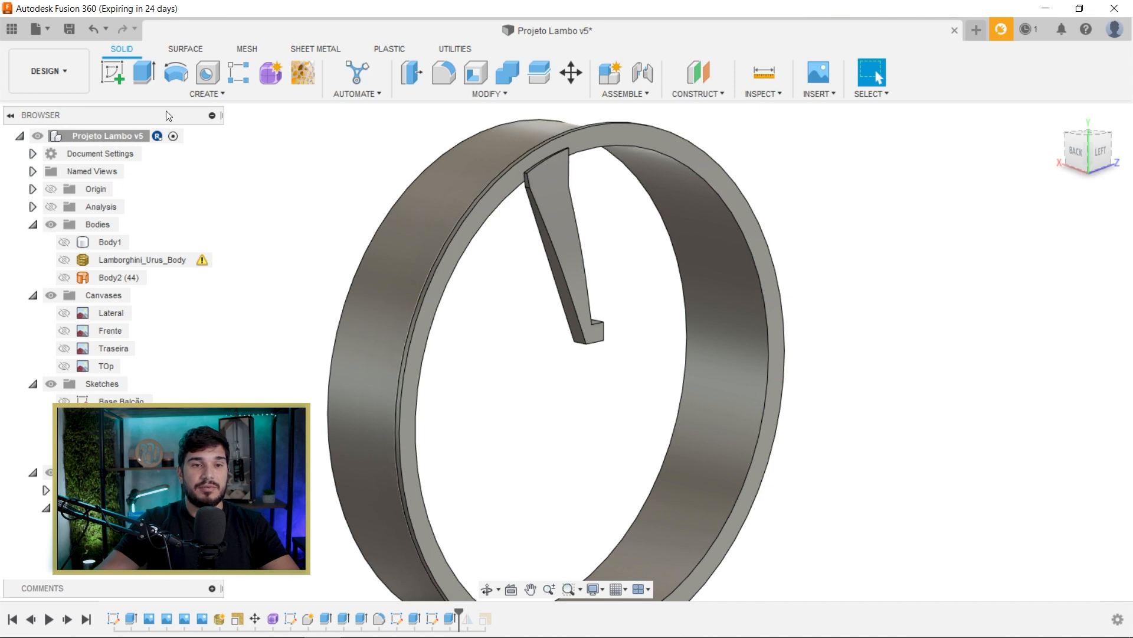
{"action": "left_click", "coordinate": [441, 97]}
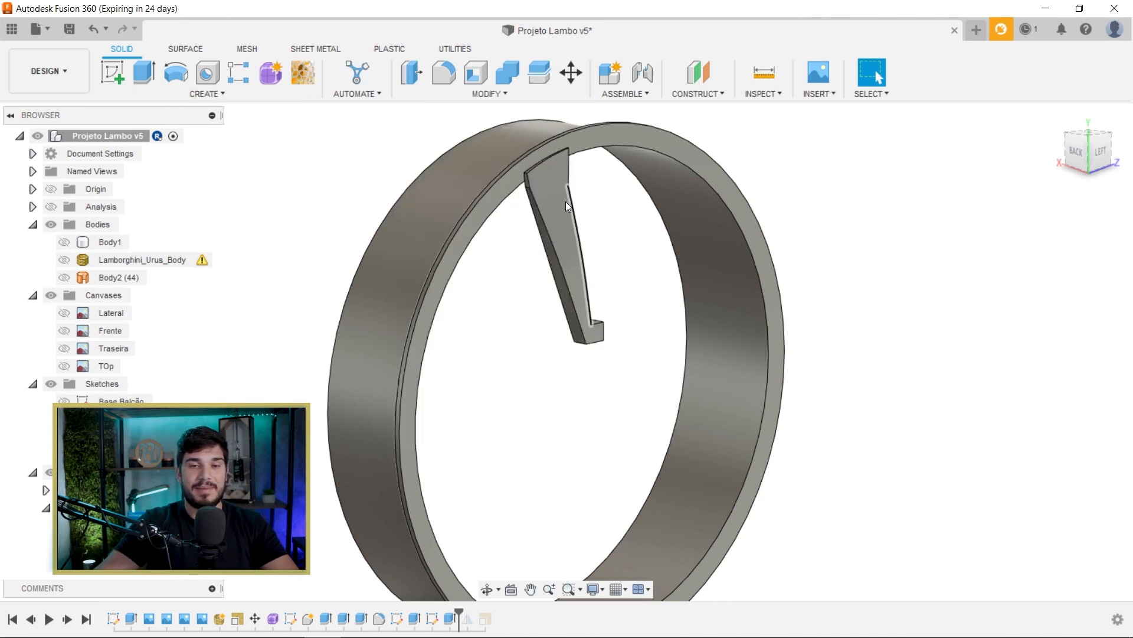
{"action": "left_click", "coordinate": [482, 94]}
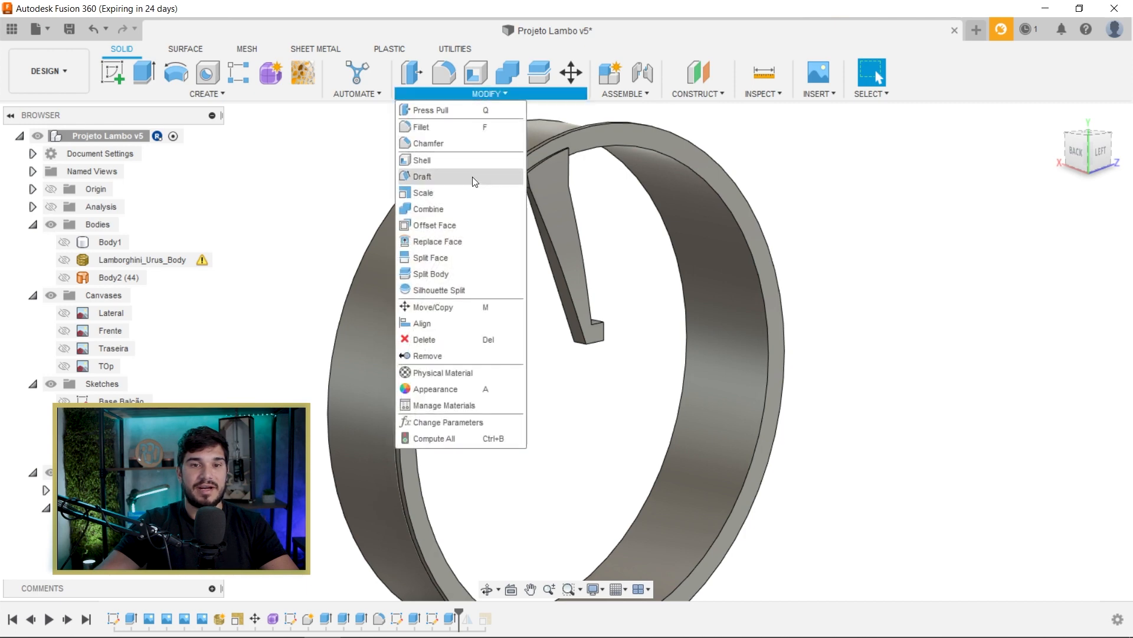
{"action": "left_click", "coordinate": [465, 260]}
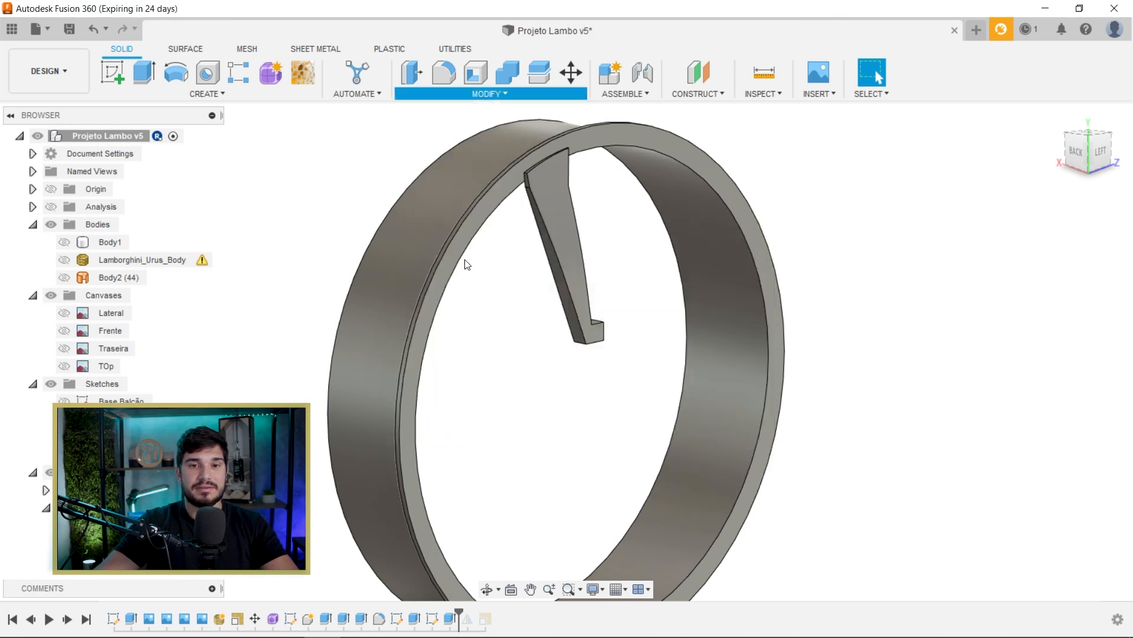
{"action": "left_click", "coordinate": [557, 216]}
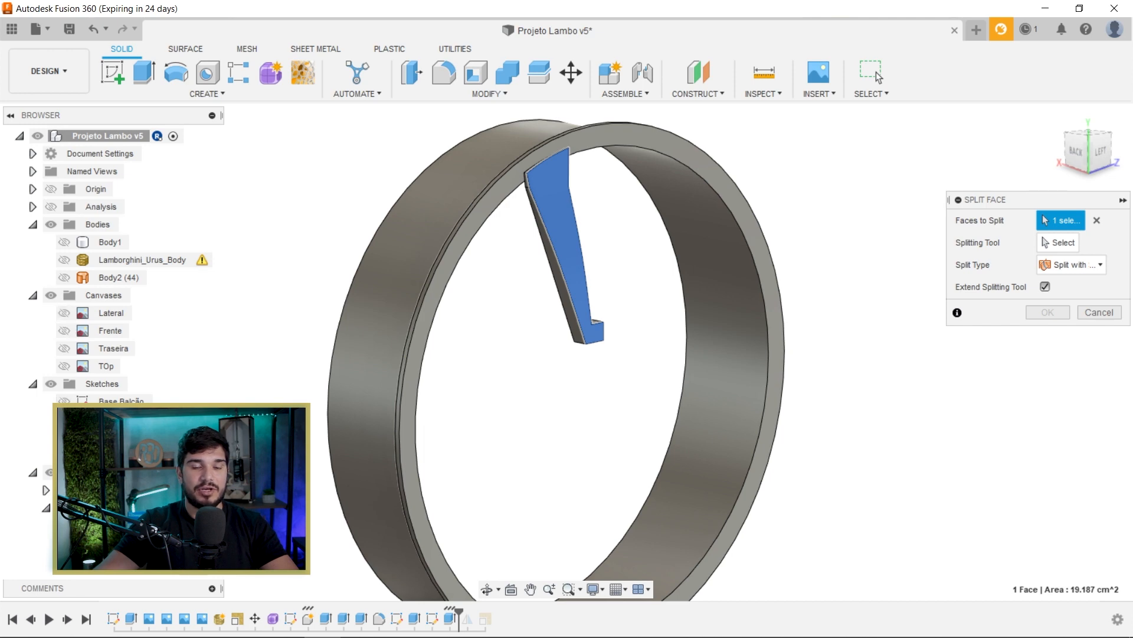
{"action": "left_click", "coordinate": [65, 454]}
{"action": "middle_click_drag", "start_coordinate": [482, 382], "coordinate": [547, 345], "text": "shift"}
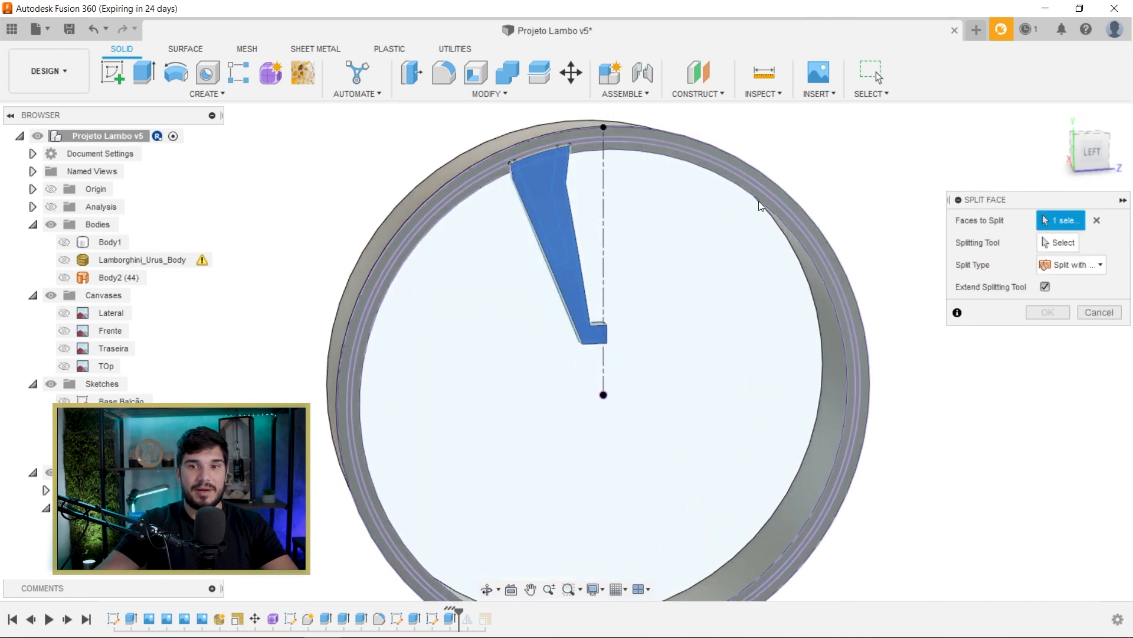
{"action": "left_click", "coordinate": [1049, 244]}
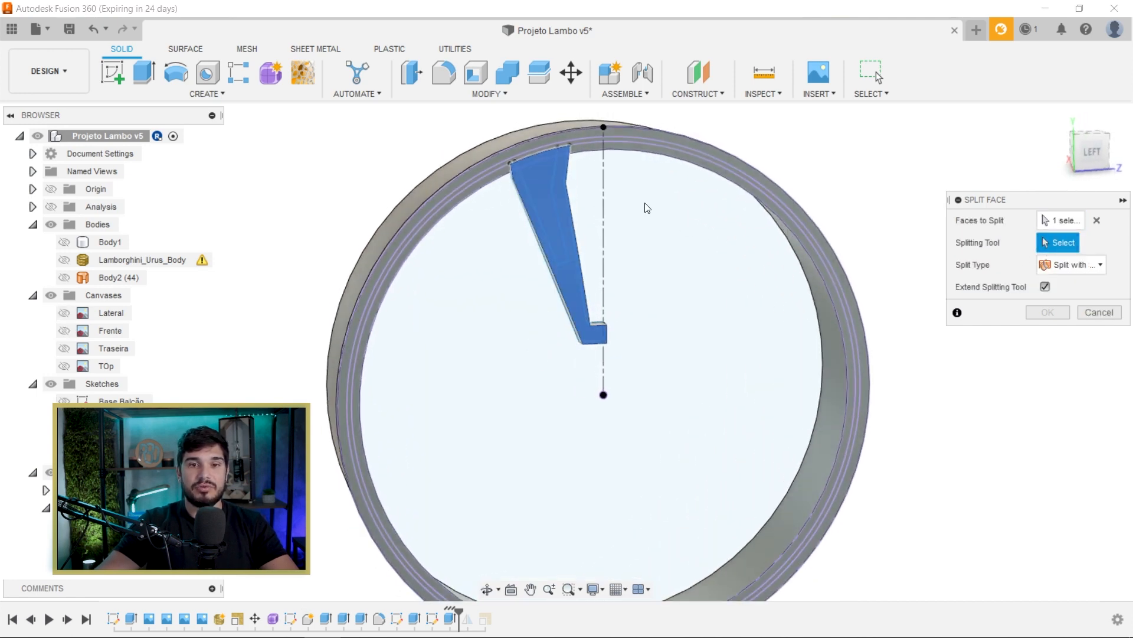
{"action": "left_click", "coordinate": [555, 183]}
{"action": "middle_click_drag", "start_coordinate": [564, 230], "coordinate": [614, 250], "text": "shift"}
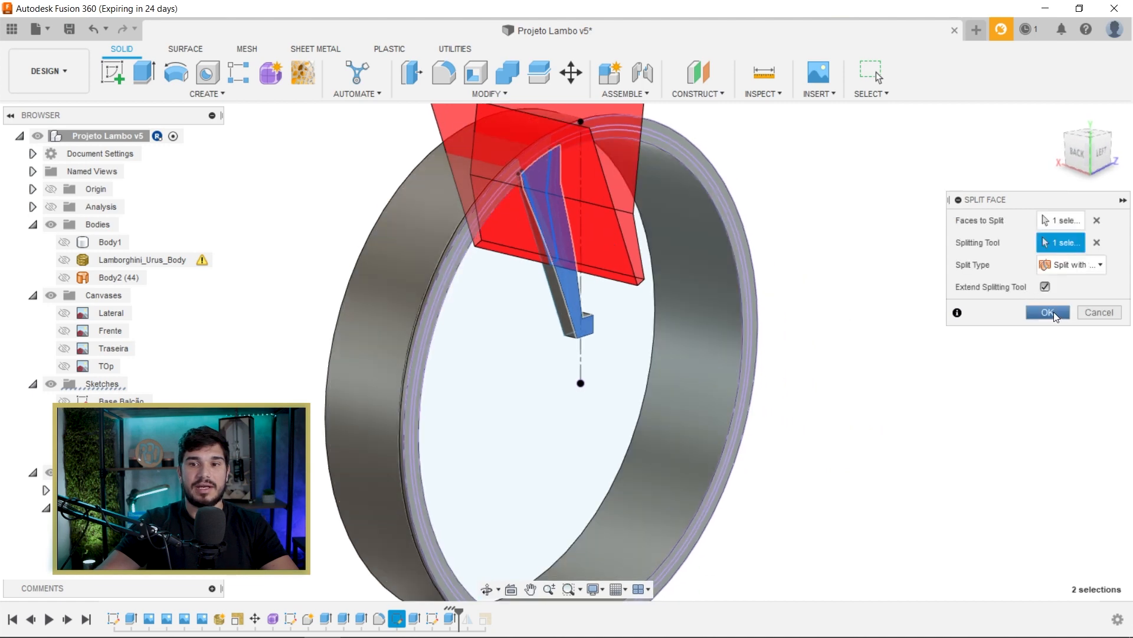
{"action": "left_click", "coordinate": [1048, 312]}
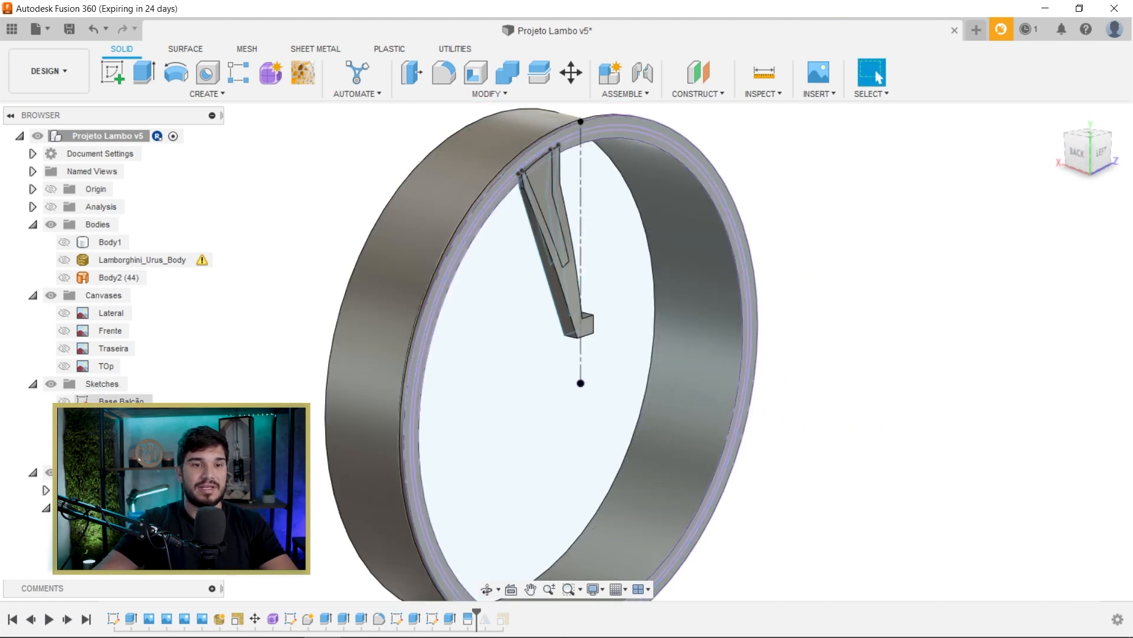
Step: Hide the spoke sketch and offset the border face around the split area by 0.2 cm with Press Pull
{"action": "middle_click_drag", "start_coordinate": [566, 289], "coordinate": [531, 354], "text": "shift"}
{"action": "scroll", "coordinate": [524, 222], "scroll_direction": "up", "scroll_amount": 5}
{"action": "middle_click_drag", "start_coordinate": [595, 327], "coordinate": [638, 321], "text": "shift"}
{"action": "scroll", "coordinate": [521, 257], "scroll_direction": "up", "scroll_amount": 3}
{"action": "middle_click_drag", "start_coordinate": [522, 256], "coordinate": [565, 252], "text": "shift"}
{"action": "left_click", "coordinate": [566, 252]}
{"action": "middle_click_drag", "start_coordinate": [665, 367], "coordinate": [624, 267], "text": "shift"}
{"action": "left_click", "coordinate": [1092, 368]}
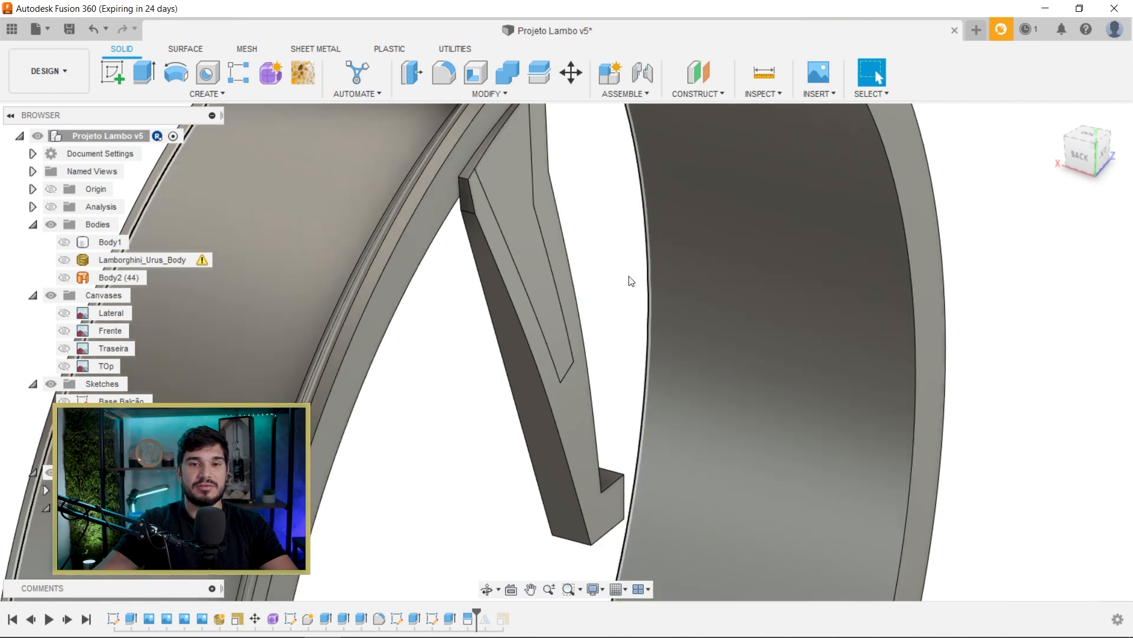
{"action": "scroll", "coordinate": [560, 253], "scroll_direction": "down", "scroll_amount": 2}
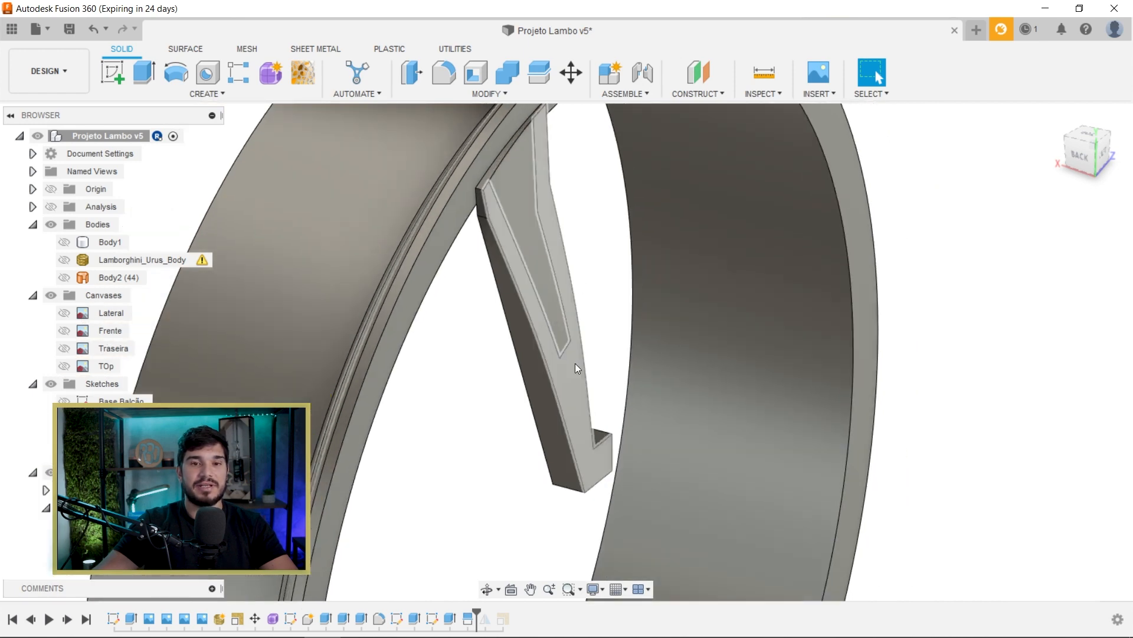
{"action": "key", "text": "q"}
{"action": "scroll", "coordinate": [527, 130], "scroll_direction": "up", "scroll_amount": 3}
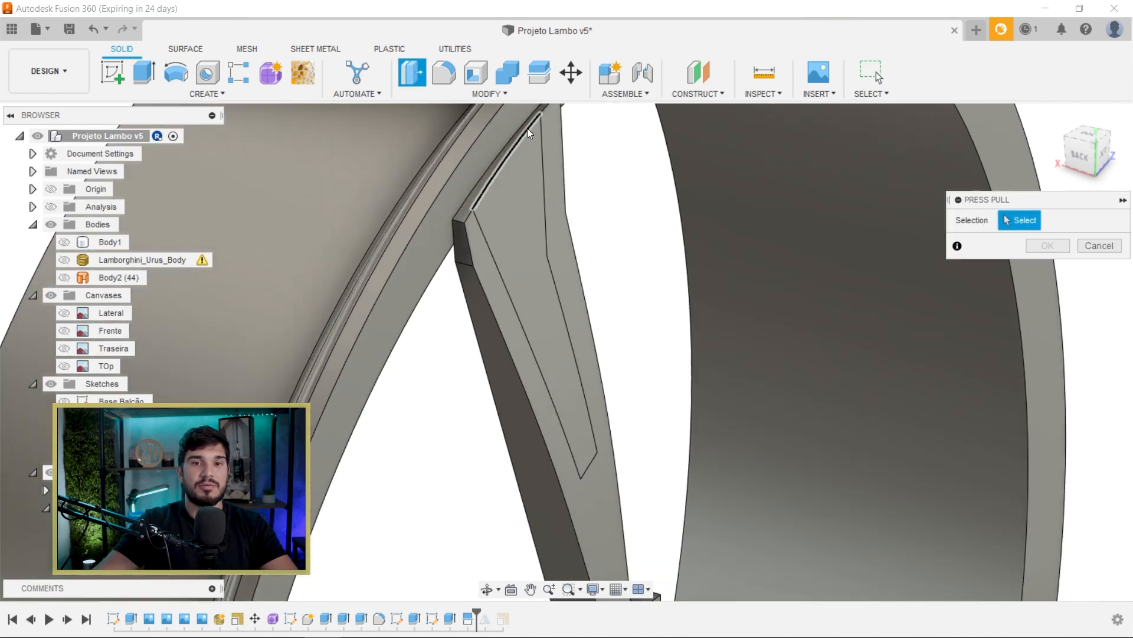
{"action": "scroll", "coordinate": [543, 326], "scroll_direction": "down", "scroll_amount": 1}
{"action": "left_click", "coordinate": [511, 385]}
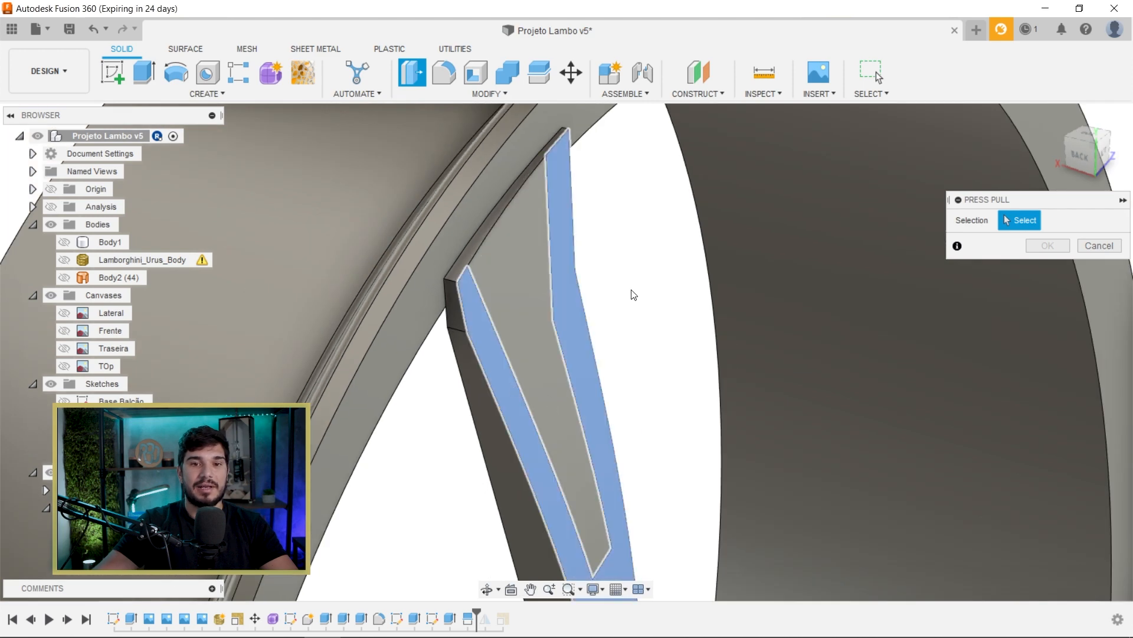
{"action": "scroll", "coordinate": [635, 306], "scroll_direction": "up", "scroll_amount": 2}
{"action": "type", "text": ".2"}
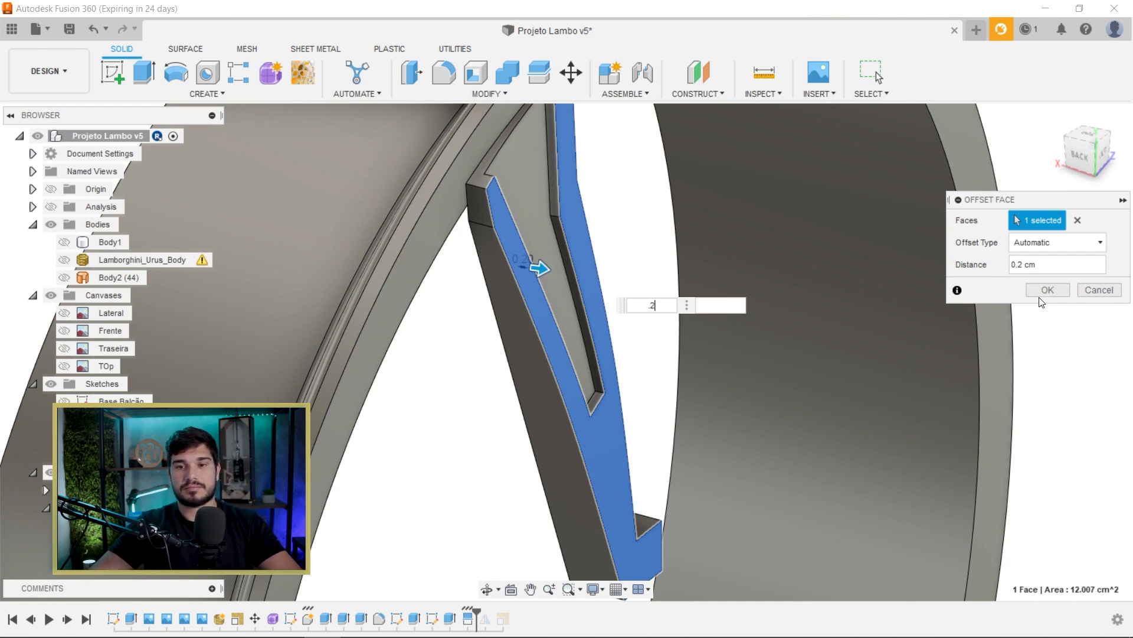
{"action": "left_click", "coordinate": [1048, 290]}
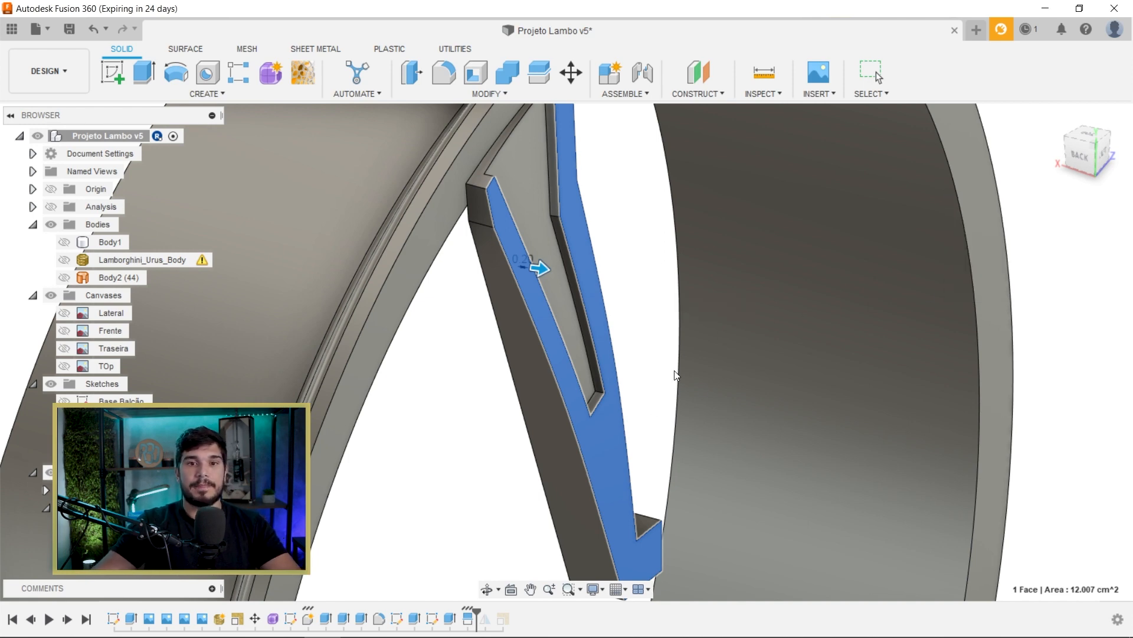
Step: Roll the timeline forward past the mirror feature to restore the V-shaped spoke pair
{"action": "scroll", "coordinate": [637, 361], "scroll_direction": "down", "scroll_amount": 3}
{"action": "middle_click_drag", "start_coordinate": [743, 407], "coordinate": [646, 403], "text": "shift"}
{"action": "scroll", "coordinate": [648, 407], "scroll_direction": "down", "scroll_amount": 4}
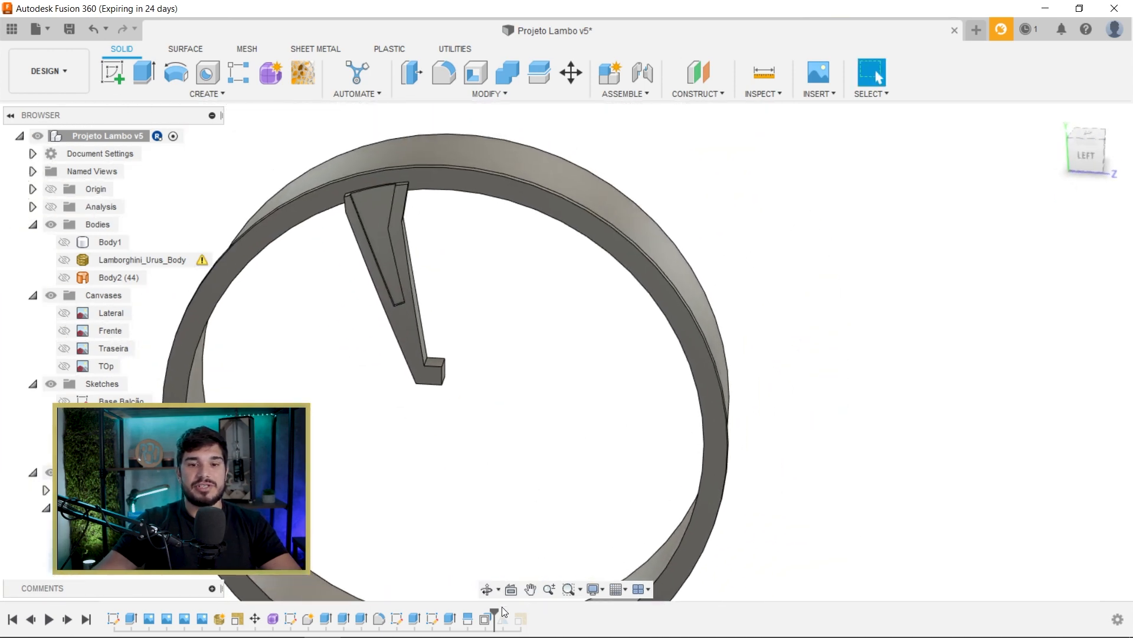
{"action": "left_click_drag", "start_coordinate": [495, 614], "coordinate": [512, 615]}
{"action": "middle_click_drag", "start_coordinate": [513, 440], "coordinate": [553, 372], "text": "shift"}
Step: Fillet the two inner and two outer corner edges at the lower tip of the V-shaped spoke with a 1 cm radius
{"action": "scroll", "coordinate": [463, 326], "scroll_direction": "up", "scroll_amount": 5}
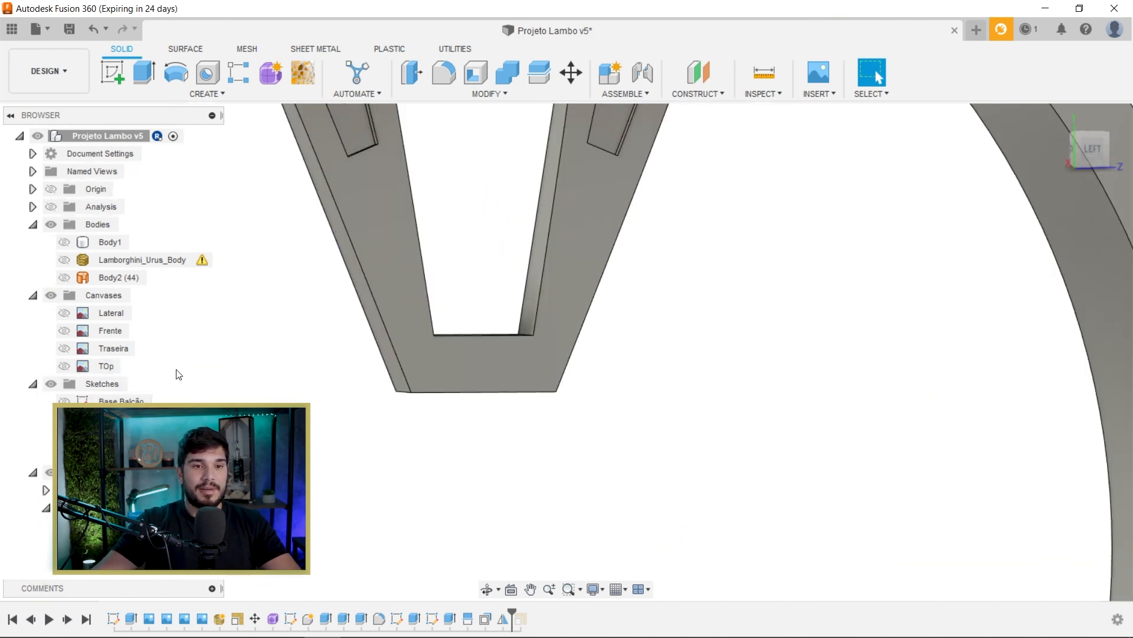
{"action": "middle_click_drag", "start_coordinate": [725, 368], "coordinate": [445, 370], "text": "shift"}
{"action": "key", "text": "f"}
{"action": "left_click", "coordinate": [466, 319]}
{"action": "left_click", "coordinate": [540, 313]}
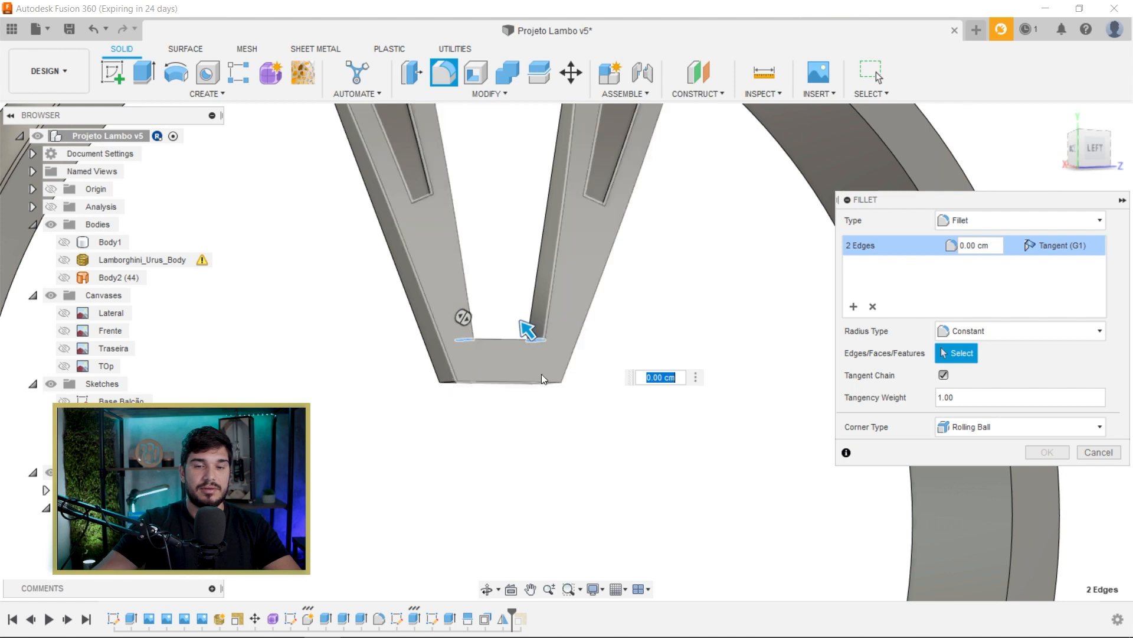
{"action": "middle_click_drag", "start_coordinate": [554, 390], "coordinate": [555, 383], "text": "shift"}
{"action": "left_click", "coordinate": [551, 385]}
{"action": "type", "text": "1"}
{"action": "key", "text": "Return"}
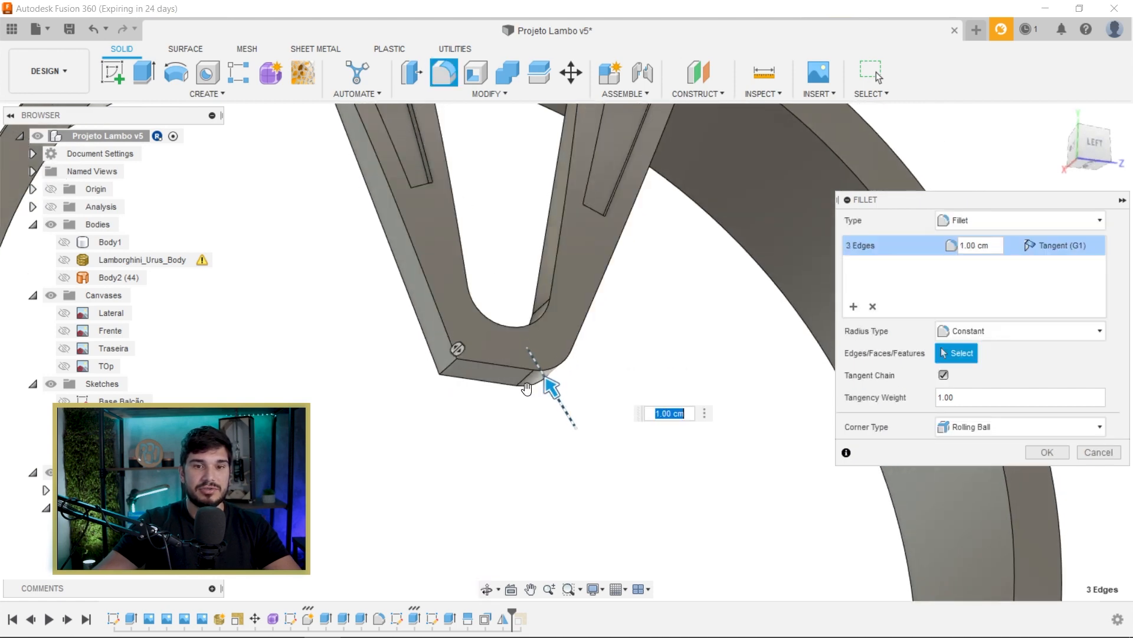
{"action": "left_click", "coordinate": [447, 371]}
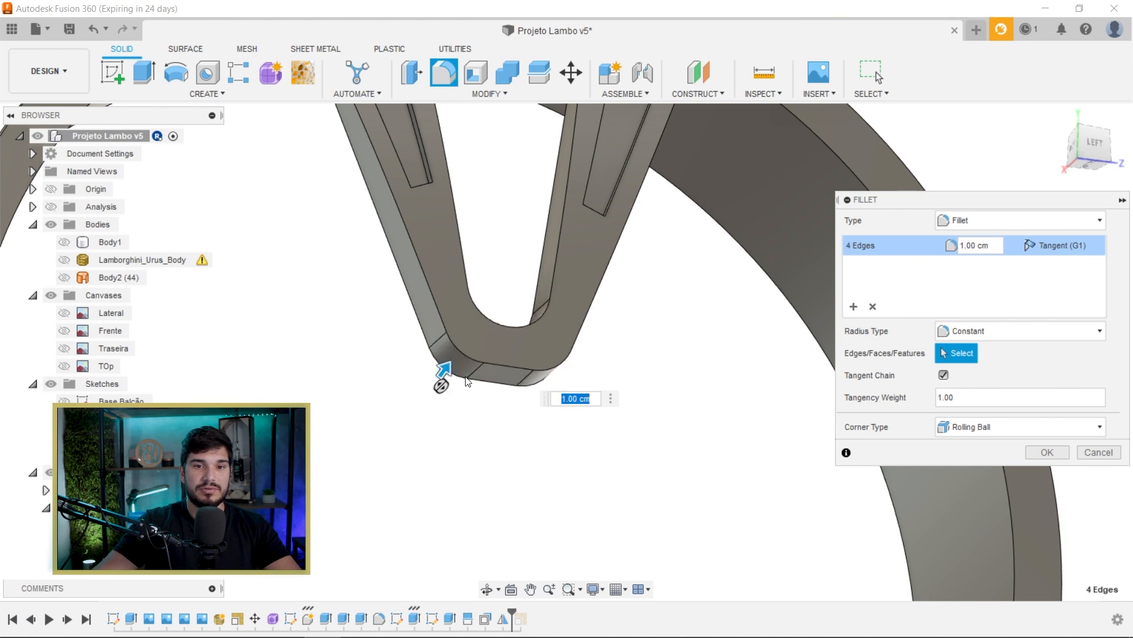
{"action": "scroll", "coordinate": [492, 343], "scroll_direction": "down", "scroll_amount": 6}
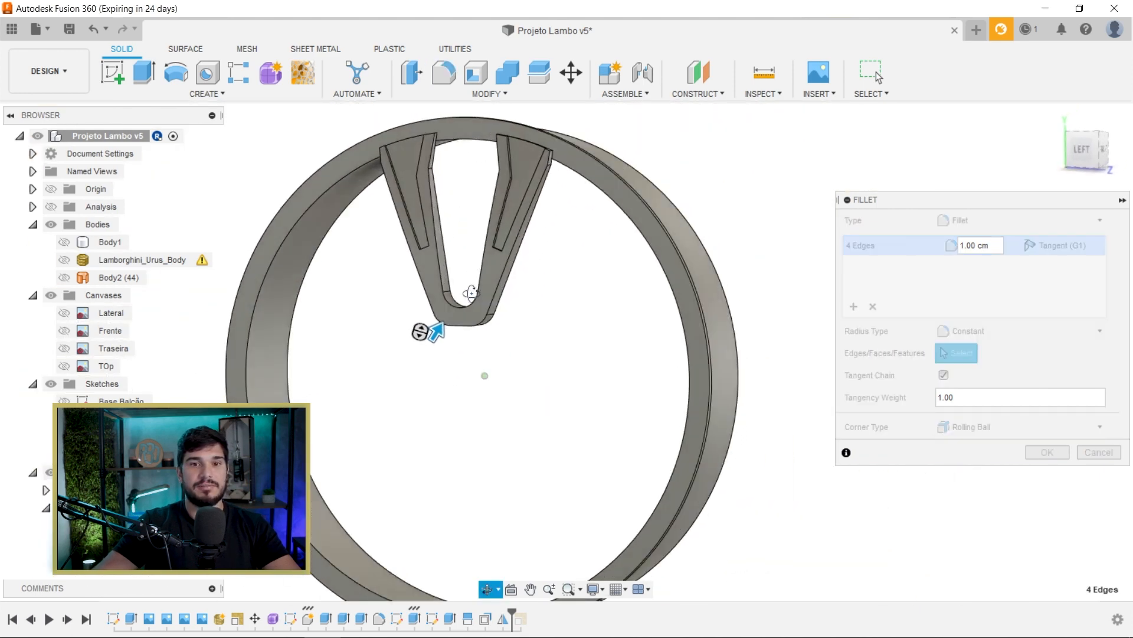
{"action": "left_click", "coordinate": [1041, 453]}
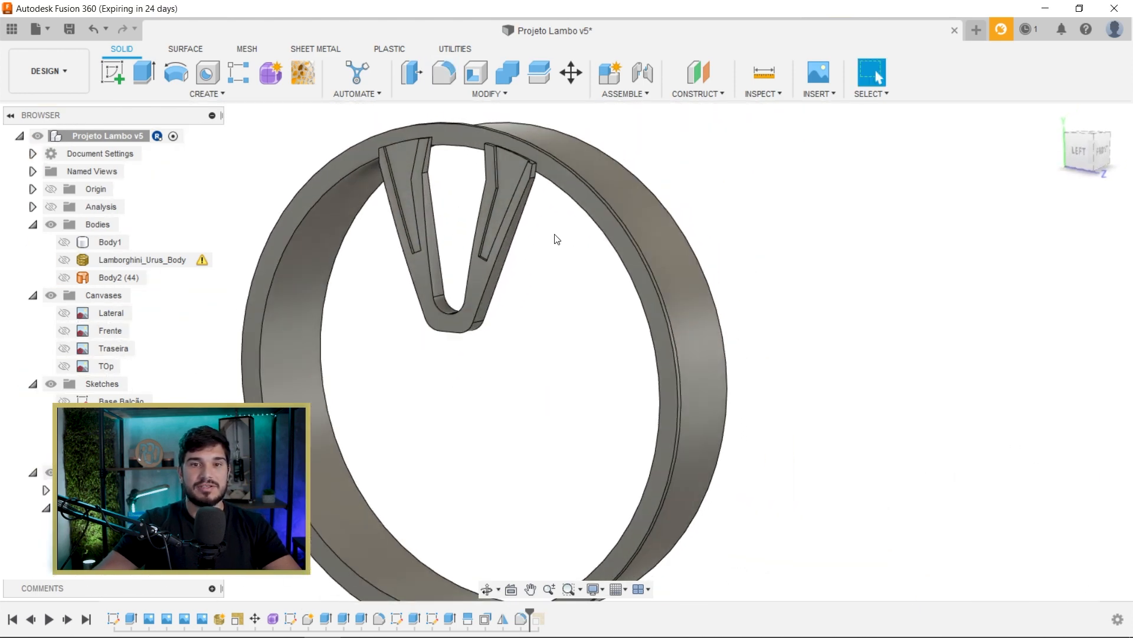
Step: Start a 0.1 cm fillet on the inner and outer edge chains along the V-shaped spoke's front and back
{"action": "scroll", "coordinate": [554, 235], "scroll_direction": "up", "scroll_amount": 5}
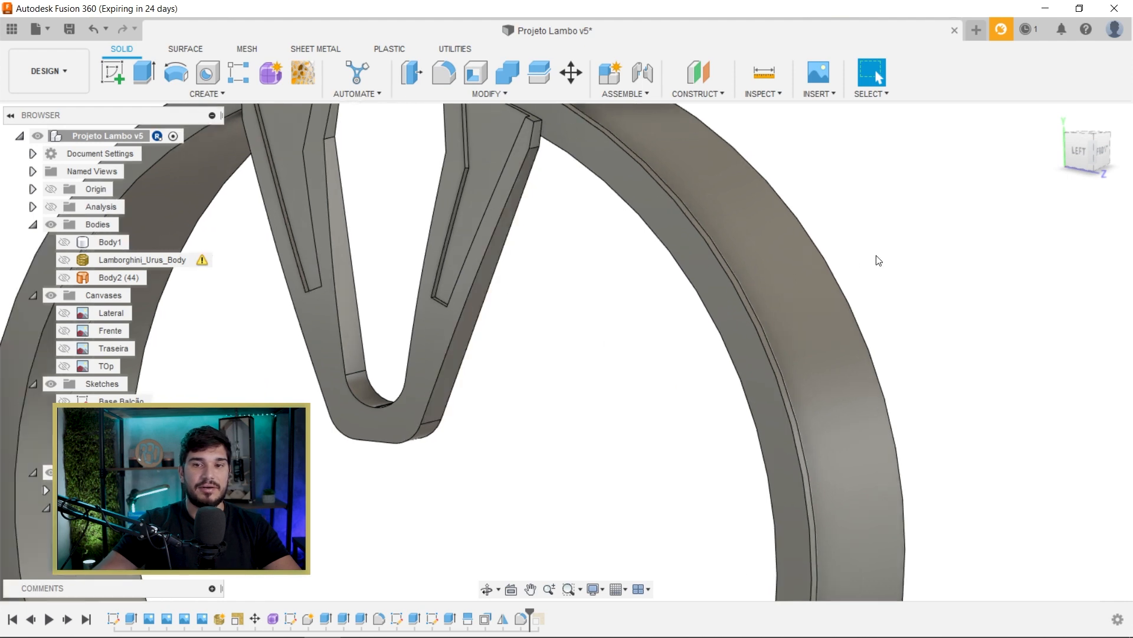
{"action": "key", "text": "f"}
{"action": "left_click", "coordinate": [477, 266]}
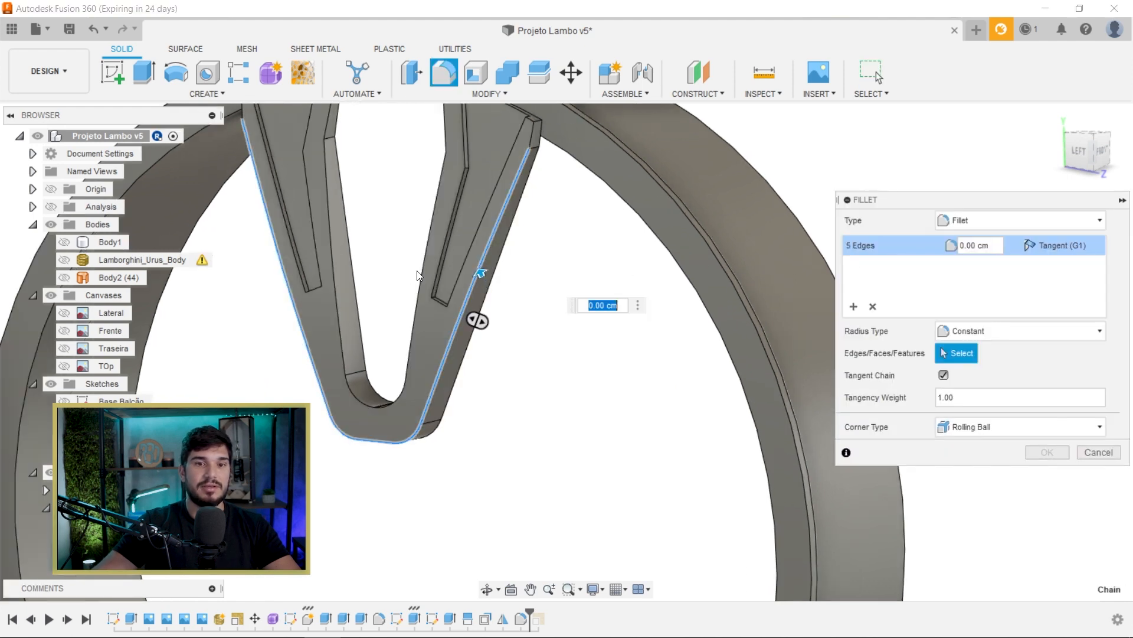
{"action": "left_click", "coordinate": [423, 260]}
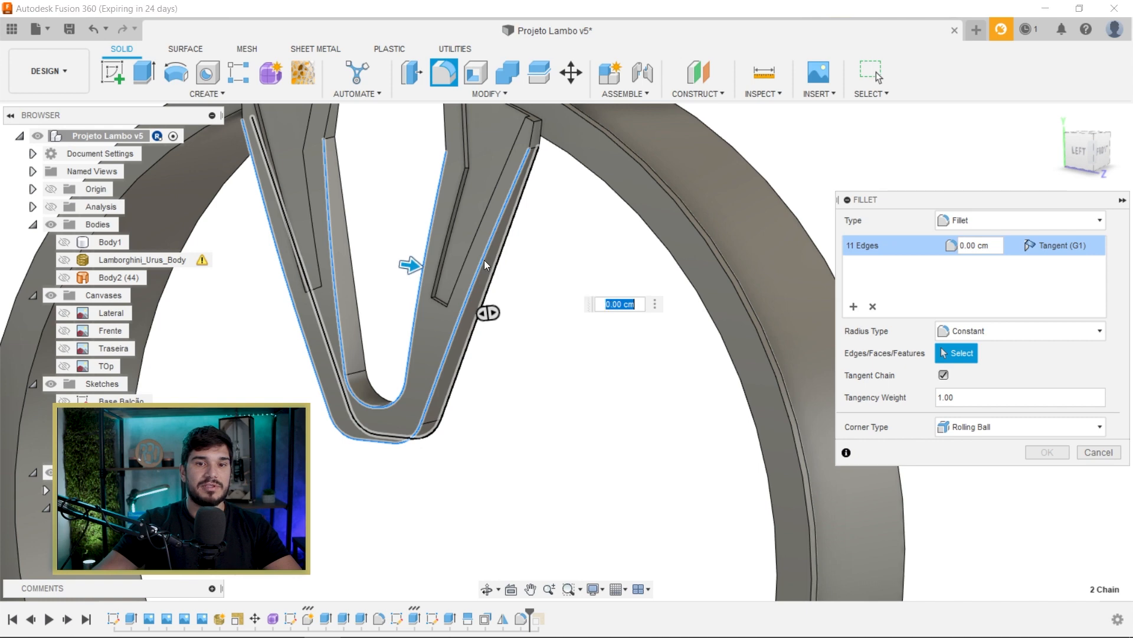
{"action": "left_click", "coordinate": [353, 229]}
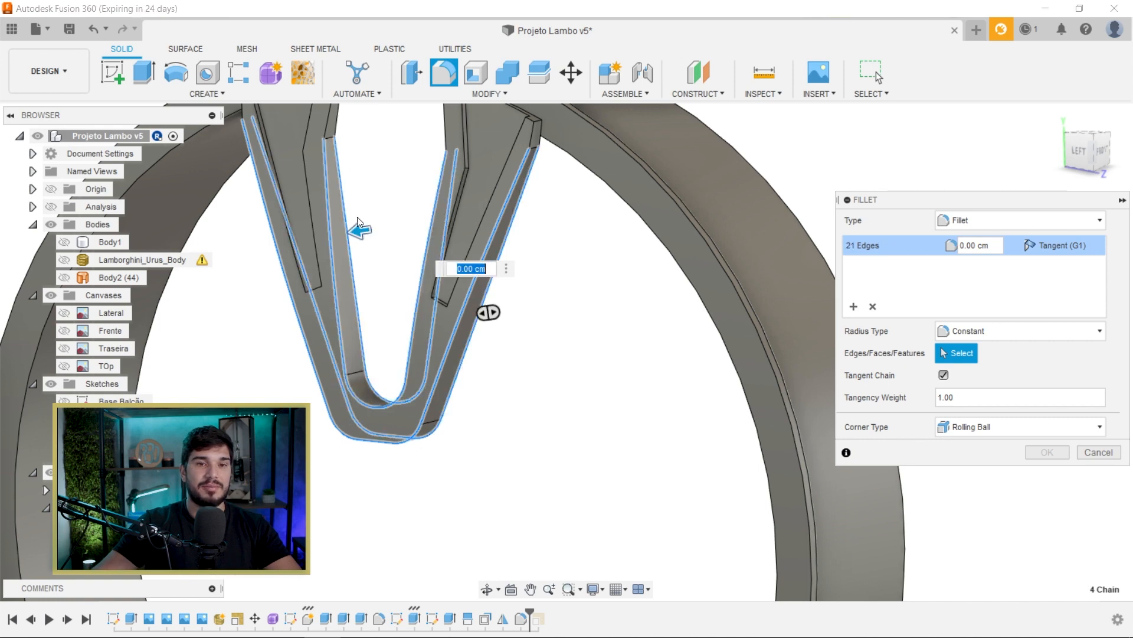
{"action": "type", "text": ".1"}
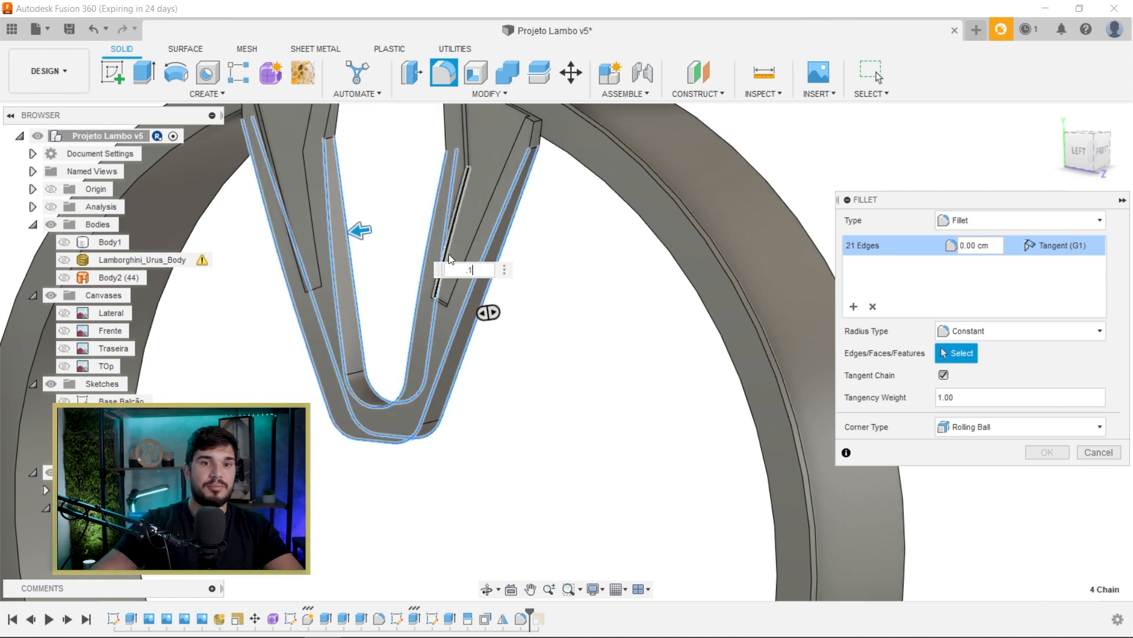
{"action": "scroll", "coordinate": [585, 260], "scroll_direction": "down", "scroll_amount": 5}
{"action": "mouse_move", "coordinate": [543, 340]}
{"action": "middle_mouse_down", "text": "shift"}
{"action": "mouse_move", "coordinate": [579, 354]}
{"action": "mouse_move", "coordinate": [650, 352]}
{"action": "mouse_move", "coordinate": [661, 337]}
{"action": "mouse_move", "coordinate": [582, 359]}
{"action": "mouse_move", "coordinate": [528, 353]}
{"action": "middle_mouse_up", "text": "shift"}
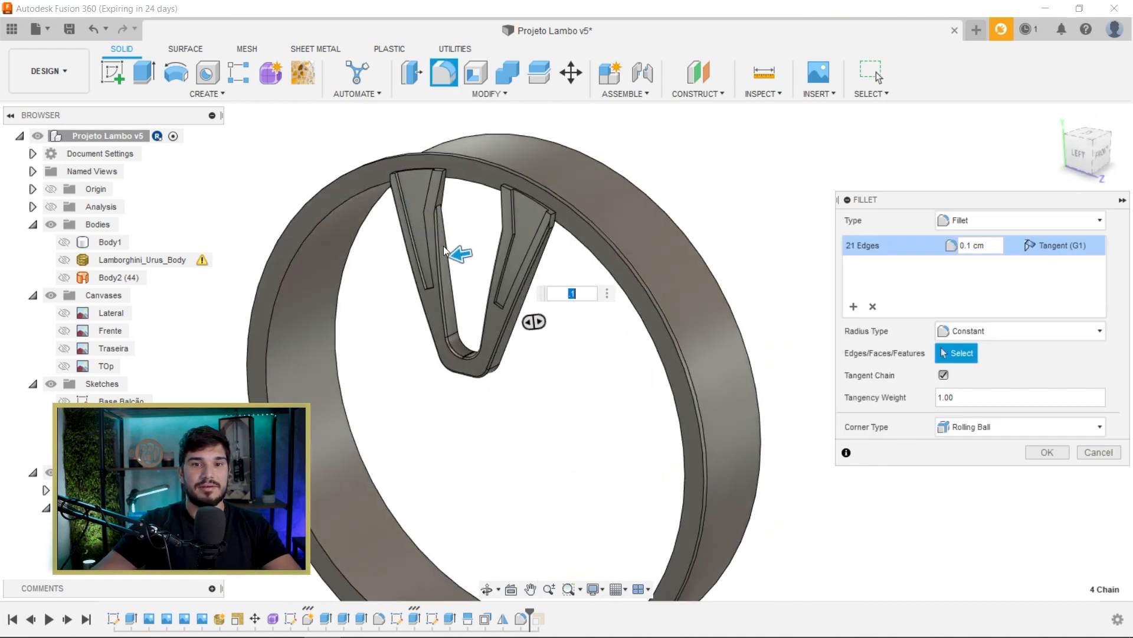
Step: Add the upper inner front edges of both spoke arms to the 0.1 cm fillet and apply it
{"action": "scroll", "coordinate": [456, 204], "scroll_direction": "up", "scroll_amount": 3}
{"action": "scroll", "coordinate": [462, 202], "scroll_direction": "up", "scroll_amount": 2}
{"action": "left_click", "coordinate": [436, 160]}
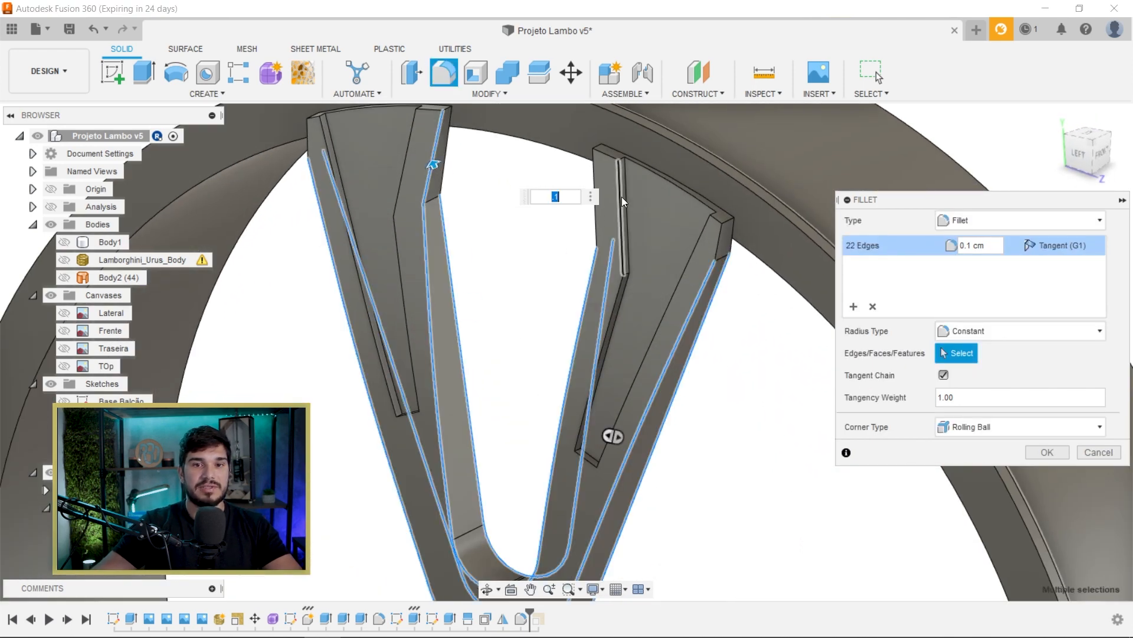
{"action": "left_click", "coordinate": [594, 180]}
{"action": "scroll", "coordinate": [484, 253], "scroll_direction": "down", "scroll_amount": 4}
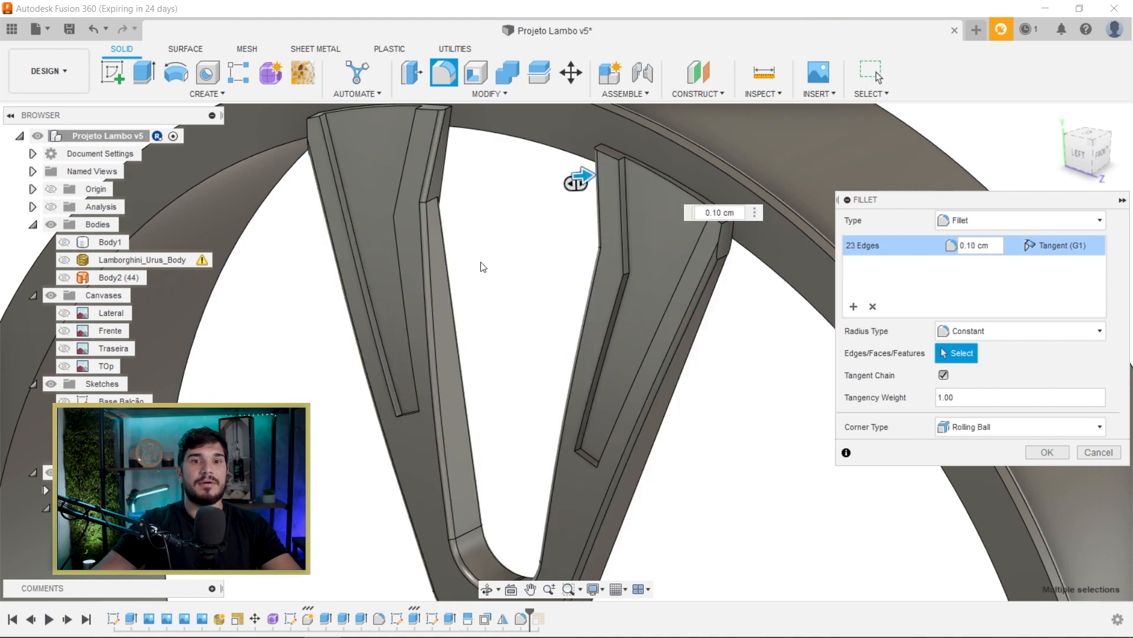
{"action": "middle_click_drag", "start_coordinate": [481, 323], "coordinate": [501, 311], "text": "shift"}
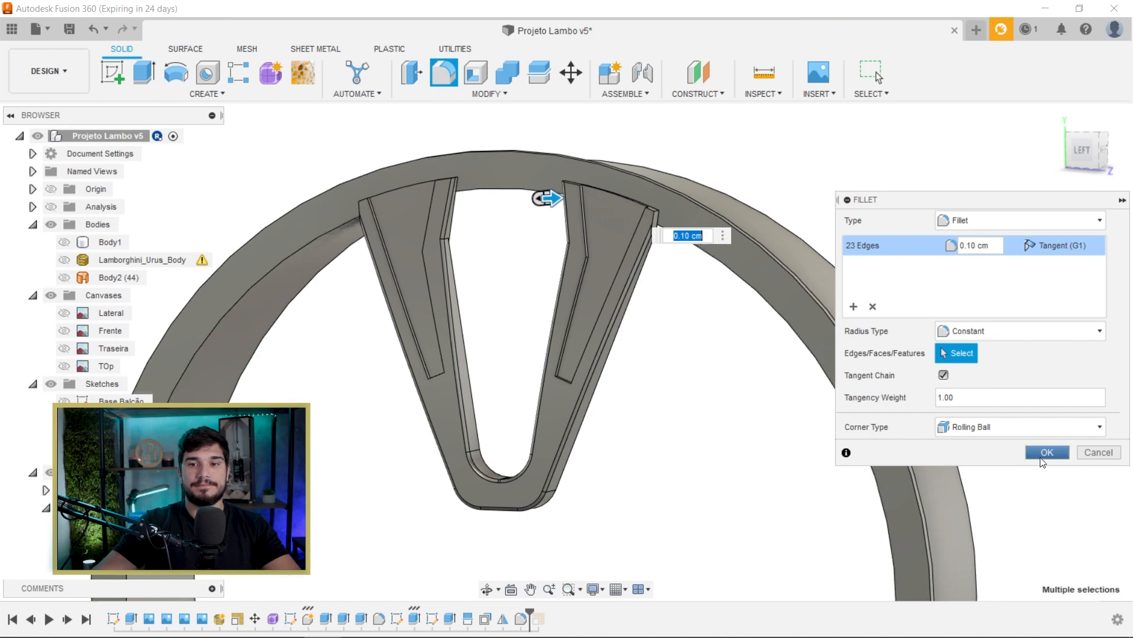
{"action": "left_click", "coordinate": [1047, 455]}
Step: Circular-pattern the V-shaped spoke body around the rim's central axis with full angular spacing and a quantity of 5
{"action": "scroll", "coordinate": [516, 346], "scroll_direction": "down", "scroll_amount": 4}
{"action": "middle_click_drag", "start_coordinate": [511, 357], "coordinate": [787, 352], "text": "shift"}
{"action": "scroll", "coordinate": [787, 352], "scroll_direction": "down", "scroll_amount": 2}
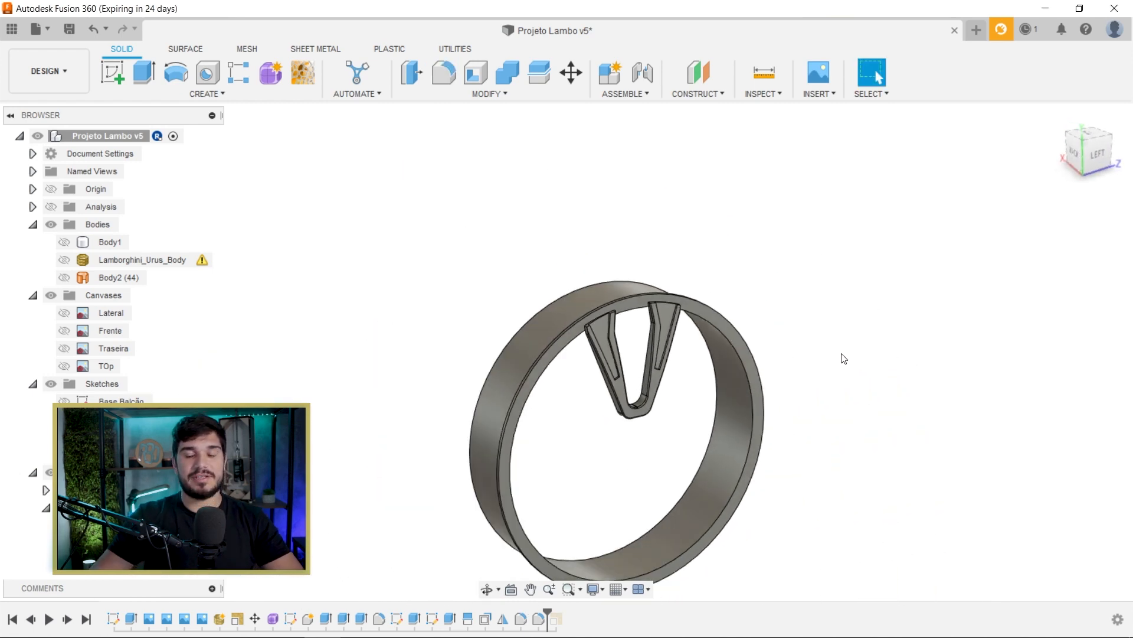
{"action": "middle_click_drag", "start_coordinate": [898, 321], "coordinate": [833, 374], "text": "shift"}
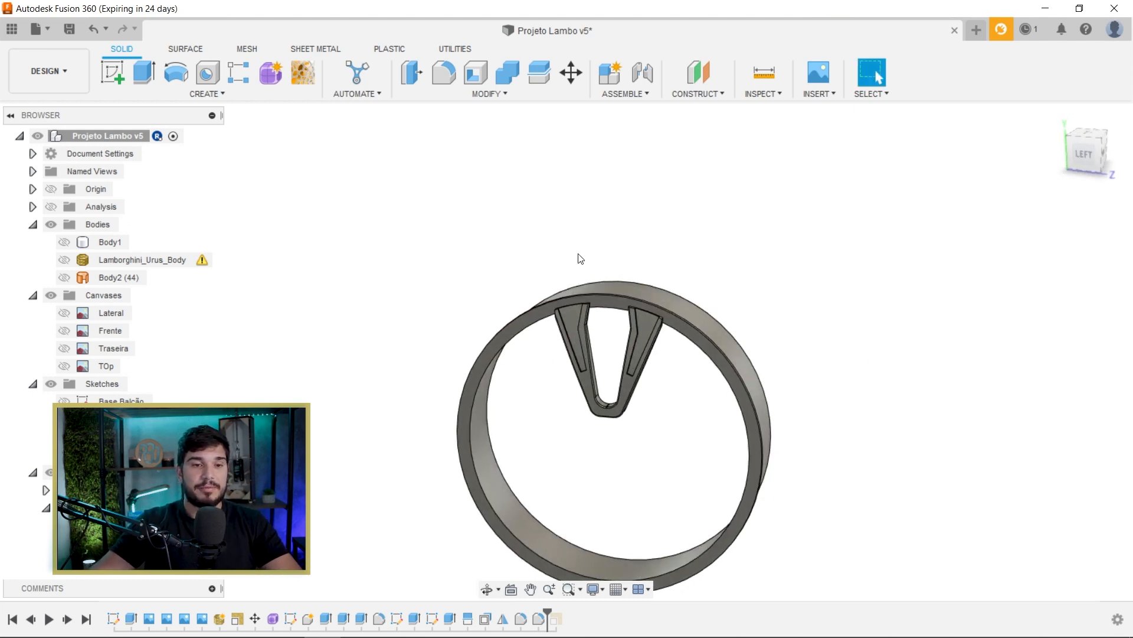
{"action": "middle_click_drag", "start_coordinate": [887, 301], "coordinate": [936, 267]}
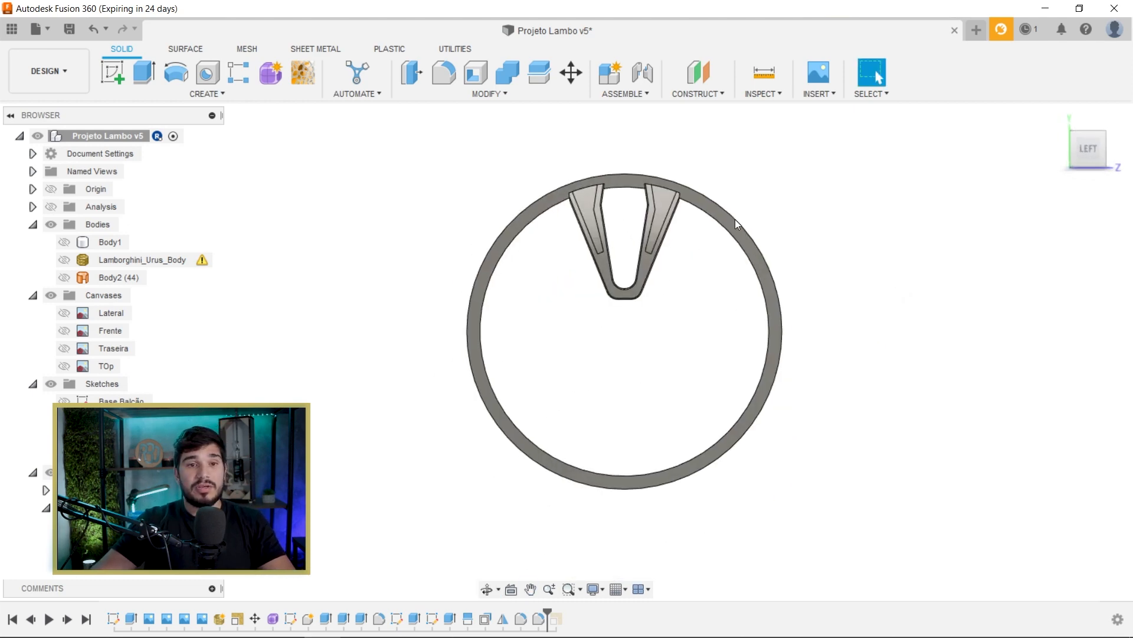
{"action": "left_click", "coordinate": [254, 94]}
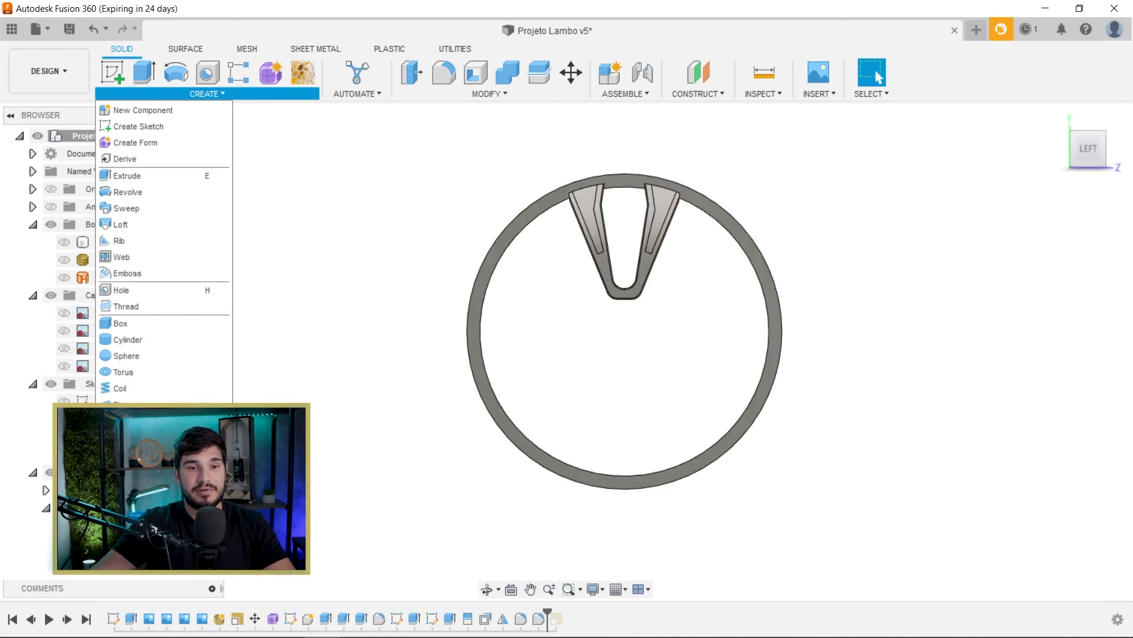
{"action": "left_click", "coordinate": [322, 437]}
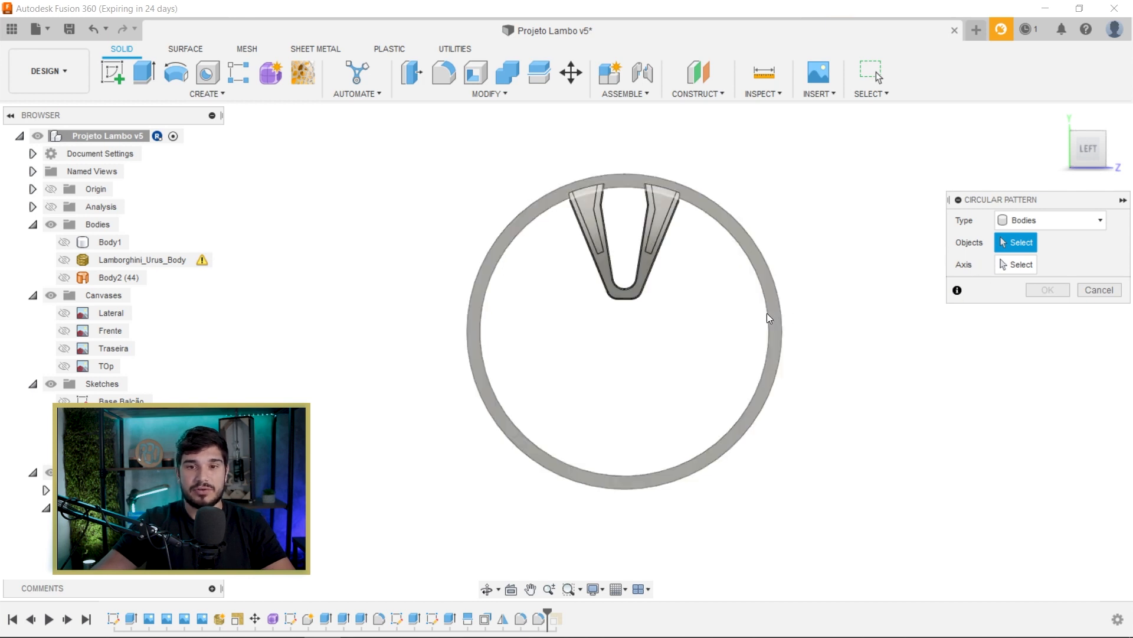
{"action": "middle_click_drag", "start_coordinate": [653, 321], "coordinate": [612, 341], "text": "shift"}
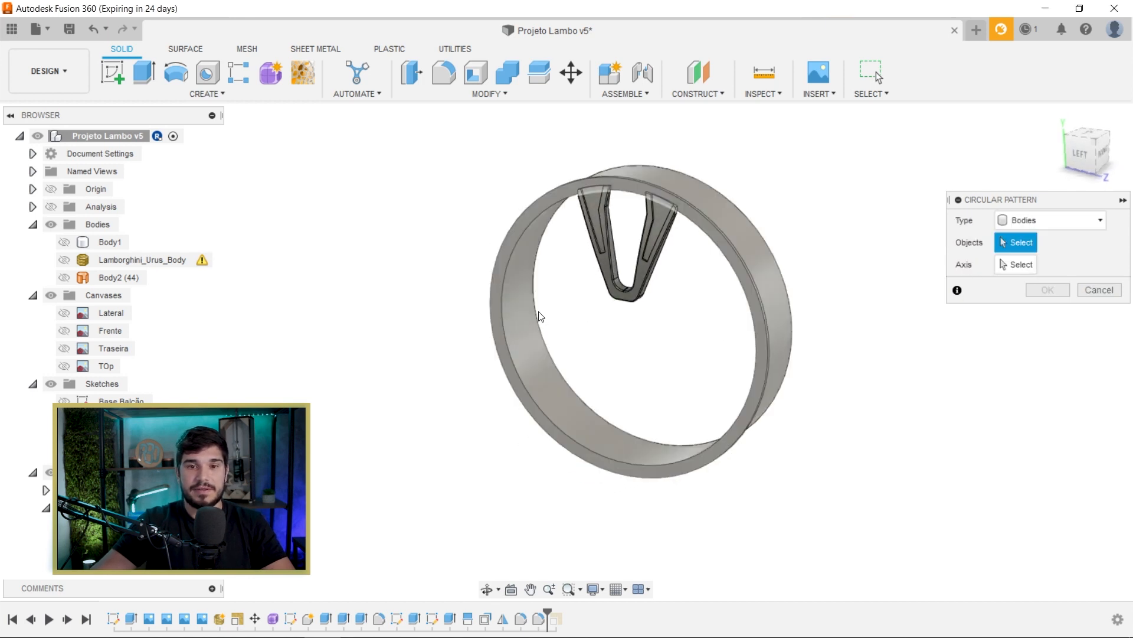
{"action": "left_click", "coordinate": [656, 245]}
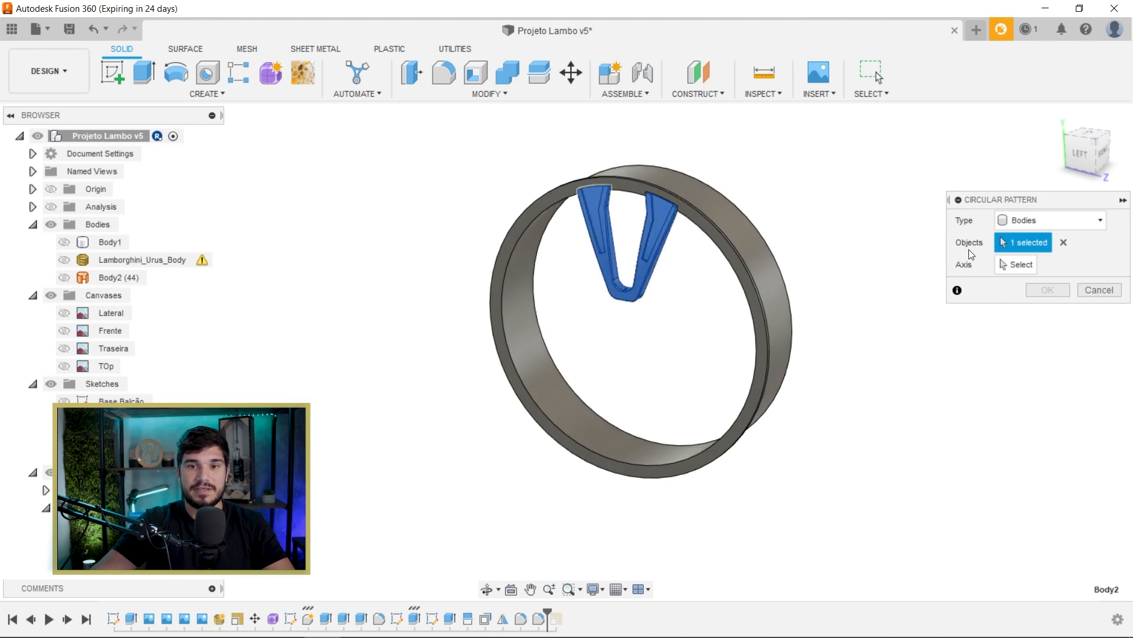
{"action": "left_click", "coordinate": [505, 297]}
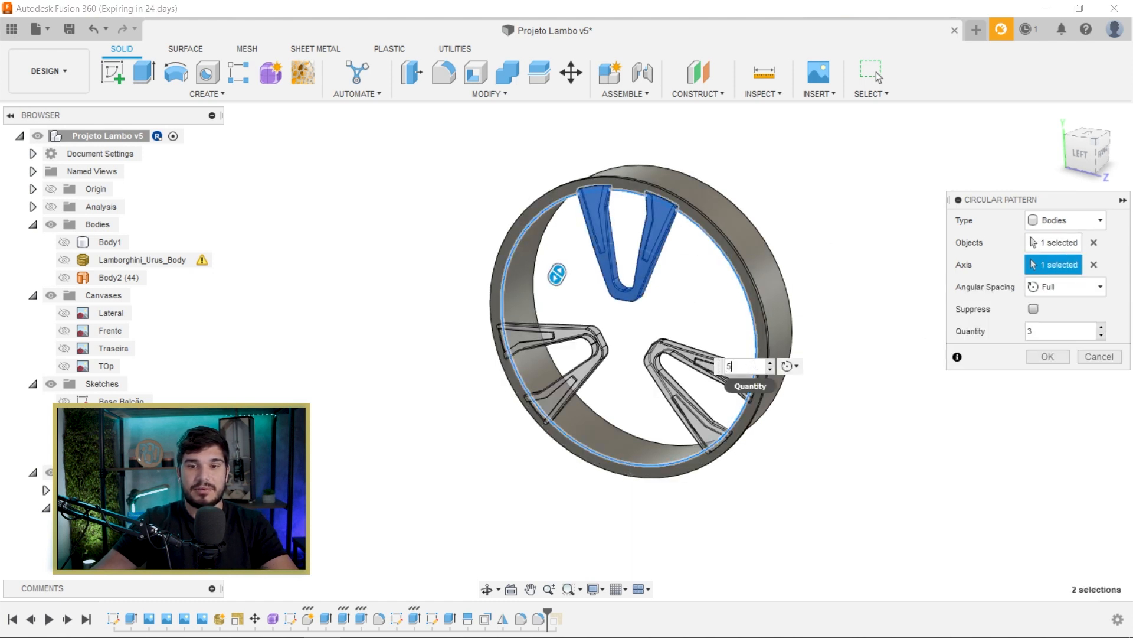
{"action": "middle_click_drag", "start_coordinate": [818, 315], "coordinate": [936, 293], "text": "shift"}
{"action": "left_click", "coordinate": [1048, 357]}
{"action": "middle_click_drag", "start_coordinate": [853, 362], "coordinate": [805, 301], "text": "shift"}
{"action": "scroll", "coordinate": [622, 328], "scroll_direction": "up", "scroll_amount": 5}
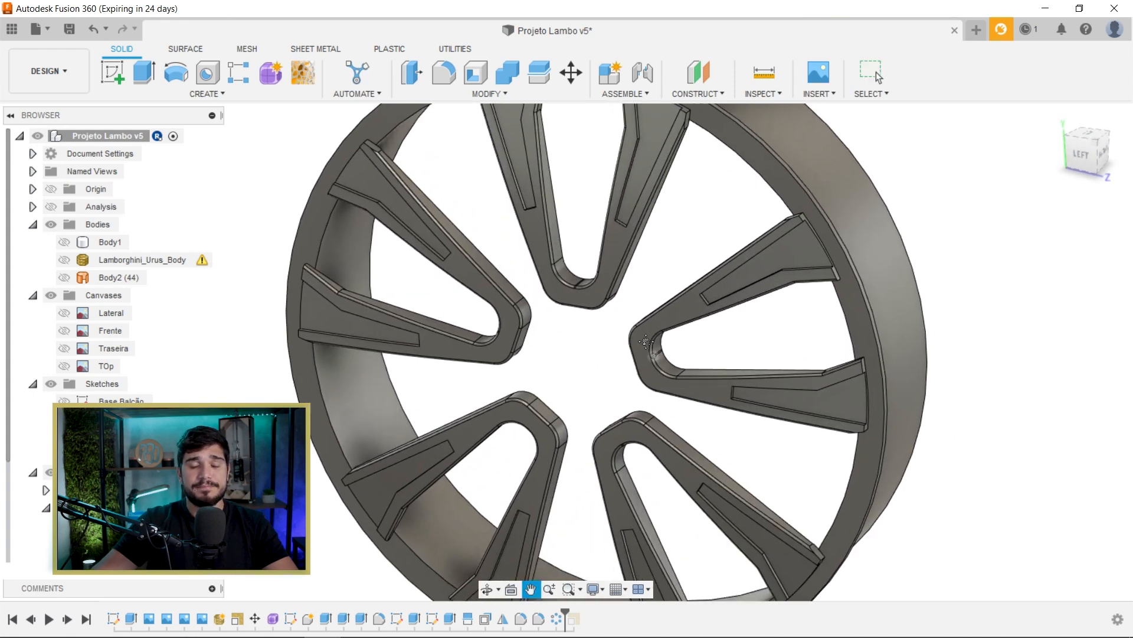
{"action": "scroll", "coordinate": [586, 325], "scroll_direction": "down", "scroll_amount": 1}
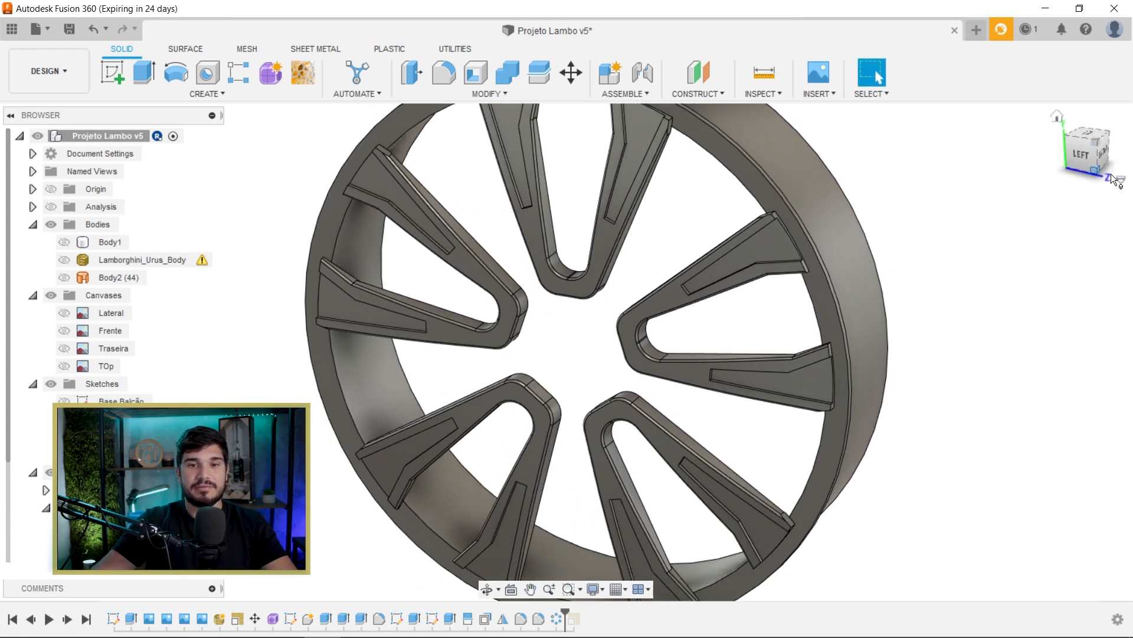
{"action": "left_click", "coordinate": [1080, 155]}
{"action": "middle_click_drag", "start_coordinate": [726, 395], "coordinate": [944, 177]}
{"action": "middle_click_drag", "start_coordinate": [651, 356], "coordinate": [797, 229]}
{"action": "middle_click_drag", "start_coordinate": [703, 363], "coordinate": [797, 266]}
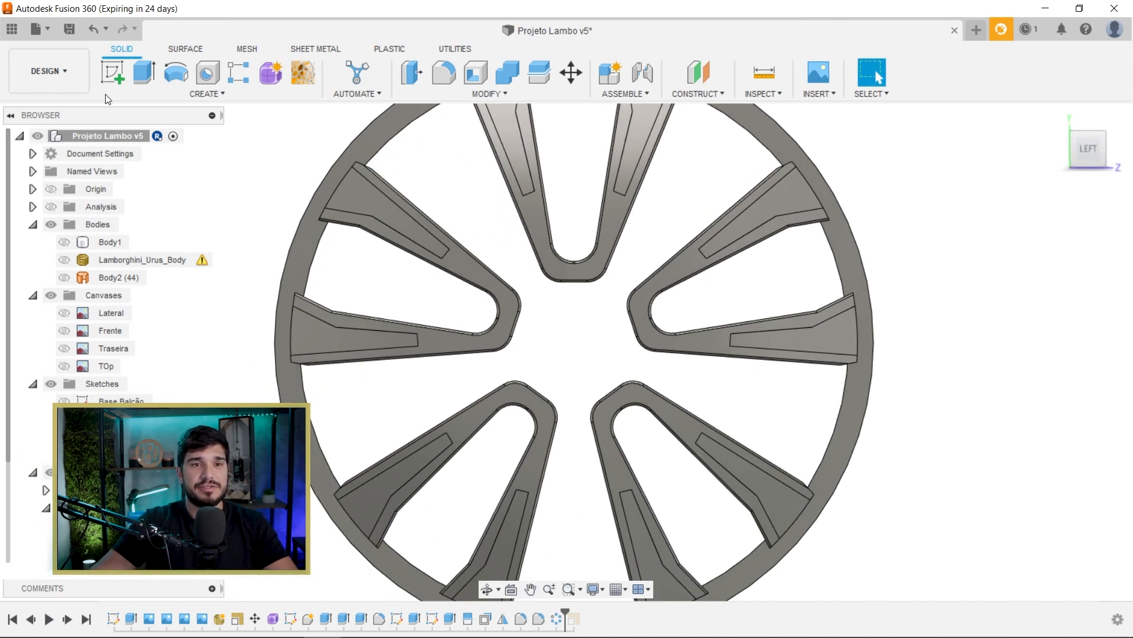
{"action": "left_click", "coordinate": [112, 80]}
{"action": "left_click", "coordinate": [625, 331]}
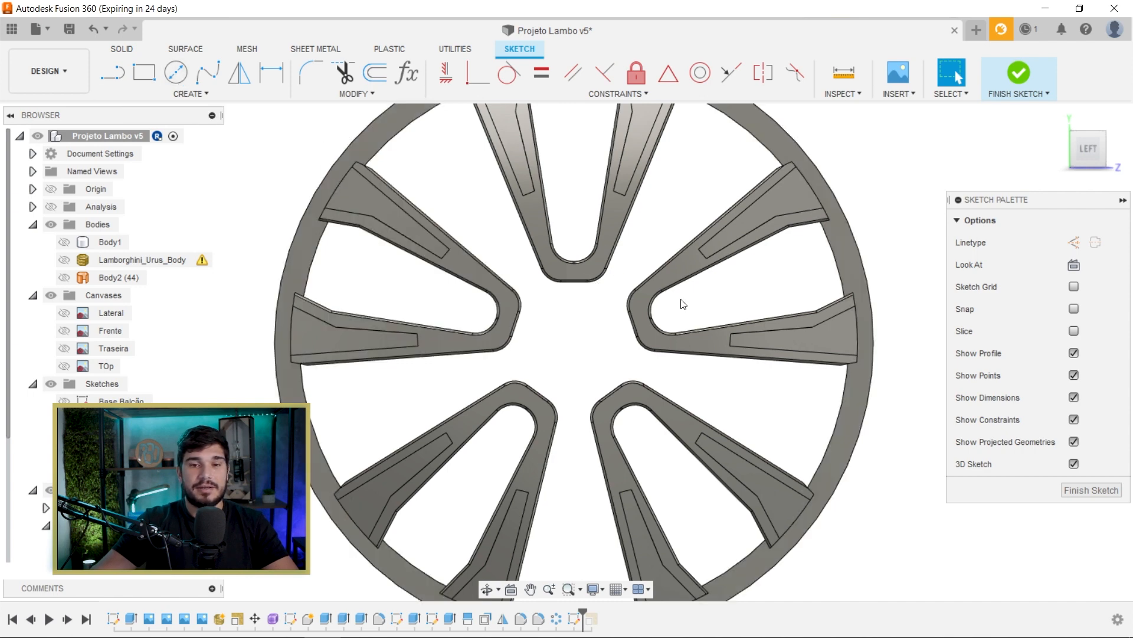
{"action": "key", "text": "ctrl+z"}
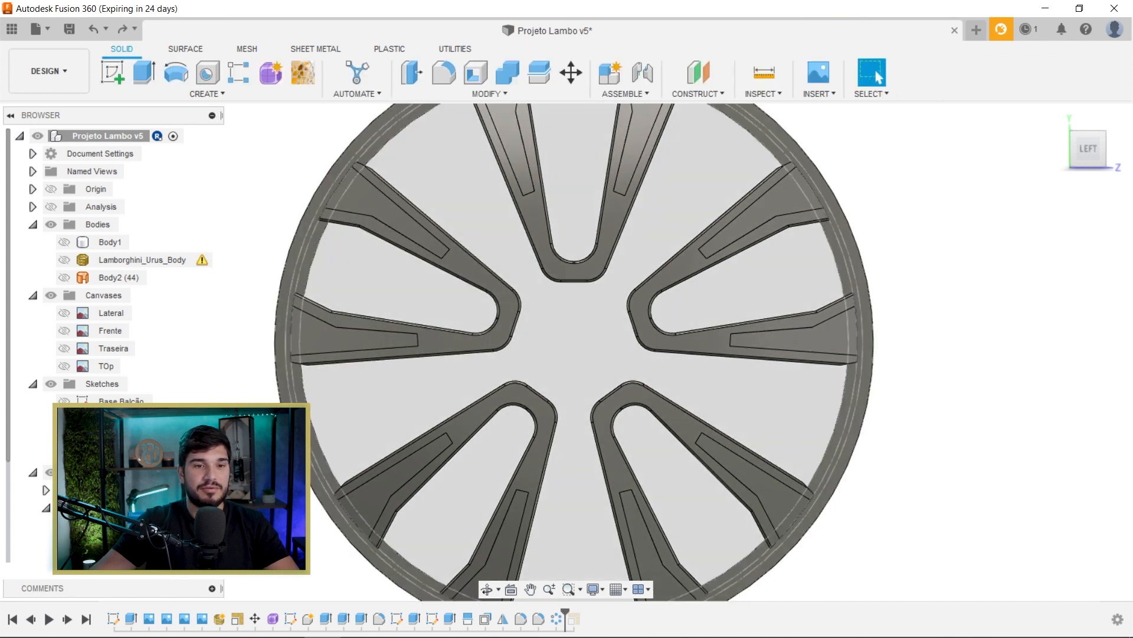
Step: Open the existing sketch containing the rim's concentric circles for editing
{"action": "left_click", "coordinate": [115, 418]}
{"action": "left_click", "coordinate": [121, 401]}
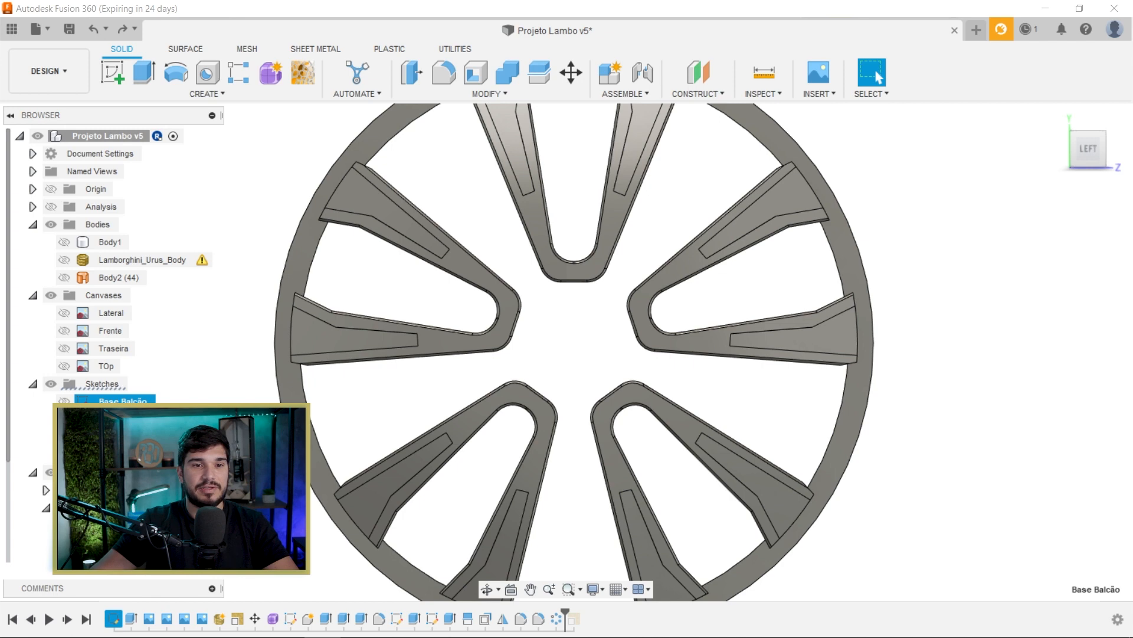
{"action": "left_click", "coordinate": [112, 419]}
{"action": "left_click", "coordinate": [186, 392]}
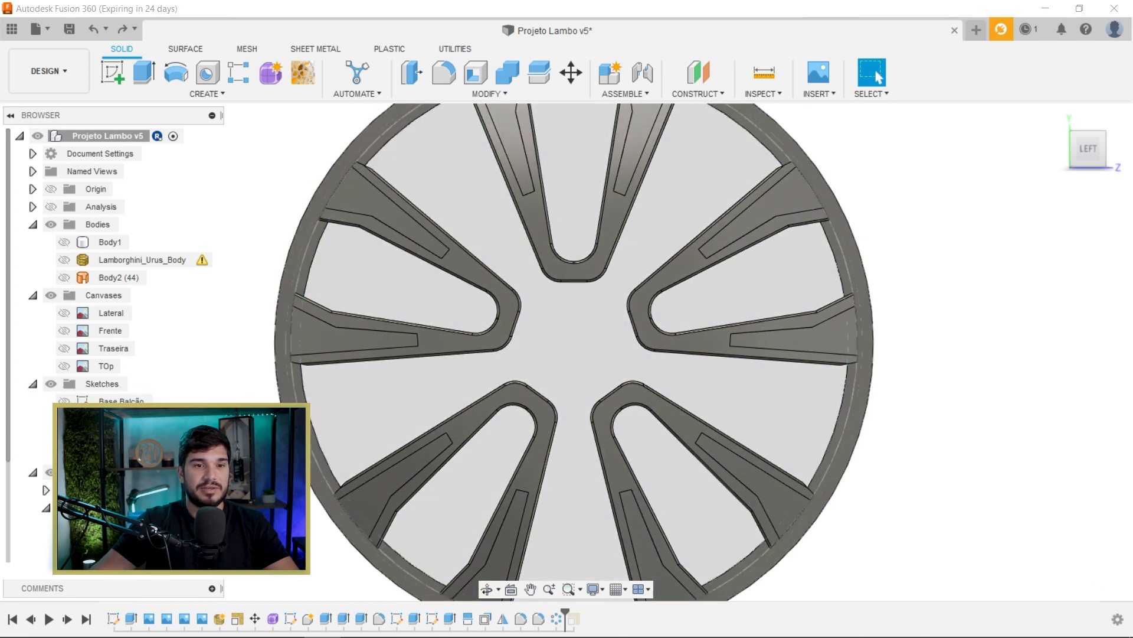
{"action": "double_click", "coordinate": [113, 418]}
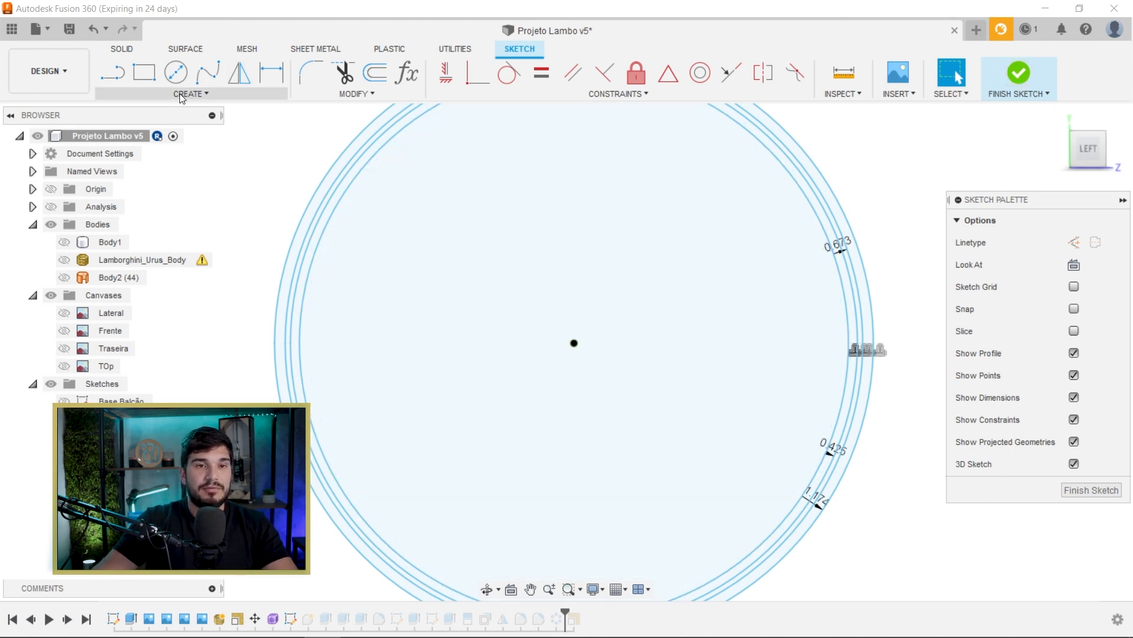
Step: Sketch a five-sided circumscribed polygon centred on the rim's centre, about 5.13 cm from centre to side
{"action": "left_click", "coordinate": [179, 94]}
{"action": "mouse_move", "coordinate": [169, 174]}
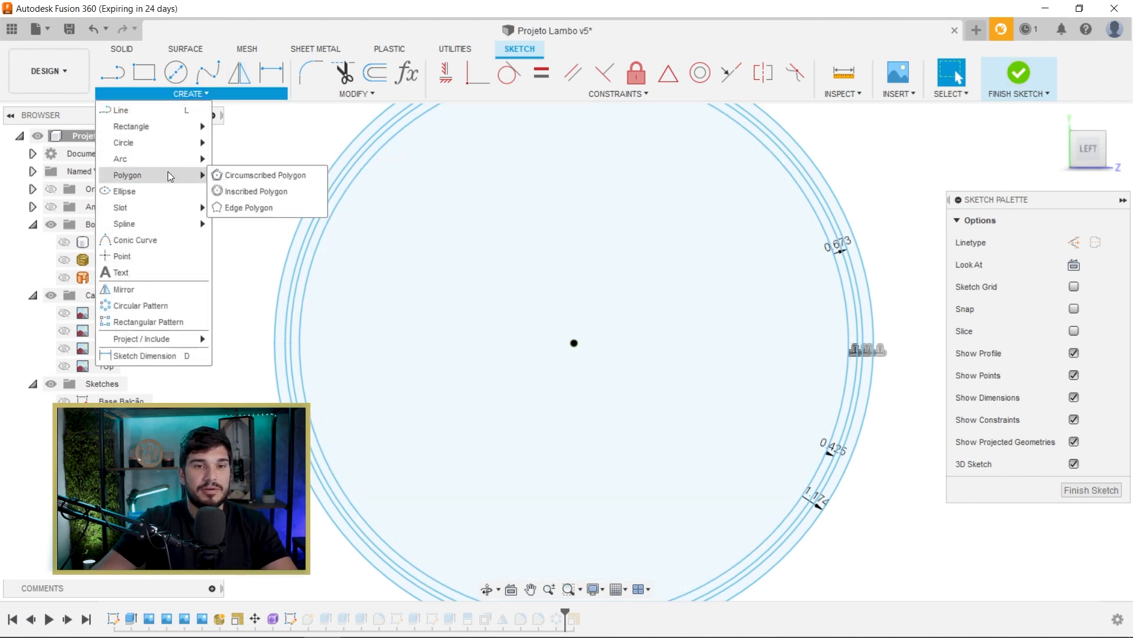
{"action": "left_click", "coordinate": [261, 176]}
{"action": "left_click", "coordinate": [574, 343]}
{"action": "key", "text": "Tab"}
{"action": "type", "text": "5"}
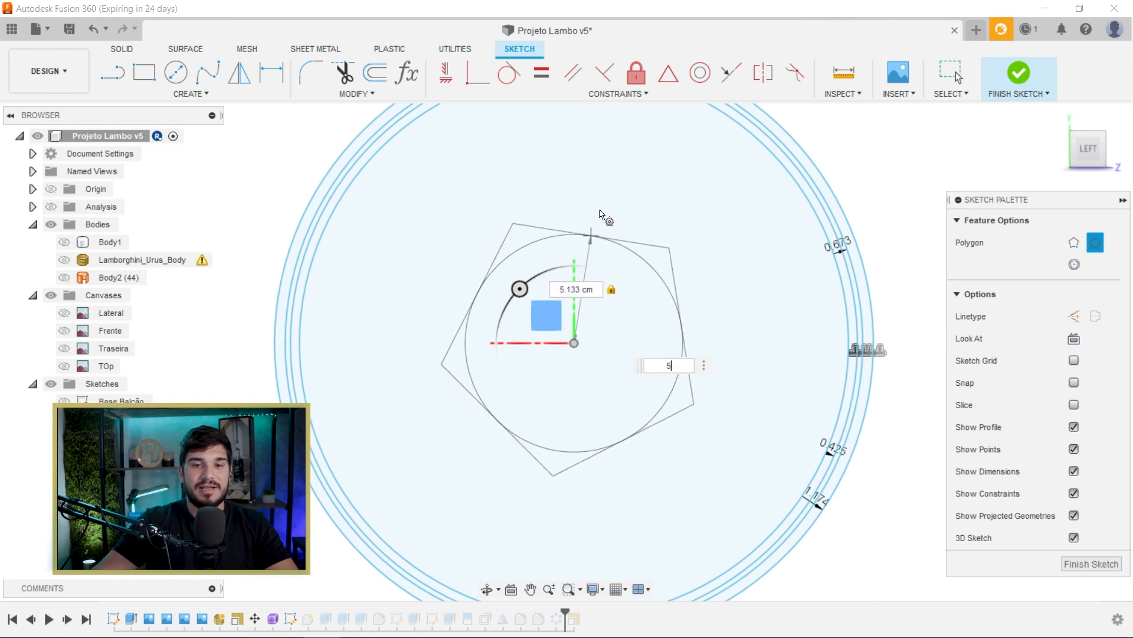
{"action": "left_click", "coordinate": [614, 323]}
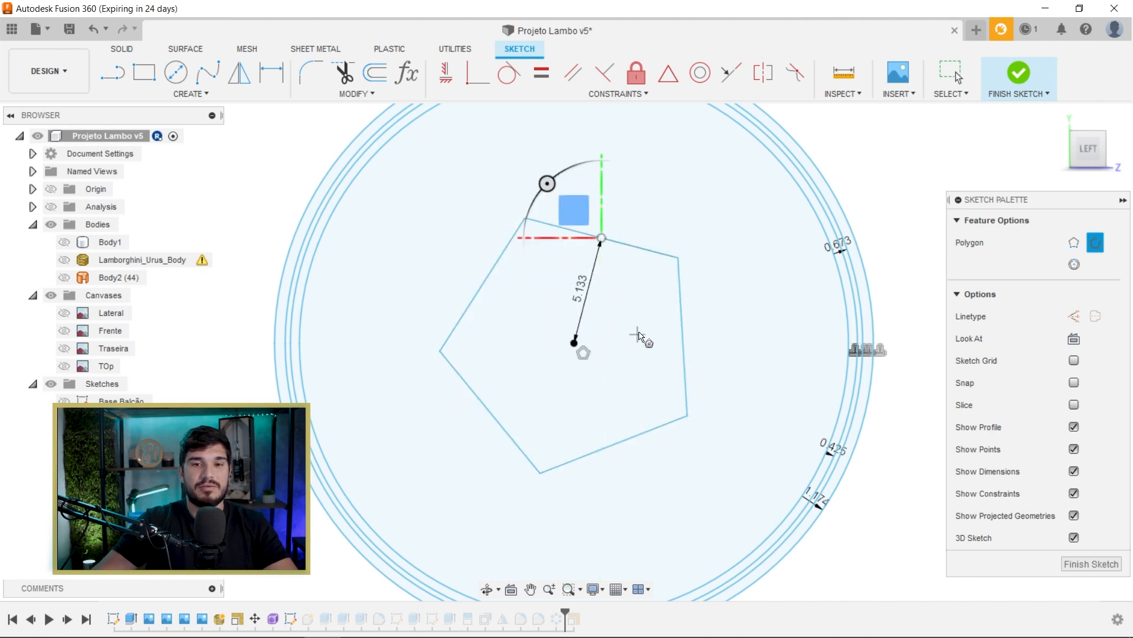
{"action": "key", "text": "Escape"}
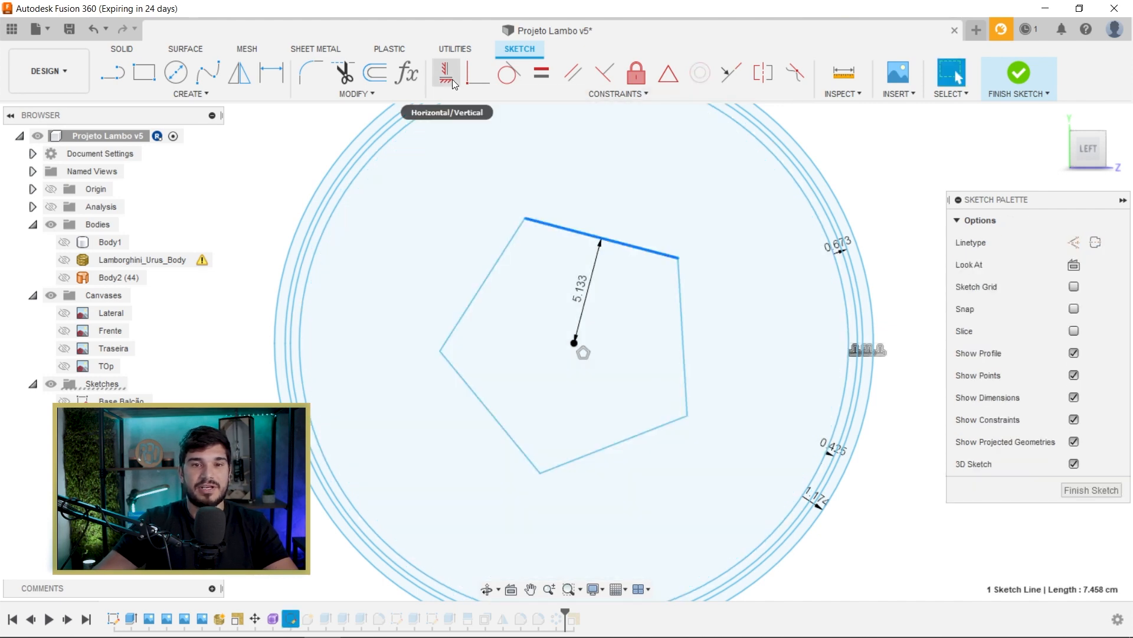
Step: Constrain the pentagon's upper side to be horizontal and finish the sketch
{"action": "left_click", "coordinate": [452, 79]}
{"action": "scroll", "coordinate": [760, 359], "scroll_direction": "down", "scroll_amount": 3}
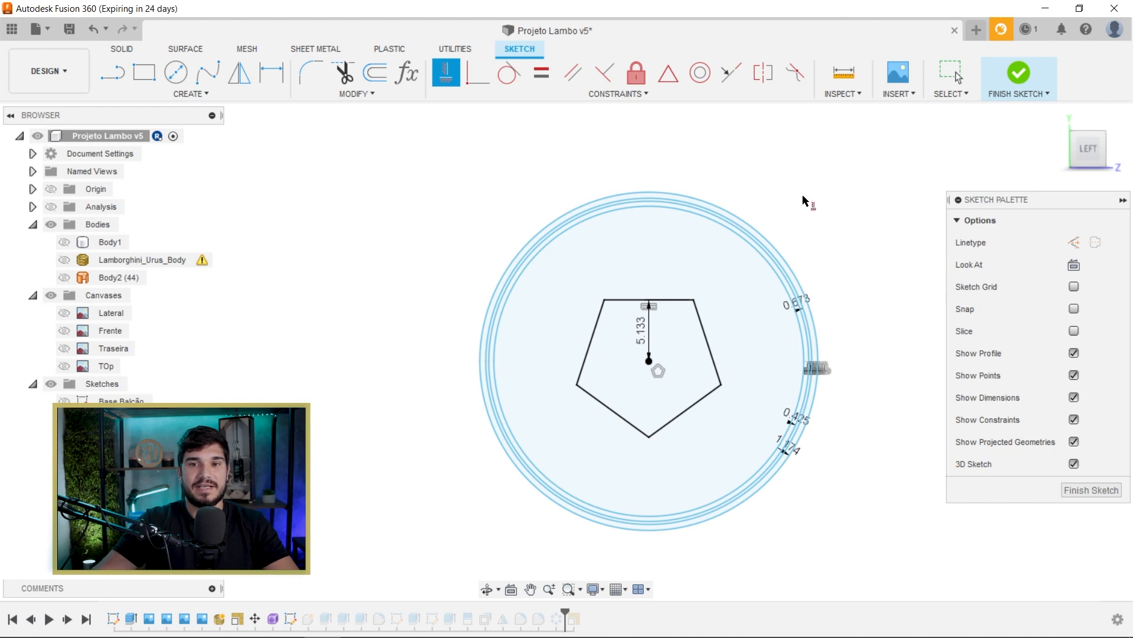
{"action": "left_click", "coordinate": [1019, 75]}
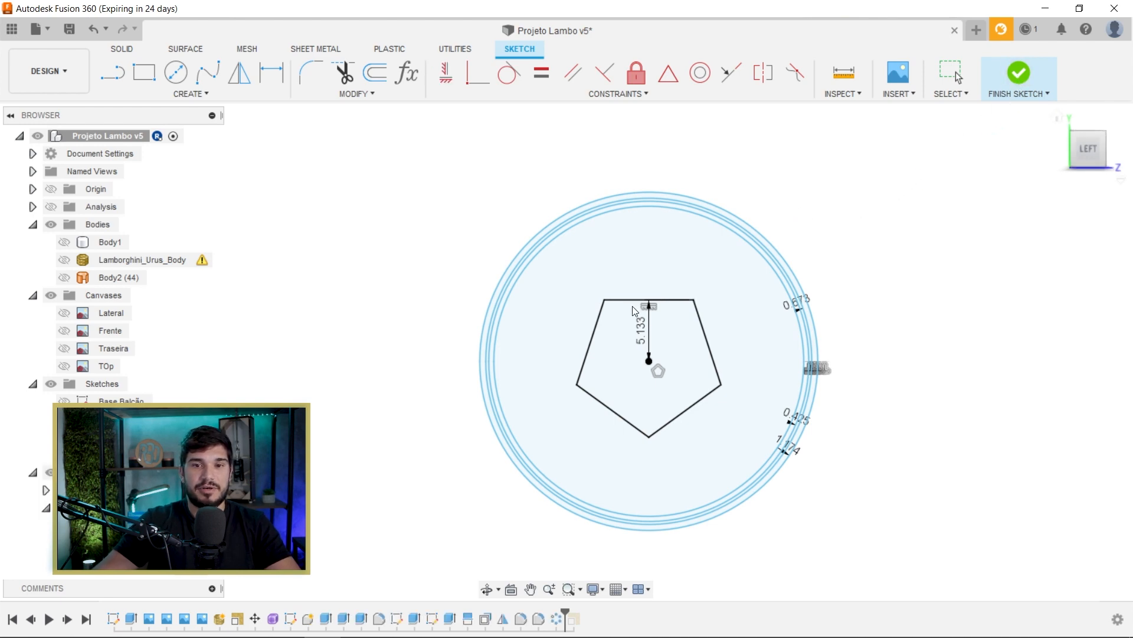
Step: Show the rim sketch and extrude its pentagon profile by -0.50 cm with the Join operation to form the hub plate
{"action": "middle_click_drag", "start_coordinate": [645, 366], "coordinate": [643, 365], "text": "shift"}
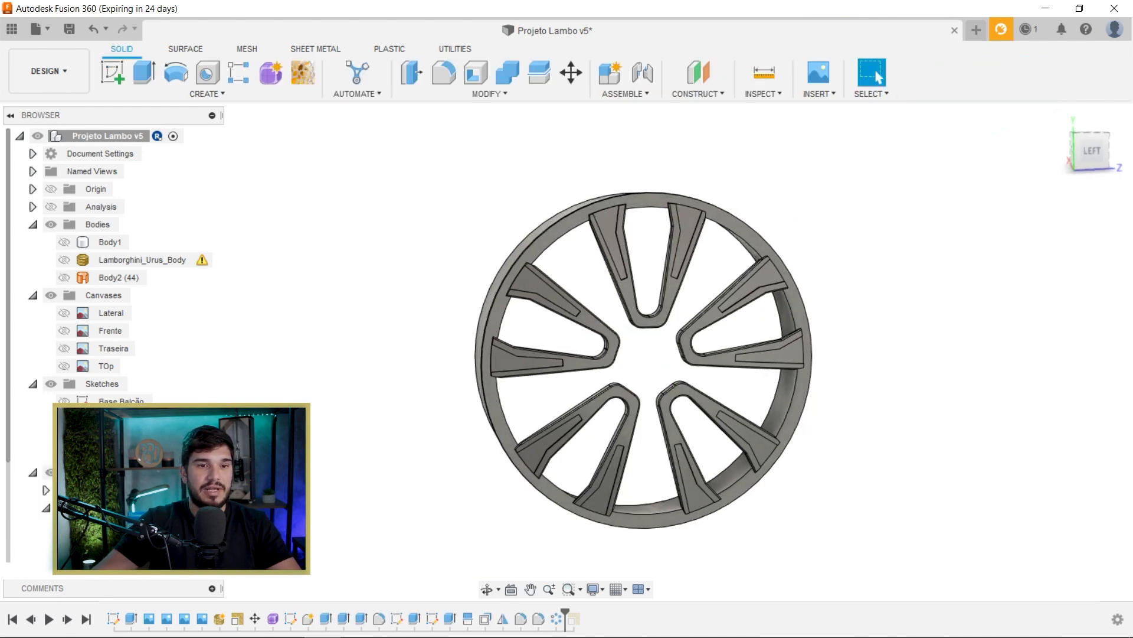
{"action": "left_click", "coordinate": [63, 437]}
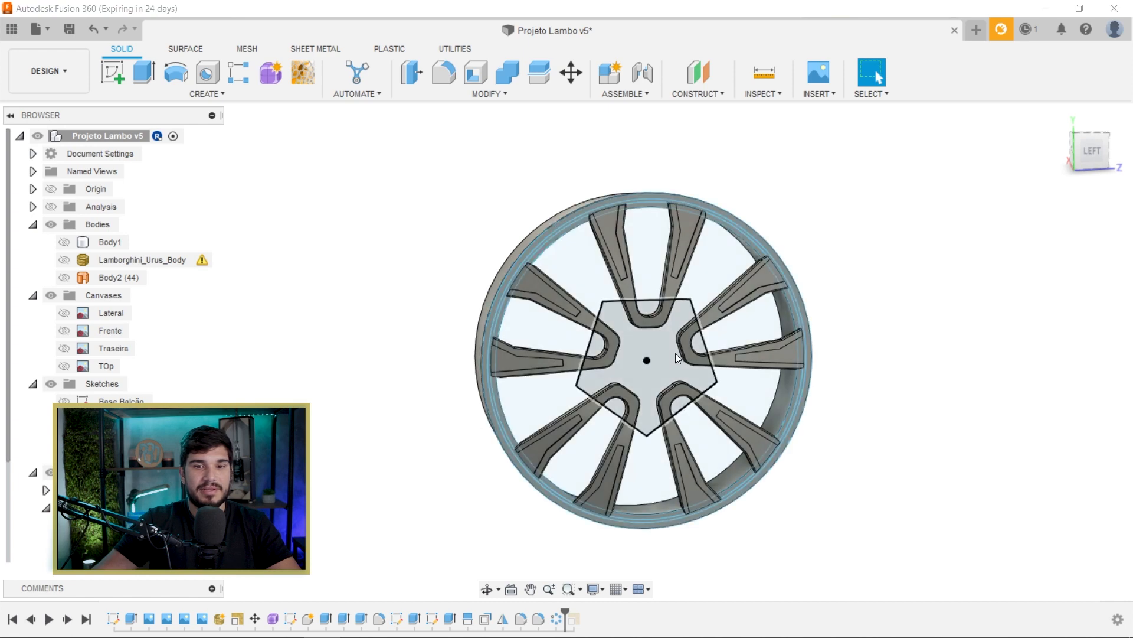
{"action": "scroll", "coordinate": [682, 353], "scroll_direction": "up", "scroll_amount": 3}
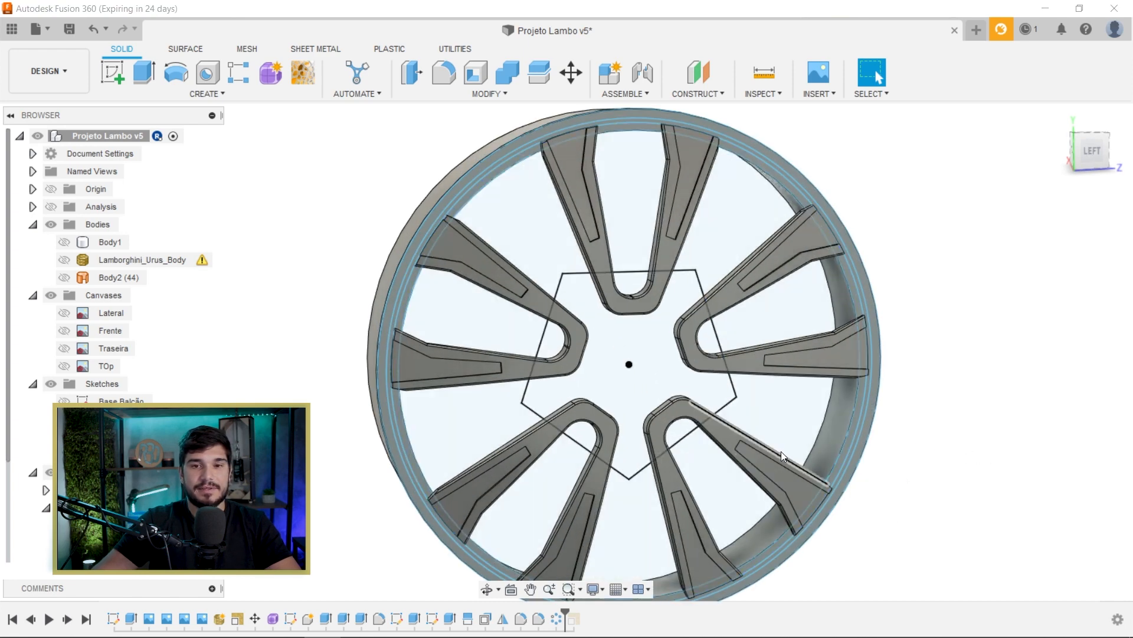
{"action": "key", "text": "e"}
{"action": "left_click", "coordinate": [658, 366]}
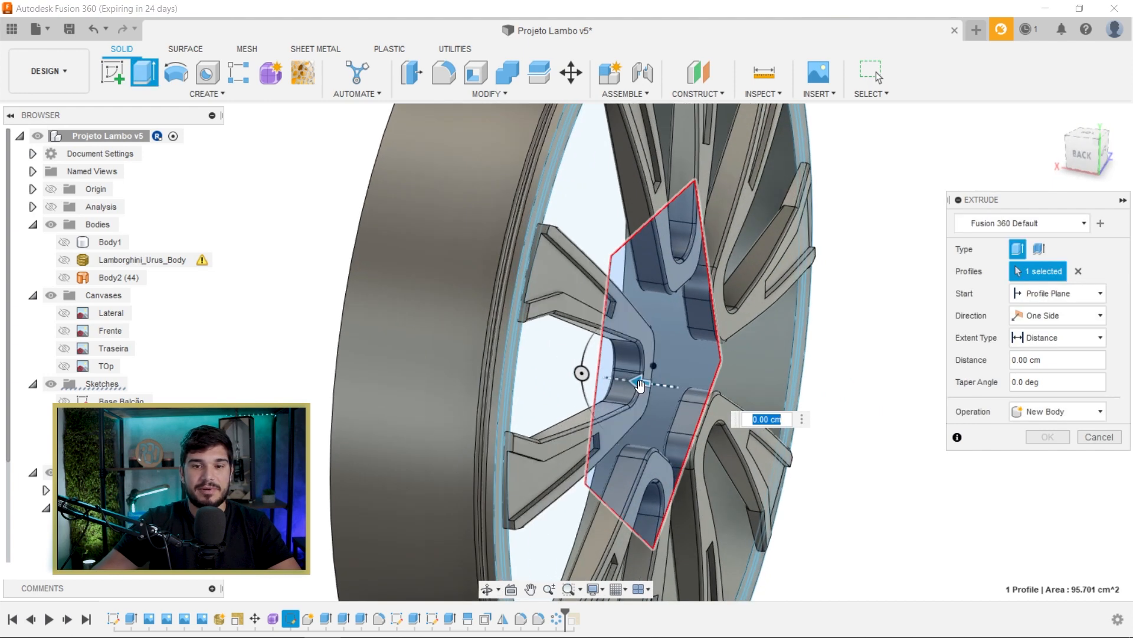
{"action": "left_click_drag", "start_coordinate": [640, 384], "coordinate": [681, 387]}
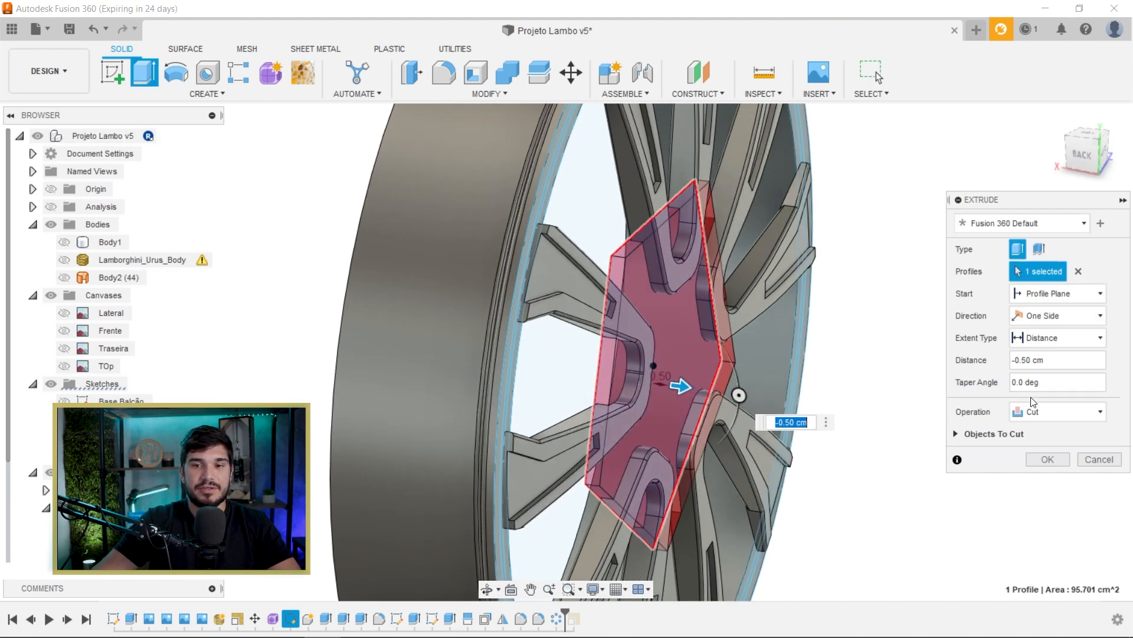
{"action": "left_click", "coordinate": [1067, 411]}
{"action": "left_click", "coordinate": [1057, 432]}
{"action": "middle_click_drag", "start_coordinate": [795, 350], "coordinate": [739, 354], "text": "shift"}
{"action": "scroll", "coordinate": [620, 335], "scroll_direction": "down", "scroll_amount": 2}
{"action": "middle_click_drag", "start_coordinate": [636, 343], "coordinate": [706, 379]}
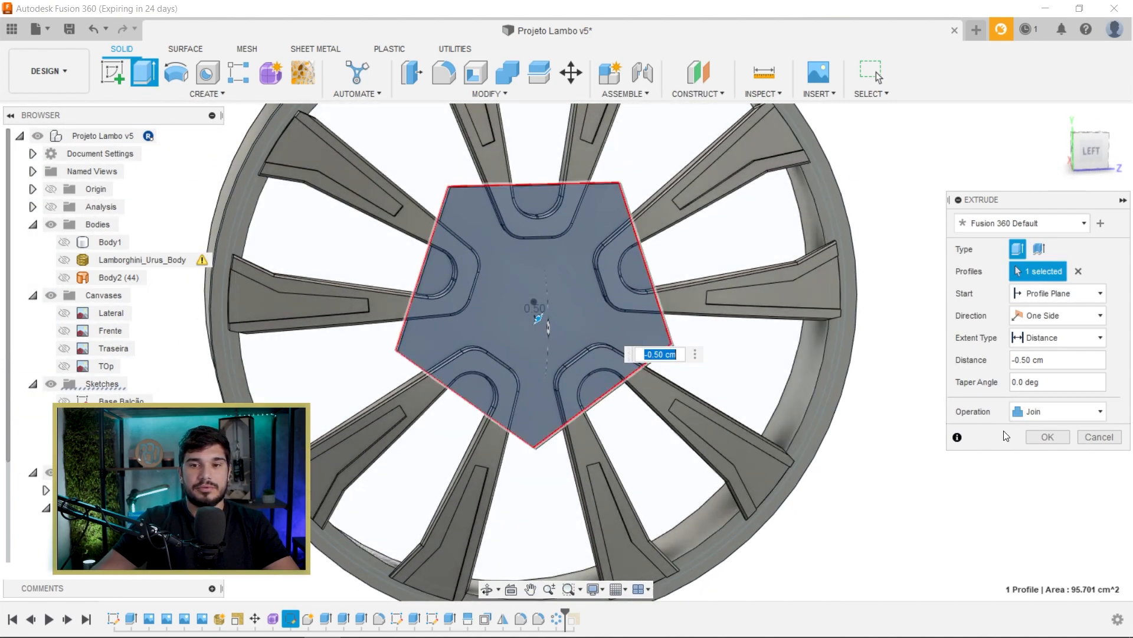
{"action": "left_click", "coordinate": [1040, 437]}
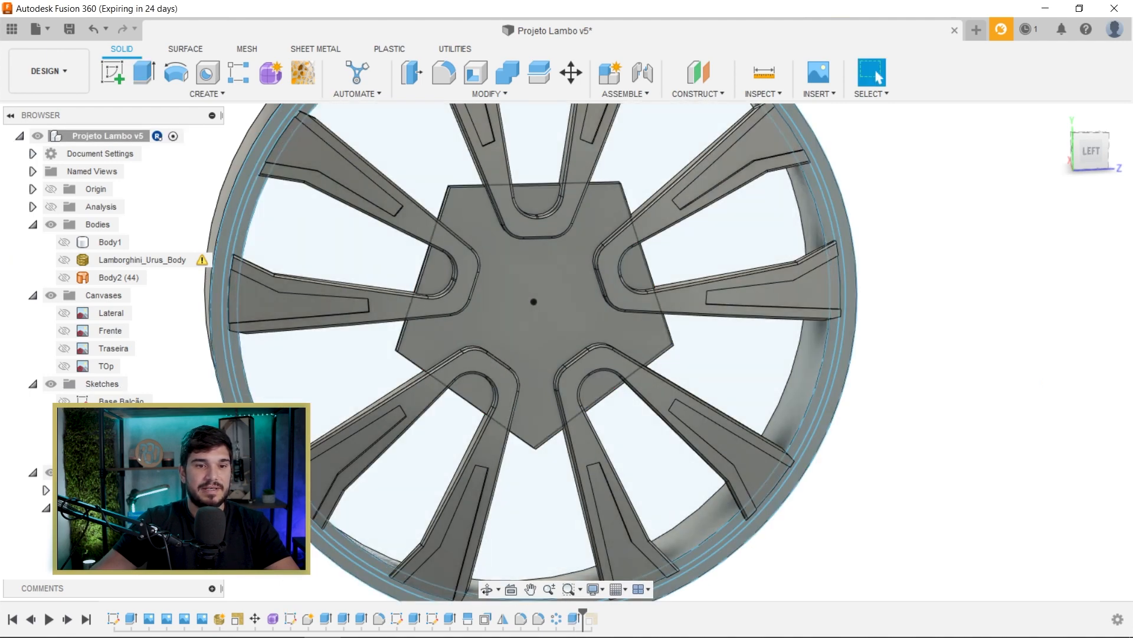
Step: Edit the rim sketch to set the pentagon's centre-to-side dimension to 4.5 cm, and finish the sketch
{"action": "double_click", "coordinate": [291, 619]}
{"action": "middle_click_drag", "start_coordinate": [623, 460], "coordinate": [453, 311]}
{"action": "double_click", "coordinate": [589, 292]}
{"action": "type", "text": "4"}
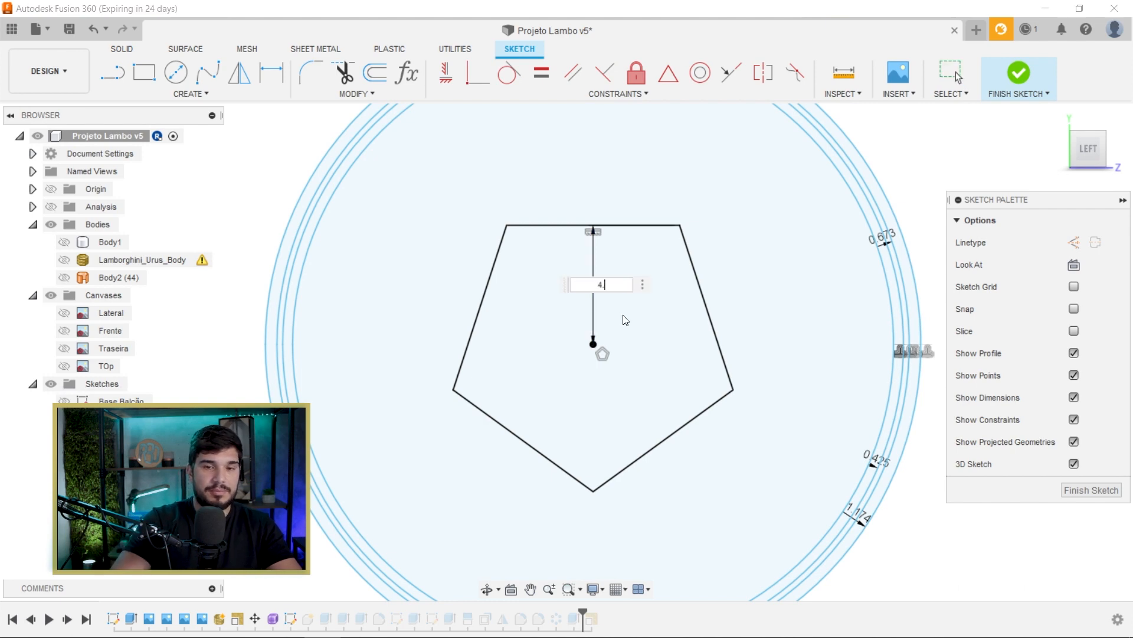
{"action": "type", "text": ".5"}
{"action": "key", "text": "Return"}
{"action": "left_click", "coordinate": [1090, 490]}
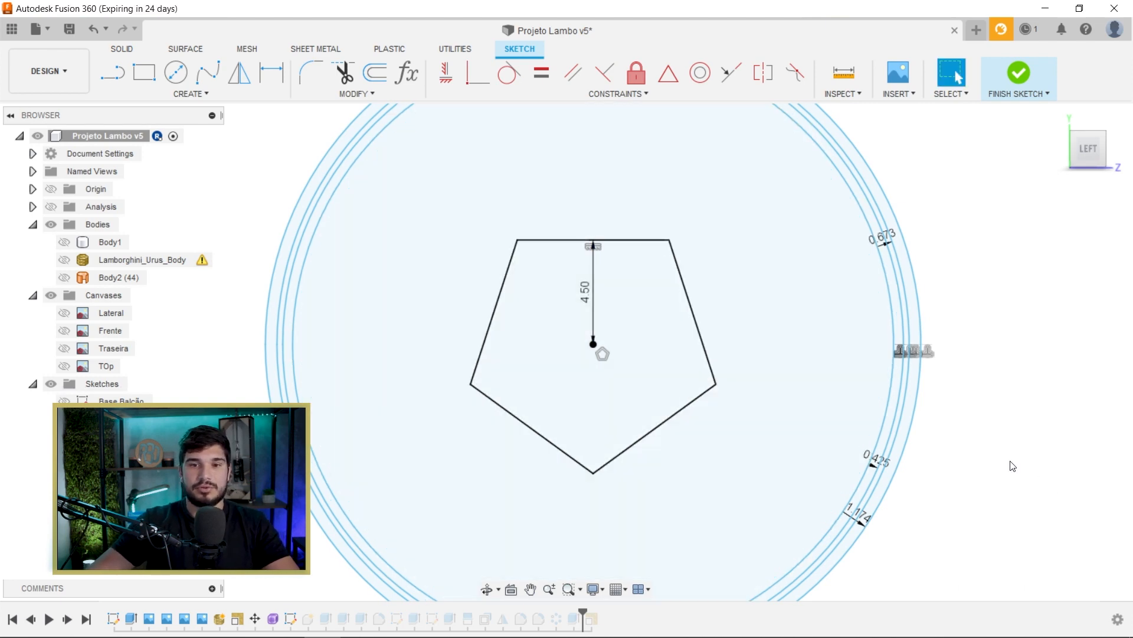
{"action": "left_click", "coordinate": [1018, 73]}
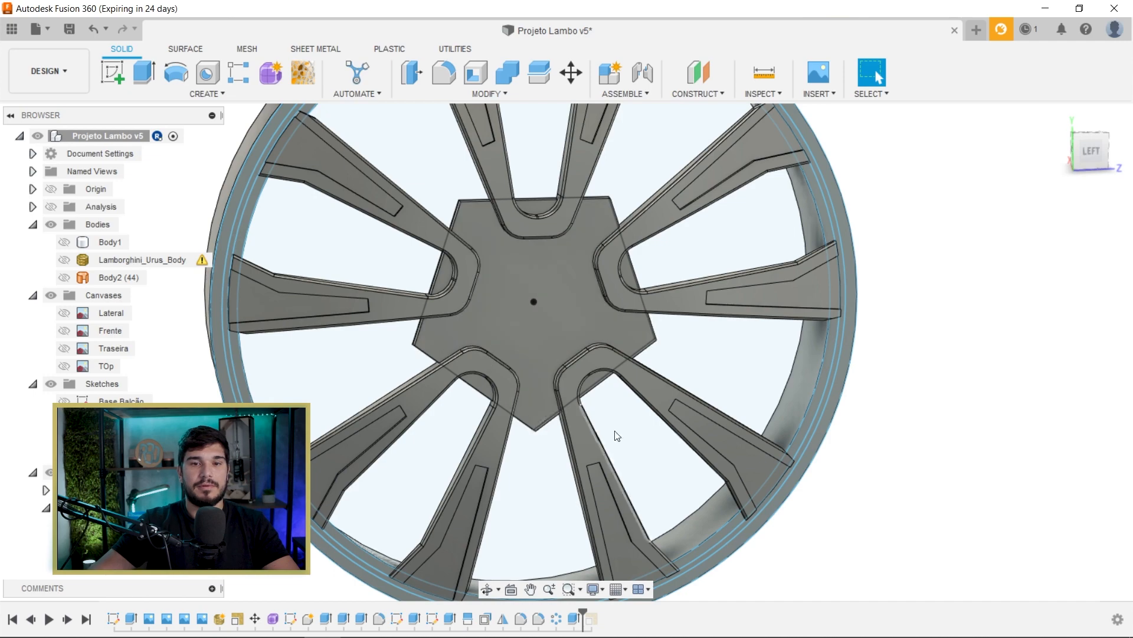
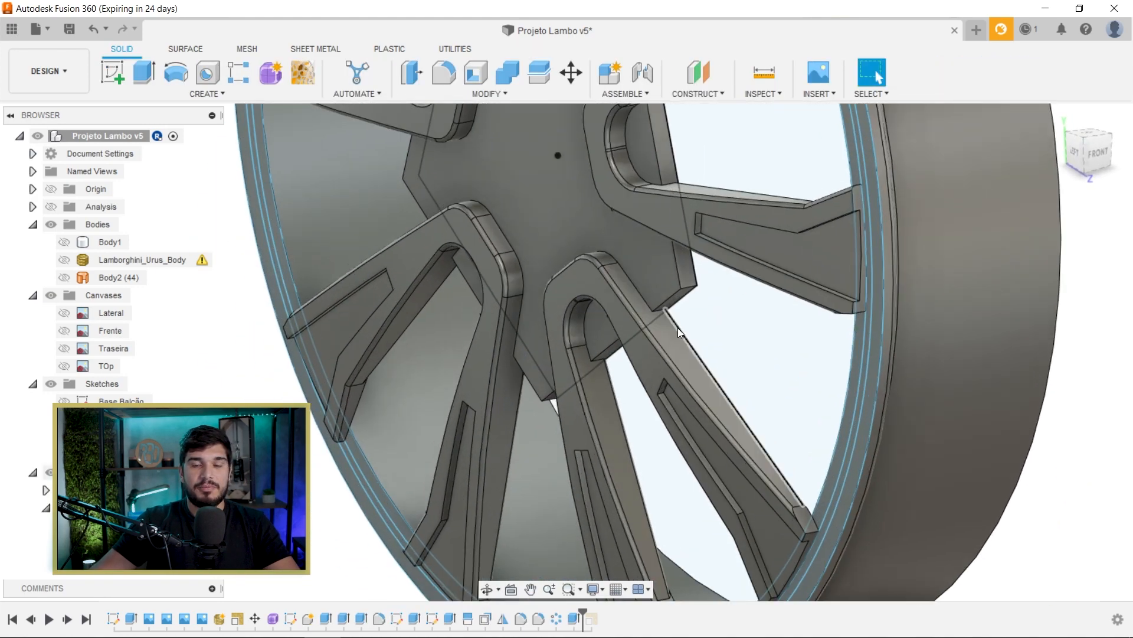
Step: Start a fillet on the five outer corner edges of the pentagonal hub plate
{"action": "scroll", "coordinate": [699, 331], "scroll_direction": "up", "scroll_amount": 1}
{"action": "key", "text": "f"}
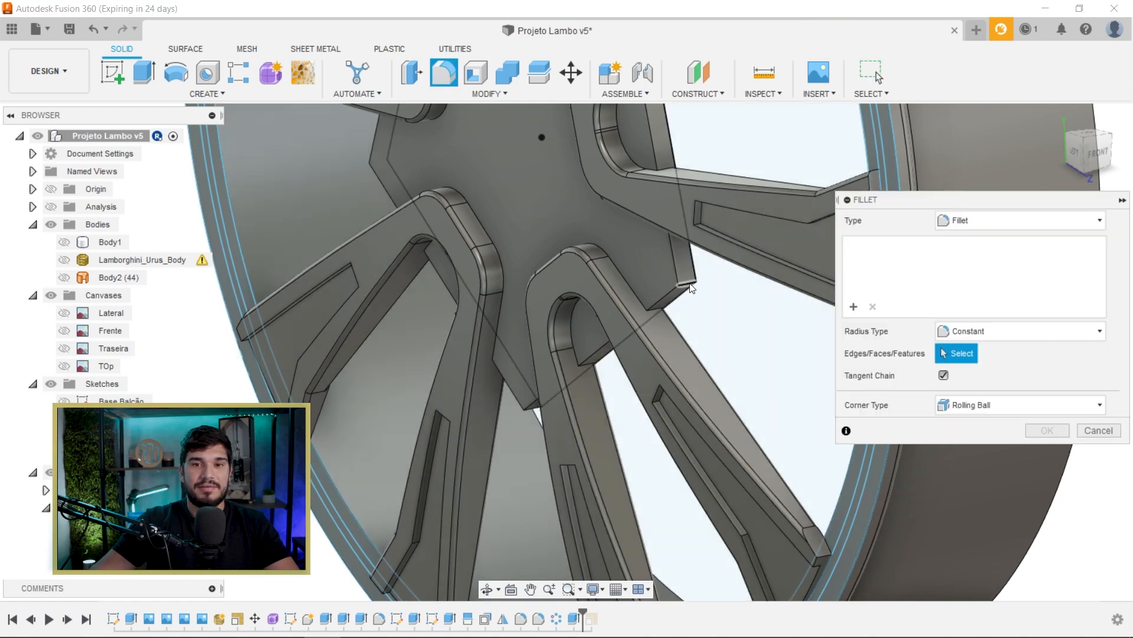
{"action": "left_click", "coordinate": [690, 287]}
{"action": "left_click", "coordinate": [530, 412]}
{"action": "middle_click_drag", "start_coordinate": [420, 250], "coordinate": [495, 323], "text": "shift"}
{"action": "left_click", "coordinate": [495, 324]}
{"action": "middle_click_drag", "start_coordinate": [532, 172], "coordinate": [501, 333]}
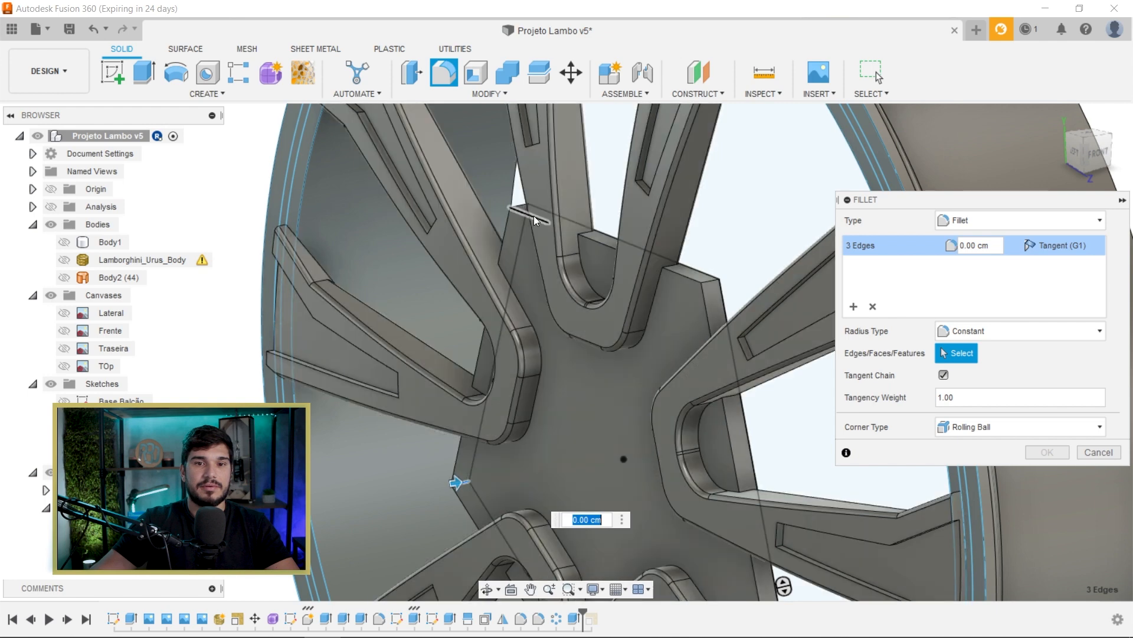
{"action": "left_click", "coordinate": [522, 206]}
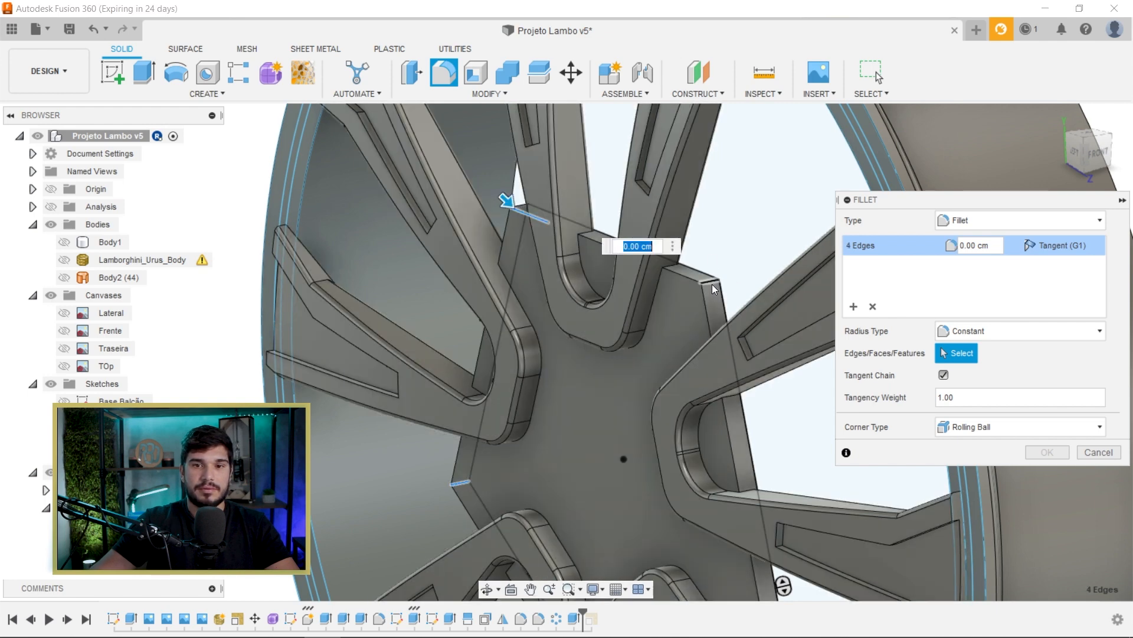
{"action": "left_click", "coordinate": [712, 286]}
Step: Reselect the problematic corner edge of the hub plate, set the fillet radius to 1.75 cm for all five corners and apply it
{"action": "mouse_move", "coordinate": [703, 290]}
{"action": "left_mouse_down"}
{"action": "mouse_move", "coordinate": [725, 261]}
{"action": "mouse_move", "coordinate": [710, 287]}
{"action": "left_mouse_up"}
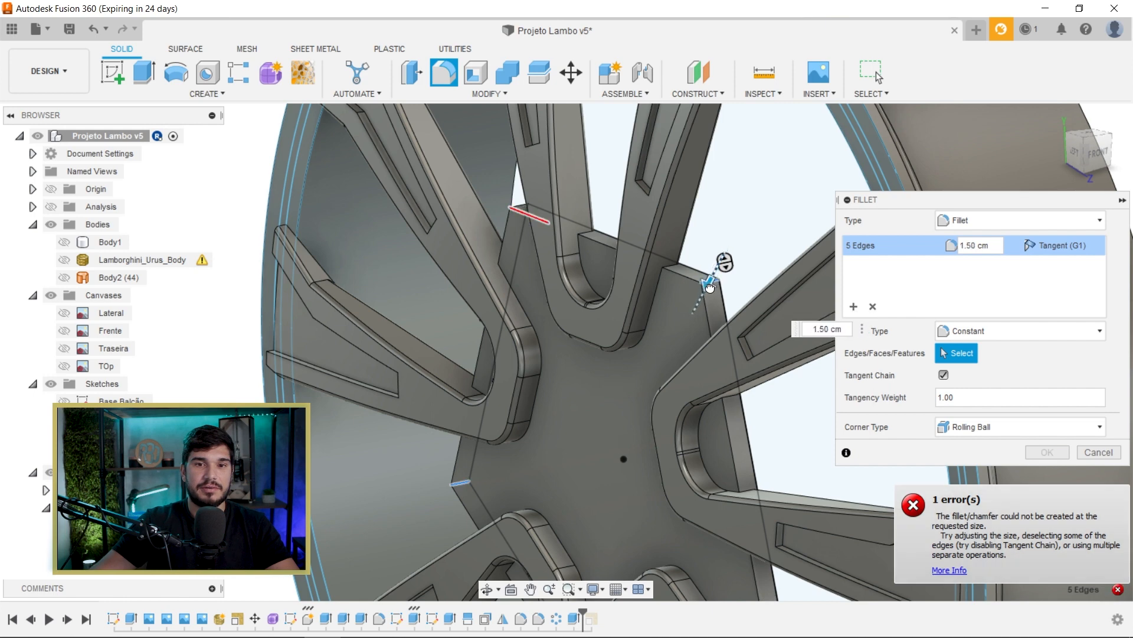
{"action": "left_click", "coordinate": [522, 208]}
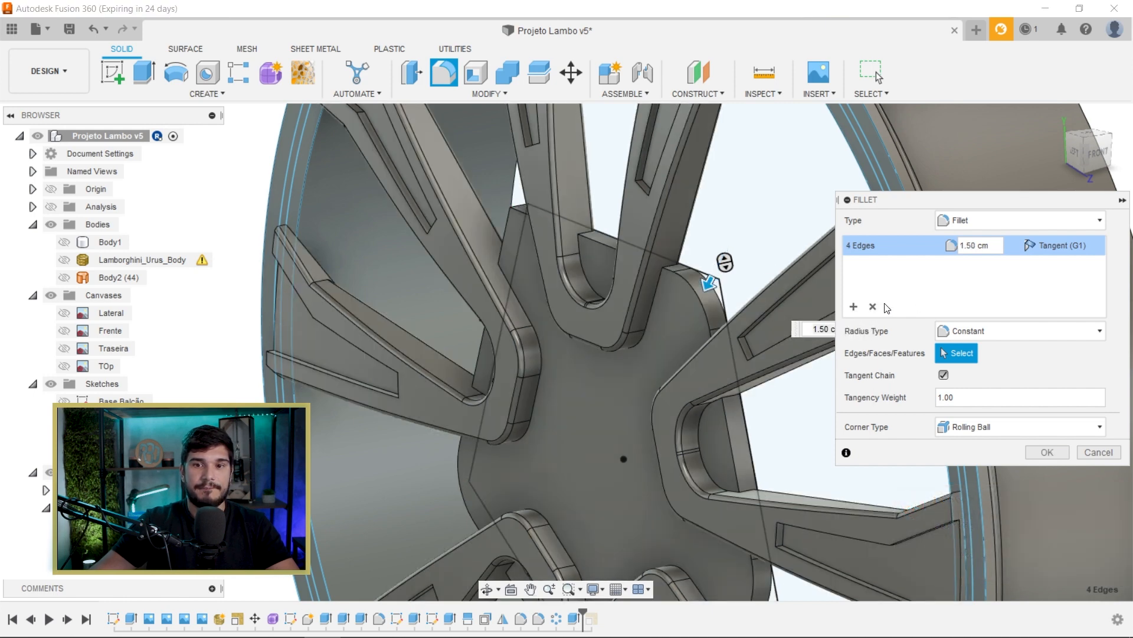
{"action": "middle_click_drag", "start_coordinate": [519, 205], "coordinate": [476, 242], "text": "shift"}
{"action": "left_click", "coordinate": [446, 237]}
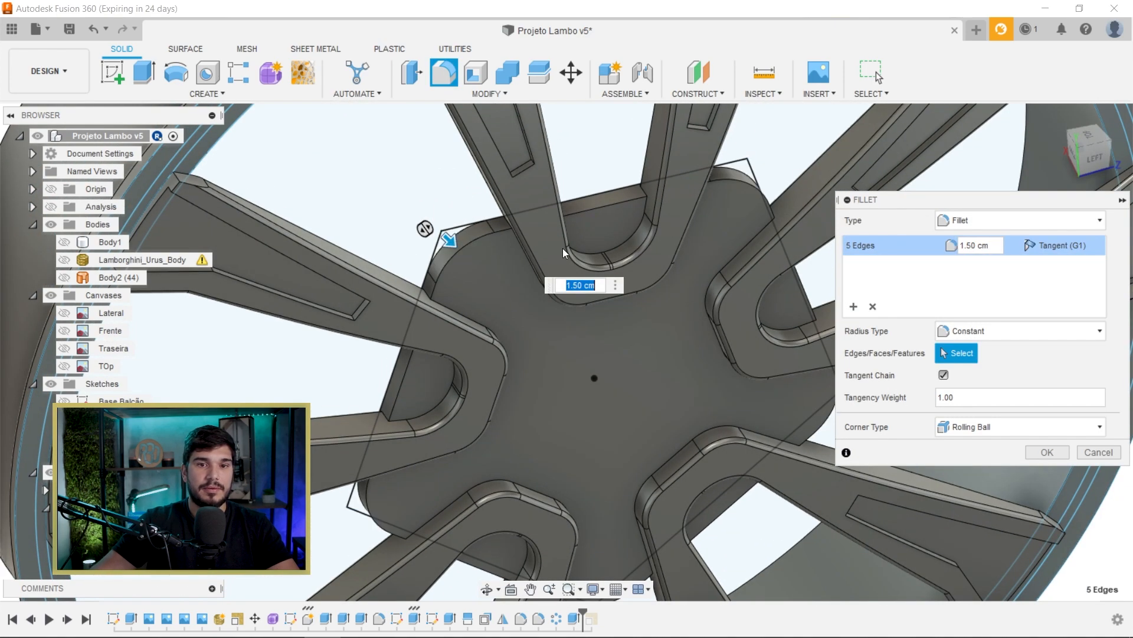
{"action": "middle_click_drag", "start_coordinate": [457, 242], "coordinate": [518, 255], "text": "shift"}
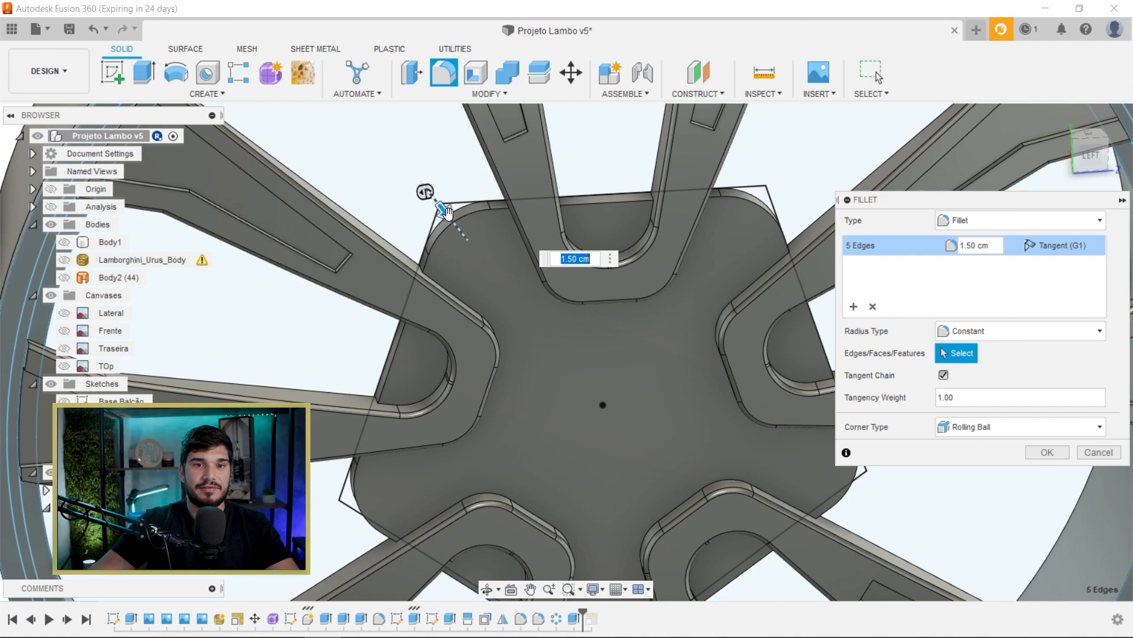
{"action": "left_click_drag", "start_coordinate": [447, 213], "coordinate": [454, 220]}
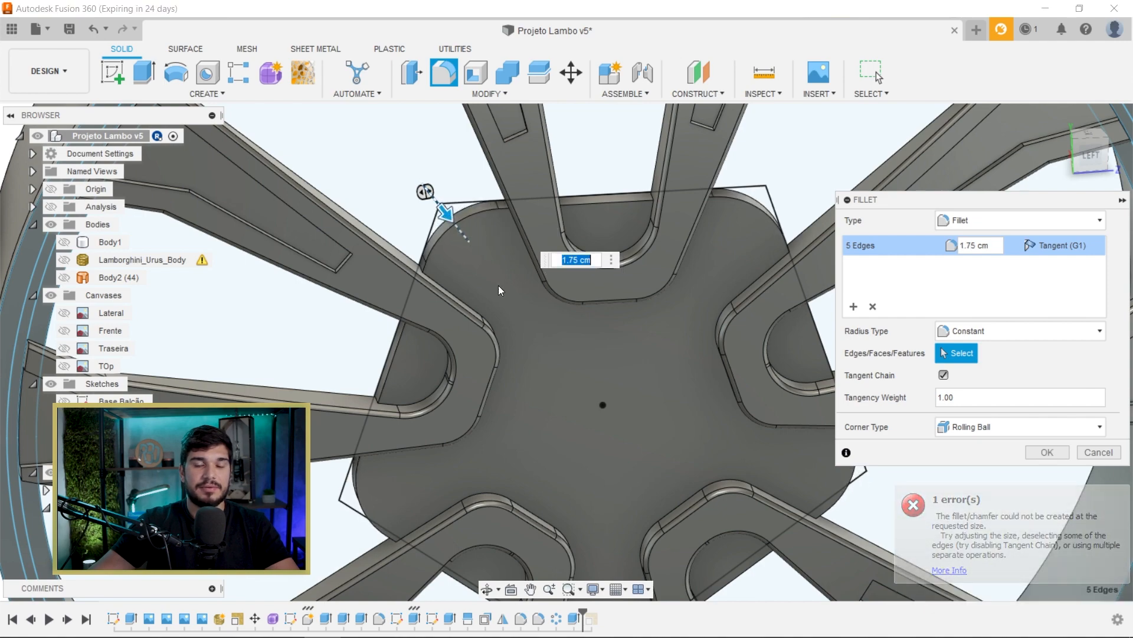
{"action": "scroll", "coordinate": [638, 391], "scroll_direction": "down", "scroll_amount": 5}
{"action": "middle_click_drag", "start_coordinate": [670, 434], "coordinate": [626, 356]}
{"action": "scroll", "coordinate": [641, 396], "scroll_direction": "down", "scroll_amount": 3}
{"action": "mouse_move", "coordinate": [669, 407]}
{"action": "middle_mouse_down", "text": "shift"}
{"action": "mouse_move", "coordinate": [681, 377]}
{"action": "mouse_move", "coordinate": [664, 389]}
{"action": "middle_mouse_up", "text": "shift"}
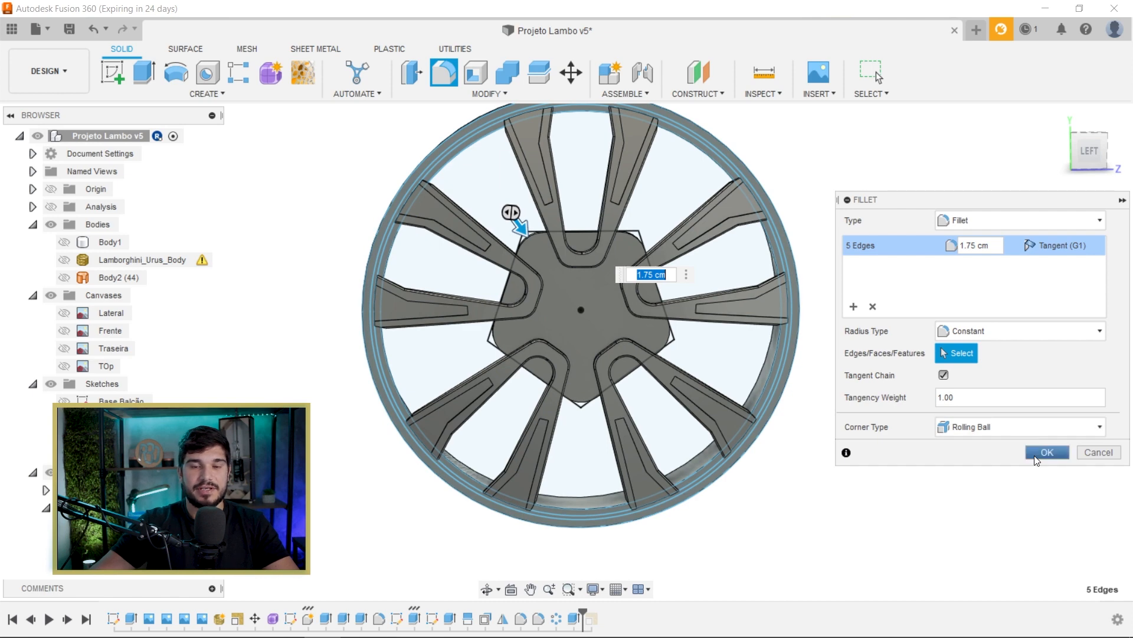
{"action": "left_click", "coordinate": [1046, 453]}
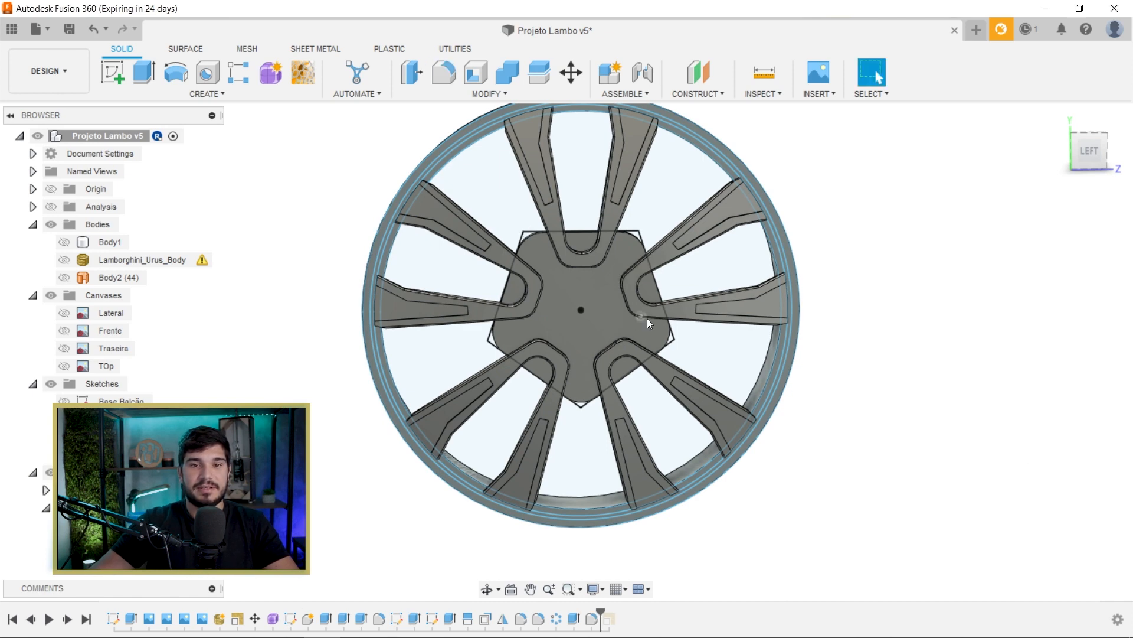
Step: Edit the spoke sketch in the left view, moving the spoke's inner end closer to the rim centre and widening its pocket outline slightly, and finish it
{"action": "left_click", "coordinate": [1091, 152]}
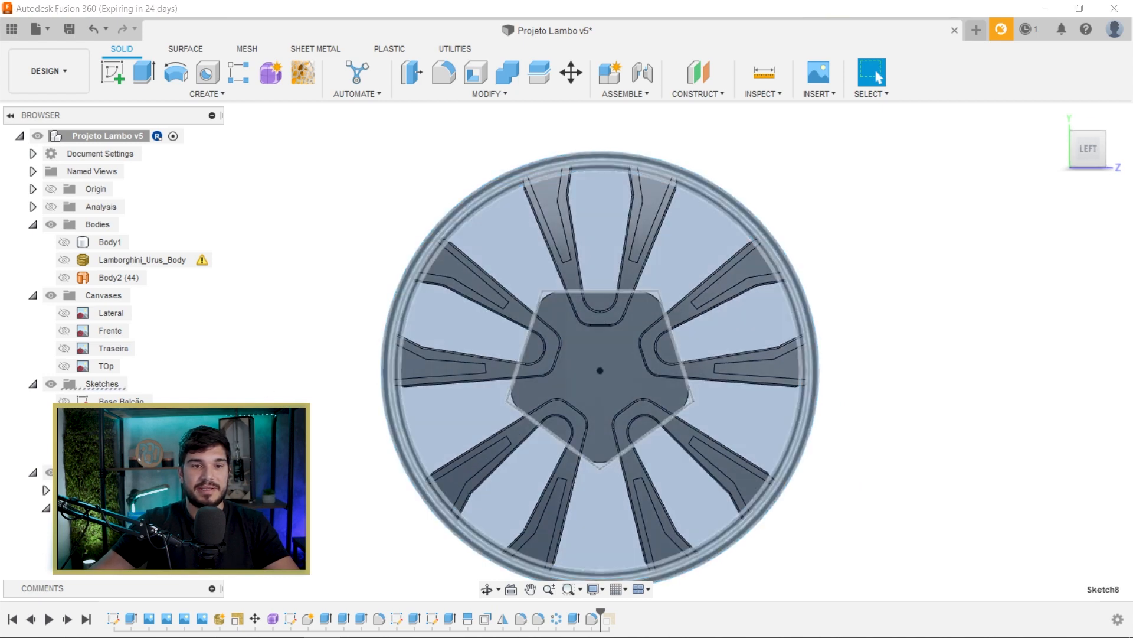
{"action": "double_click", "coordinate": [397, 618]}
{"action": "scroll", "coordinate": [613, 330], "scroll_direction": "up", "scroll_amount": 5}
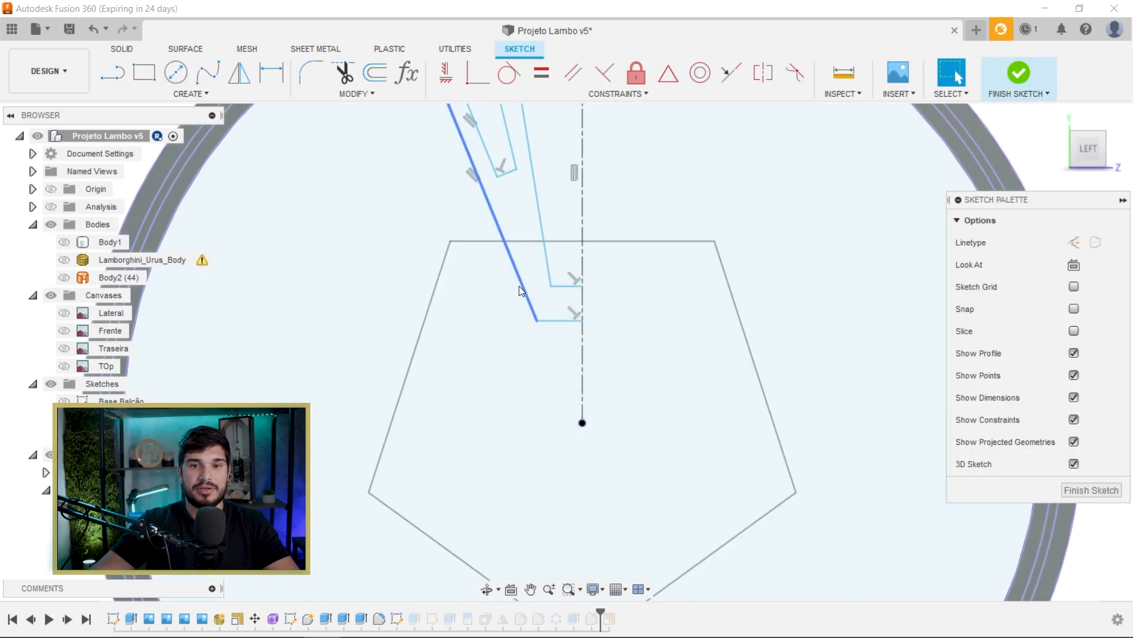
{"action": "left_click_drag", "start_coordinate": [505, 271], "coordinate": [617, 348]}
{"action": "left_click_drag", "start_coordinate": [557, 321], "coordinate": [560, 348]}
{"action": "left_click", "coordinate": [503, 173]}
{"action": "left_click_drag", "start_coordinate": [489, 183], "coordinate": [497, 179]}
{"action": "middle_click_drag", "start_coordinate": [507, 179], "coordinate": [492, 361]}
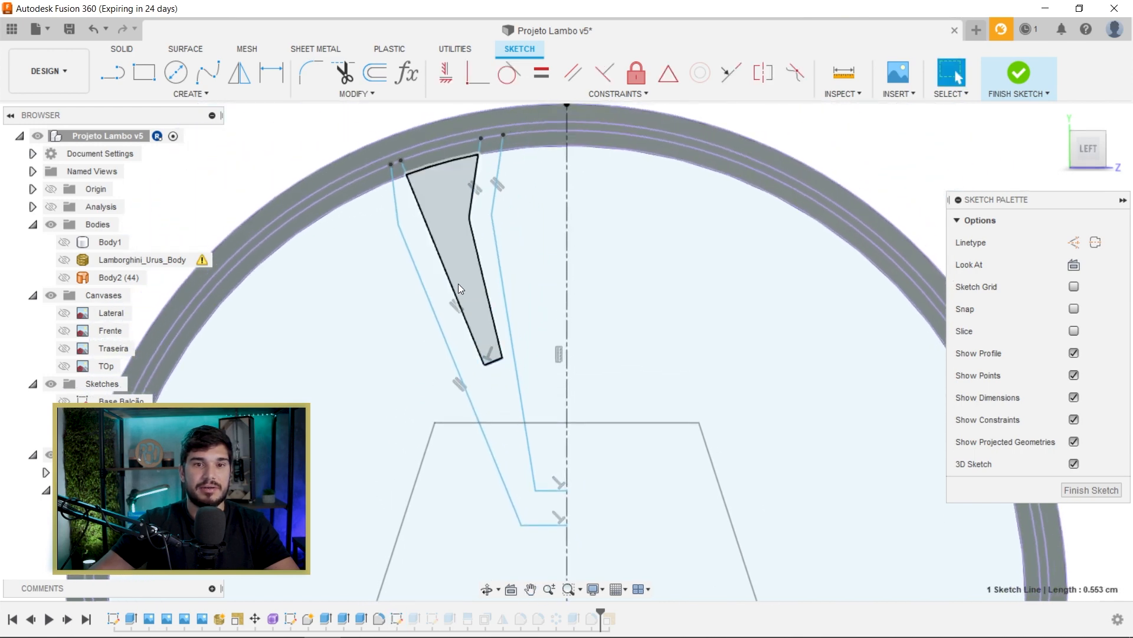
{"action": "left_click_drag", "start_coordinate": [456, 295], "coordinate": [453, 295]}
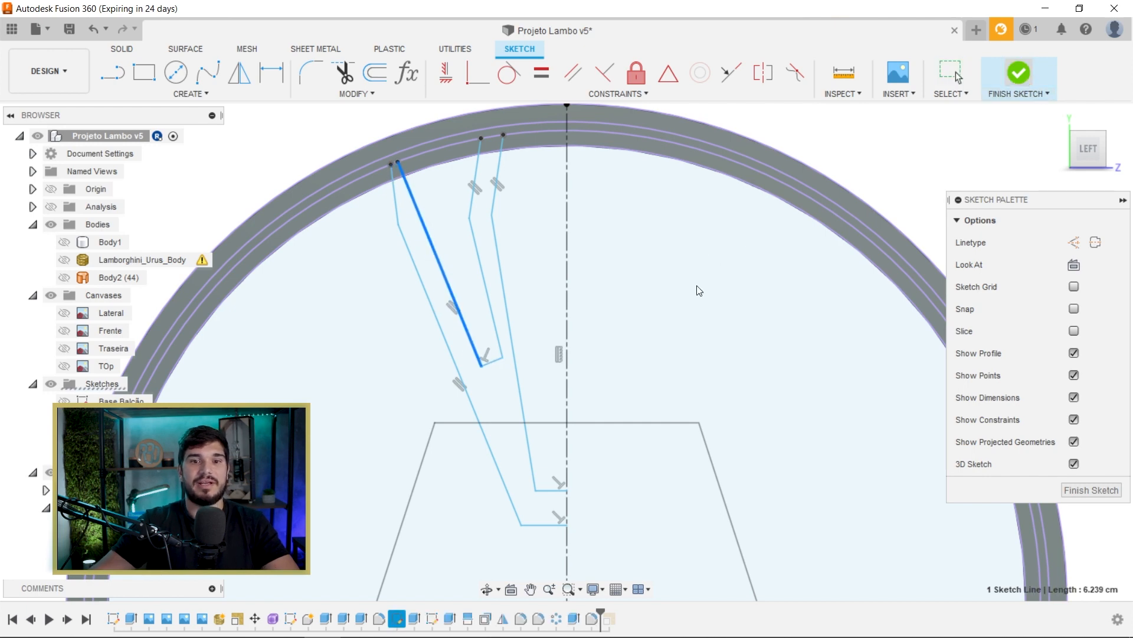
{"action": "middle_click_drag", "start_coordinate": [682, 443], "coordinate": [662, 320]}
Step: Create a new sketch on the front face of the hub plate between the spokes
{"action": "left_click", "coordinate": [542, 329]}
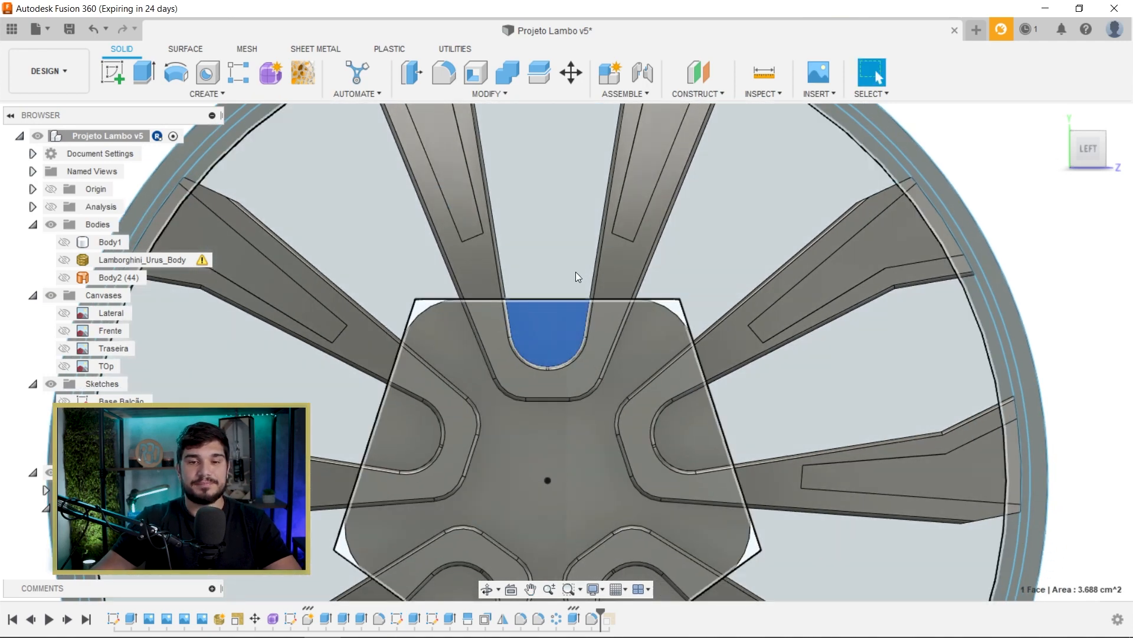
{"action": "left_click", "coordinate": [561, 222]}
{"action": "scroll", "coordinate": [611, 288], "scroll_direction": "down", "scroll_amount": 3}
{"action": "left_click", "coordinate": [1008, 256]}
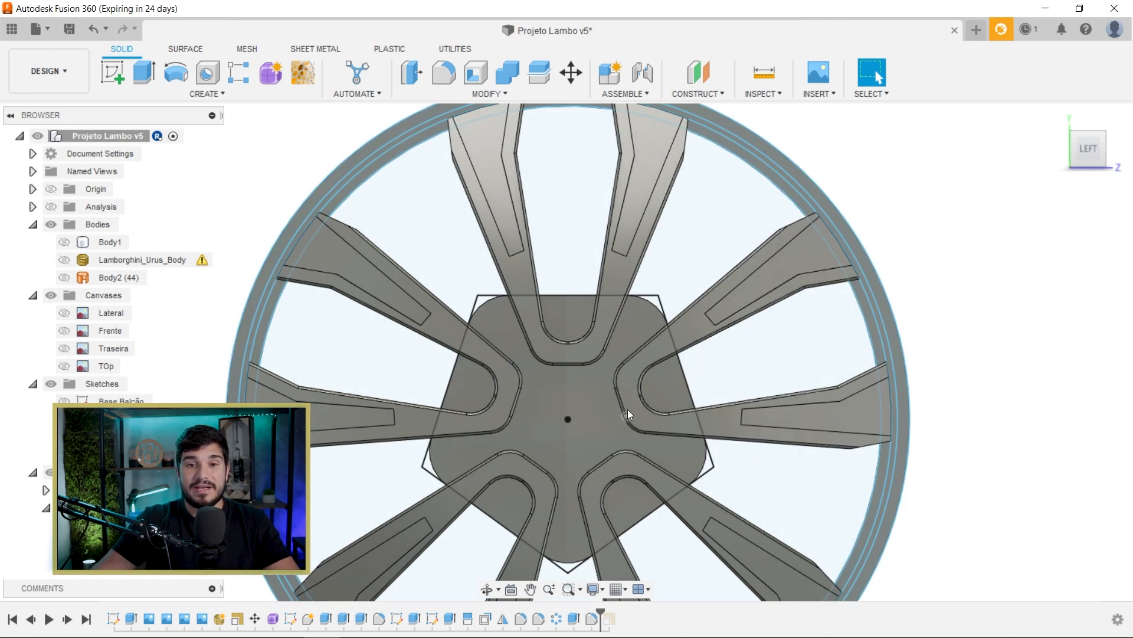
{"action": "middle_click_drag", "start_coordinate": [582, 406], "coordinate": [557, 321]}
{"action": "left_click", "coordinate": [557, 322]}
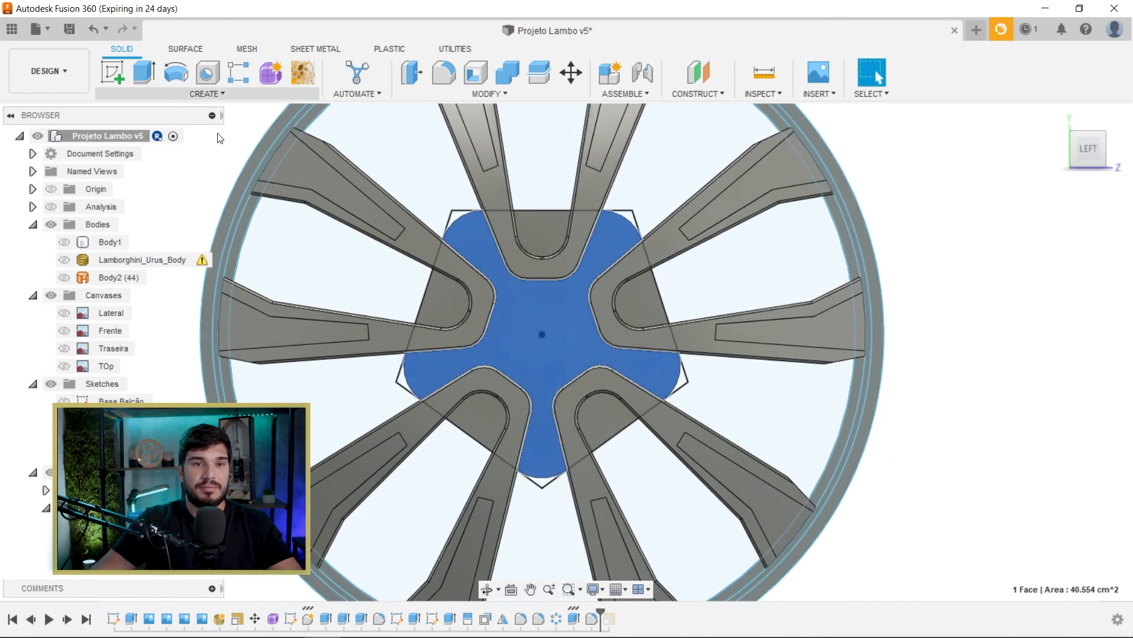
{"action": "left_click", "coordinate": [117, 84]}
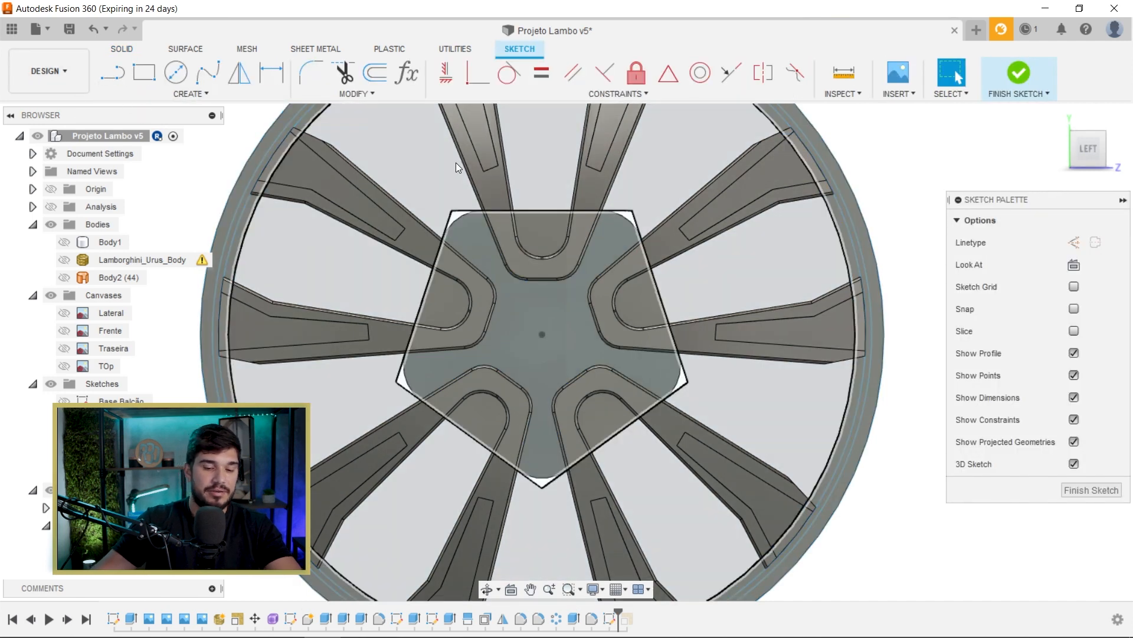
Step: Project the outline of the U-shaped hub face enclosed by the upper V-shaped spoke into the sketch
{"action": "key", "text": "l"}
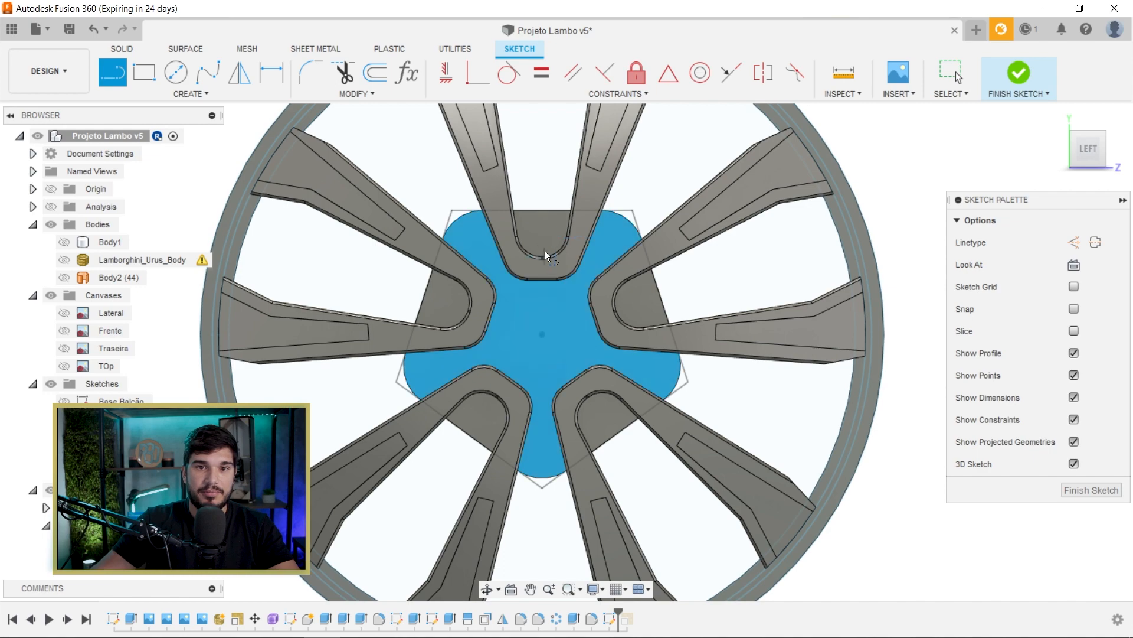
{"action": "scroll", "coordinate": [540, 255], "scroll_direction": "up", "scroll_amount": 5}
{"action": "scroll", "coordinate": [555, 259], "scroll_direction": "up", "scroll_amount": 4}
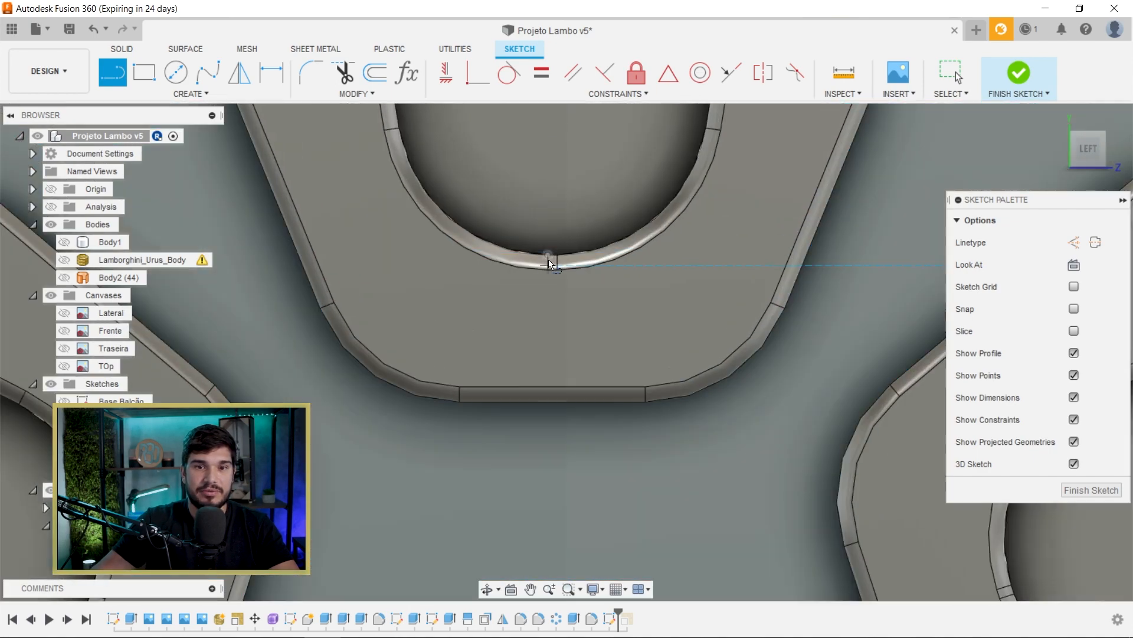
{"action": "scroll", "coordinate": [557, 253], "scroll_direction": "down", "scroll_amount": 5}
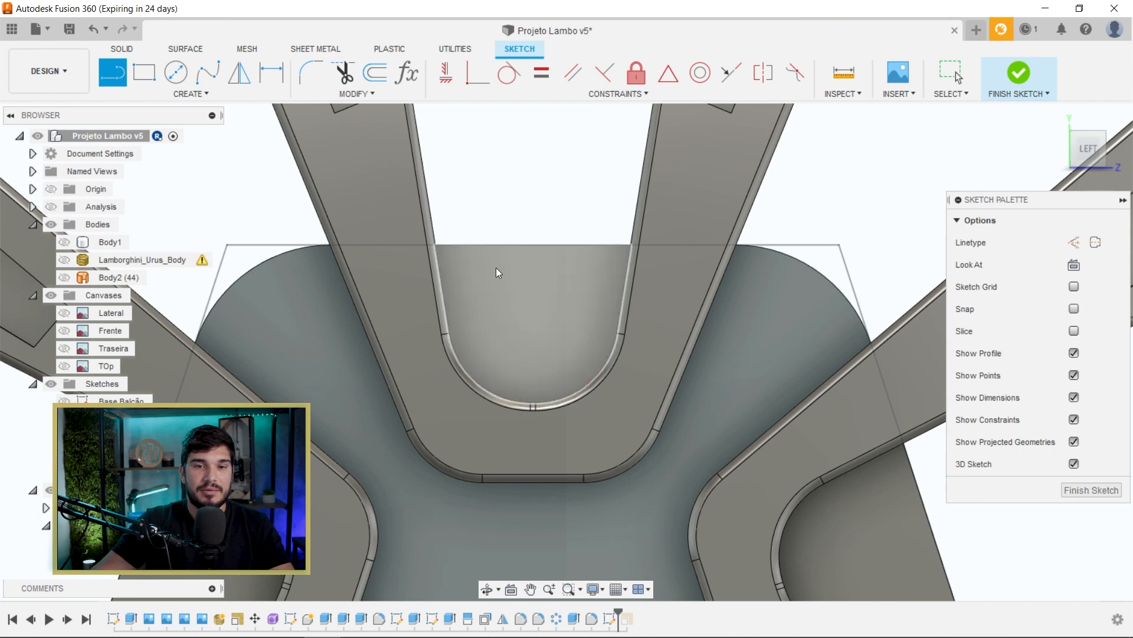
{"action": "key", "text": "p"}
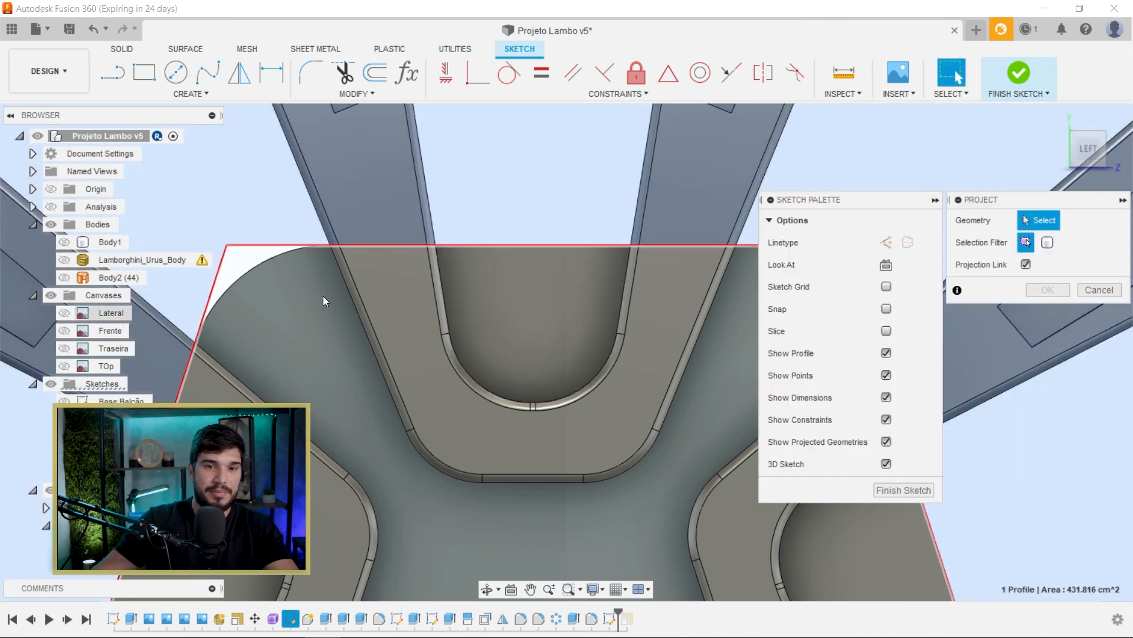
{"action": "left_click", "coordinate": [526, 277]}
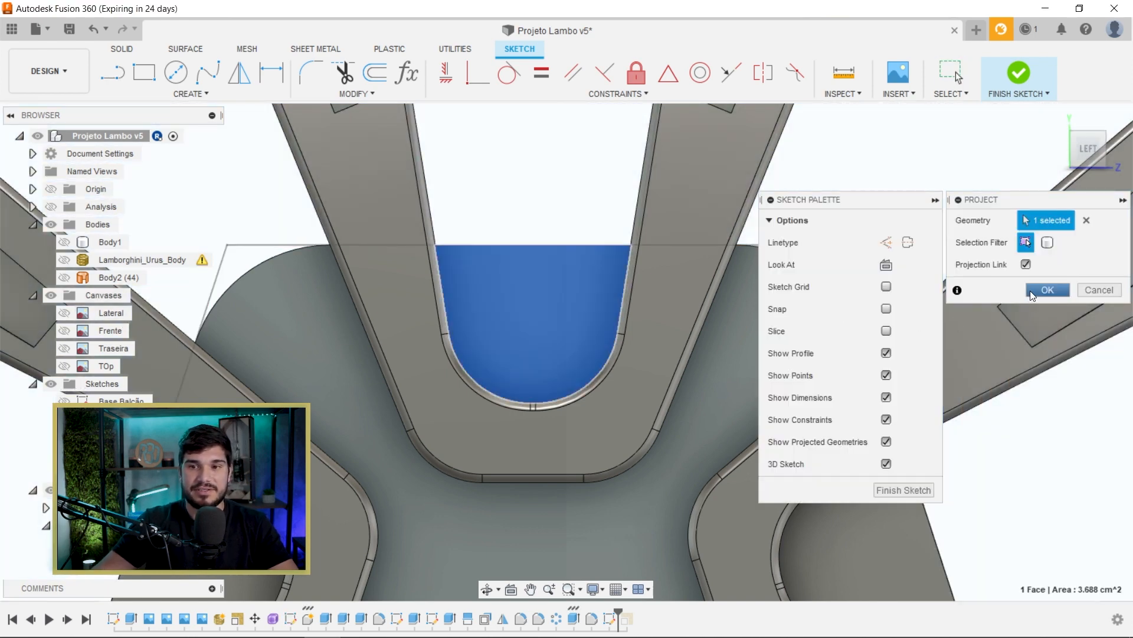
{"action": "left_click", "coordinate": [1031, 291]}
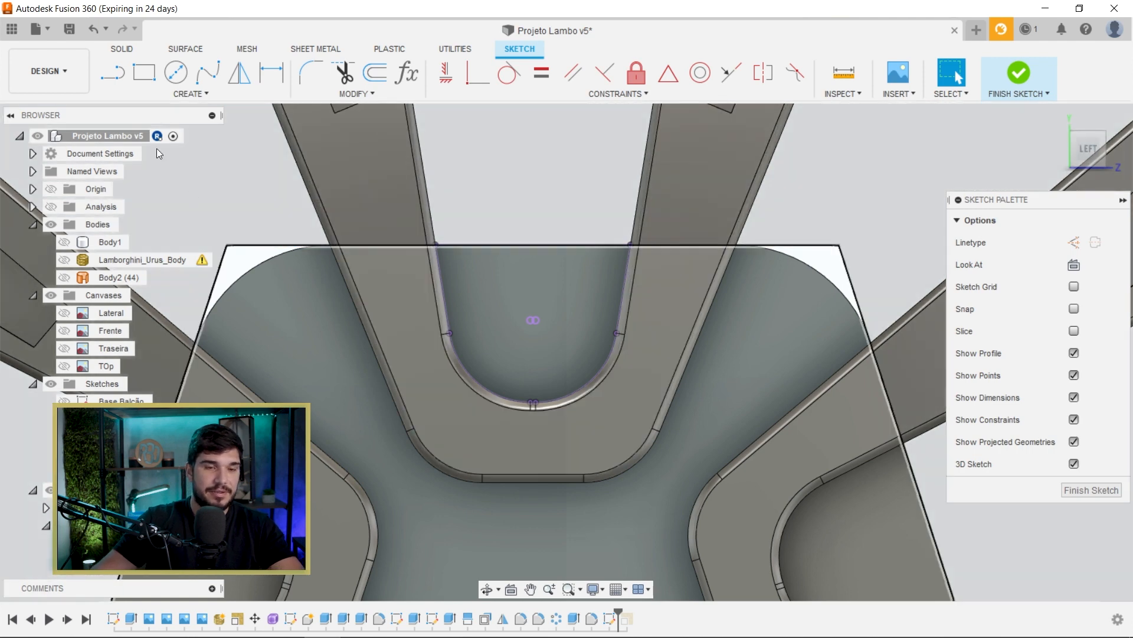
Step: Draw a vertical line about 0.975 cm long downward from the midpoint of the projected straight upper edge
{"action": "left_click", "coordinate": [176, 72]}
{"action": "scroll", "coordinate": [540, 320], "scroll_direction": "up", "scroll_amount": 5}
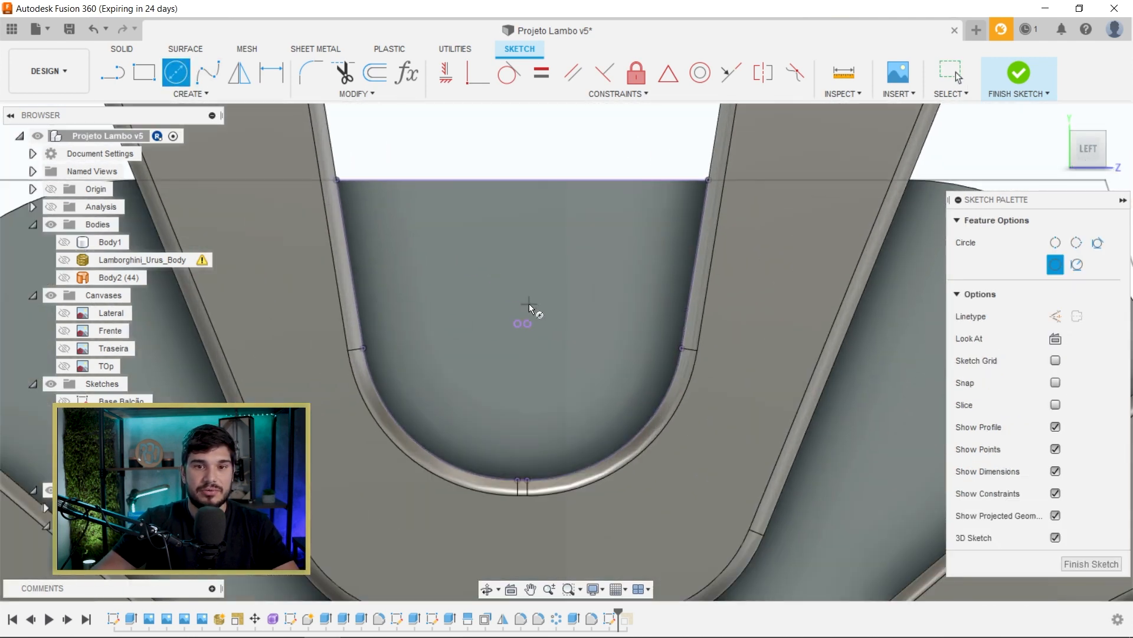
{"action": "key", "text": "l"}
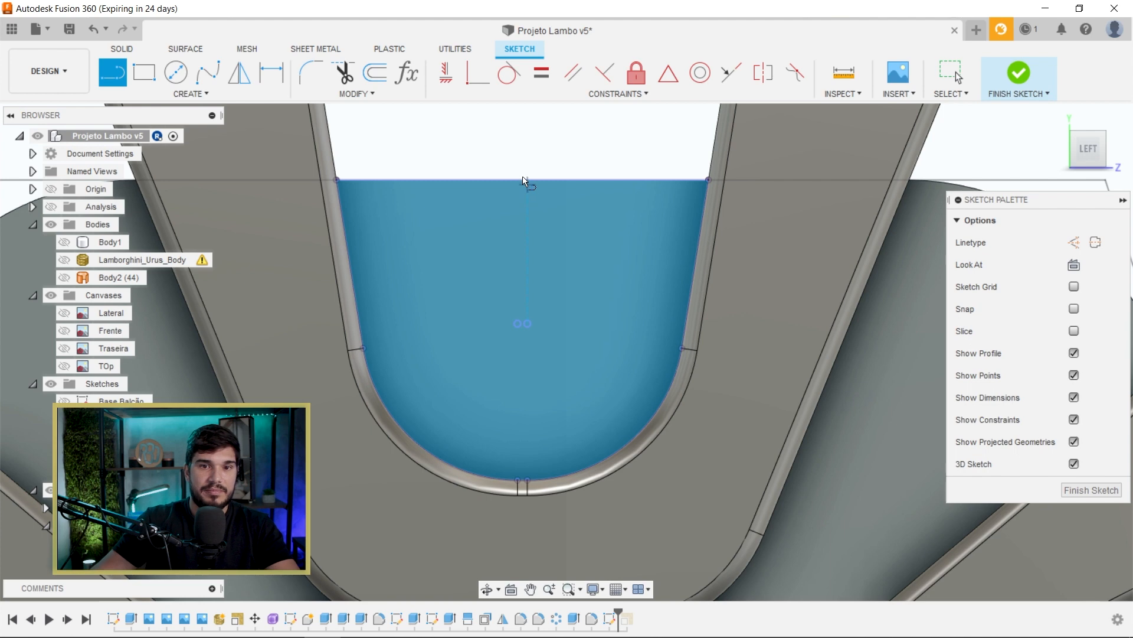
{"action": "scroll", "coordinate": [525, 180], "scroll_direction": "up", "scroll_amount": 4}
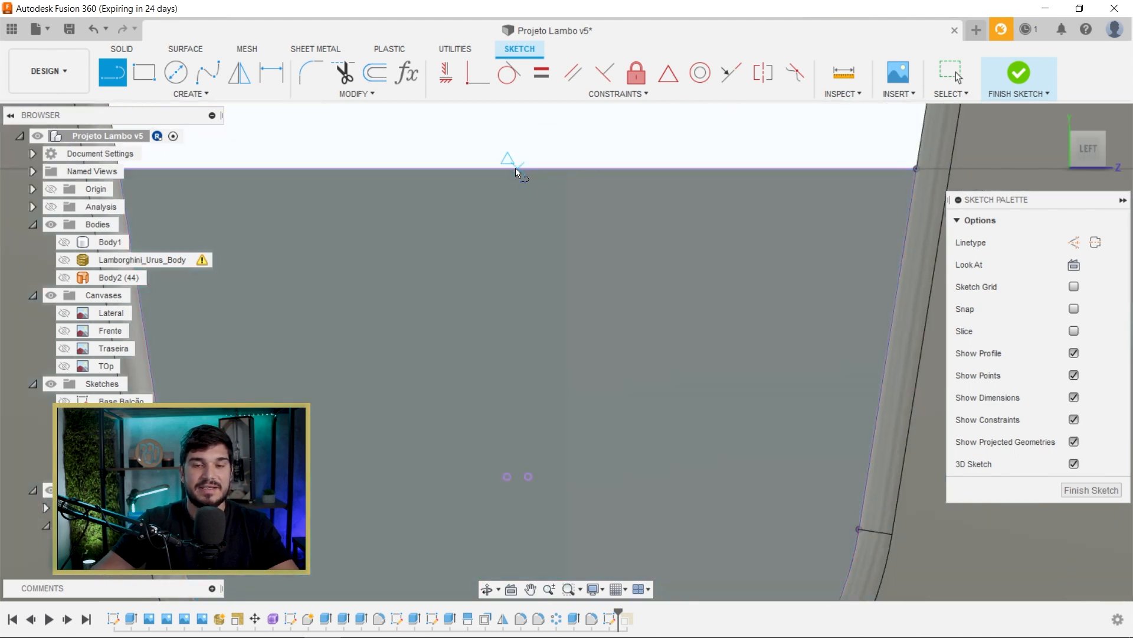
{"action": "left_click", "coordinate": [517, 169]}
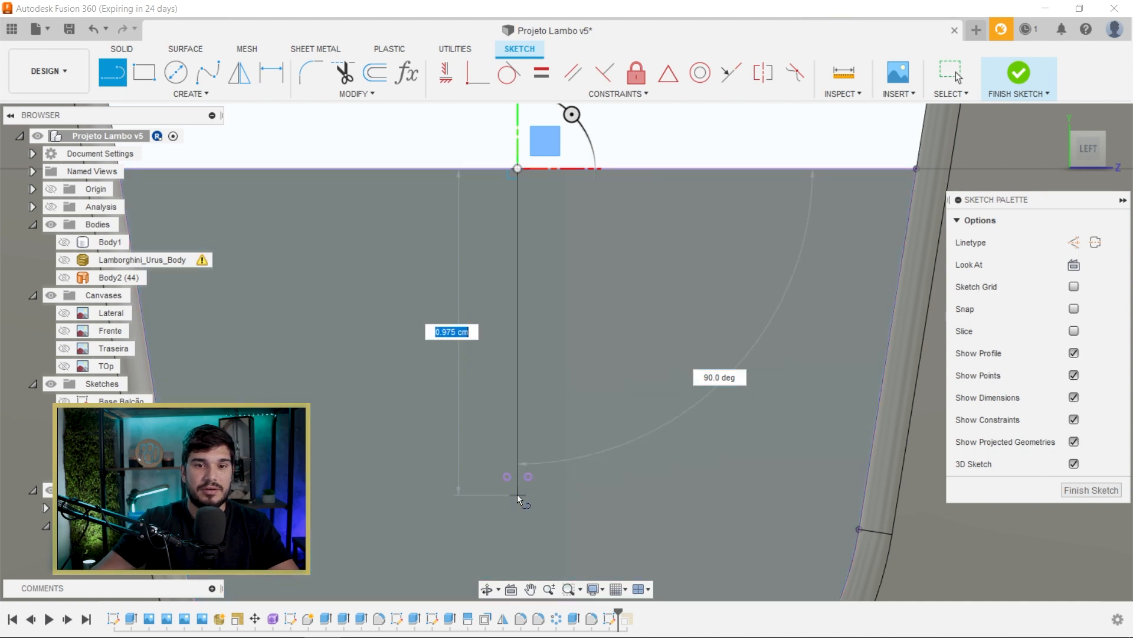
{"action": "left_click", "coordinate": [517, 494]}
{"action": "scroll", "coordinate": [625, 284], "scroll_direction": "down", "scroll_amount": 3}
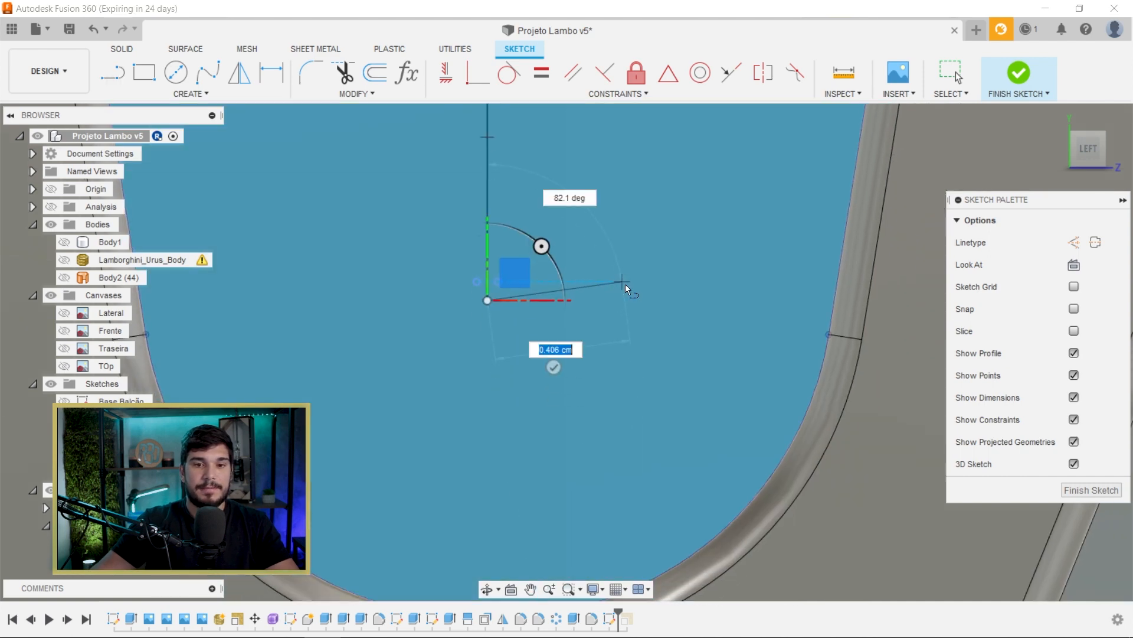
Step: Sketch a circle centred on the vertical line's lower end and a slanted line from its right side up to the projected straight edge
{"action": "left_click", "coordinate": [176, 73]}
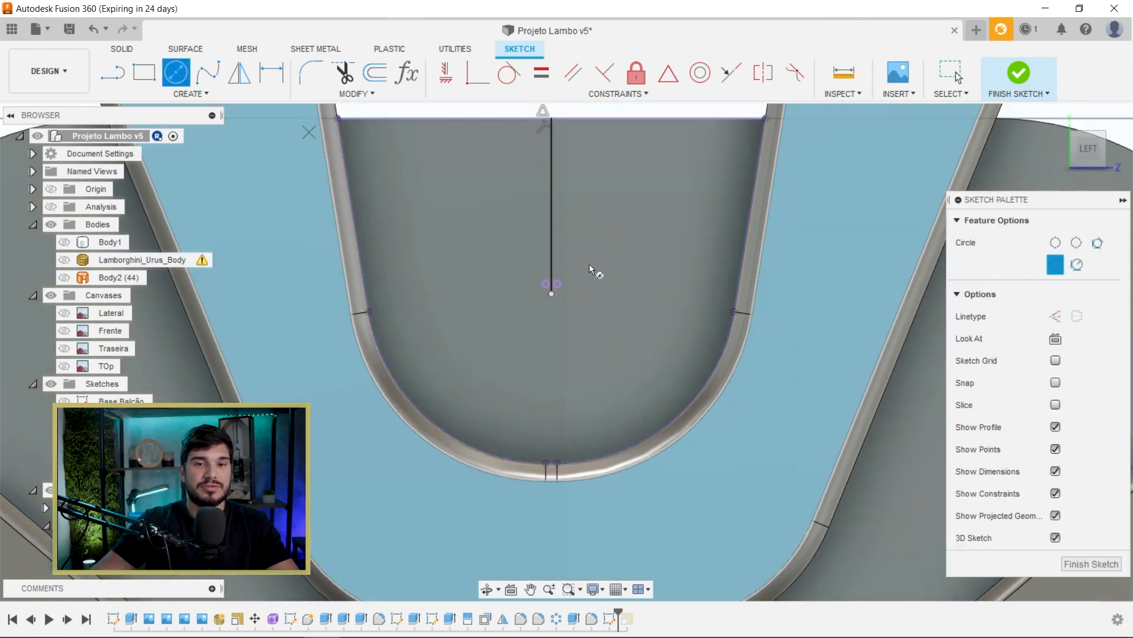
{"action": "left_click", "coordinate": [552, 294]}
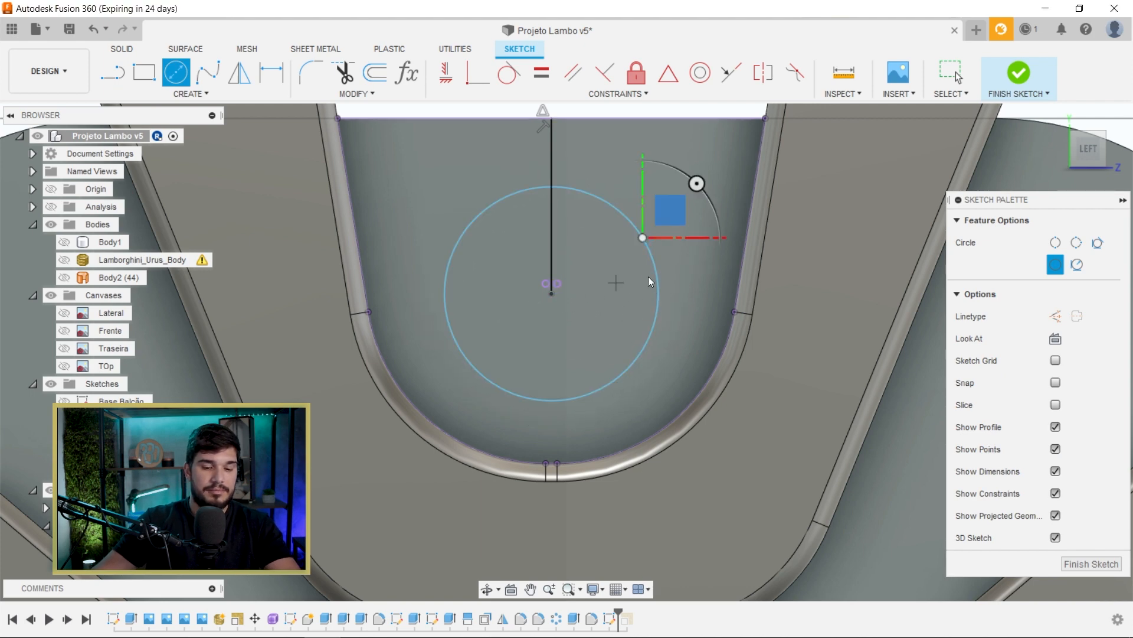
{"action": "key", "text": "l"}
{"action": "left_click", "coordinate": [659, 294]}
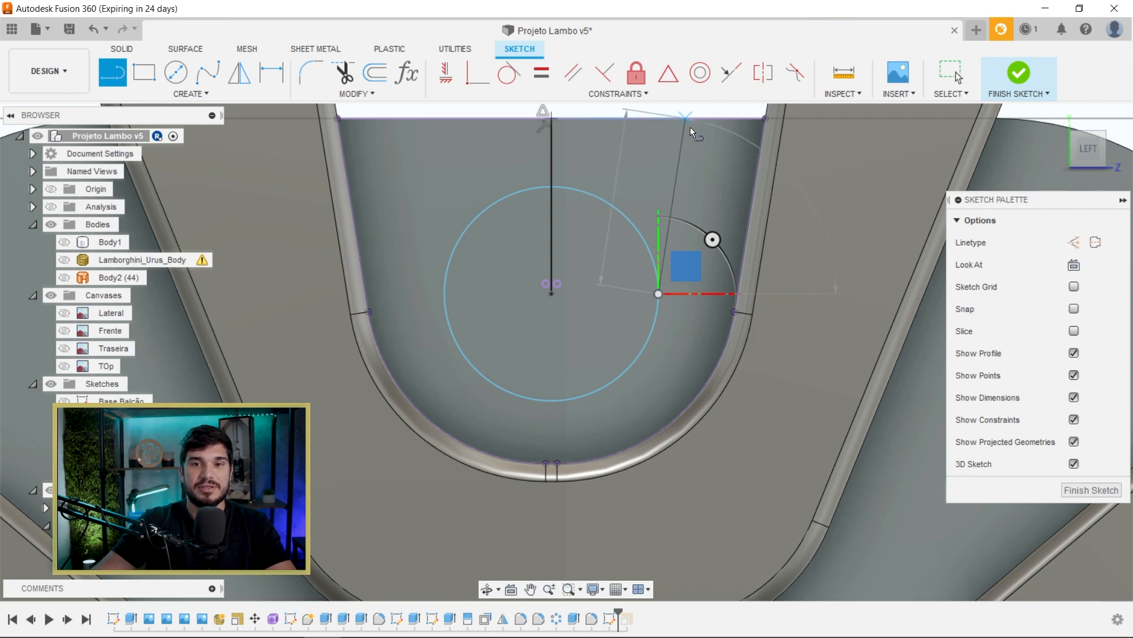
{"action": "double_click", "coordinate": [686, 118]}
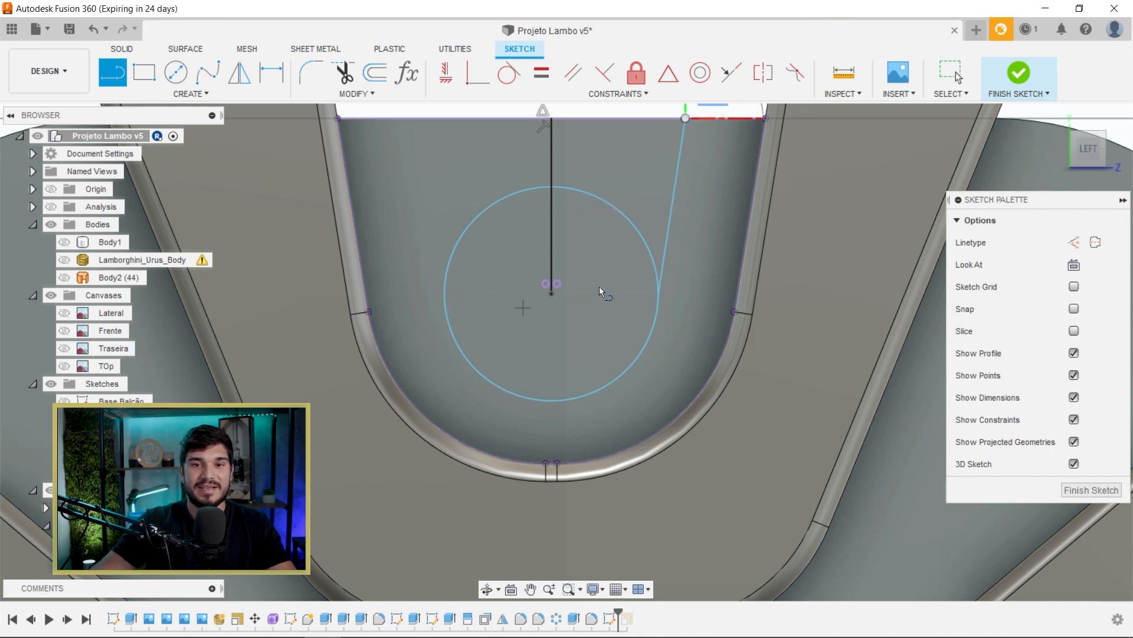
{"action": "left_click", "coordinate": [445, 294]}
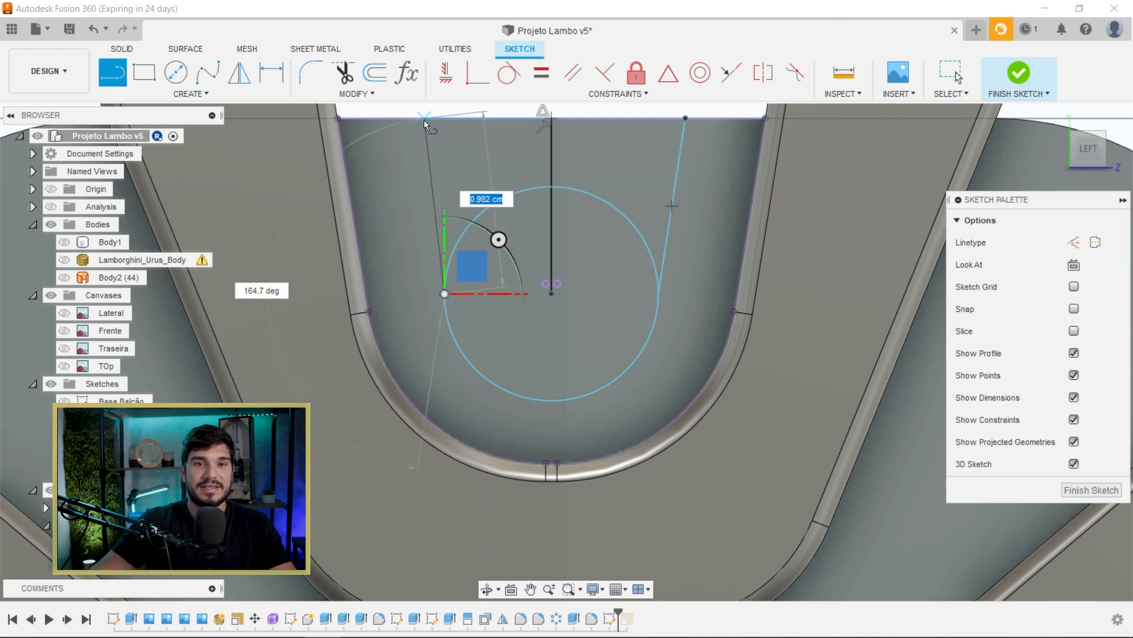
{"action": "key", "text": "Escape"}
{"action": "scroll", "coordinate": [523, 220], "scroll_direction": "down", "scroll_amount": 5}
{"action": "scroll", "coordinate": [587, 217], "scroll_direction": "up", "scroll_amount": 3}
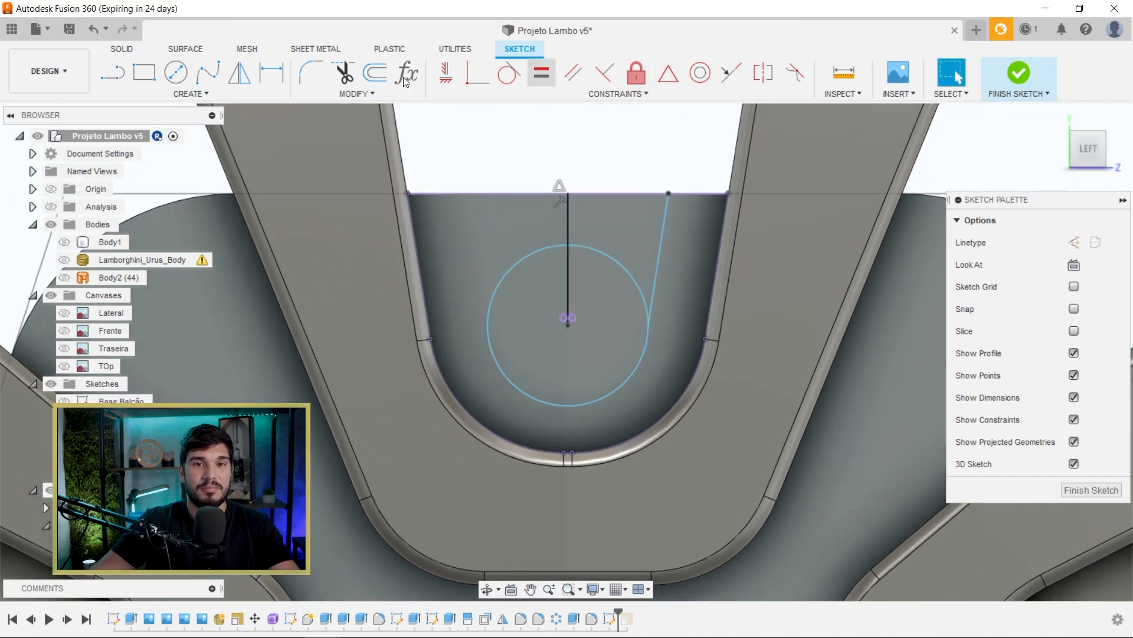
Step: Mirror the slanted line about the vertical centre line to complete the U-shaped outline
{"action": "left_click", "coordinate": [239, 72]}
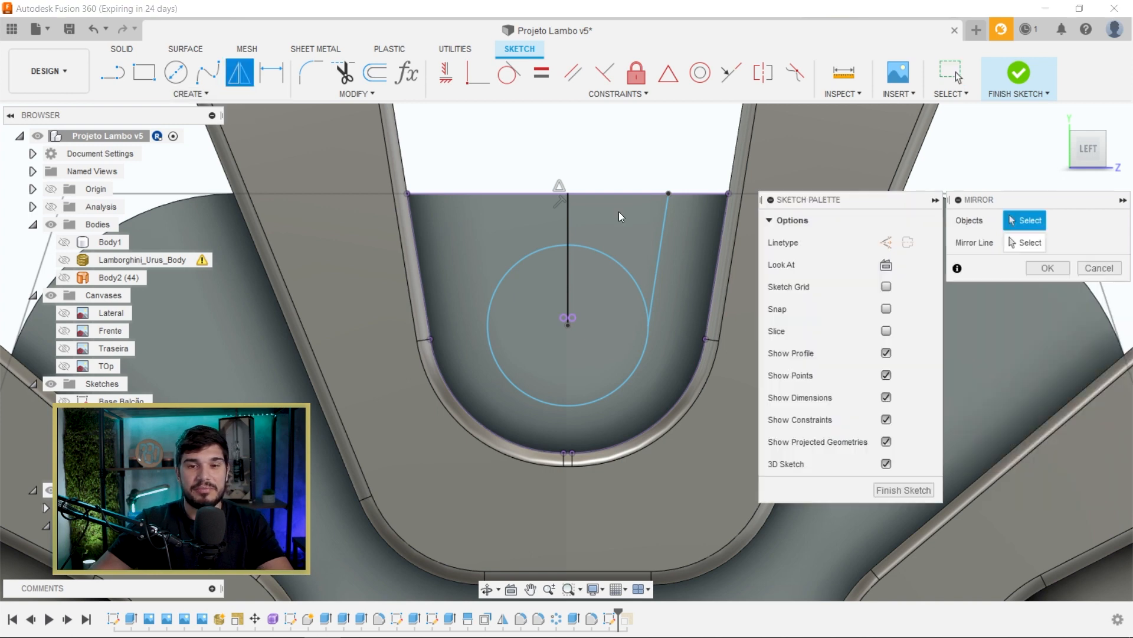
{"action": "left_click", "coordinate": [663, 247]}
{"action": "left_click", "coordinate": [1043, 242]}
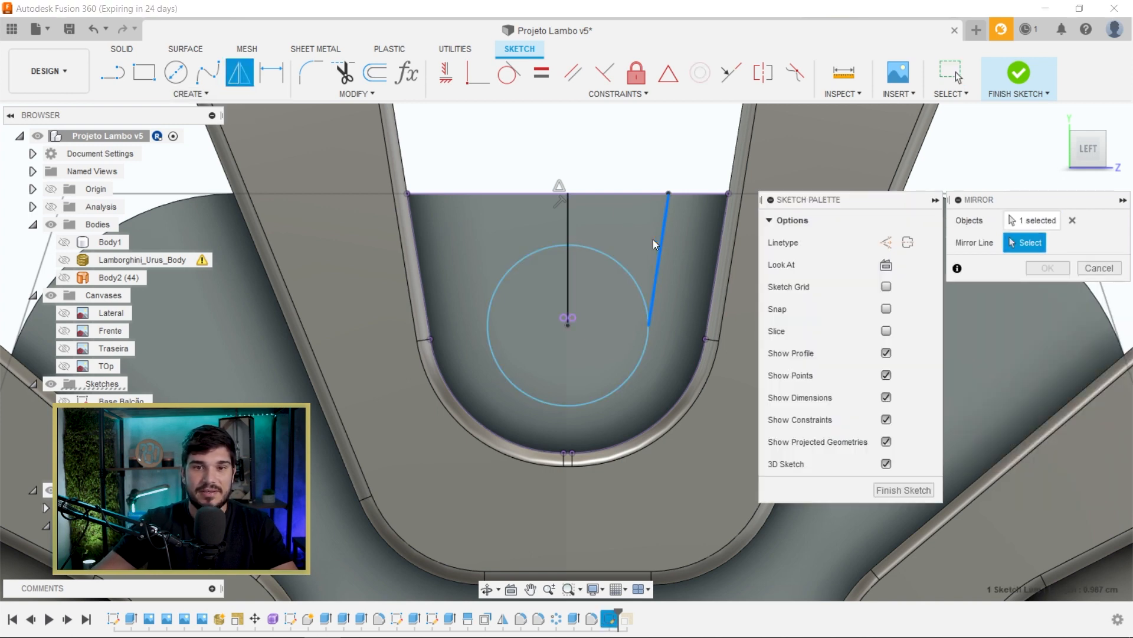
{"action": "left_click", "coordinate": [567, 235]}
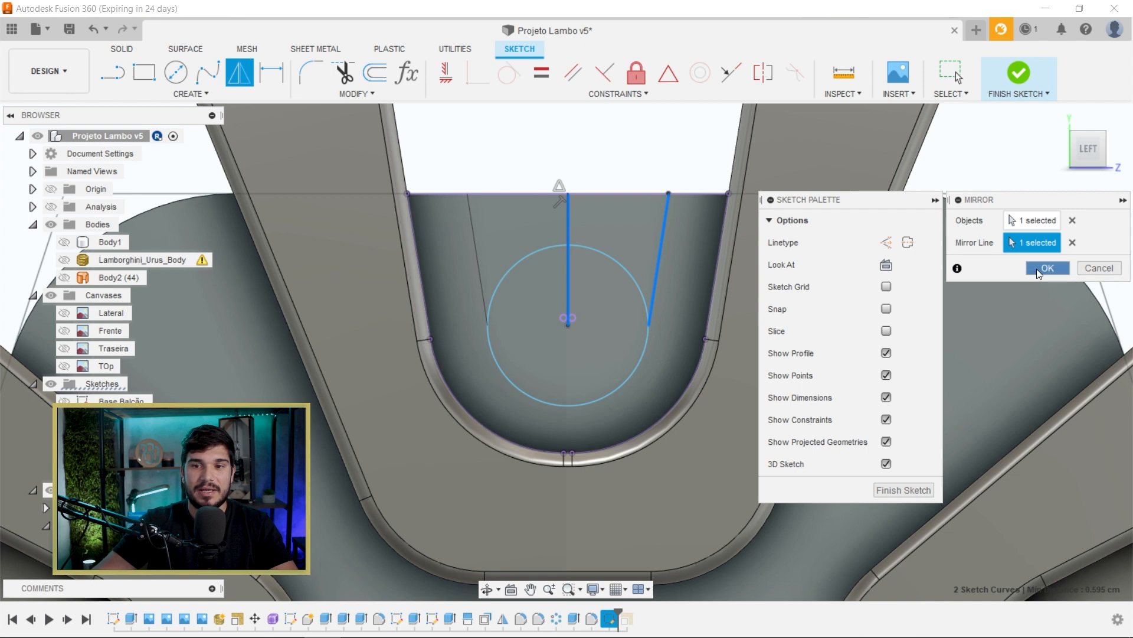
{"action": "left_click", "coordinate": [1039, 268]}
Step: Extrude the three profiles of the inner U shape -0.30 cm as a cut into the hub plate
{"action": "left_click", "coordinate": [613, 306]}
{"action": "left_click", "coordinate": [629, 229], "text": "ctrl"}
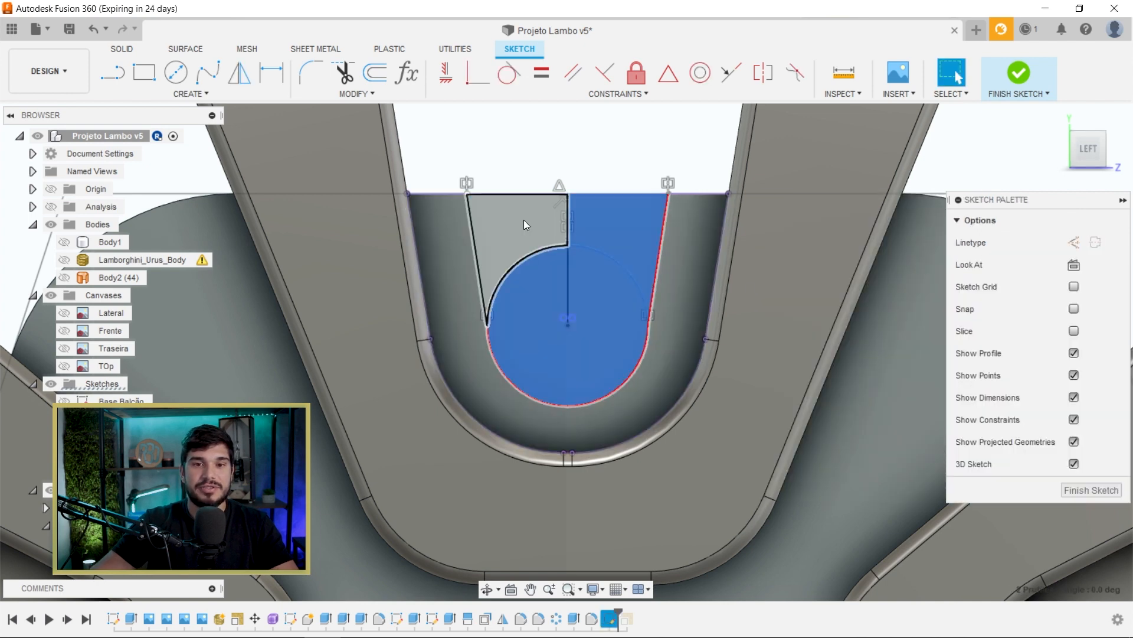
{"action": "left_click", "coordinate": [525, 220], "text": "ctrl"}
{"action": "middle_click_drag", "start_coordinate": [589, 294], "coordinate": [605, 344], "text": "shift"}
{"action": "key", "text": "e"}
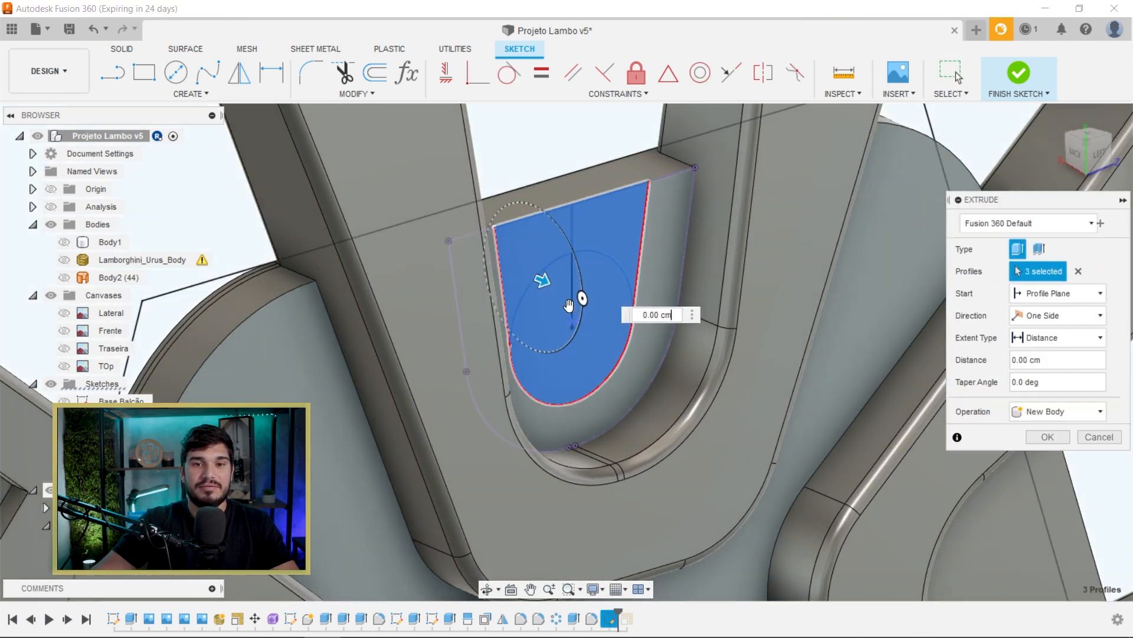
{"action": "left_click_drag", "start_coordinate": [533, 279], "coordinate": [524, 273]}
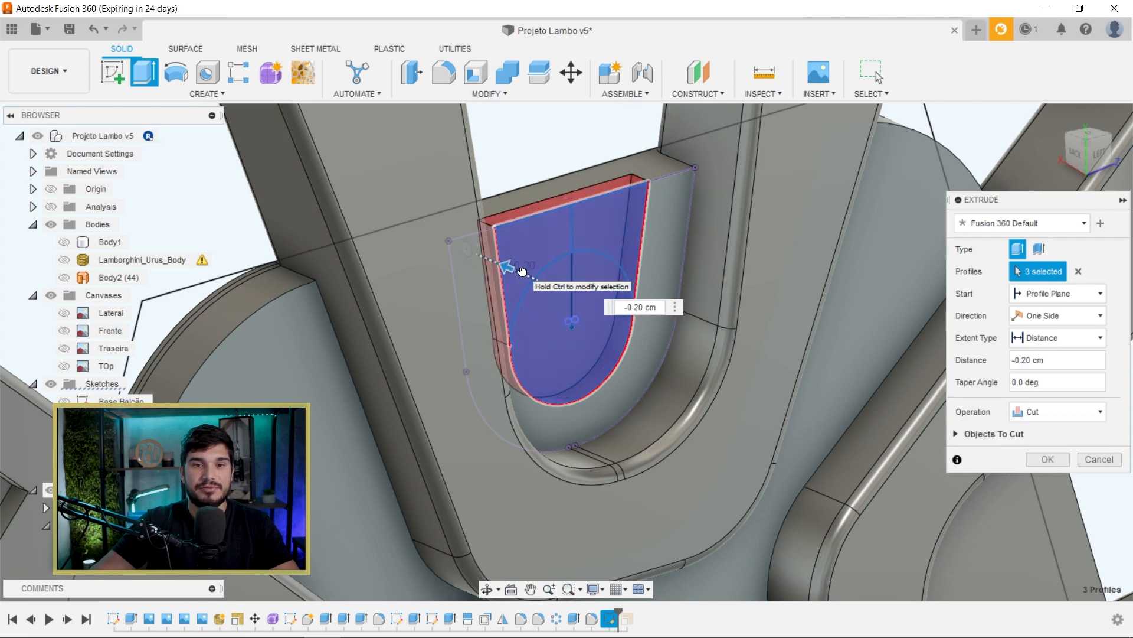
{"action": "left_click_drag", "start_coordinate": [522, 271], "coordinate": [520, 267]}
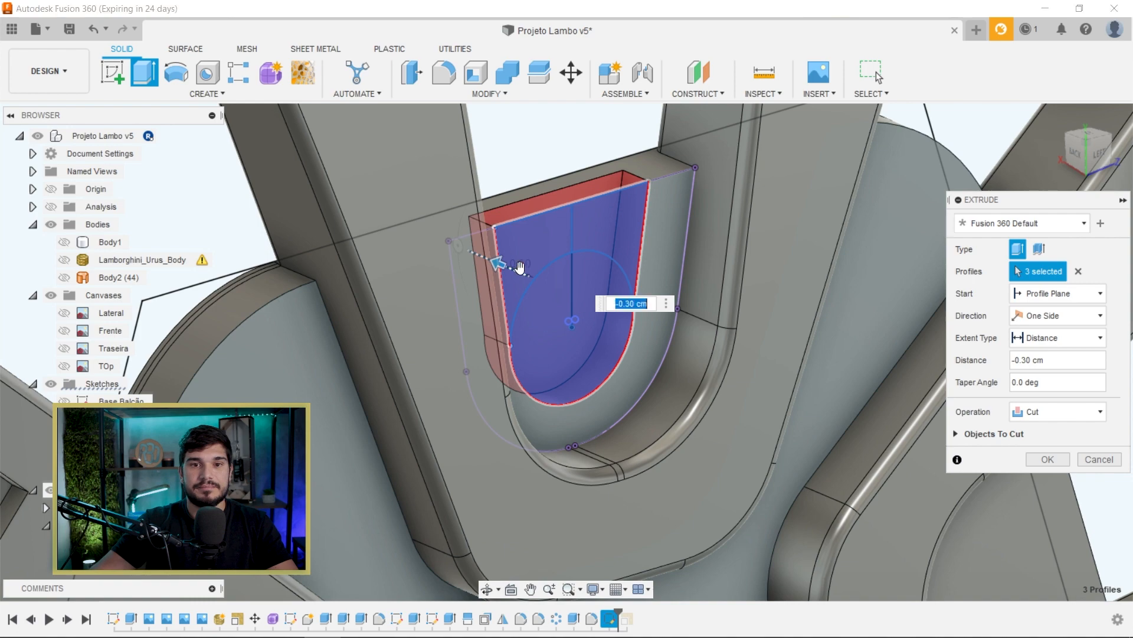
{"action": "left_click", "coordinate": [1047, 459]}
{"action": "scroll", "coordinate": [666, 325], "scroll_direction": "down", "scroll_amount": 3}
{"action": "scroll", "coordinate": [756, 356], "scroll_direction": "down", "scroll_amount": 8}
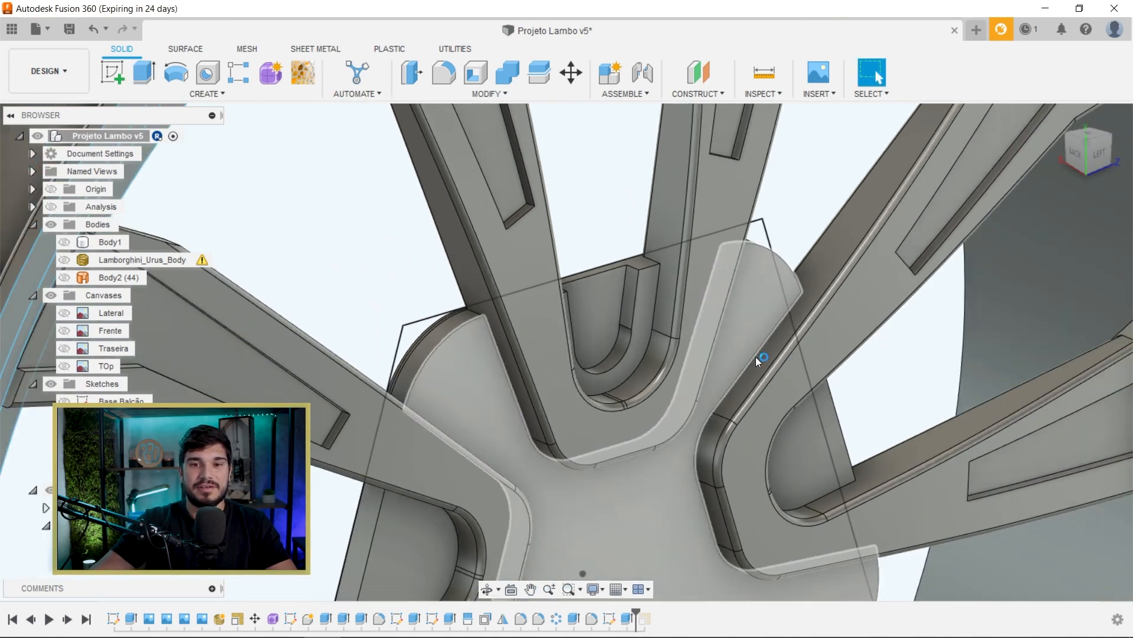
Step: Hide the pentagonal hub sketch, show the U-shaped recess sketch and open it for editing
{"action": "middle_click_drag", "start_coordinate": [688, 361], "coordinate": [625, 374], "text": "shift"}
{"action": "scroll", "coordinate": [553, 328], "scroll_direction": "down", "scroll_amount": 1}
{"action": "middle_click_drag", "start_coordinate": [395, 397], "coordinate": [596, 284]}
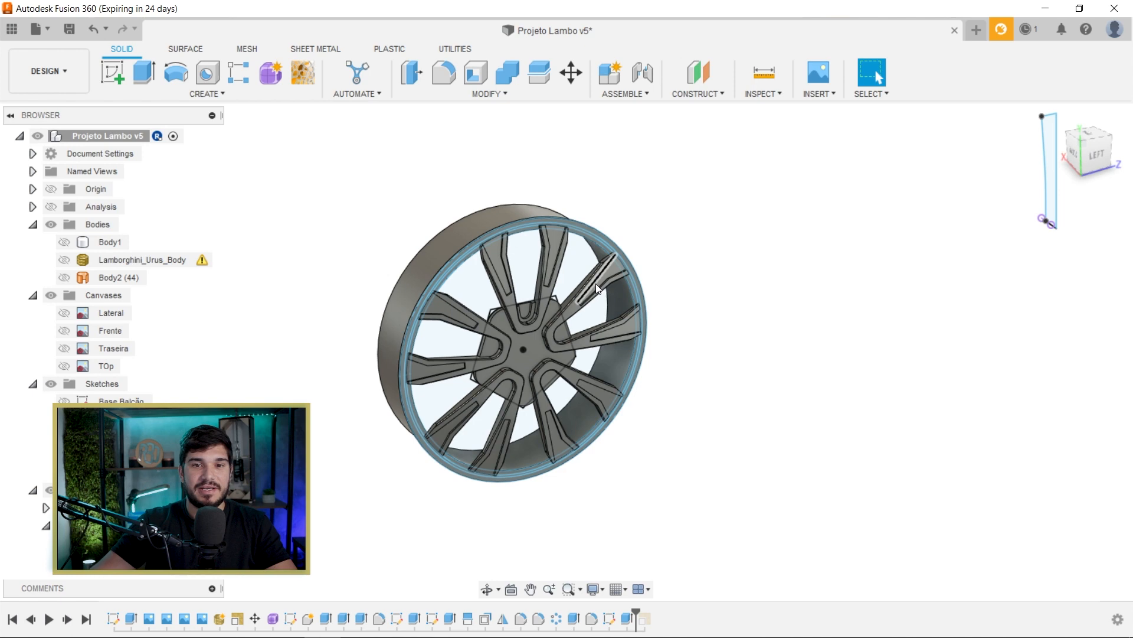
{"action": "scroll", "coordinate": [596, 283], "scroll_direction": "up", "scroll_amount": 6}
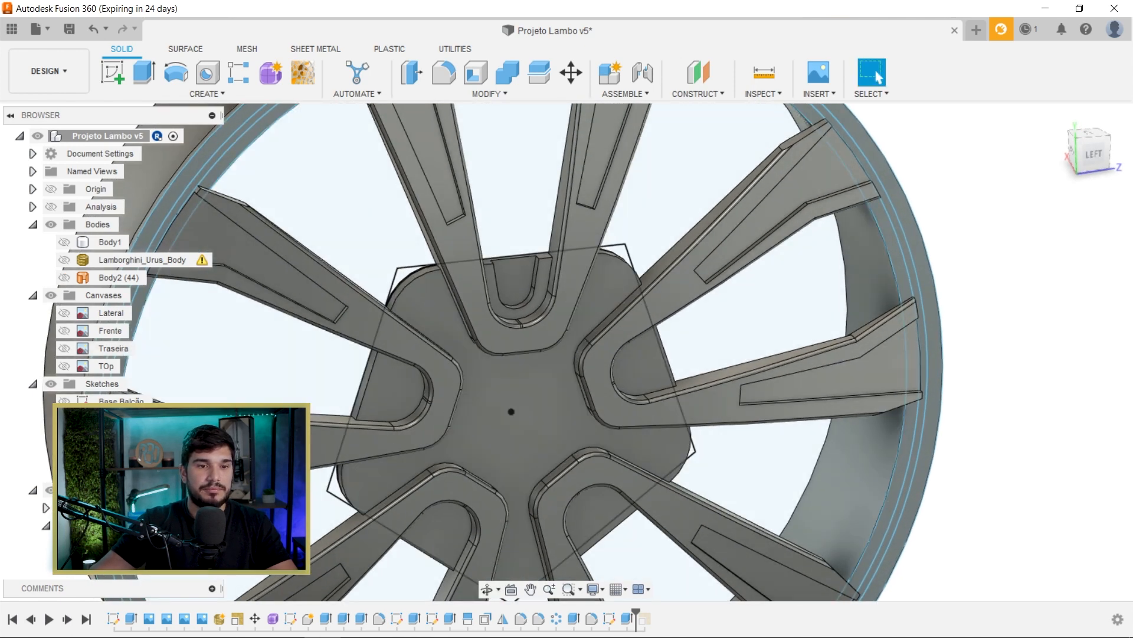
{"action": "left_click", "coordinate": [64, 472]}
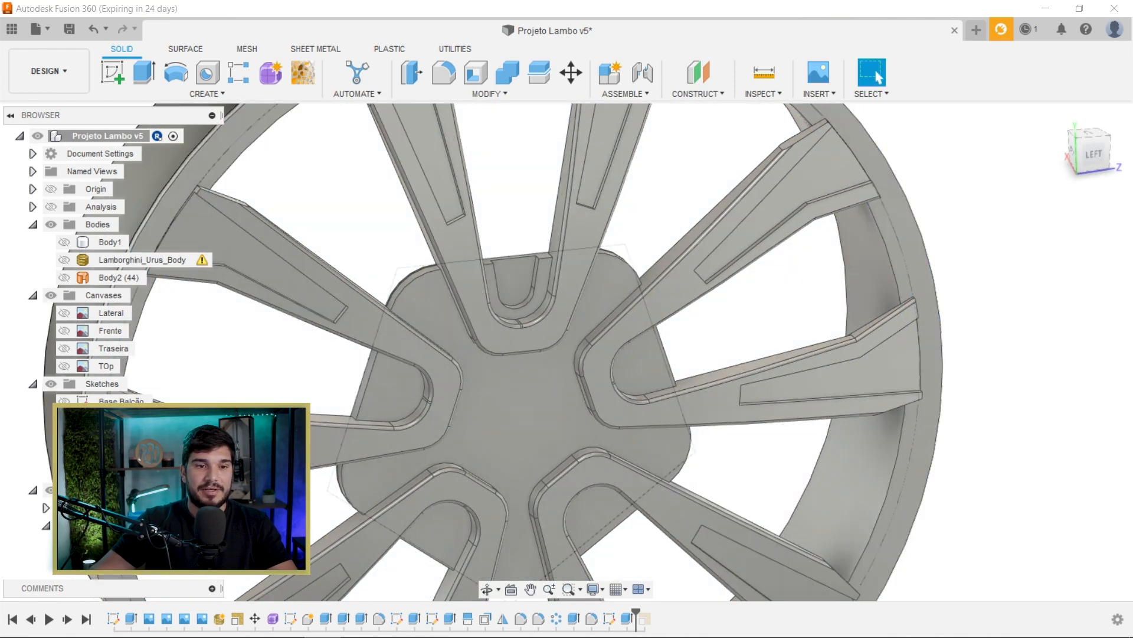
{"action": "left_click", "coordinate": [64, 455]}
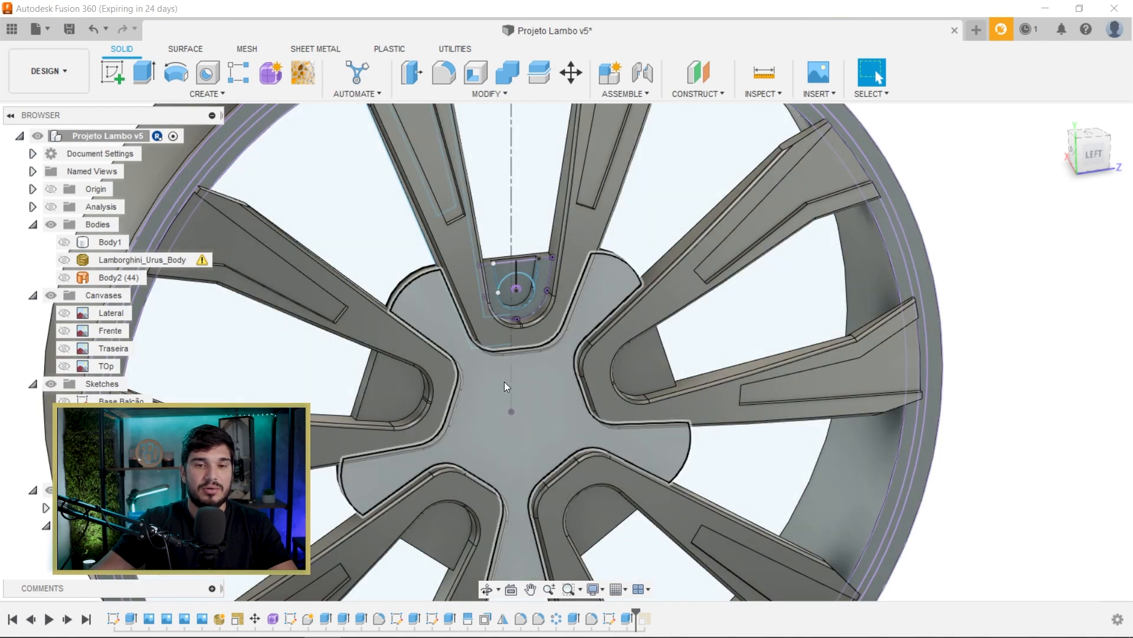
{"action": "left_click", "coordinate": [1097, 152]}
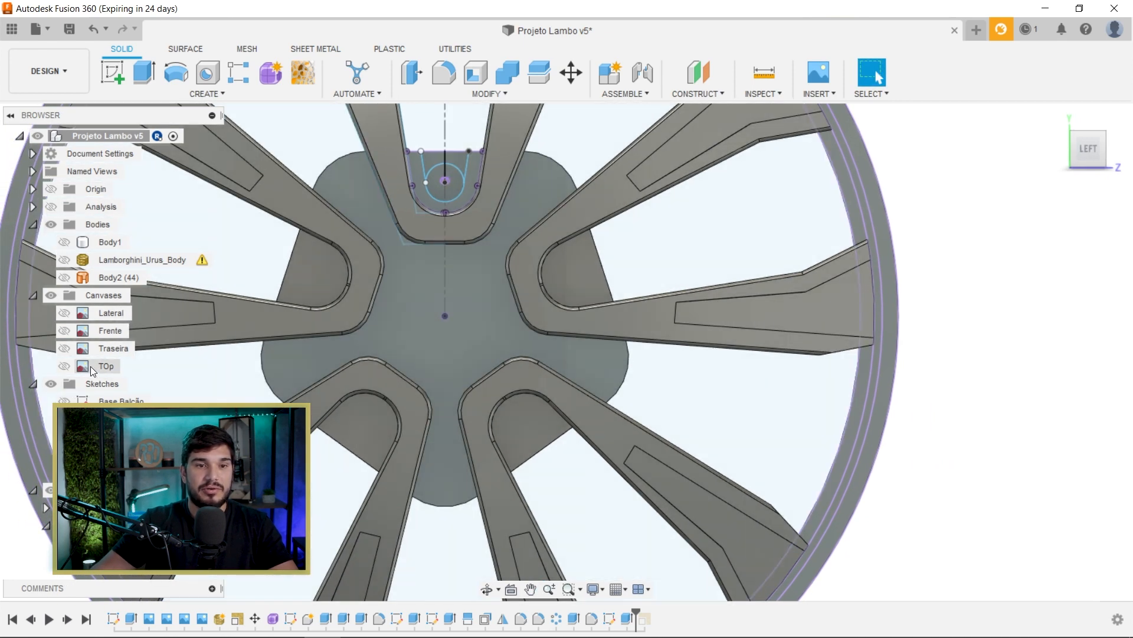
{"action": "left_click", "coordinate": [92, 367]}
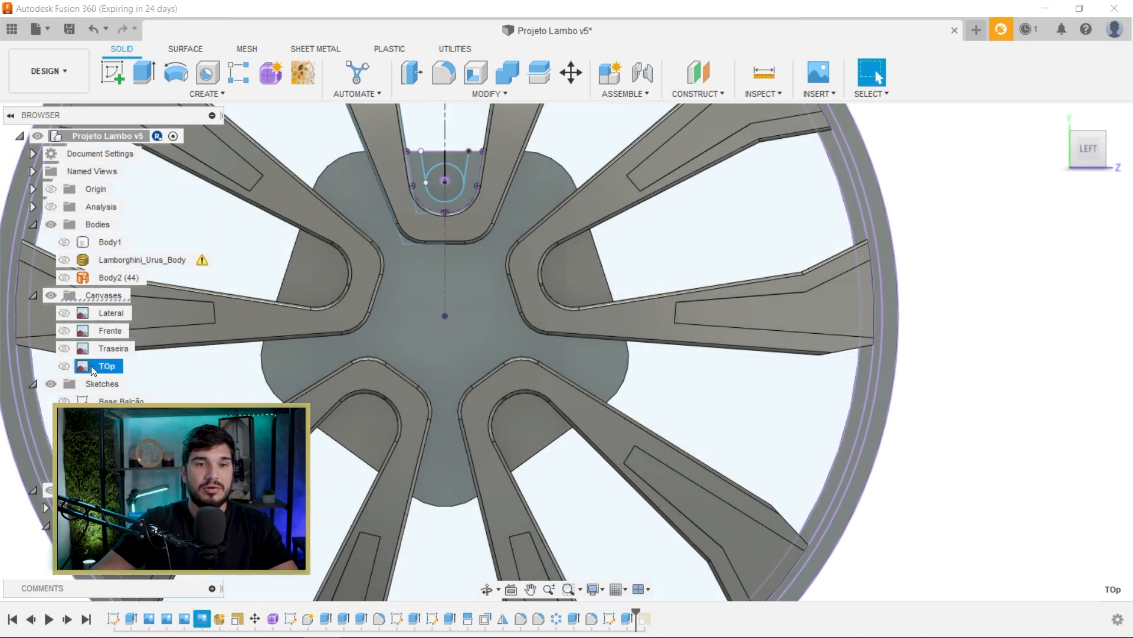
{"action": "double_click", "coordinate": [115, 472]}
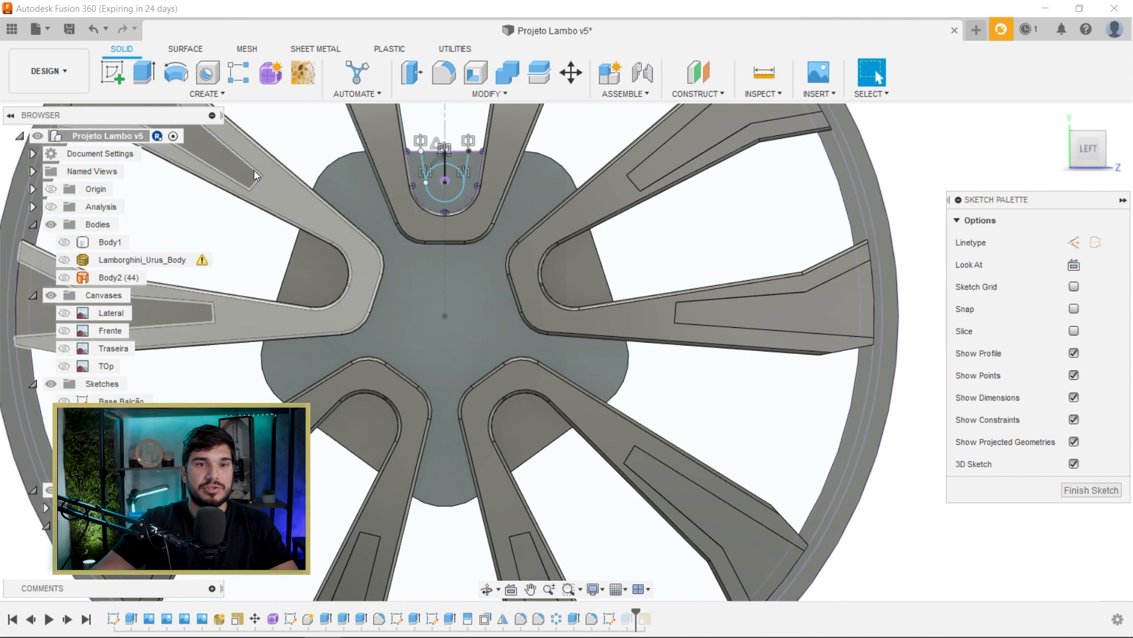
Step: Project the wheel's centre point into the sketch
{"action": "key", "text": "c"}
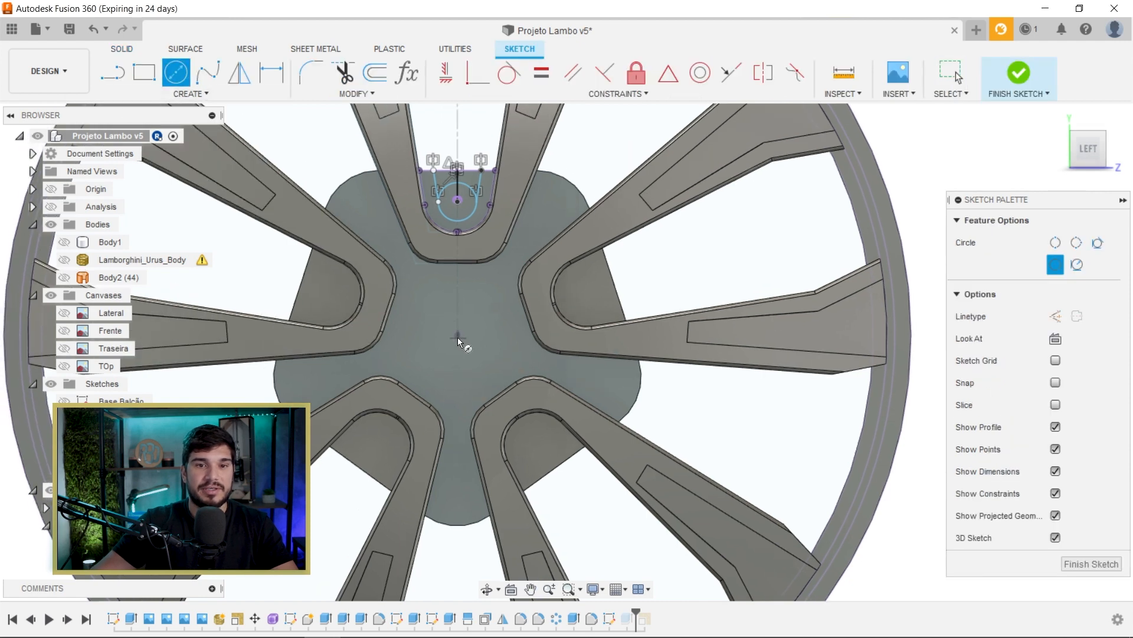
{"action": "key", "text": "p"}
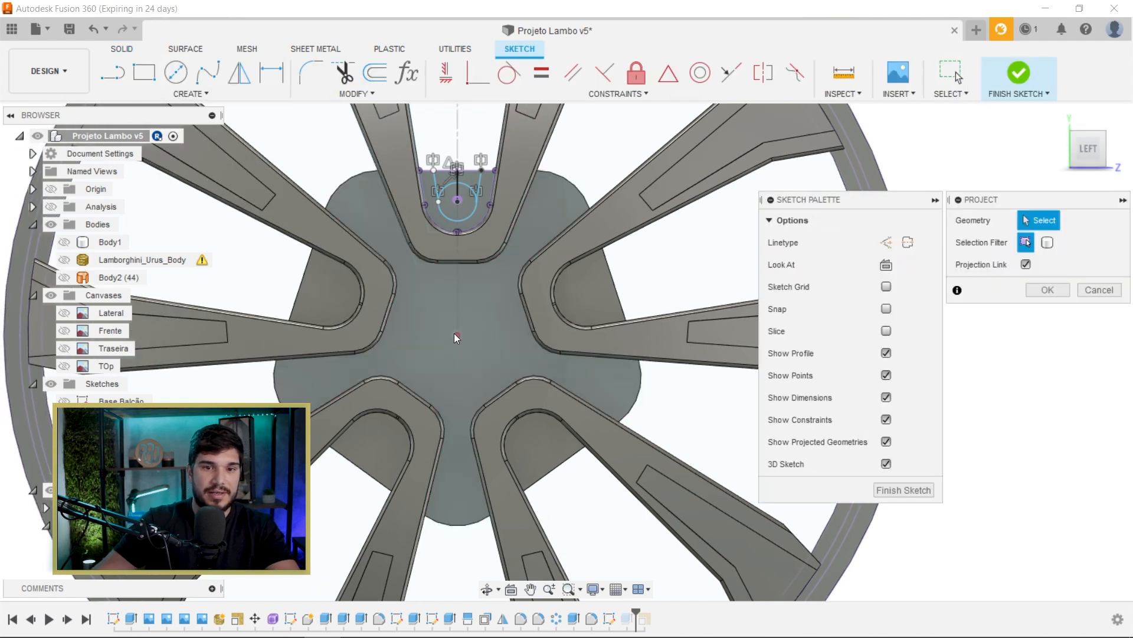
{"action": "left_click", "coordinate": [458, 333]}
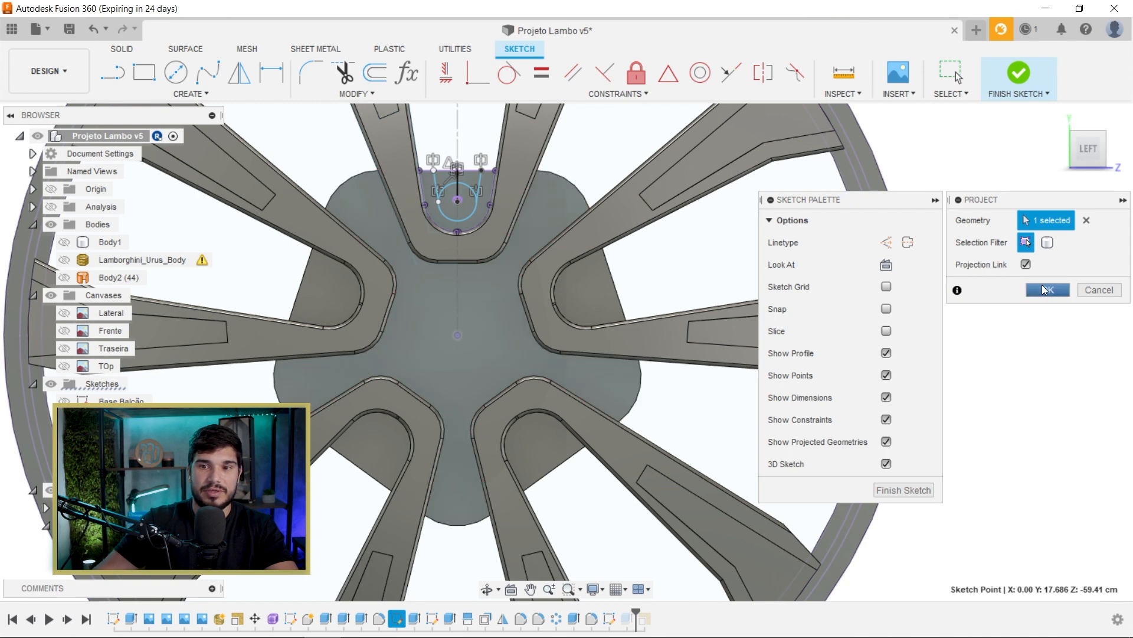
{"action": "left_click", "coordinate": [1043, 289]}
Step: Sketch a circle of about 7.7 cm² centred on the projected wheel centre point and finish the sketch
{"action": "key", "text": "c"}
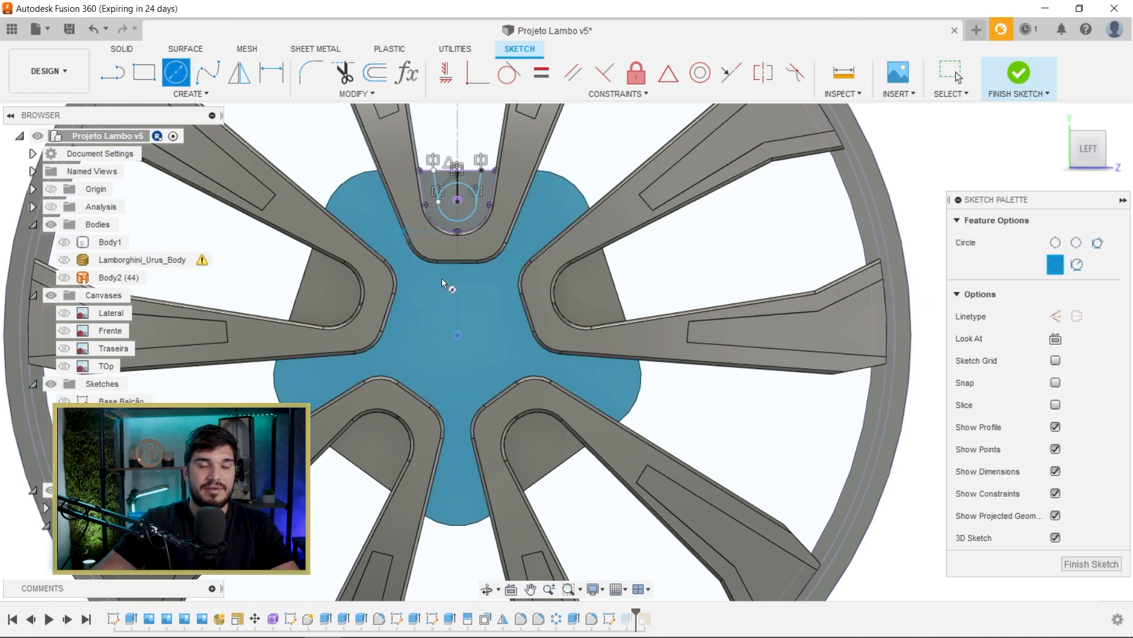
{"action": "left_click", "coordinate": [458, 334]}
{"action": "left_click", "coordinate": [502, 311]}
{"action": "scroll", "coordinate": [585, 327], "scroll_direction": "down", "scroll_amount": 2}
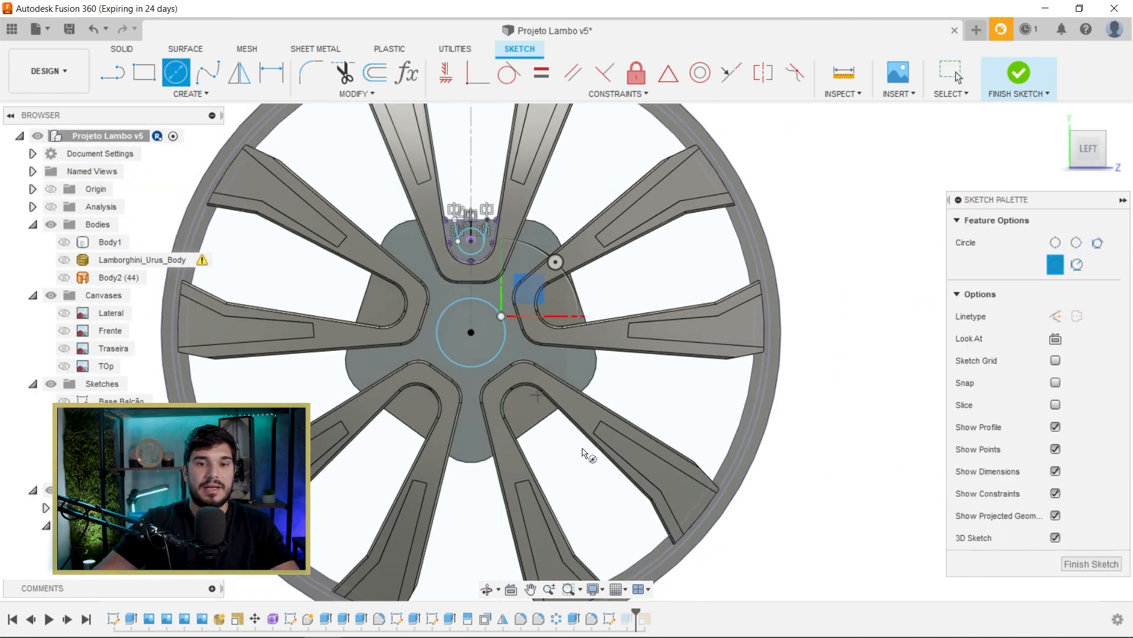
{"action": "left_click", "coordinate": [1006, 74]}
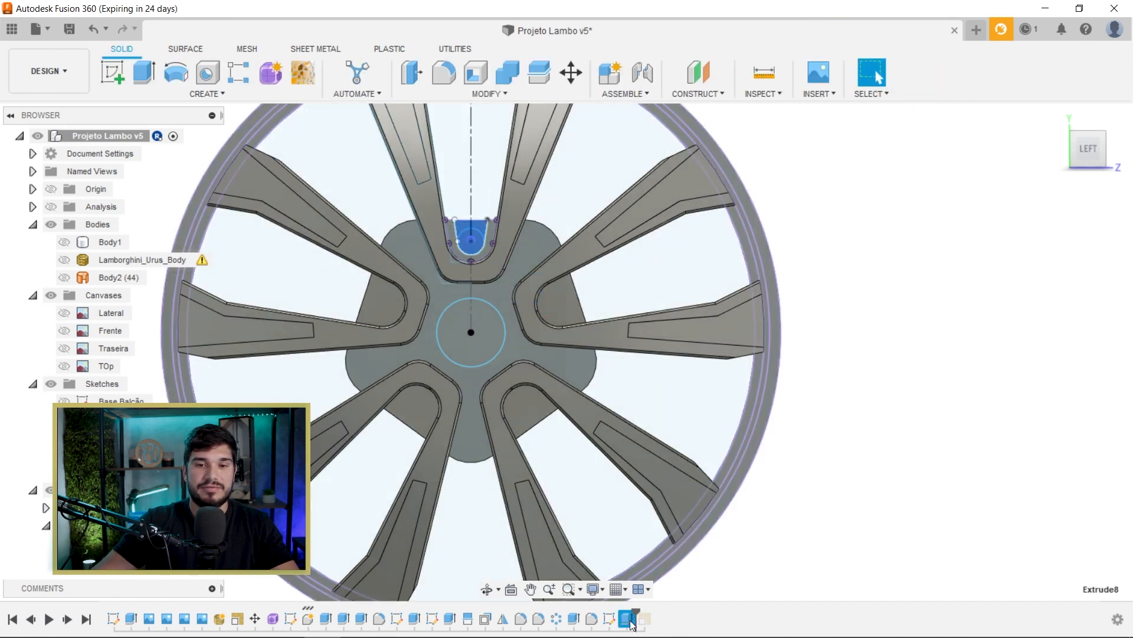
Step: Extrude the central hub circle 0.50 cm outward, joining it to the hub plate
{"action": "middle_click_drag", "start_coordinate": [546, 332], "coordinate": [603, 370], "text": "shift"}
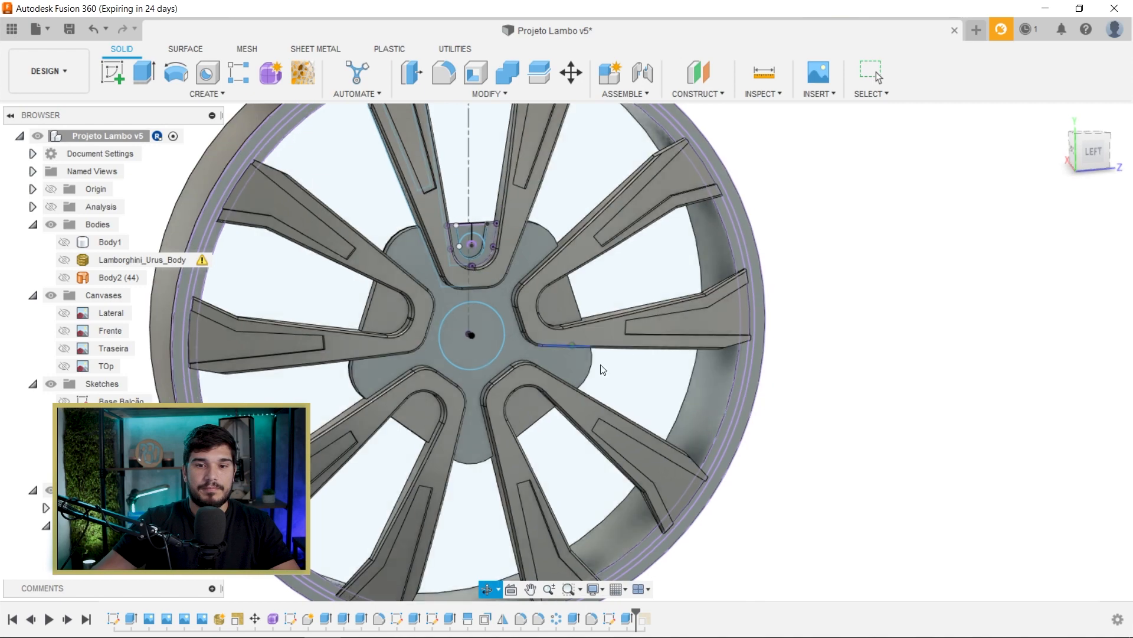
{"action": "scroll", "coordinate": [446, 217], "scroll_direction": "up", "scroll_amount": 3}
{"action": "key", "text": "e"}
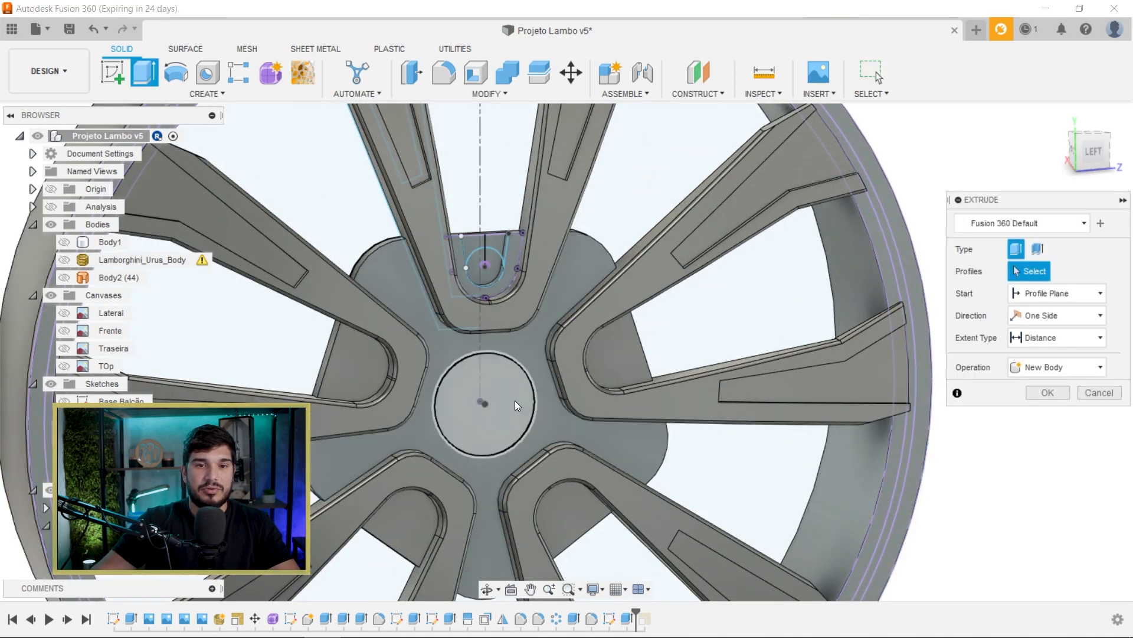
{"action": "left_click", "coordinate": [517, 408]}
{"action": "left_click_drag", "start_coordinate": [497, 407], "coordinate": [509, 409]}
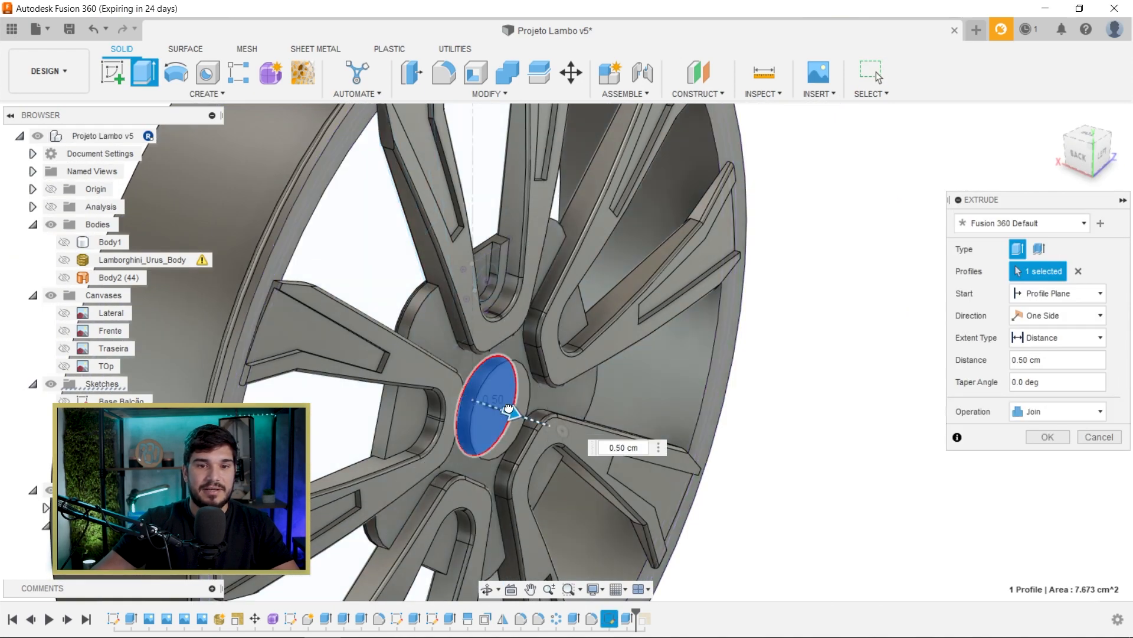
{"action": "left_click", "coordinate": [1047, 437]}
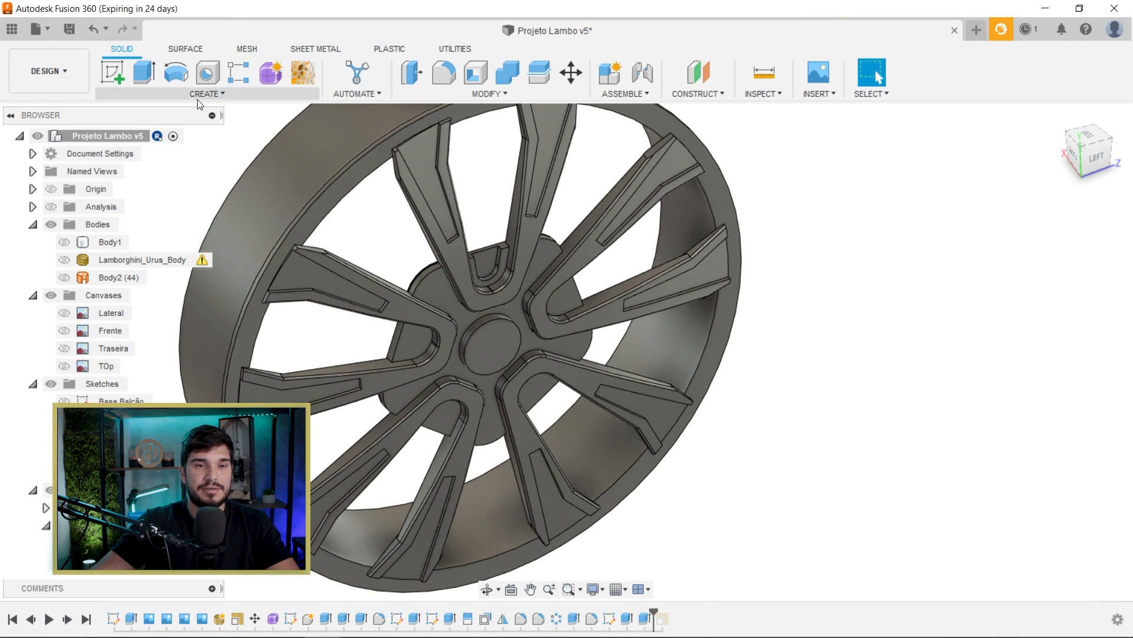
Step: Circular-pattern the U-shaped cut feature around the rim's axis, with full spacing, quantity 5 and the Adjust compute option
{"action": "left_click", "coordinate": [202, 94]}
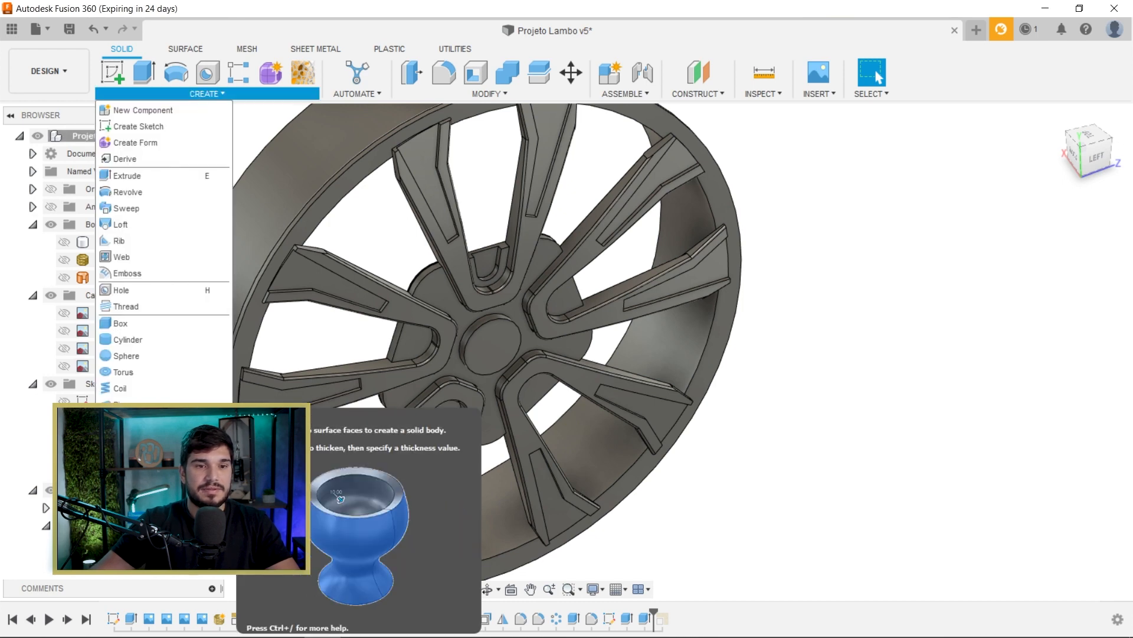
{"action": "mouse_move", "coordinate": [127, 422]}
{"action": "left_click", "coordinate": [266, 437]}
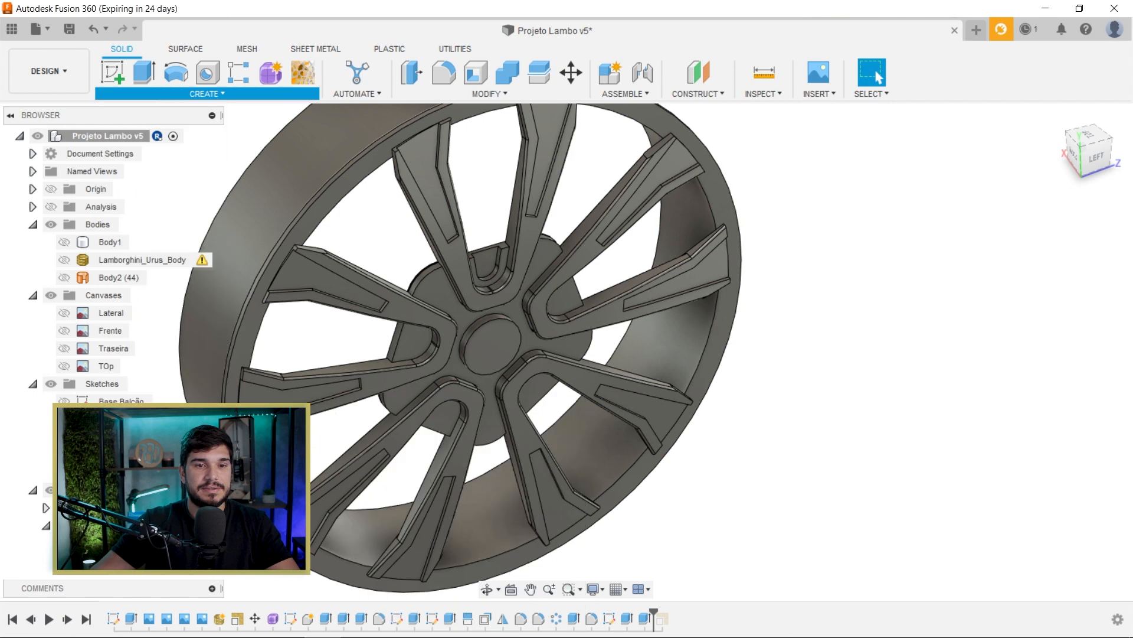
{"action": "left_click", "coordinate": [1051, 220]}
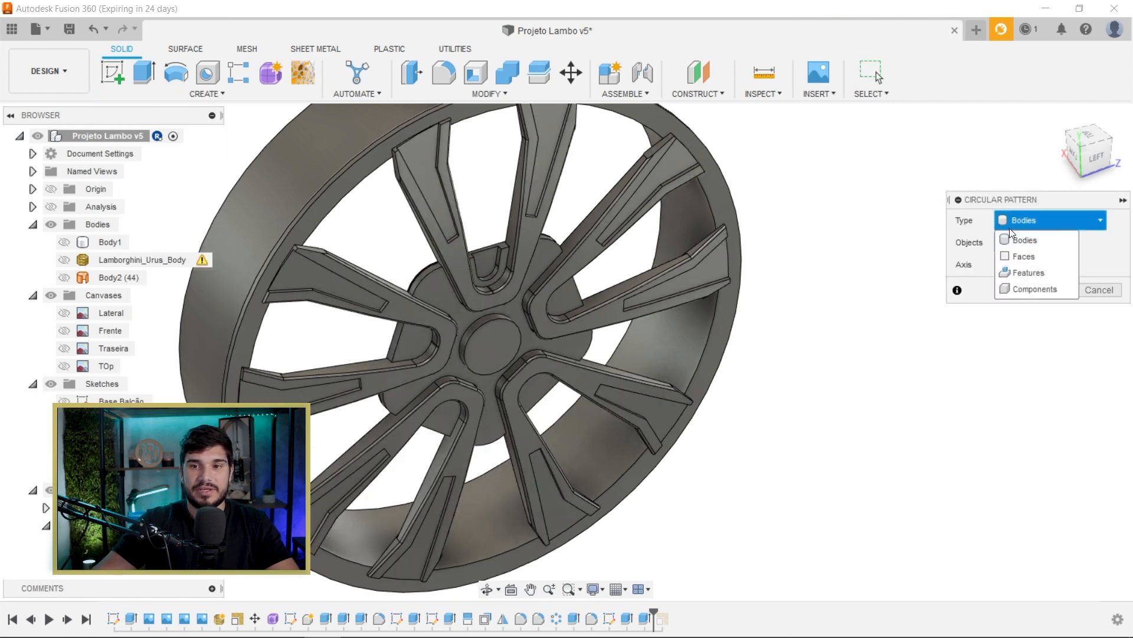
{"action": "left_click", "coordinate": [1022, 269]}
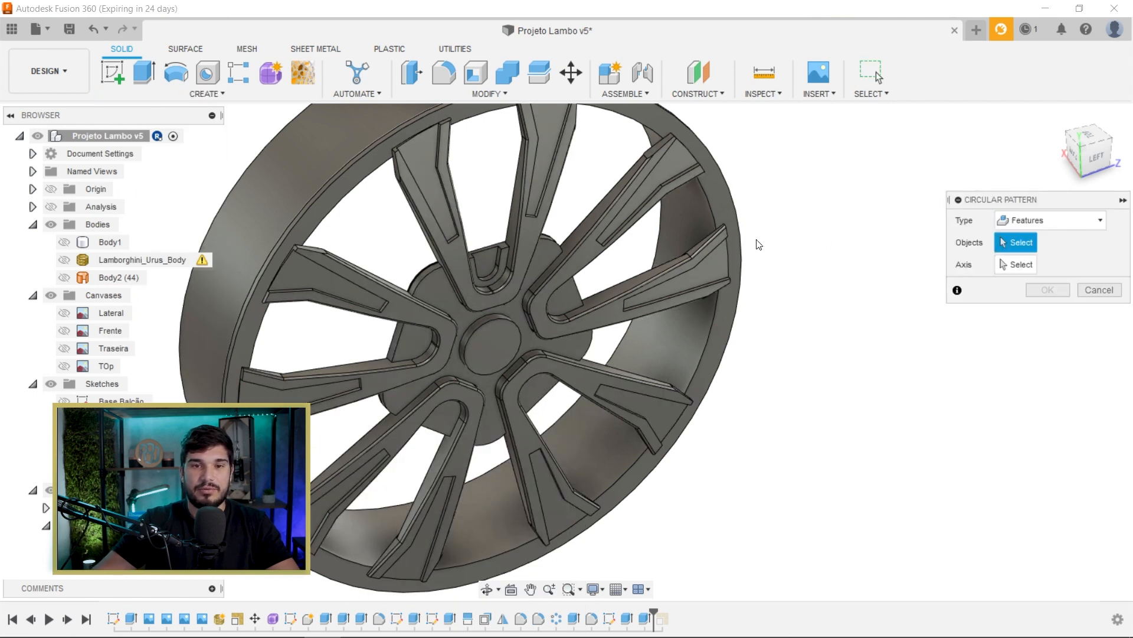
{"action": "left_click", "coordinate": [485, 261]}
{"action": "left_click", "coordinate": [1043, 264]}
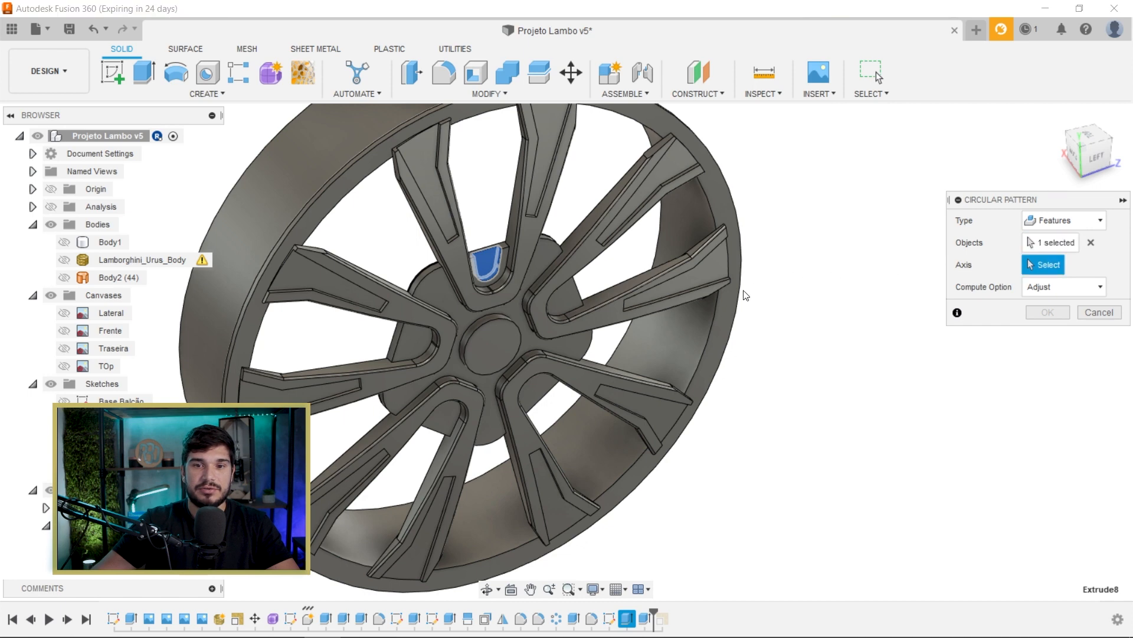
{"action": "left_click", "coordinate": [714, 317]}
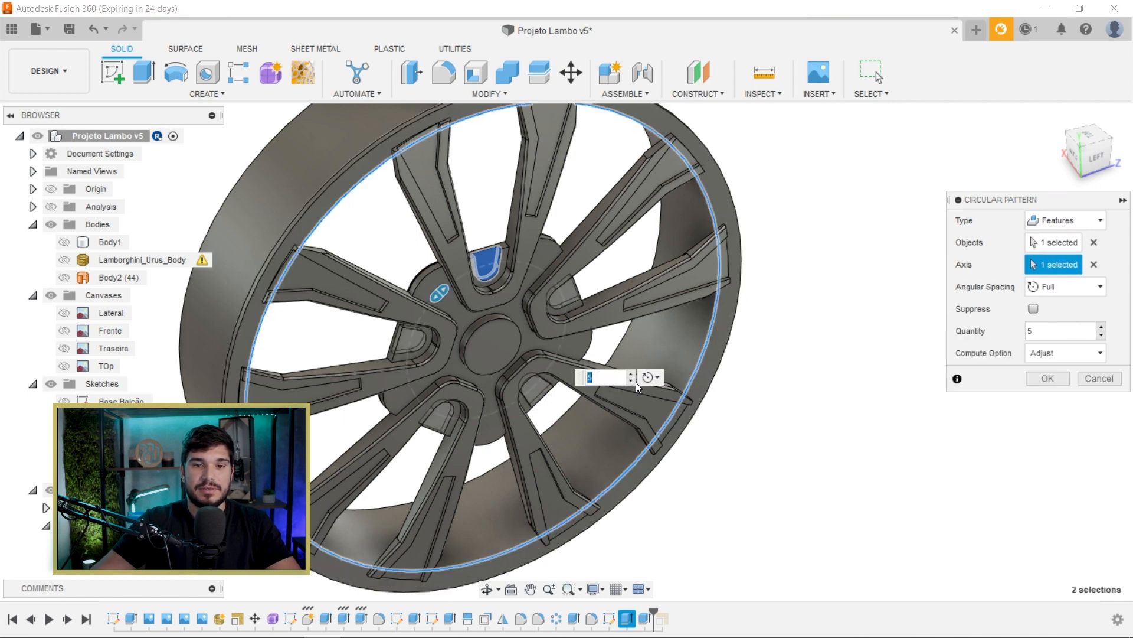
{"action": "middle_click_drag", "start_coordinate": [494, 345], "coordinate": [452, 313], "text": "shift"}
{"action": "left_click", "coordinate": [1041, 381]}
Step: Mirror the outer rim barrel body about its flat rear edge face, using the Join operation
{"action": "scroll", "coordinate": [620, 312], "scroll_direction": "down", "scroll_amount": 4}
{"action": "middle_click_drag", "start_coordinate": [636, 301], "coordinate": [588, 307], "text": "shift"}
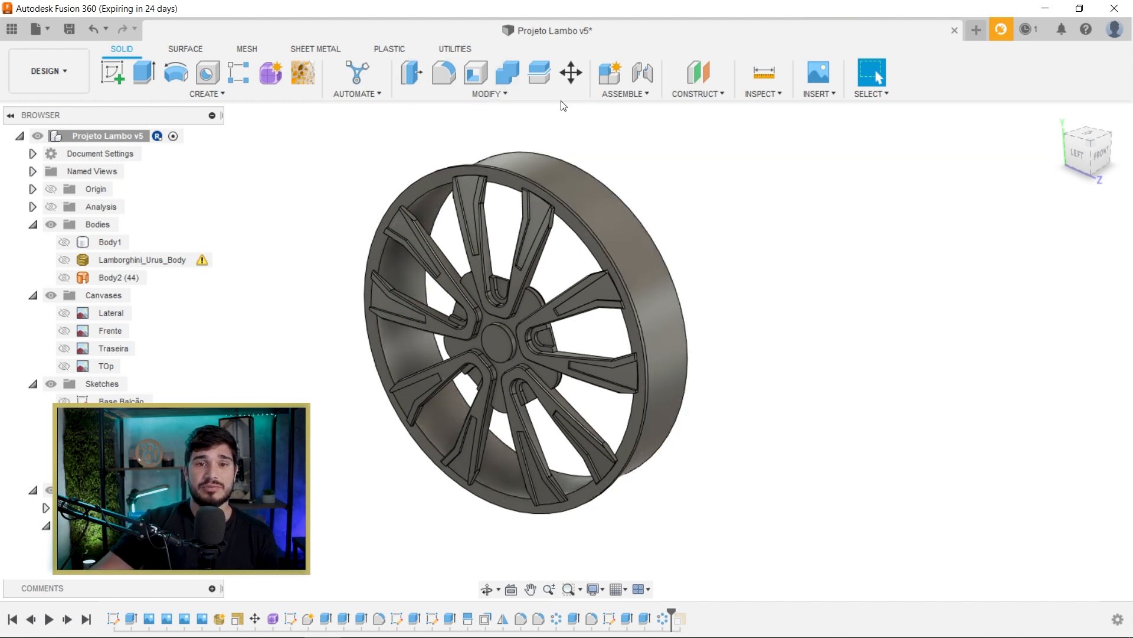
{"action": "left_click", "coordinate": [260, 97]}
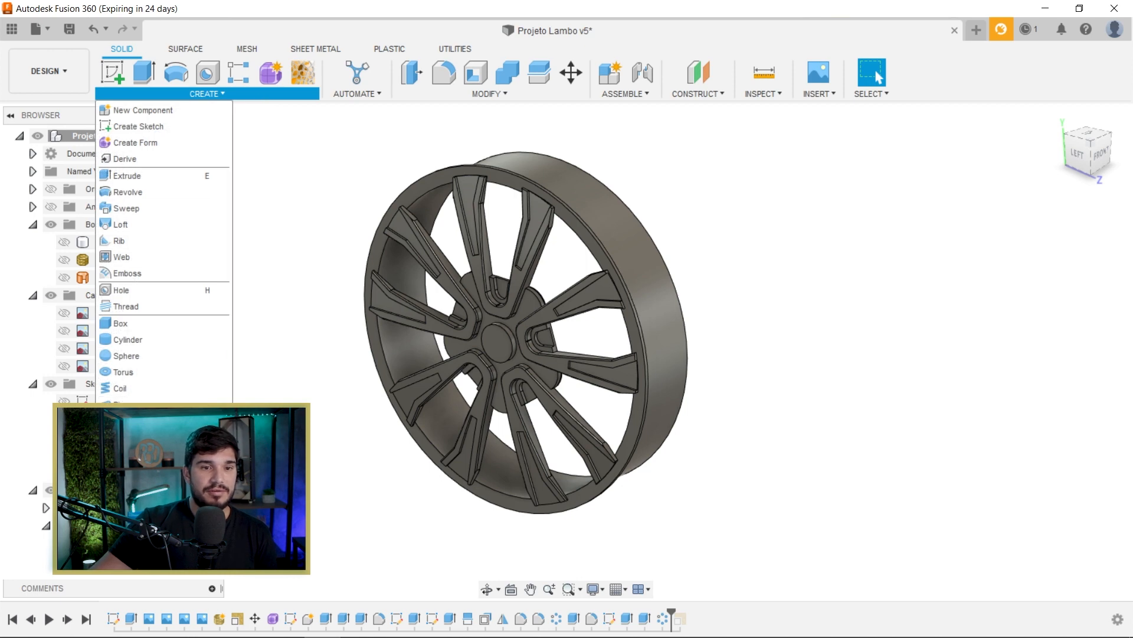
{"action": "left_click", "coordinate": [127, 437]}
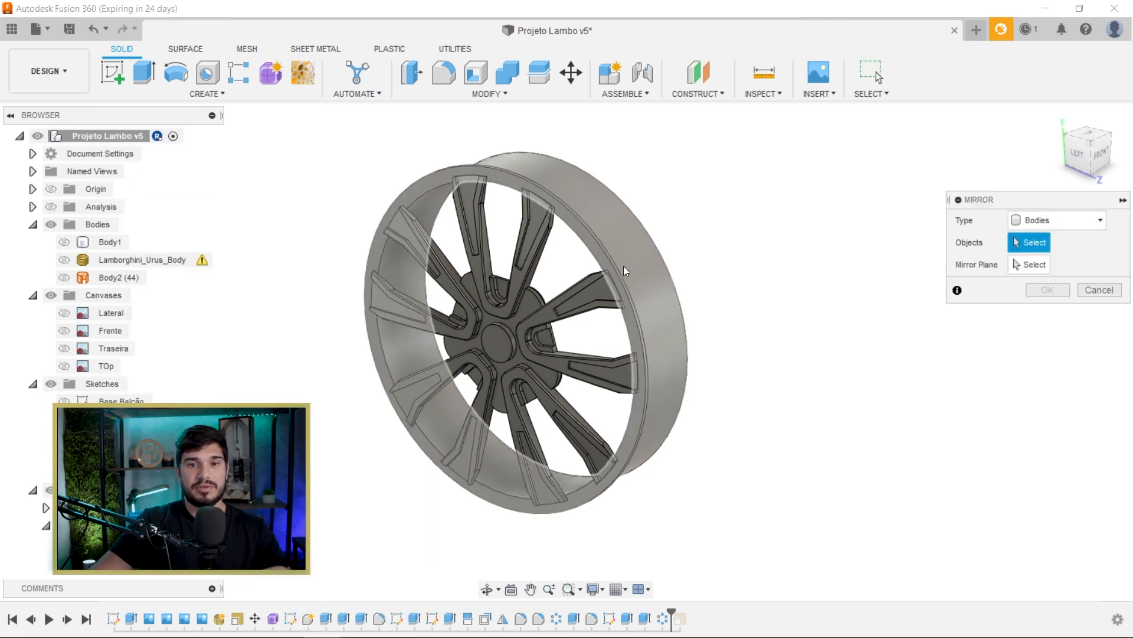
{"action": "left_click", "coordinate": [619, 263]}
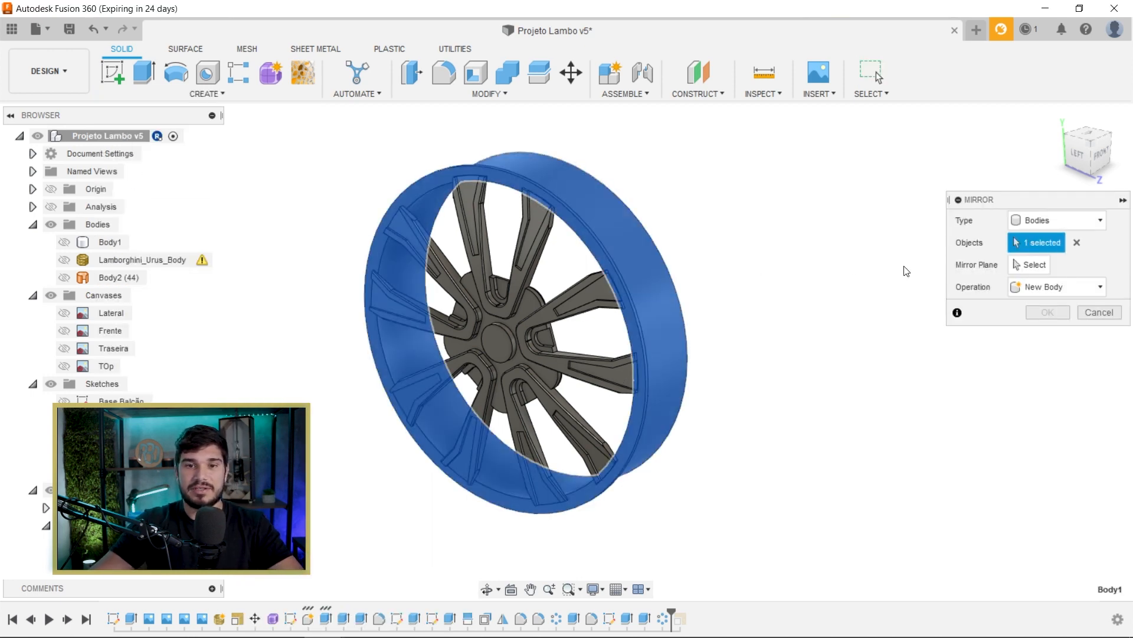
{"action": "middle_click_drag", "start_coordinate": [807, 317], "coordinate": [724, 358], "text": "shift"}
{"action": "left_click", "coordinate": [688, 244]}
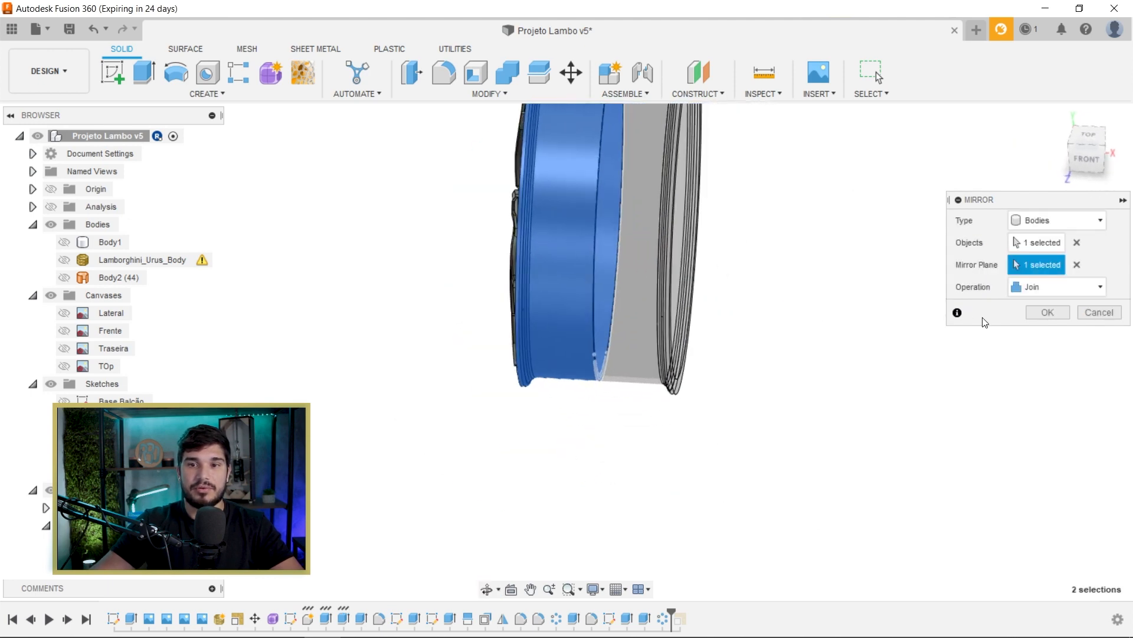
{"action": "middle_click_drag", "start_coordinate": [651, 260], "coordinate": [999, 304], "text": "shift"}
{"action": "left_click", "coordinate": [1047, 312]}
{"action": "middle_click_drag", "start_coordinate": [880, 261], "coordinate": [843, 377], "text": "shift"}
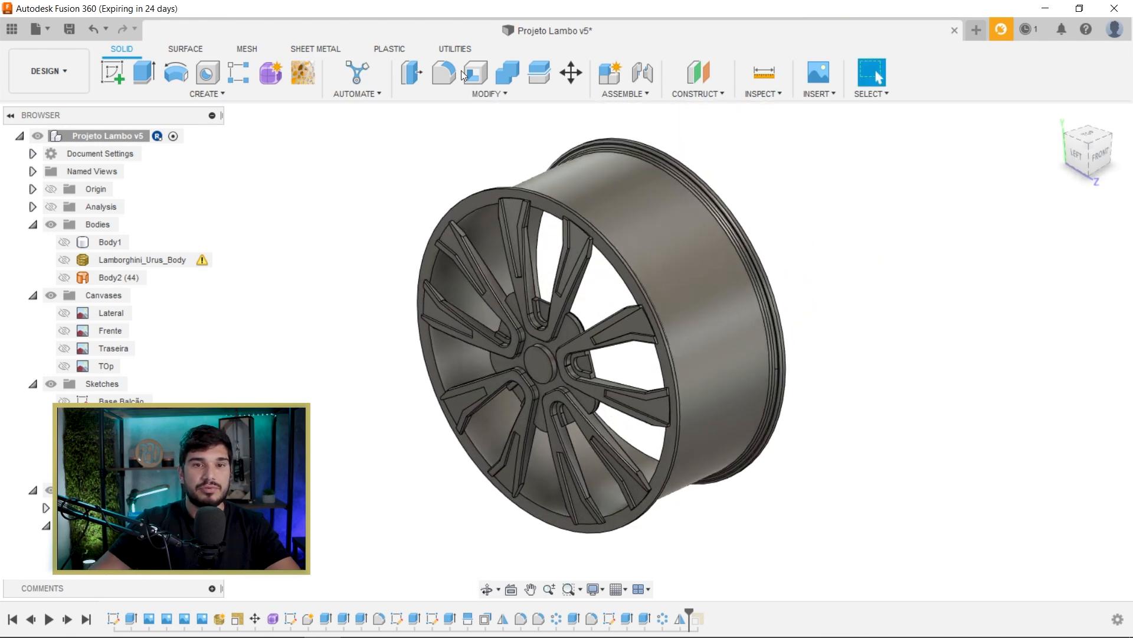
Step: Combine the spoke and hub body with the rim barrel as target body, using the Join operation
{"action": "left_click", "coordinate": [509, 70]}
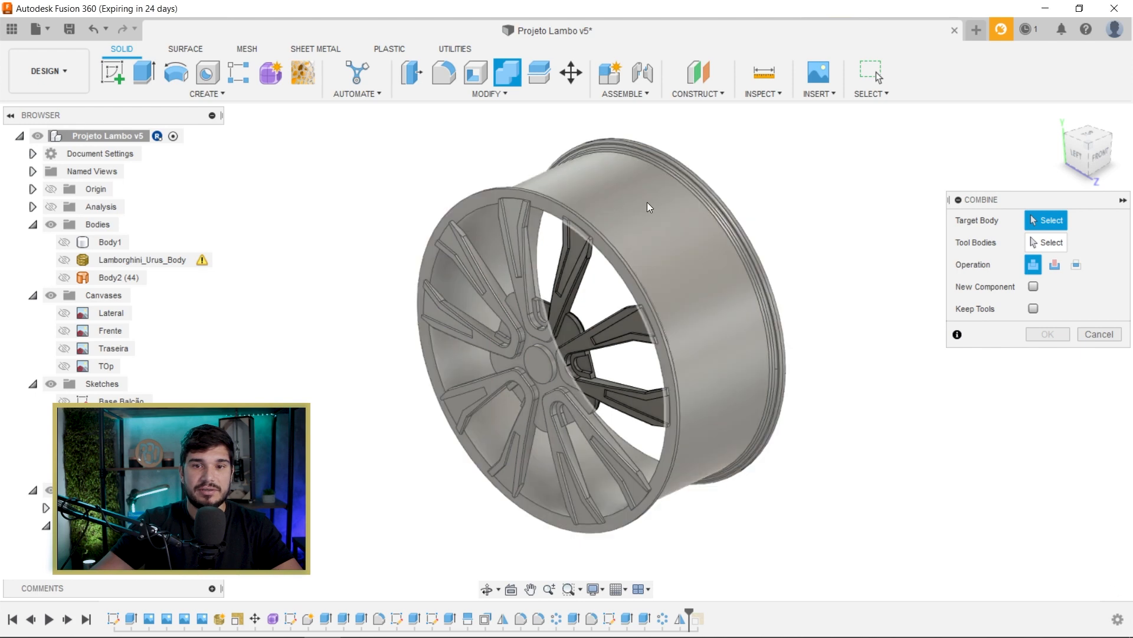
{"action": "left_click", "coordinate": [647, 202]}
{"action": "left_click", "coordinate": [577, 295]}
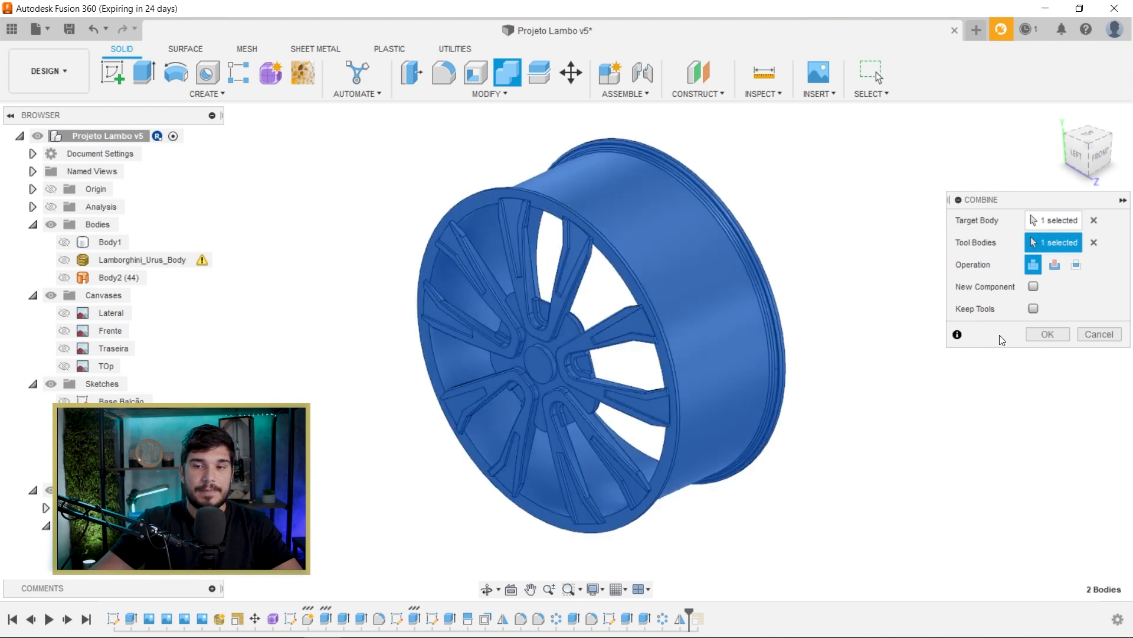
{"action": "left_click", "coordinate": [1028, 334]}
{"action": "middle_click_drag", "start_coordinate": [826, 378], "coordinate": [647, 380], "text": "shift"}
{"action": "mouse_move", "coordinate": [857, 384]}
{"action": "middle_mouse_down", "text": "shift"}
{"action": "mouse_move", "coordinate": [850, 370]}
{"action": "mouse_move", "coordinate": [817, 374]}
{"action": "mouse_move", "coordinate": [868, 384]}
{"action": "middle_mouse_up", "text": "shift"}
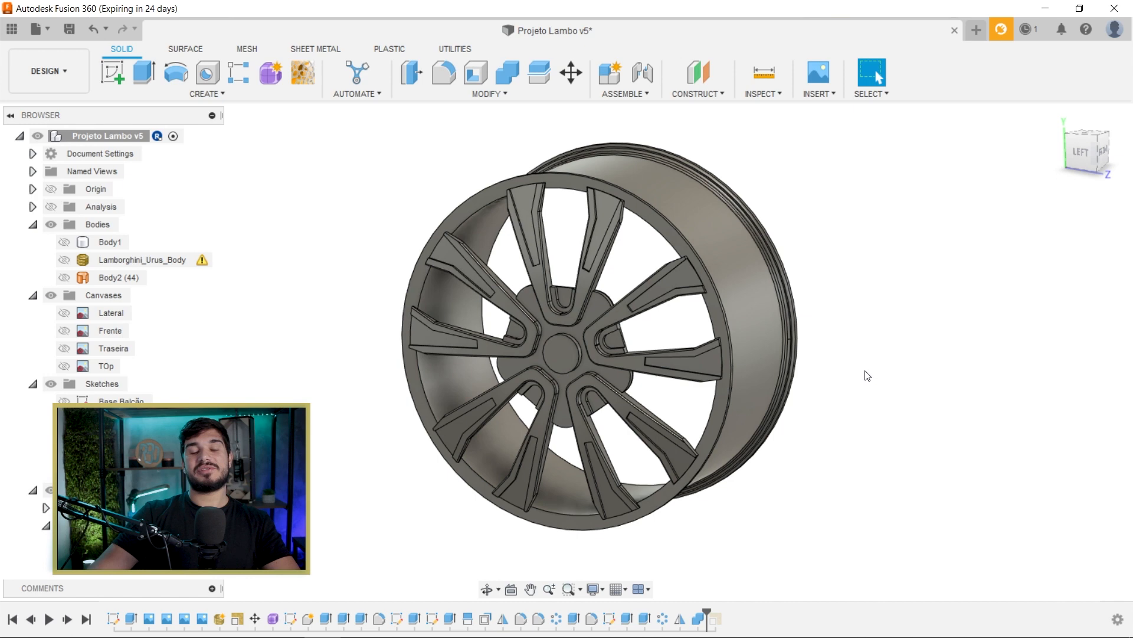
{"action": "middle_click_drag", "start_coordinate": [846, 366], "coordinate": [619, 356], "text": "shift"}
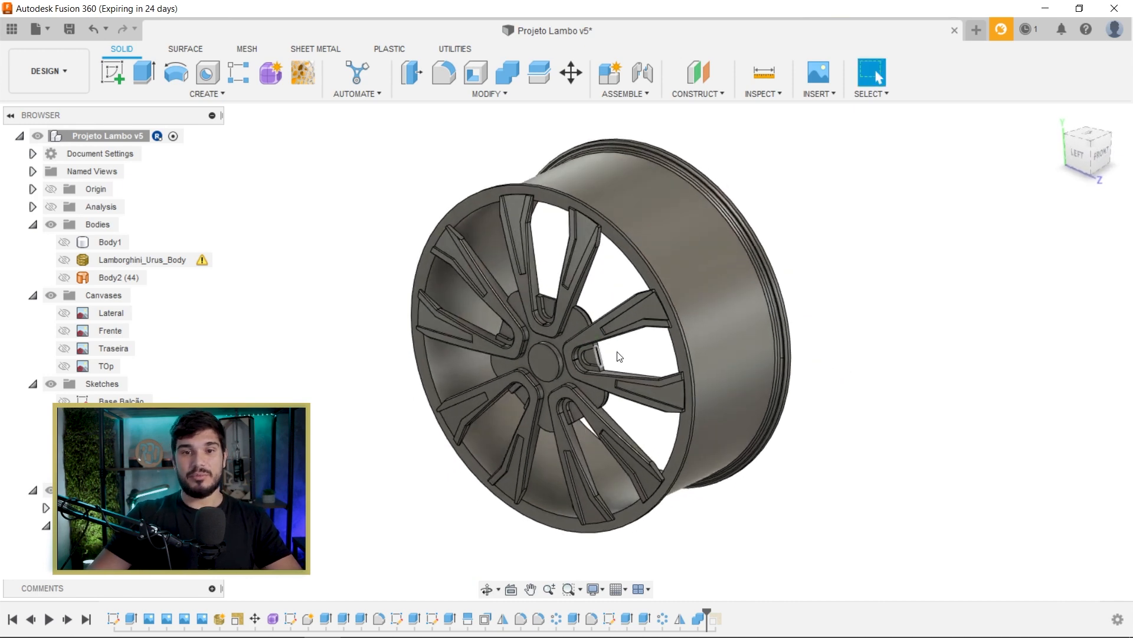
{"action": "mouse_move", "coordinate": [962, 395]}
{"action": "middle_mouse_down", "text": "shift"}
{"action": "mouse_move", "coordinate": [926, 390]}
{"action": "mouse_move", "coordinate": [967, 379]}
{"action": "middle_mouse_up", "text": "shift"}
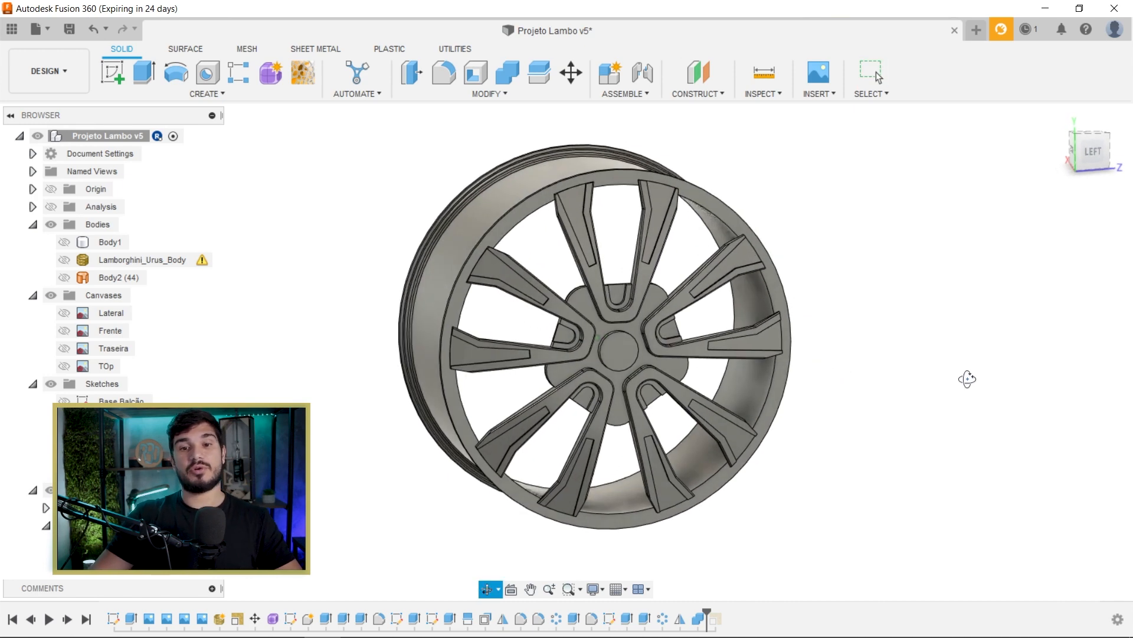